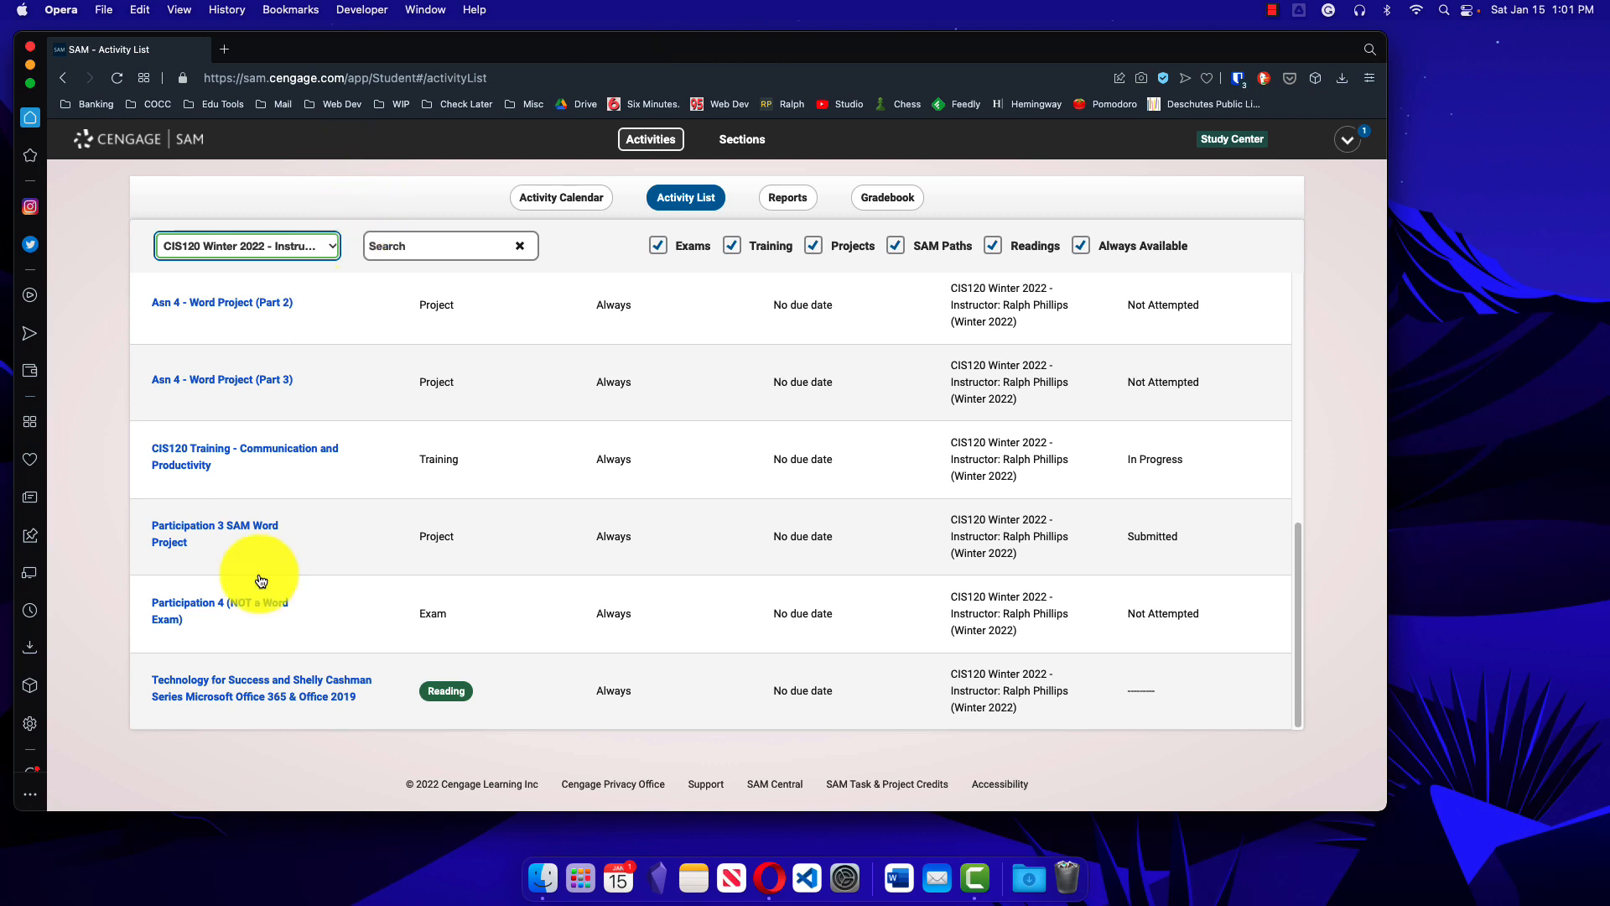
# Step: Start the Participation 3 SAM Word Project assignment and download its instruction file, start file and logo support file
pyautogui.click(188, 532)
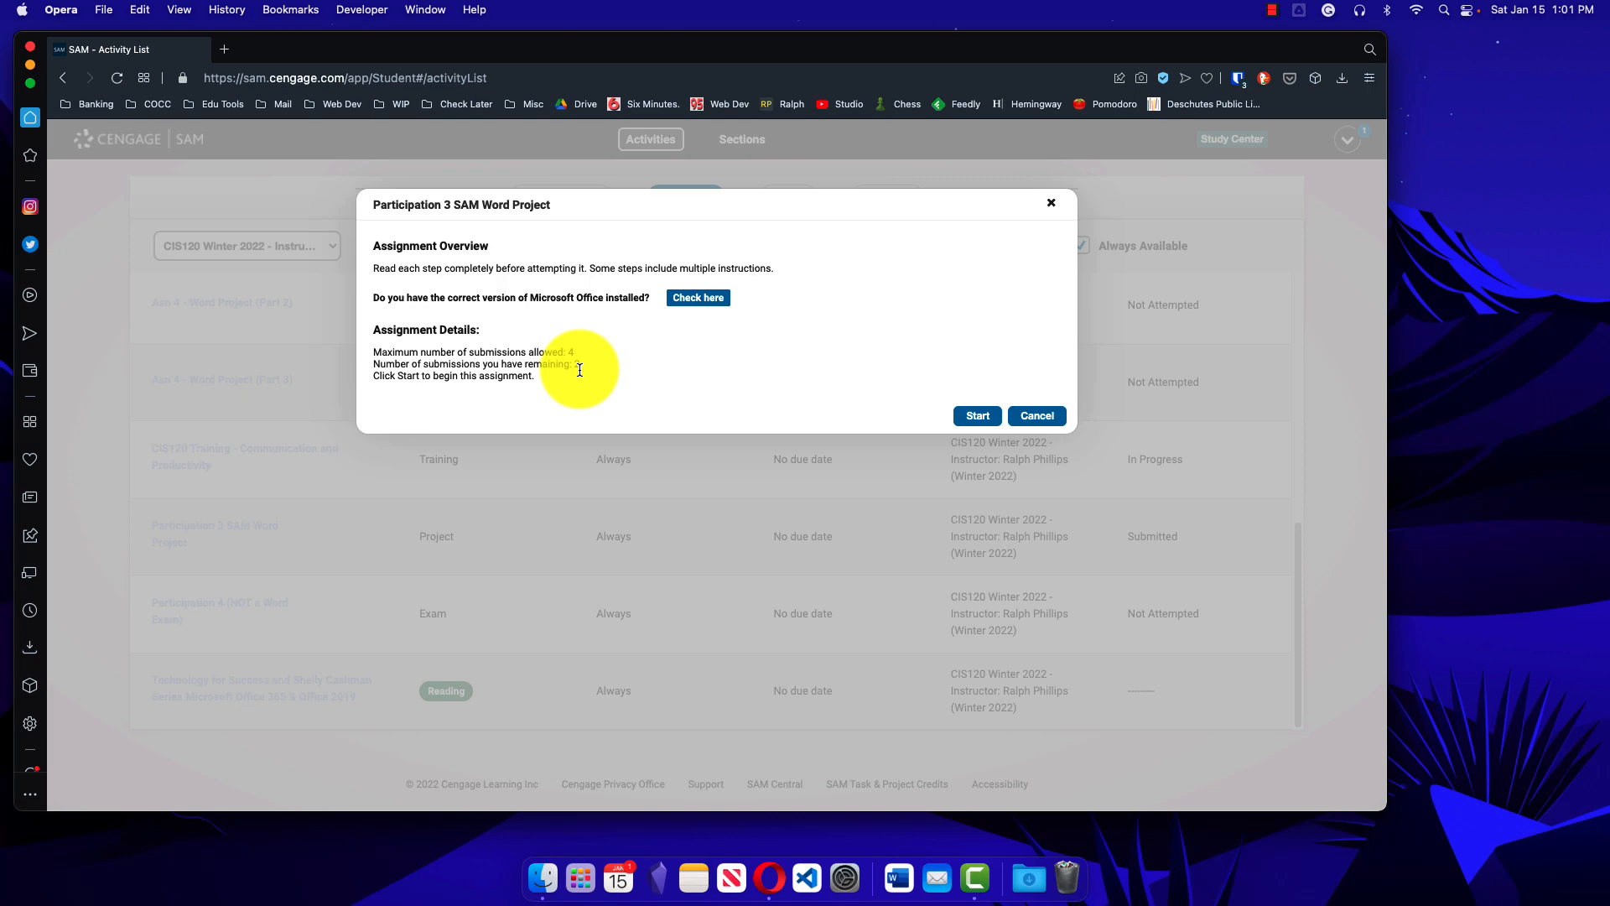
pyautogui.click(978, 416)
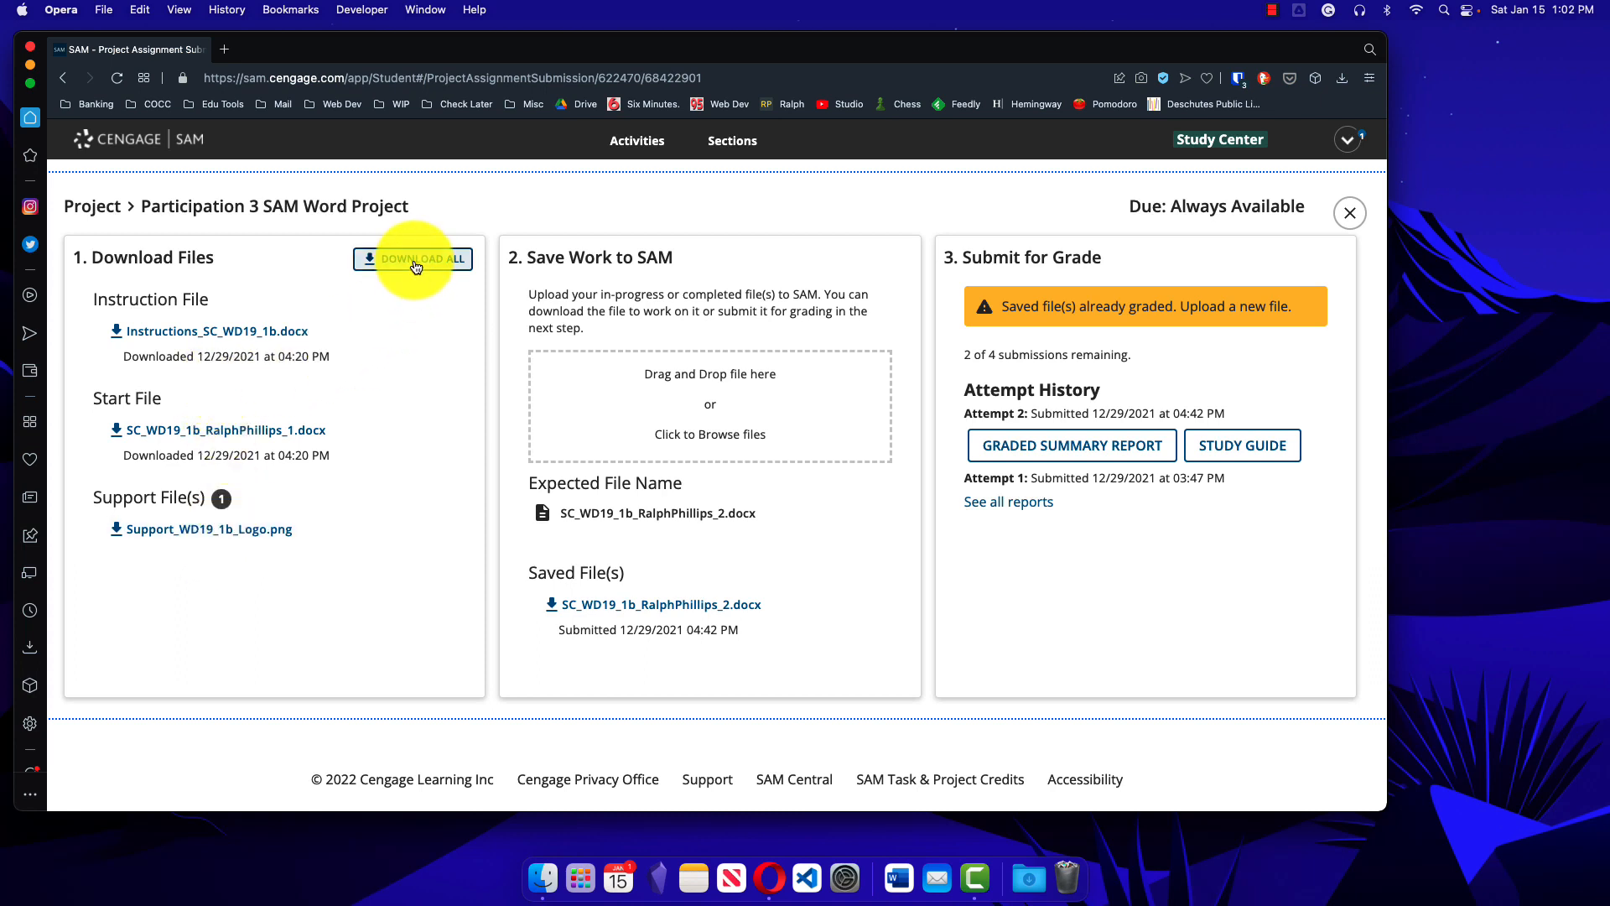
pyautogui.click(163, 336)
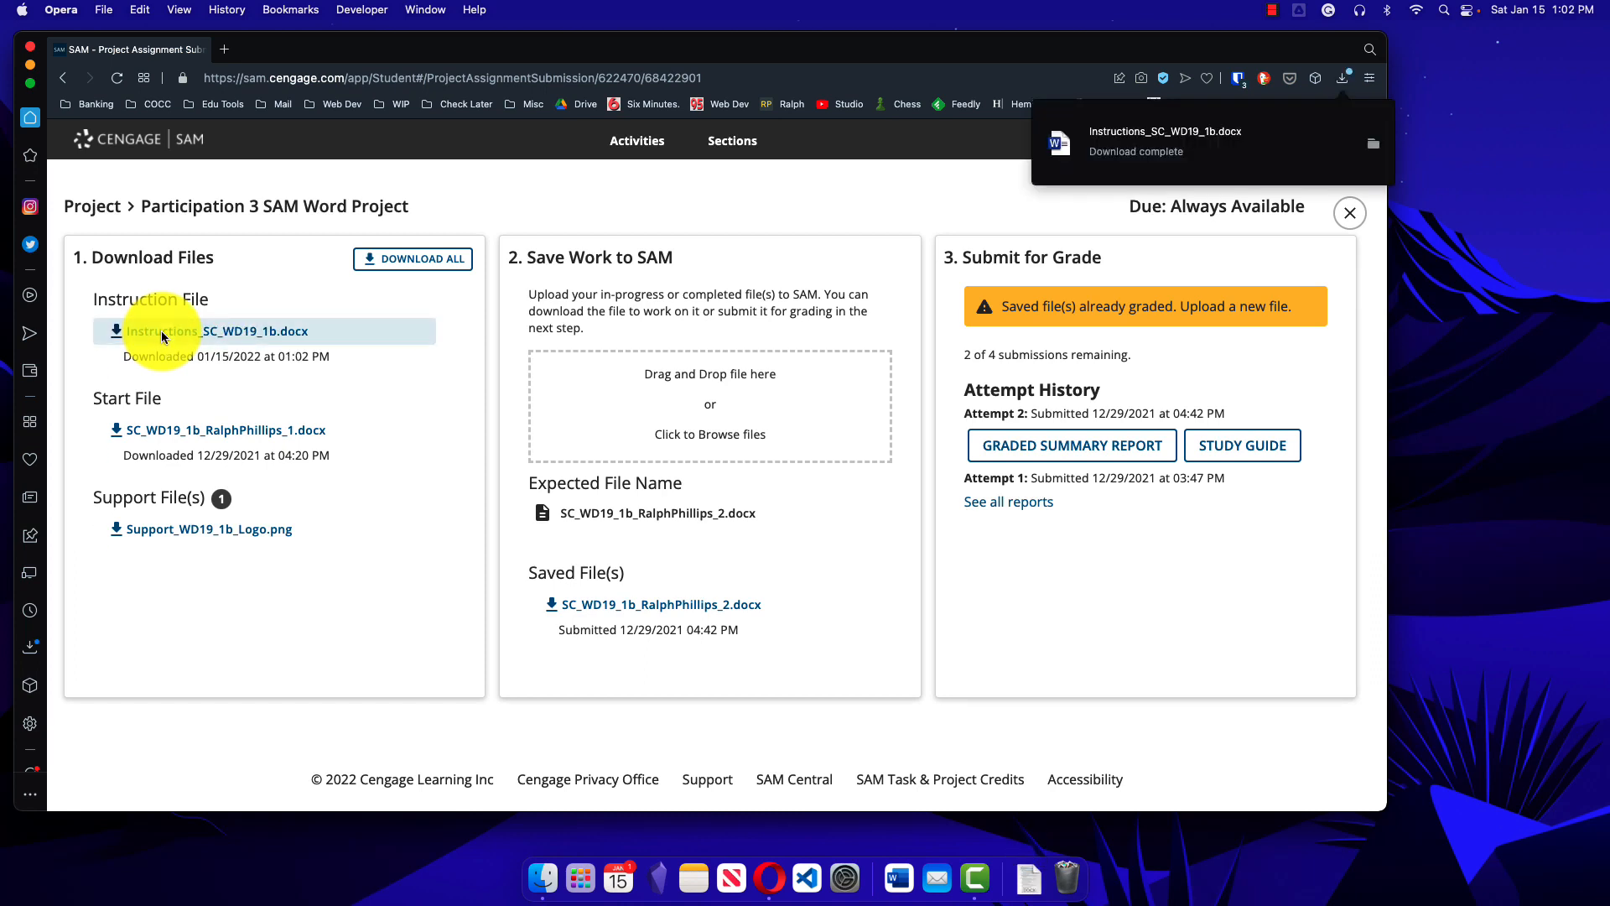
pyautogui.click(176, 433)
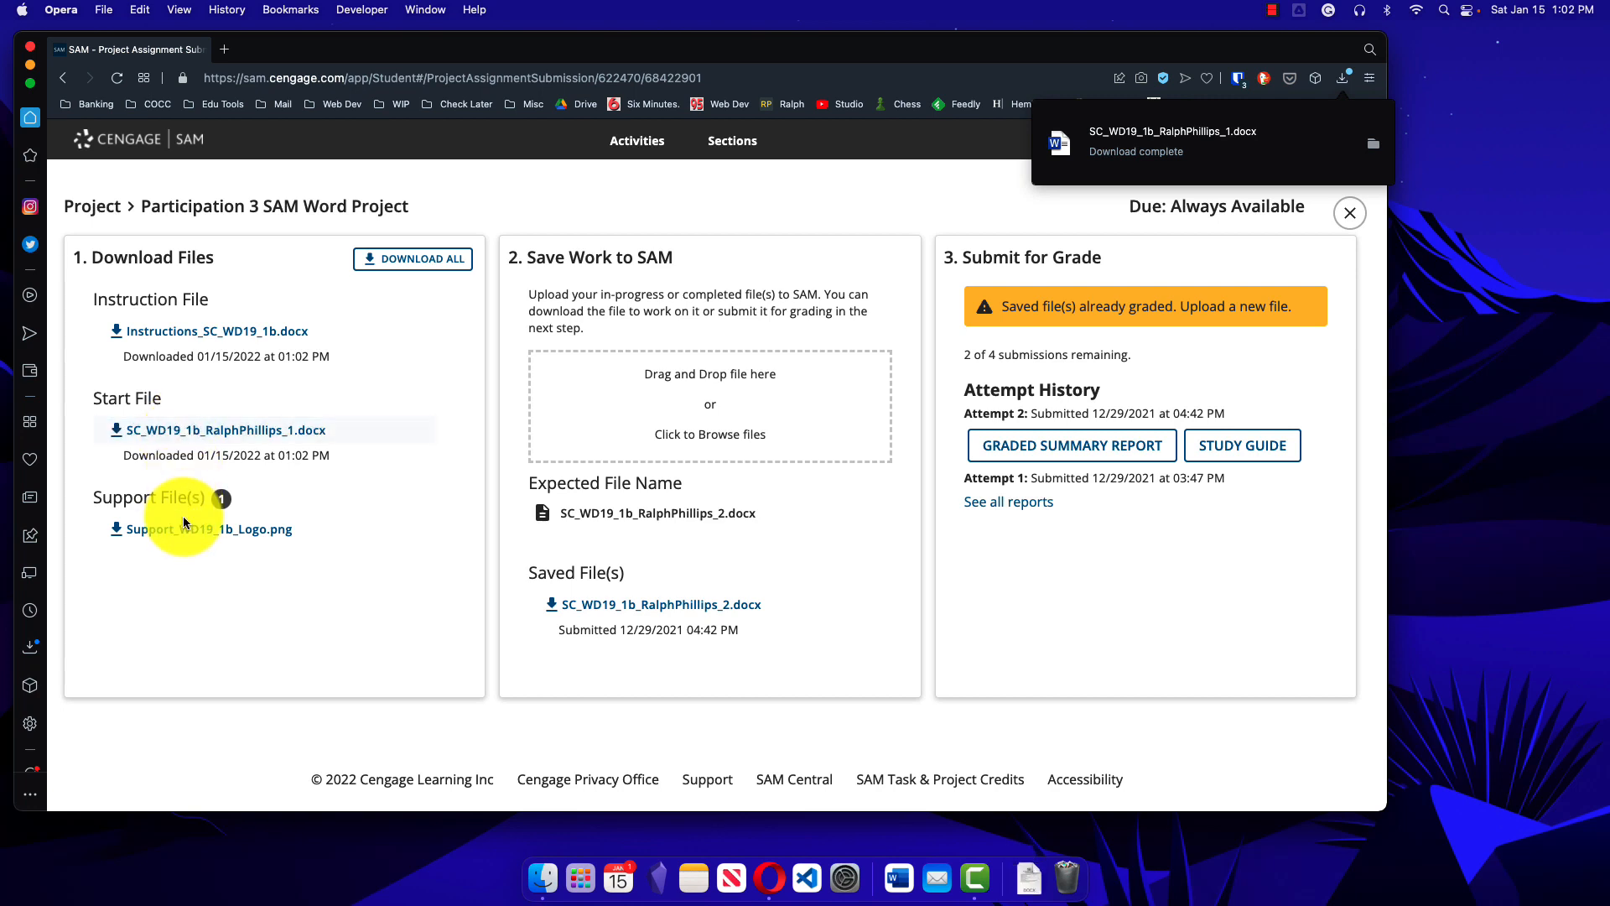
pyautogui.click(186, 537)
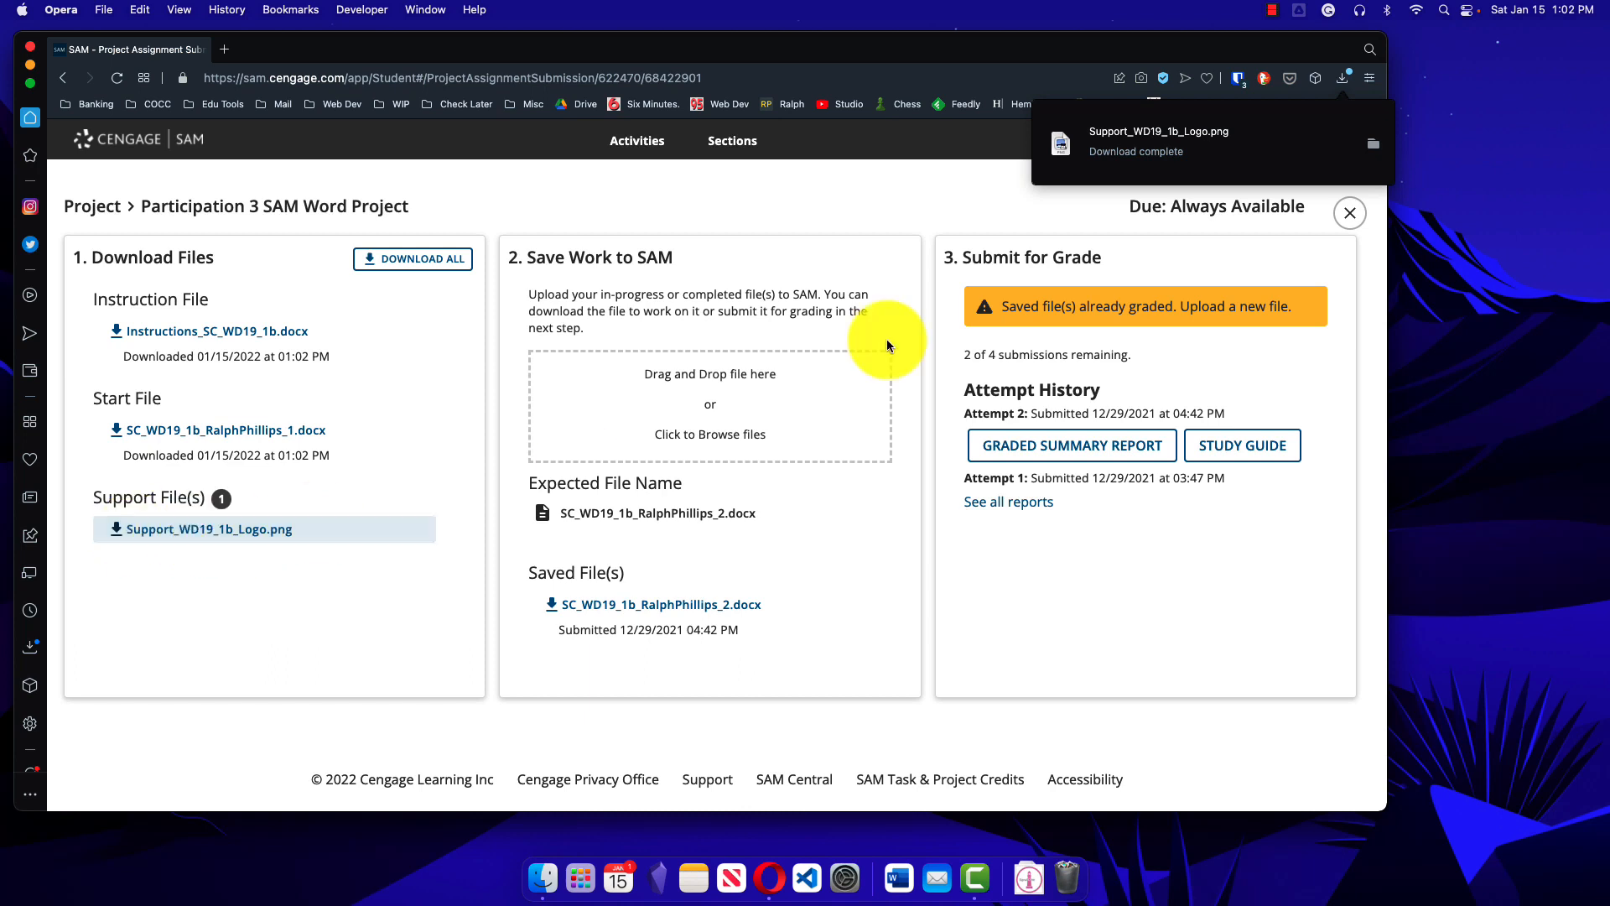
# Step: Show the downloaded files in Finder and rename the start document so its file name ends in _2
pyautogui.click(1381, 144)
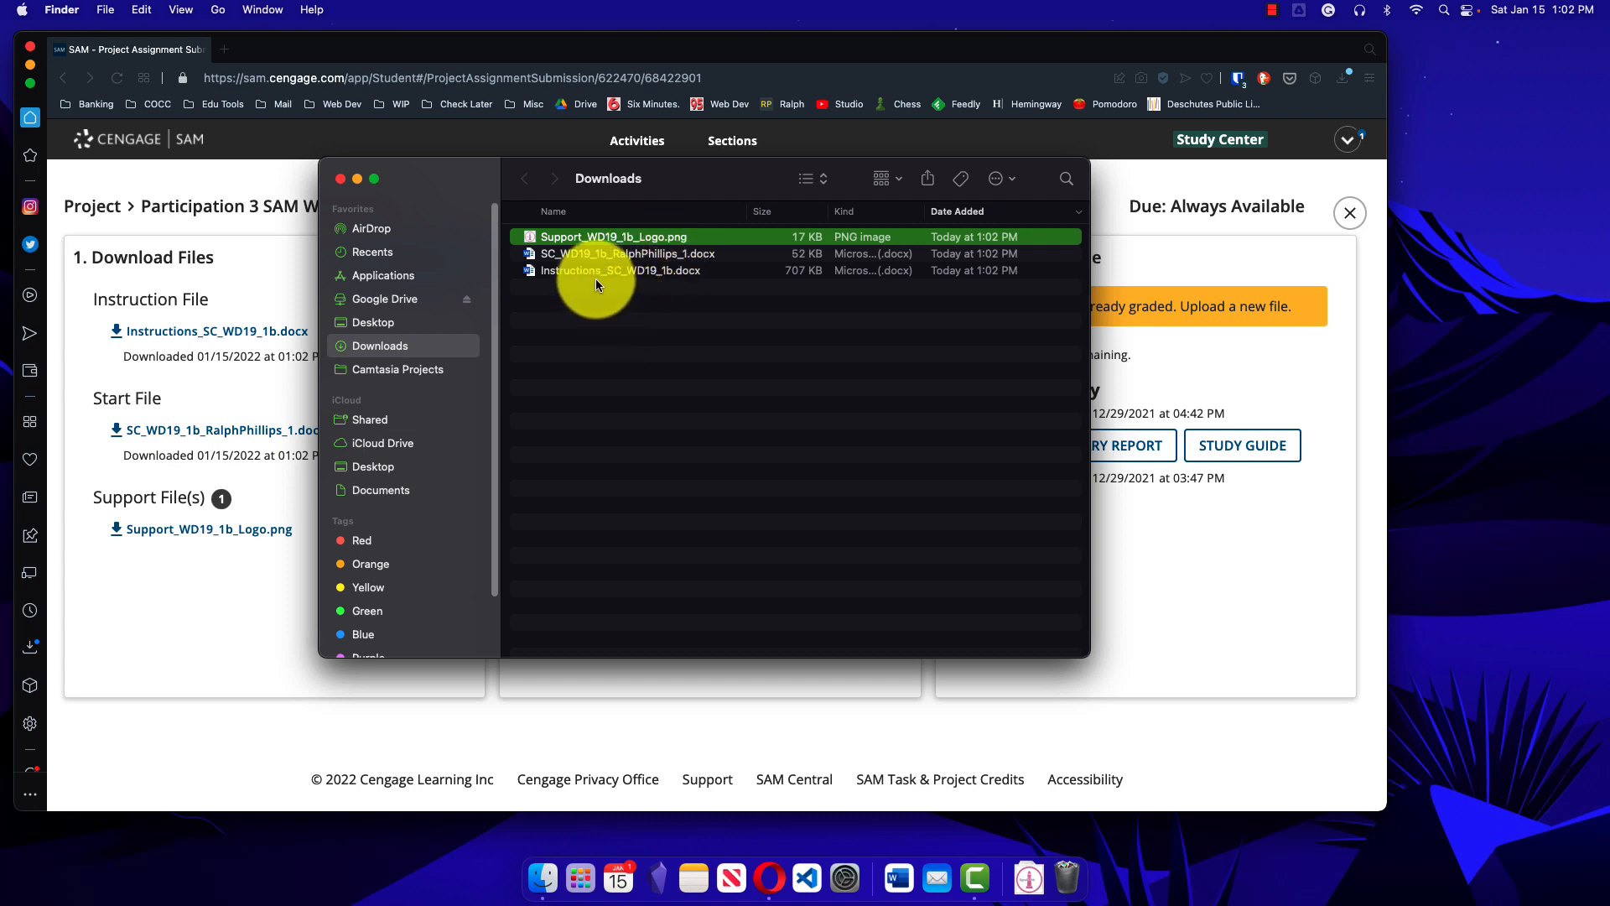
pyautogui.rightClick(674, 258)
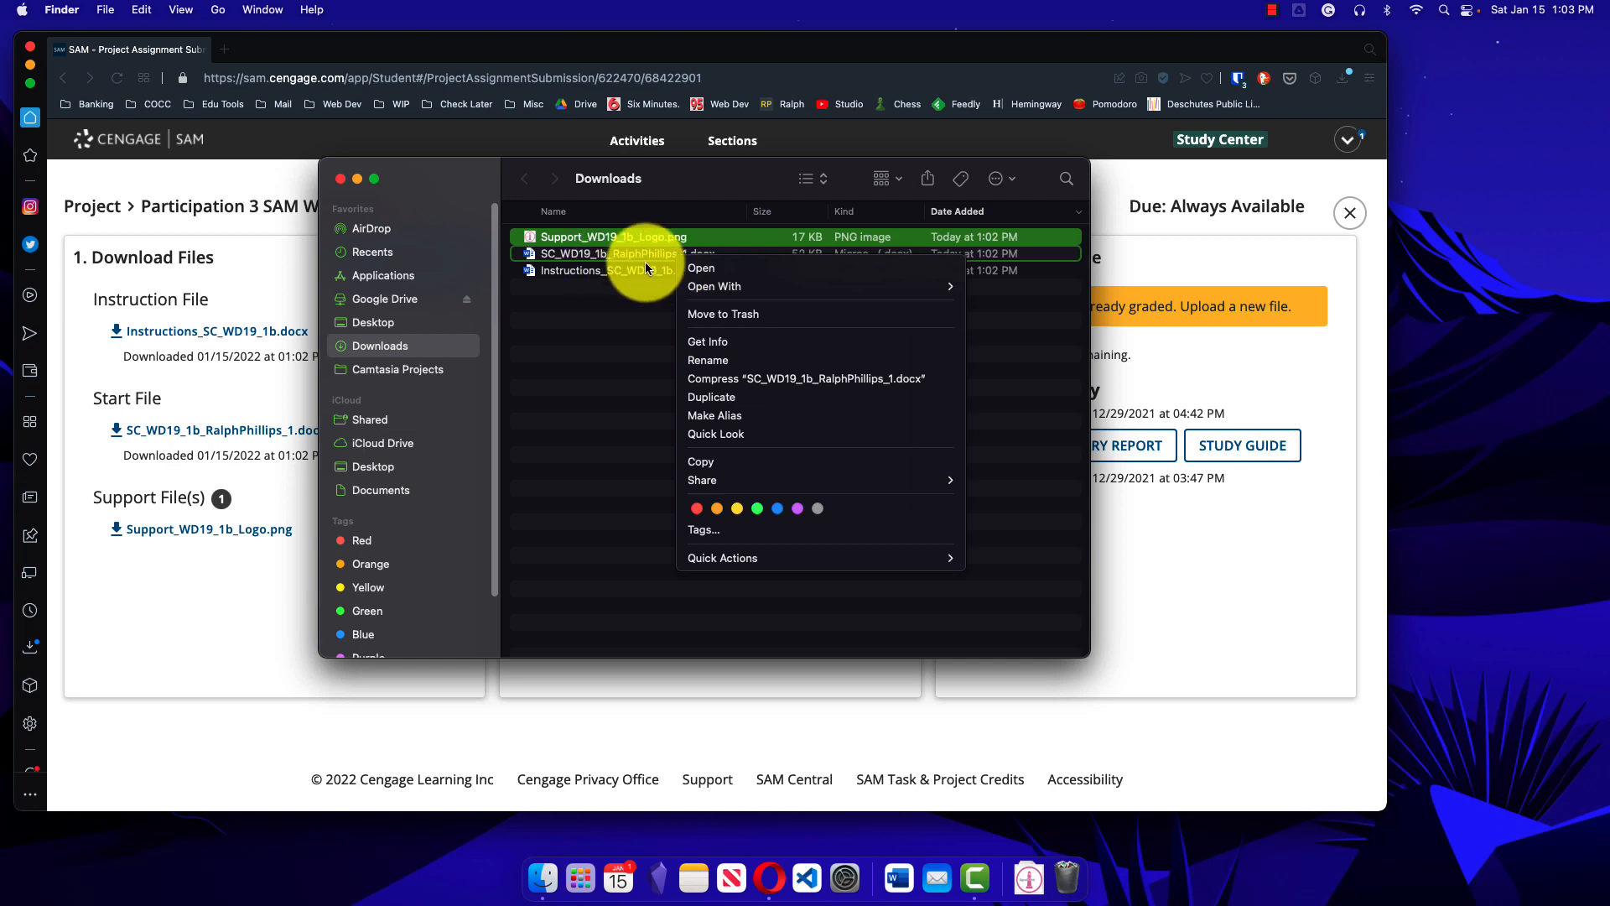
pyautogui.click(721, 362)
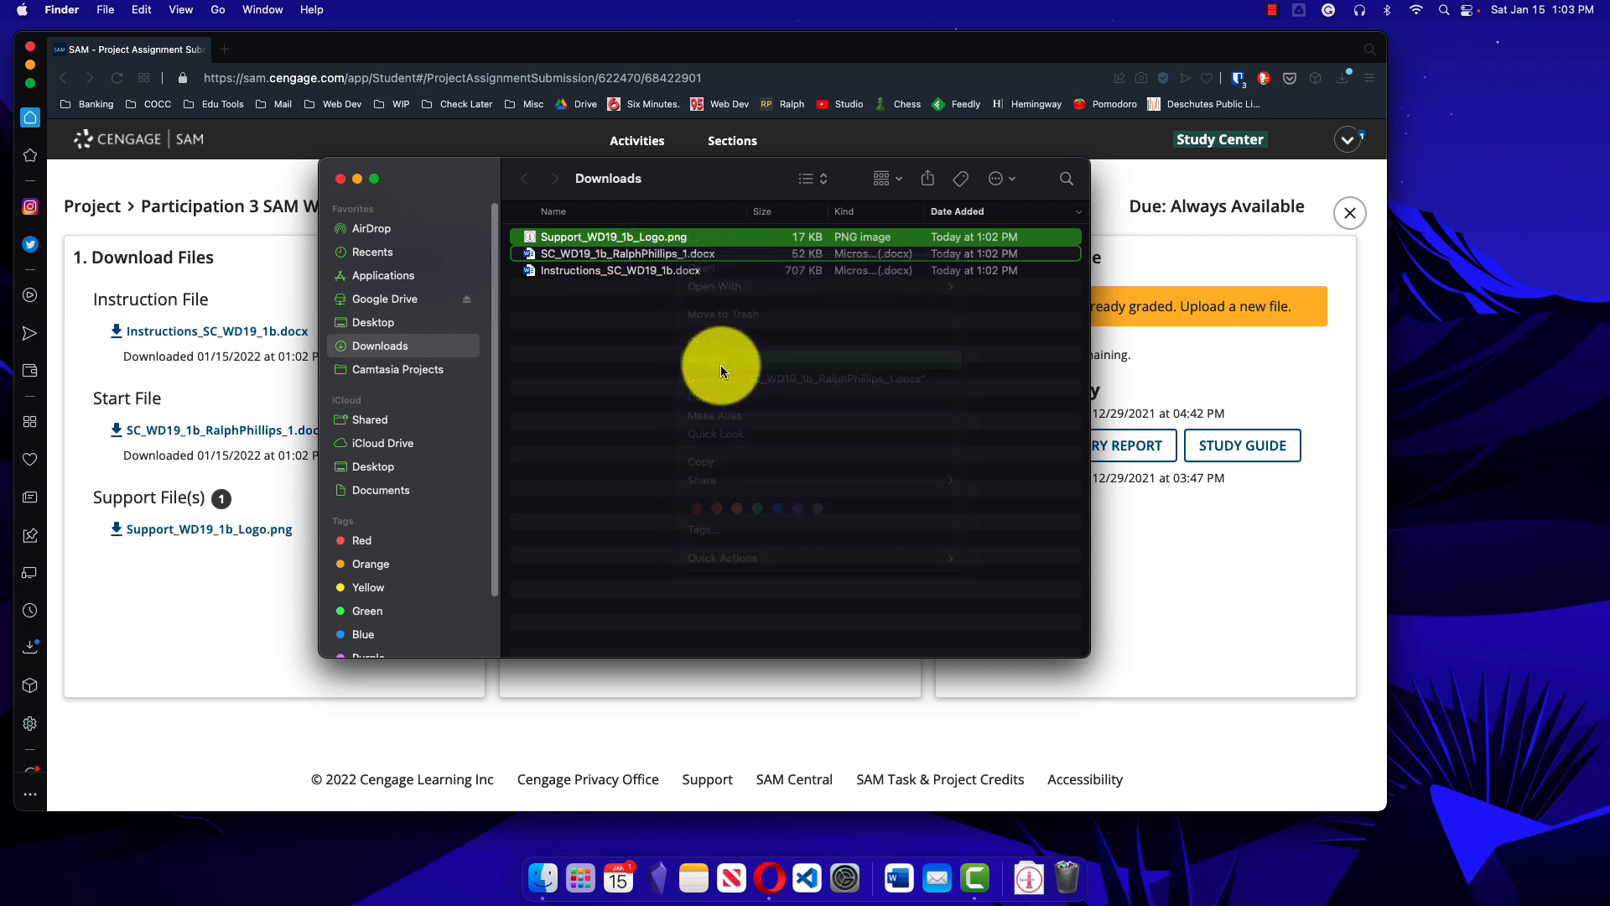
pyautogui.click(688, 255)
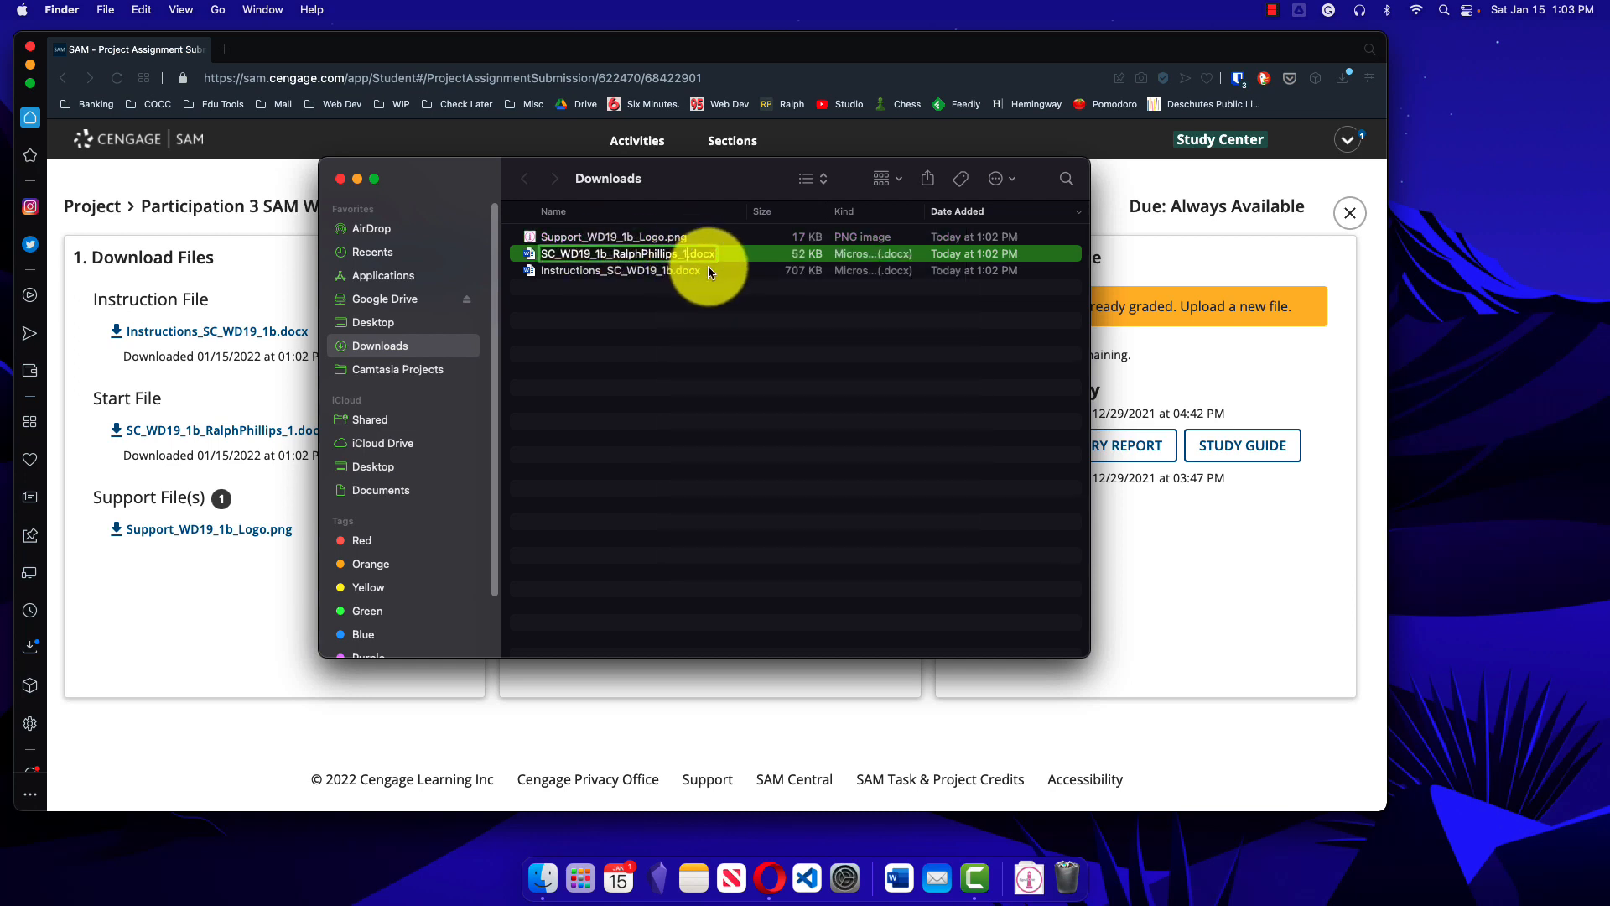
pyautogui.press('BackSpace')
pyautogui.write('2')
pyautogui.press('Return')
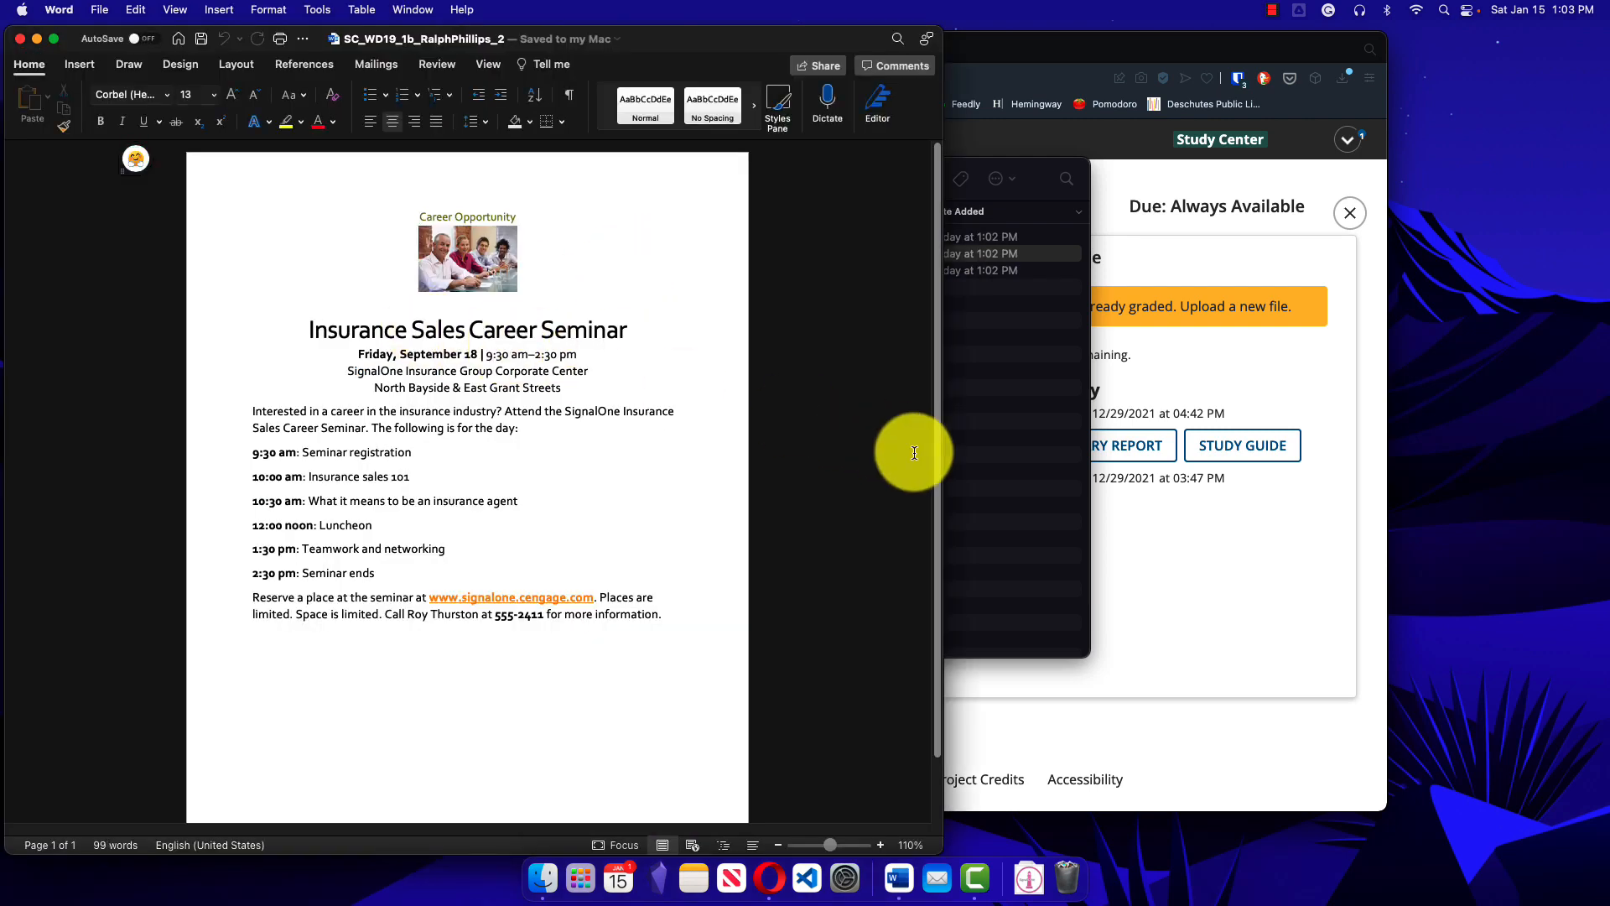
# Step: Open Instructions_SC_WD19_1b.docx from the Downloads folder and zoom the flyer document to 140%
pyautogui.click(1005, 423)
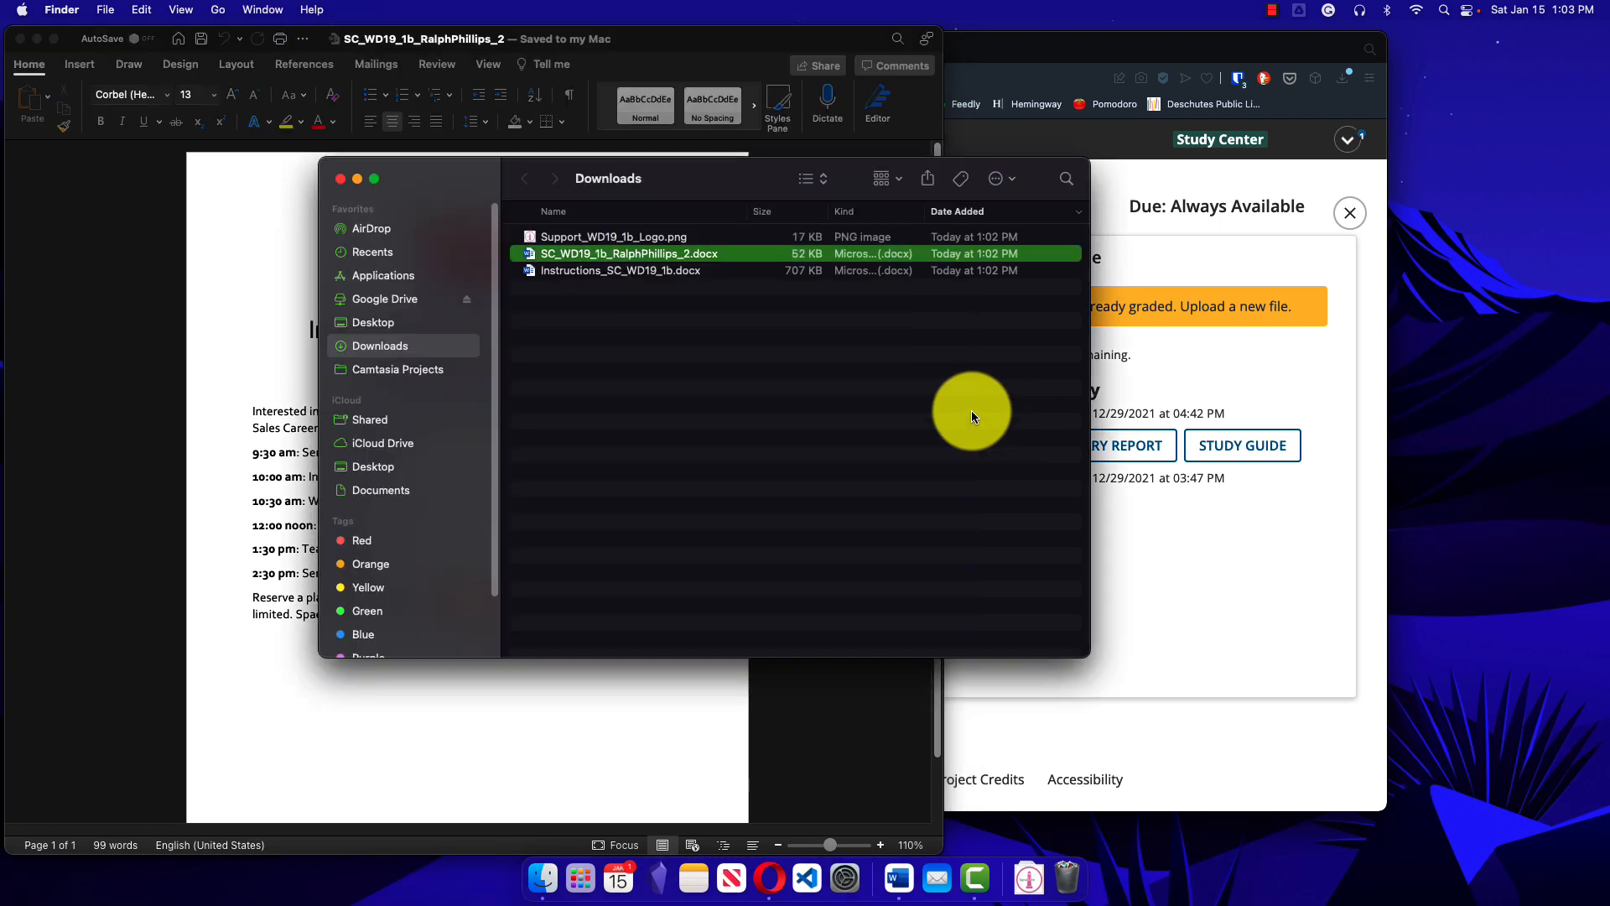
pyautogui.doubleClick(585, 277)
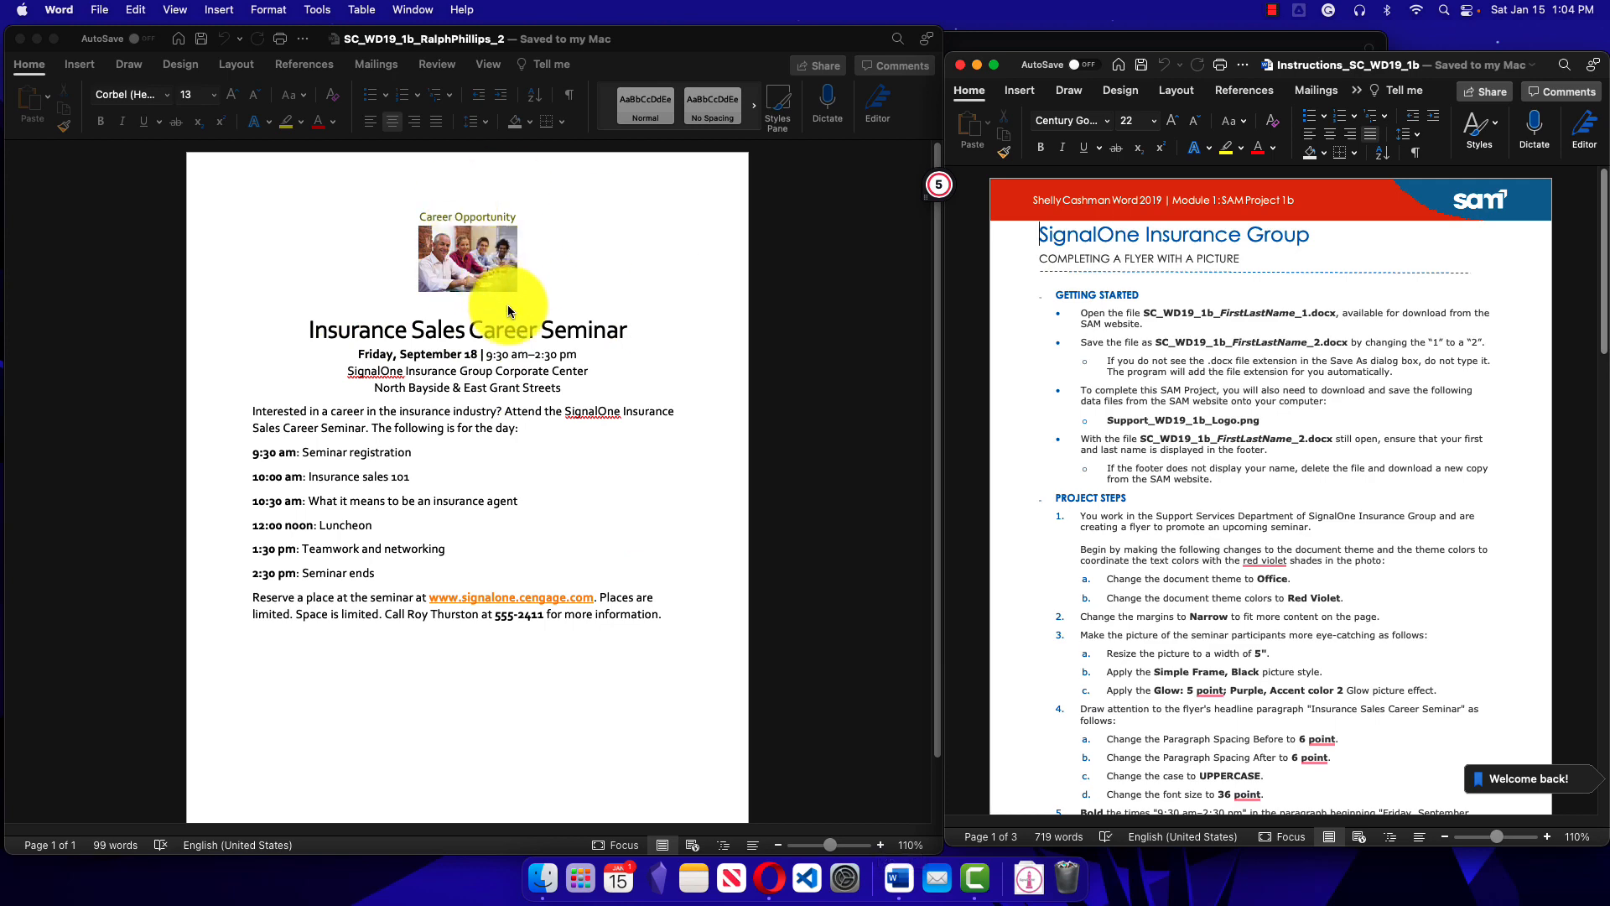
pyautogui.click(879, 846)
pyautogui.click(879, 846)
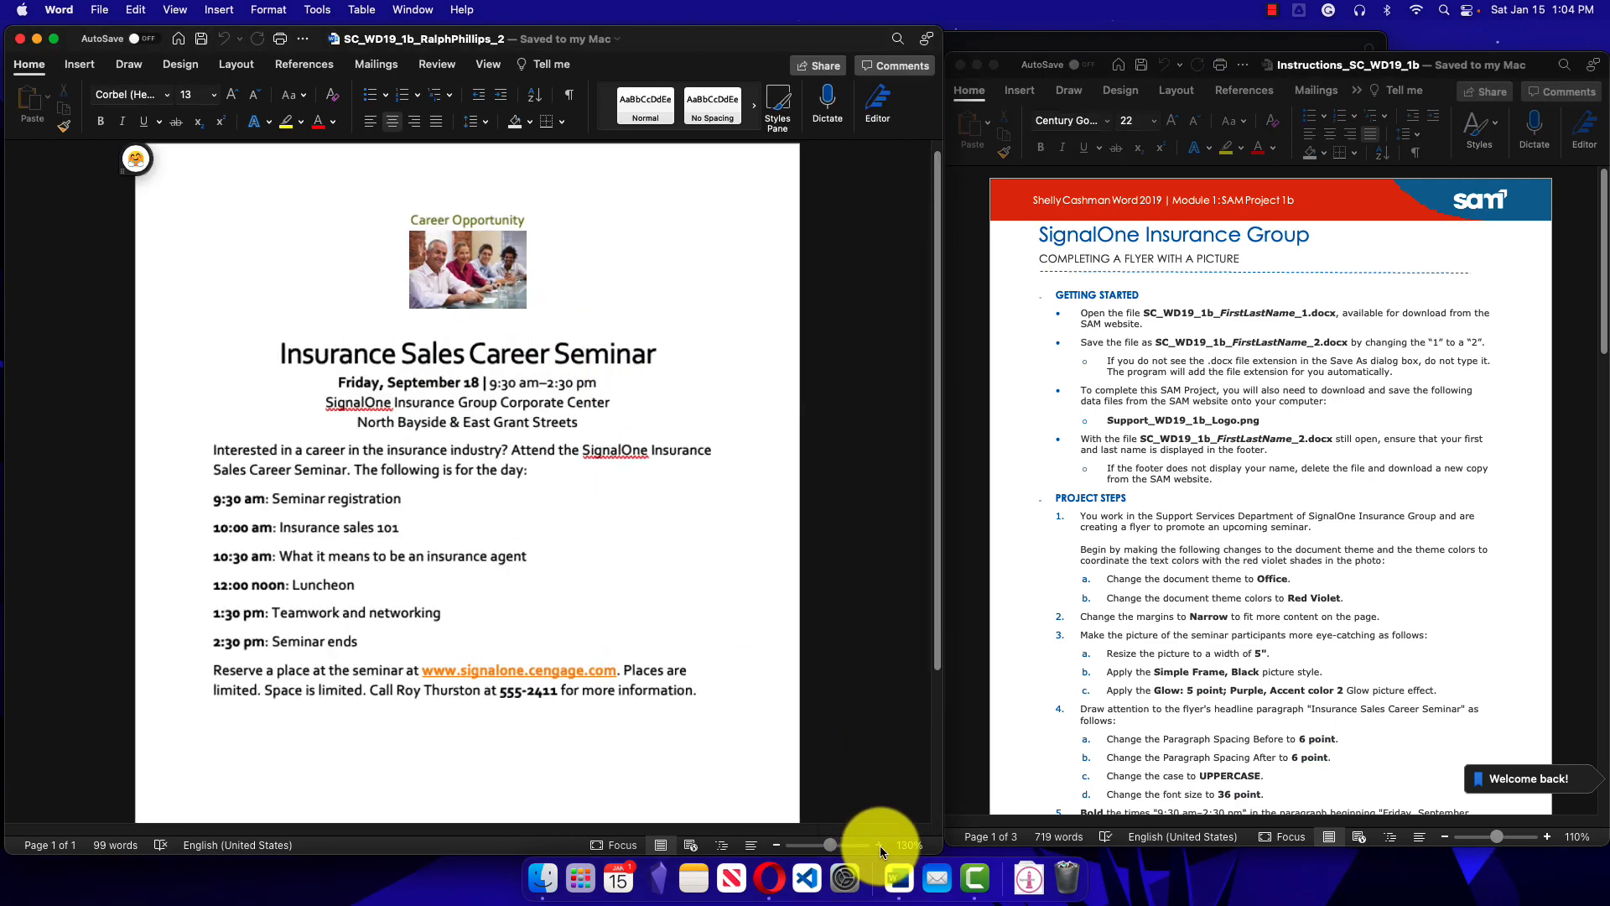
pyautogui.click(879, 845)
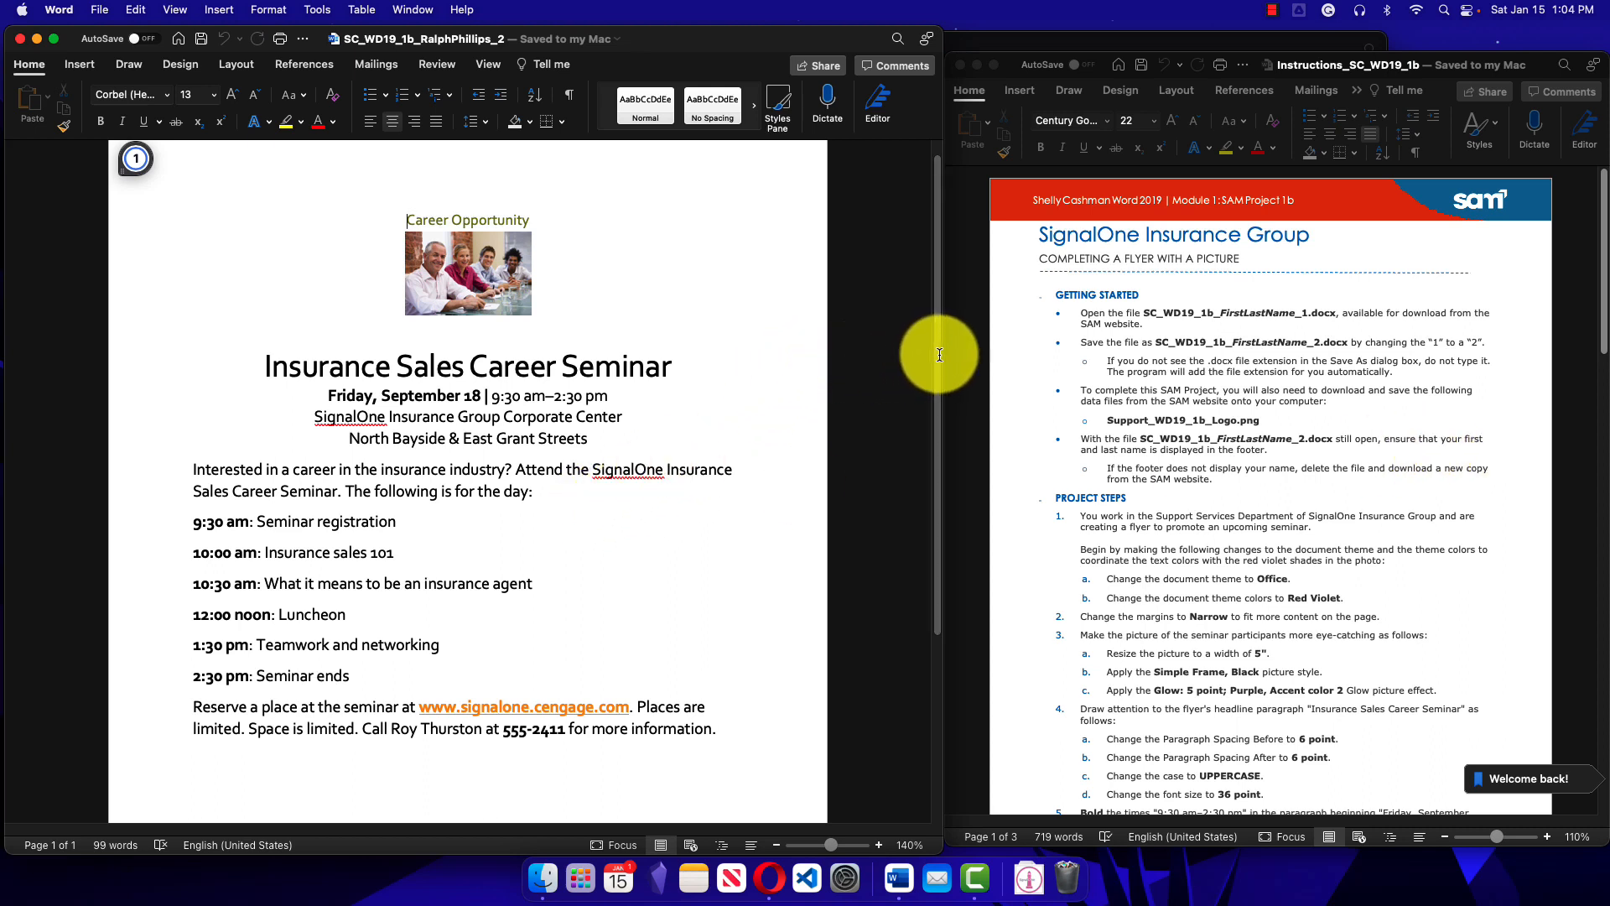
# Step: Check the flyer's footer for the student's name, and examine the Final Figure and the project steps in the instructions
pyautogui.moveTo(939, 352); pyautogui.dragTo(931, 567)
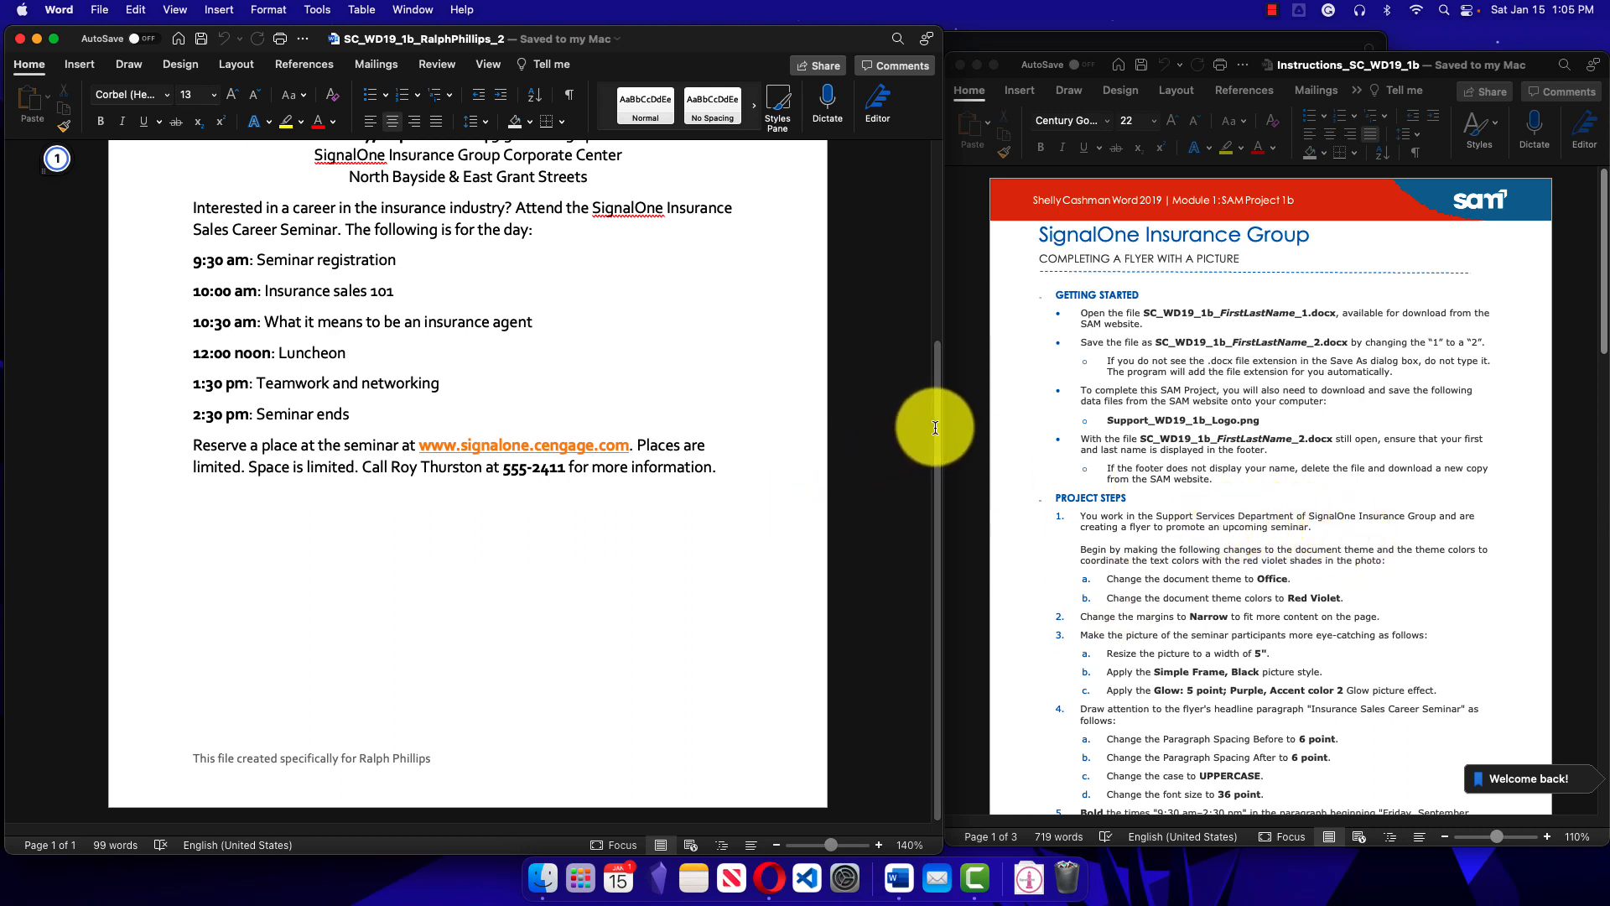
pyautogui.moveTo(935, 428); pyautogui.dragTo(942, 260)
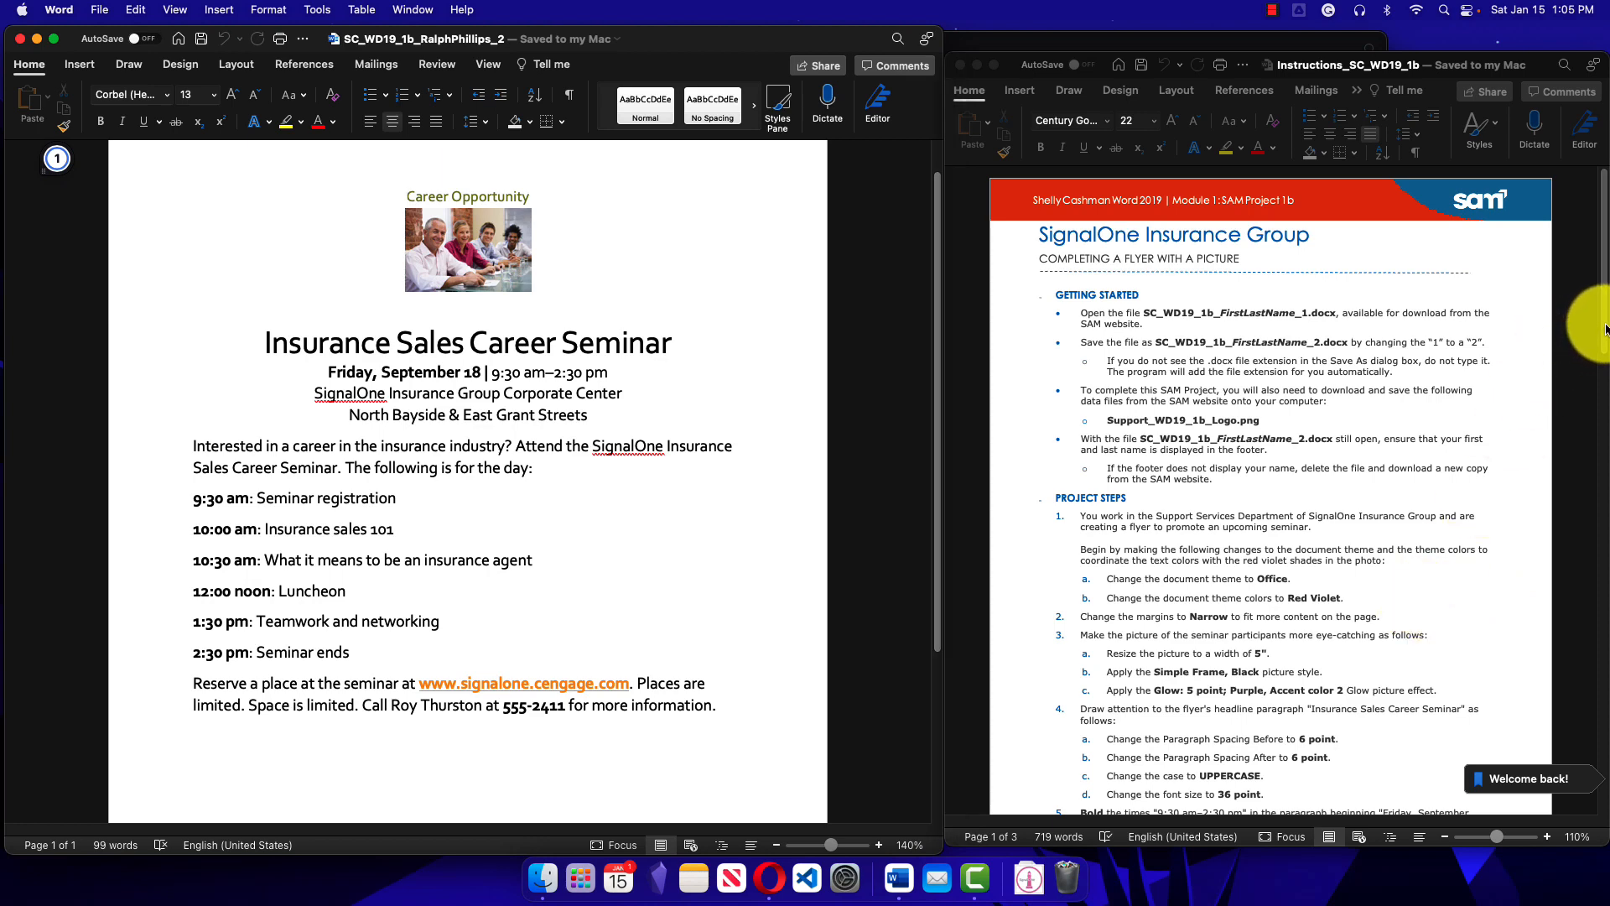
pyautogui.moveTo(1600, 335); pyautogui.dragTo(1560, 754)
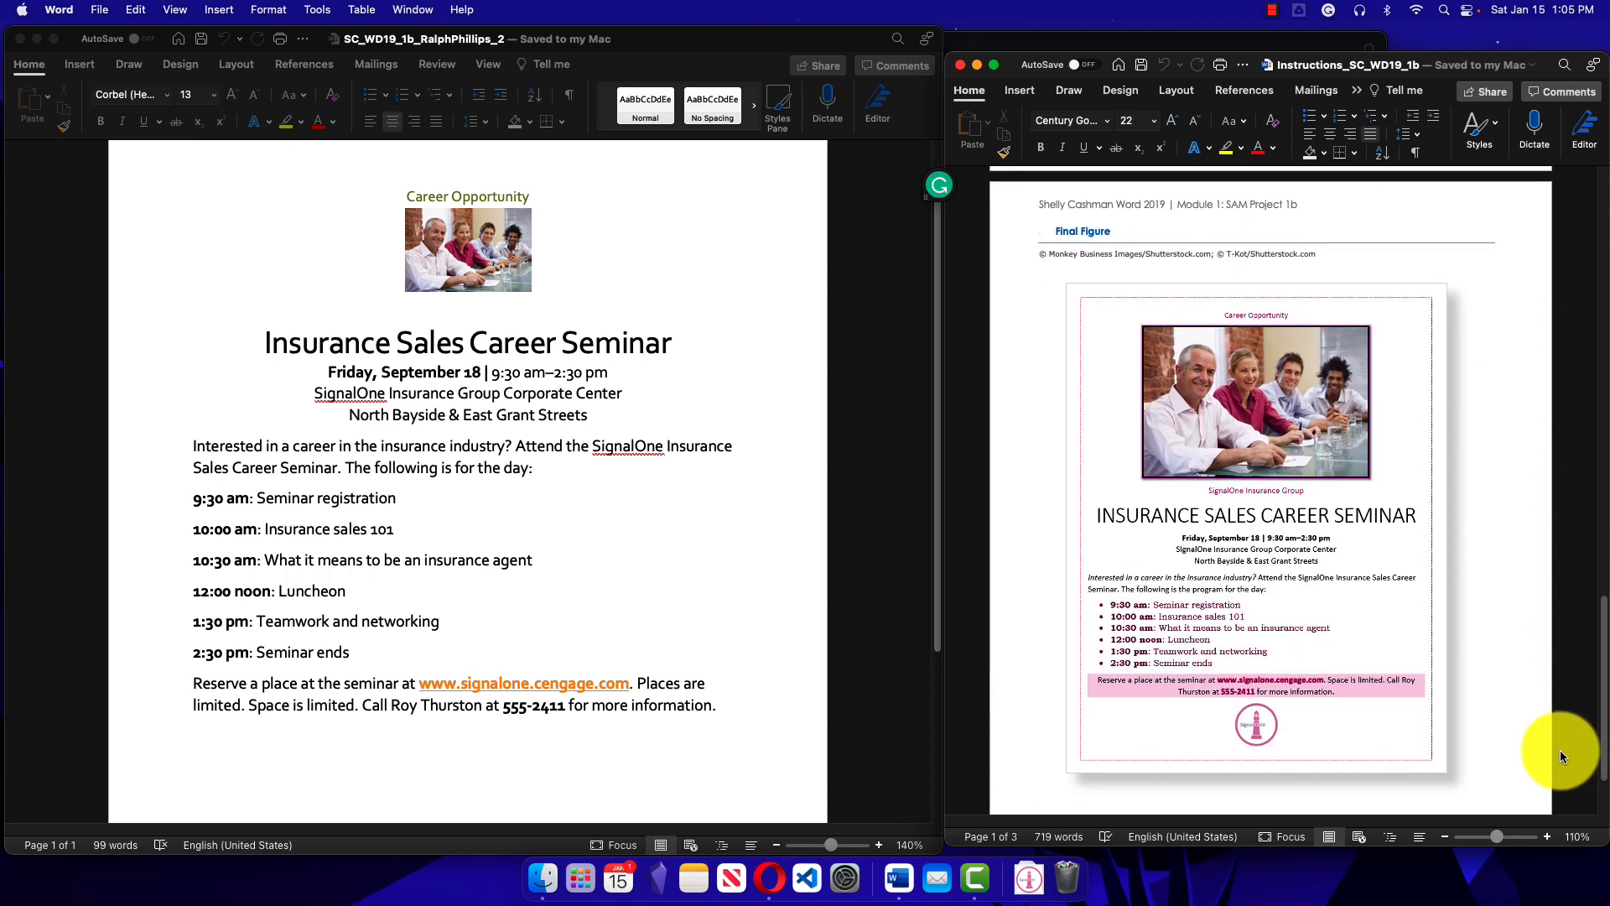
pyautogui.moveTo(1560, 750); pyautogui.dragTo(1557, 406)
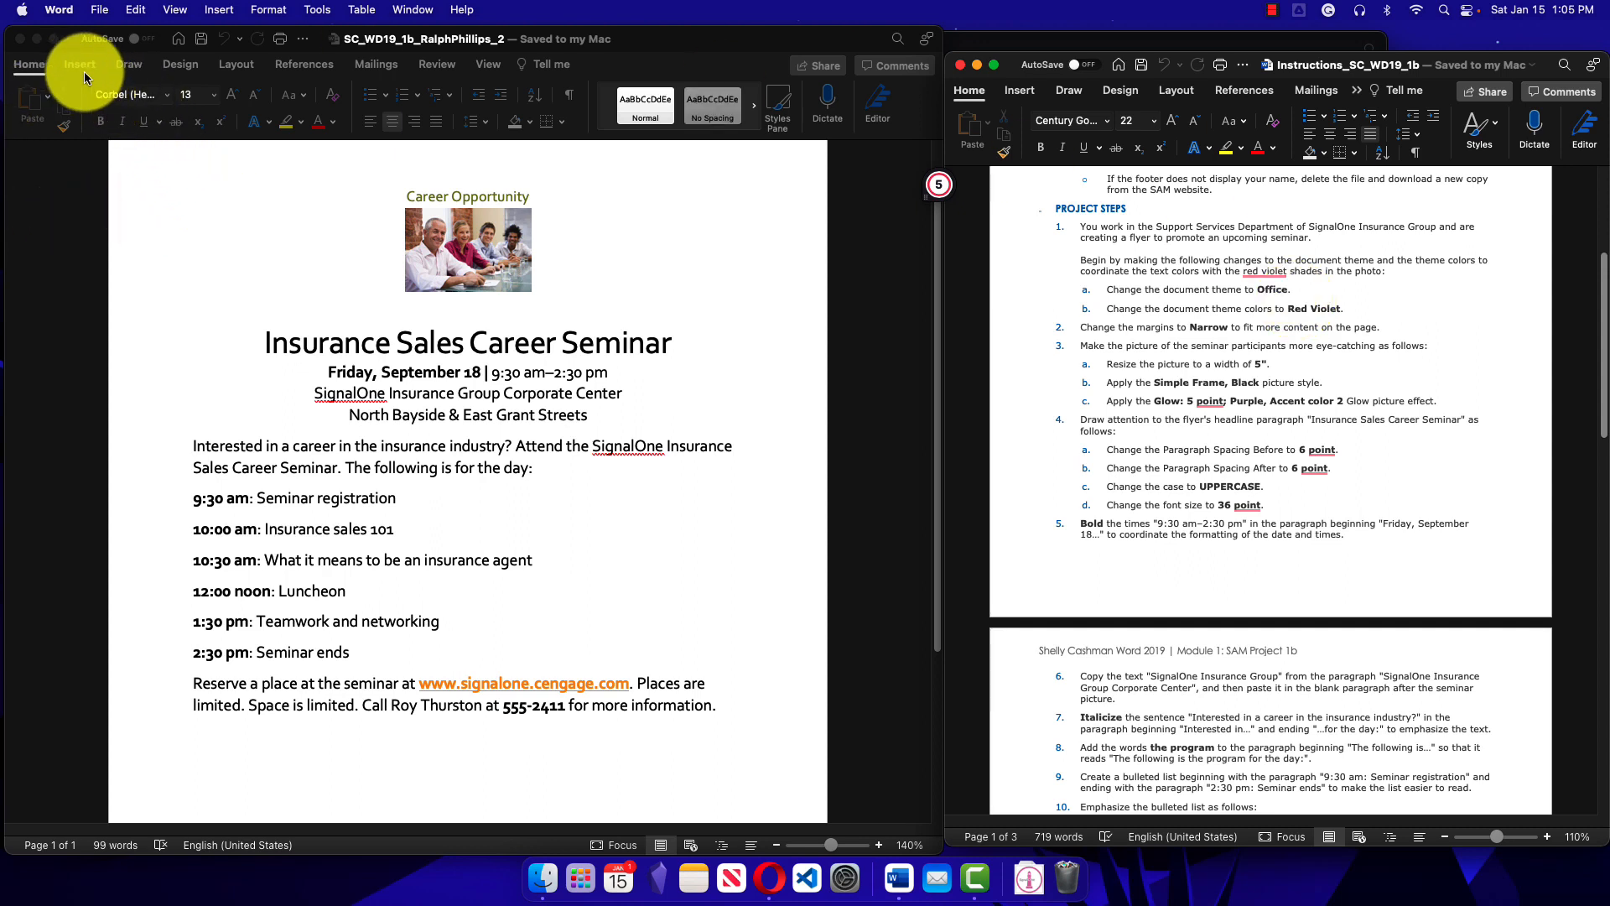
# Step: Change the flyer's document theme to Office and its theme colors to Red Violet
pyautogui.click(178, 67)
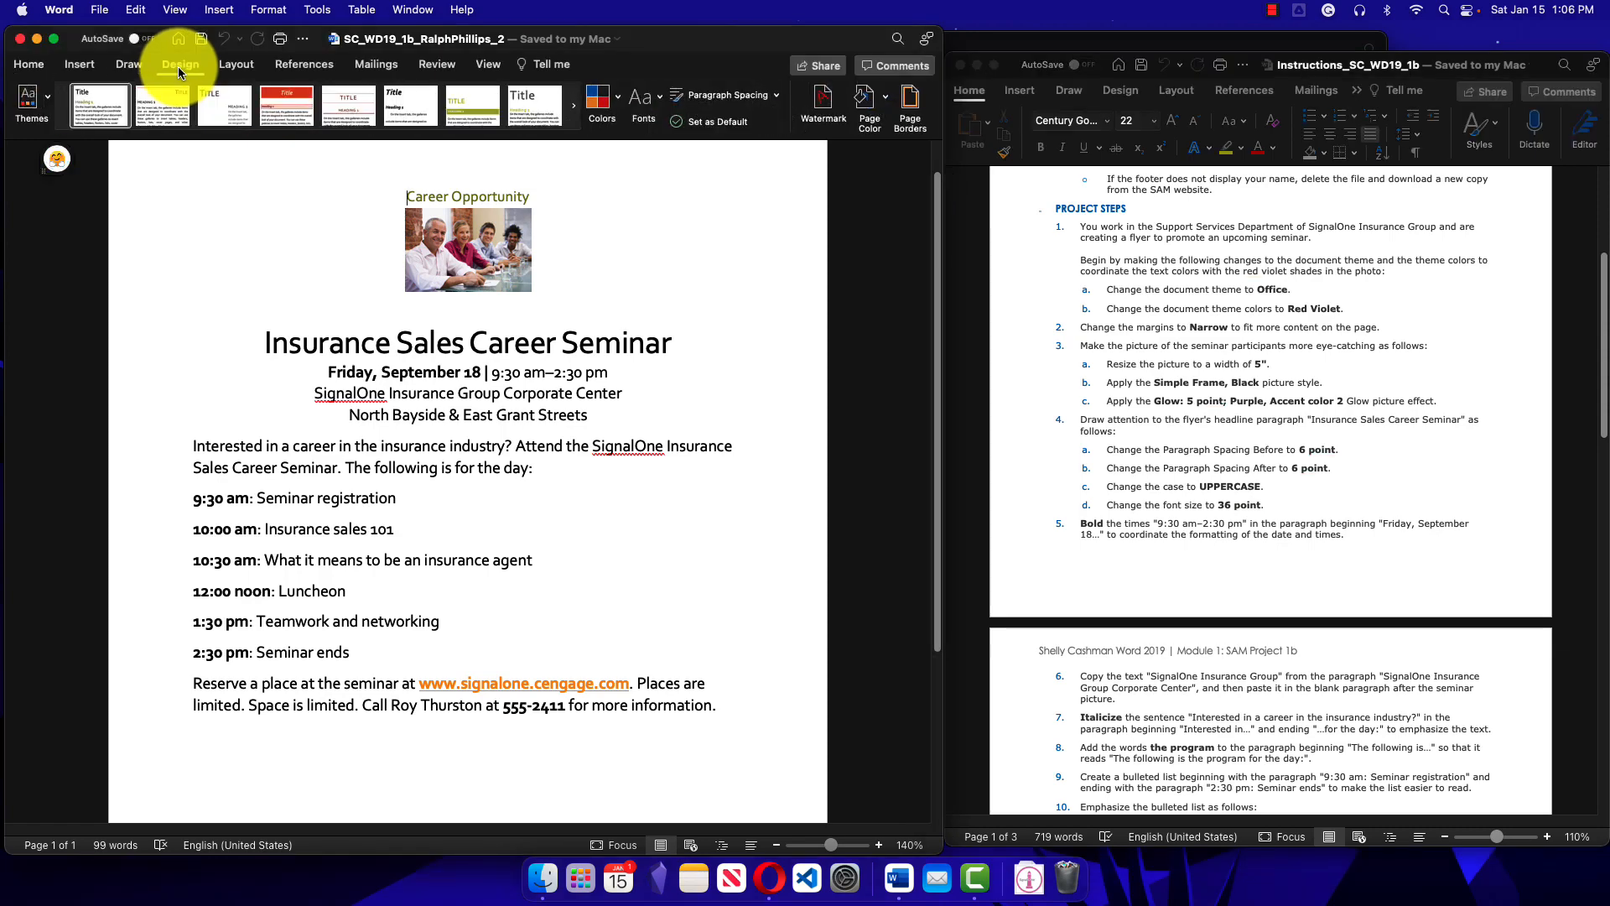
pyautogui.click(48, 99)
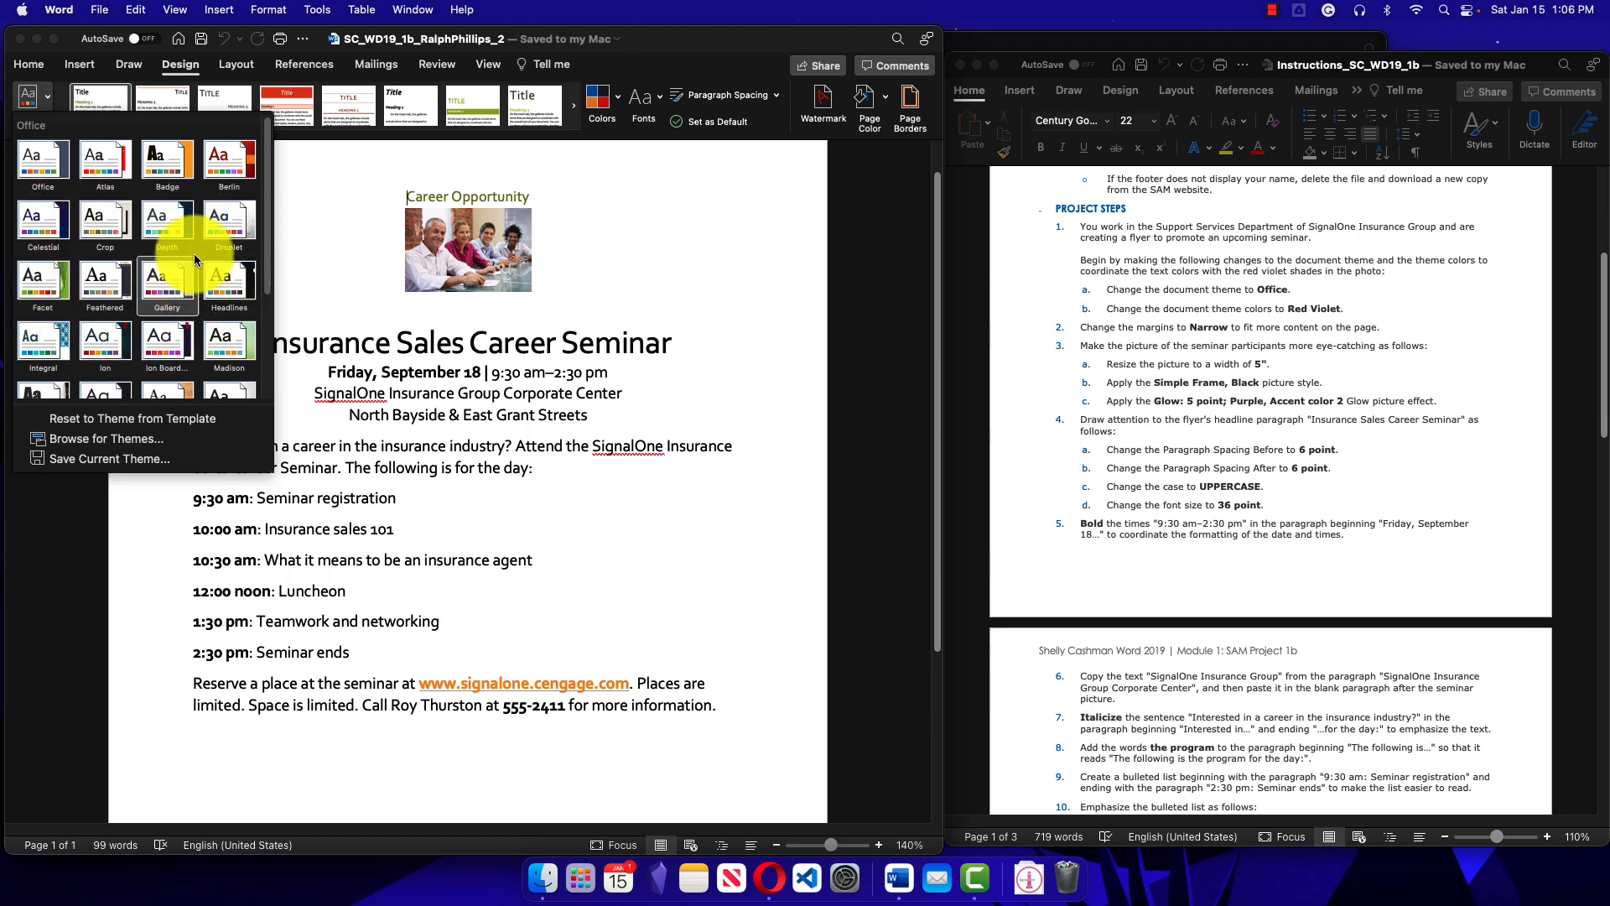
pyautogui.click(46, 176)
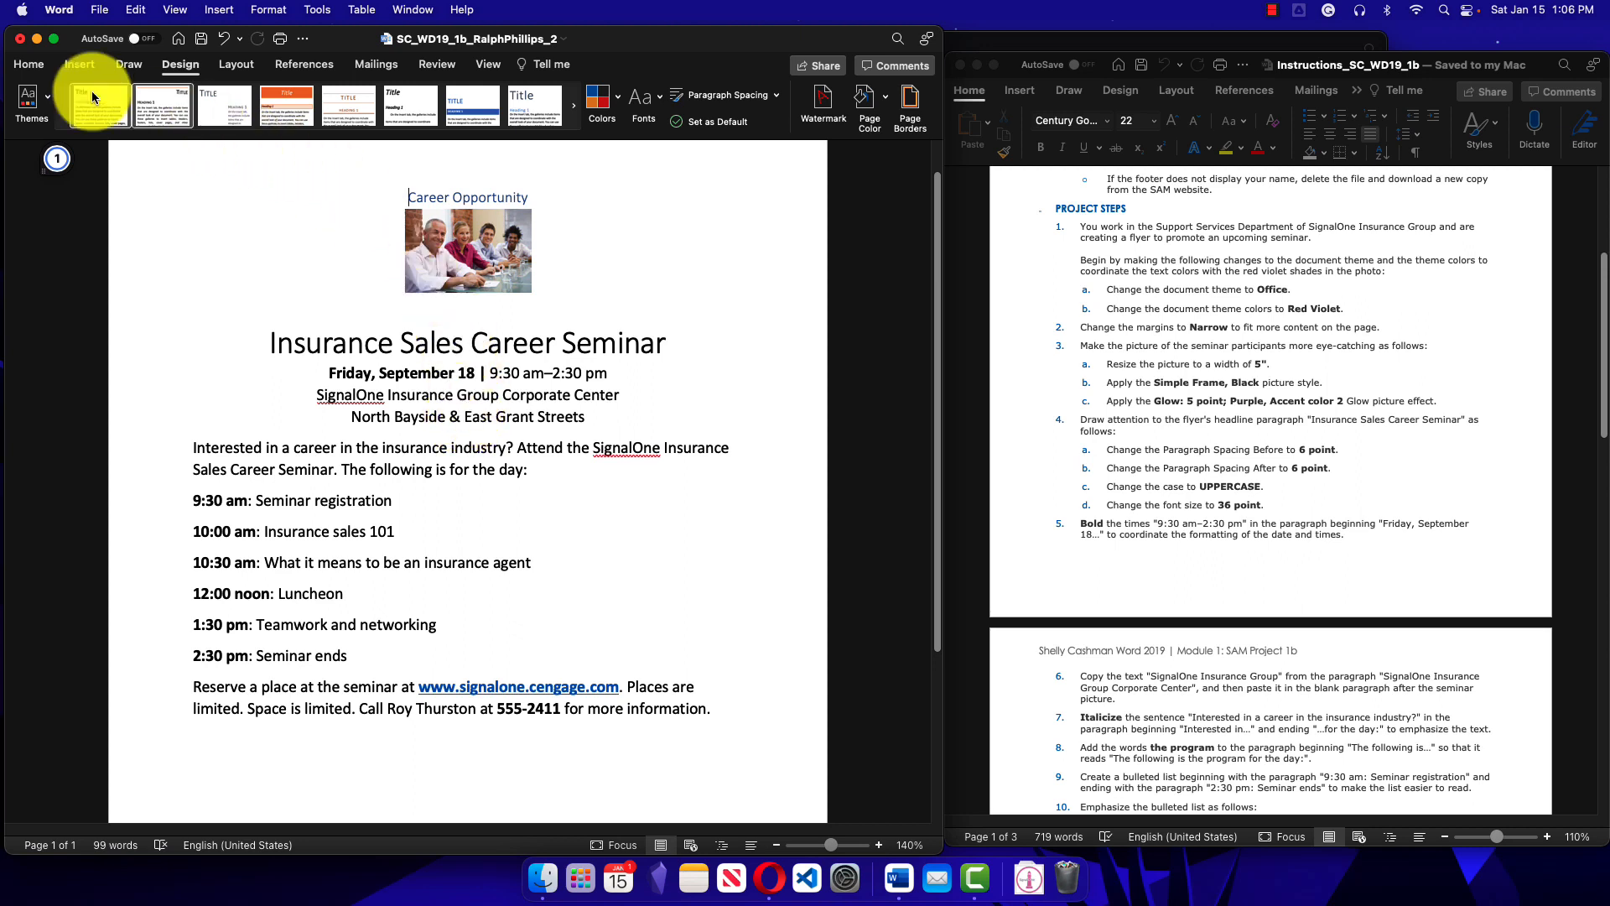
pyautogui.click(47, 97)
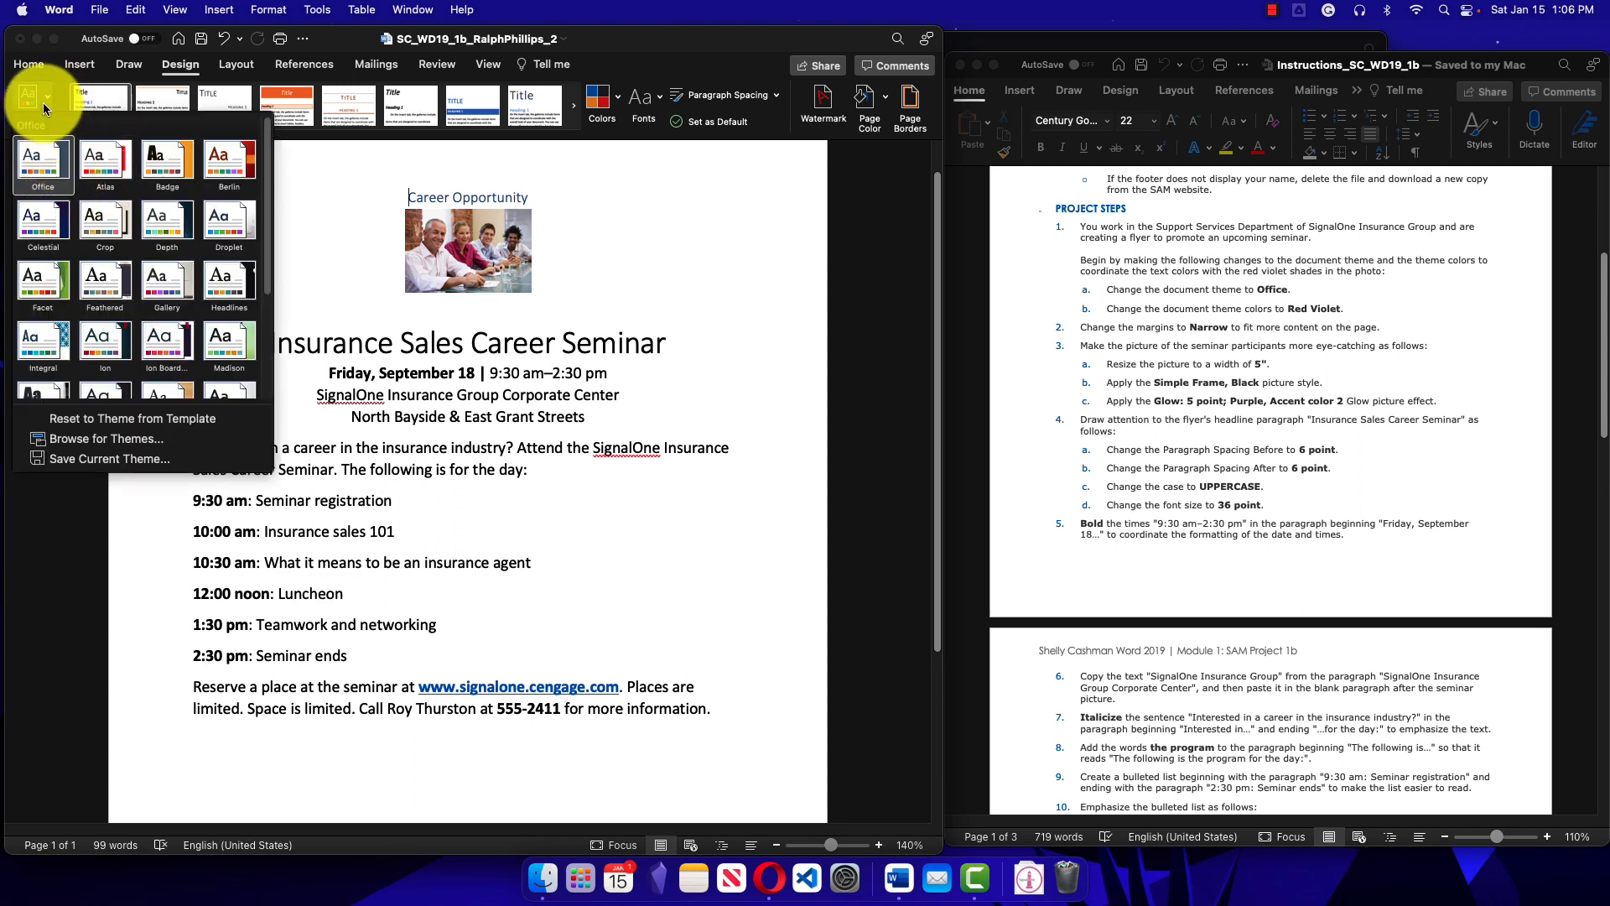
pyautogui.click(43, 102)
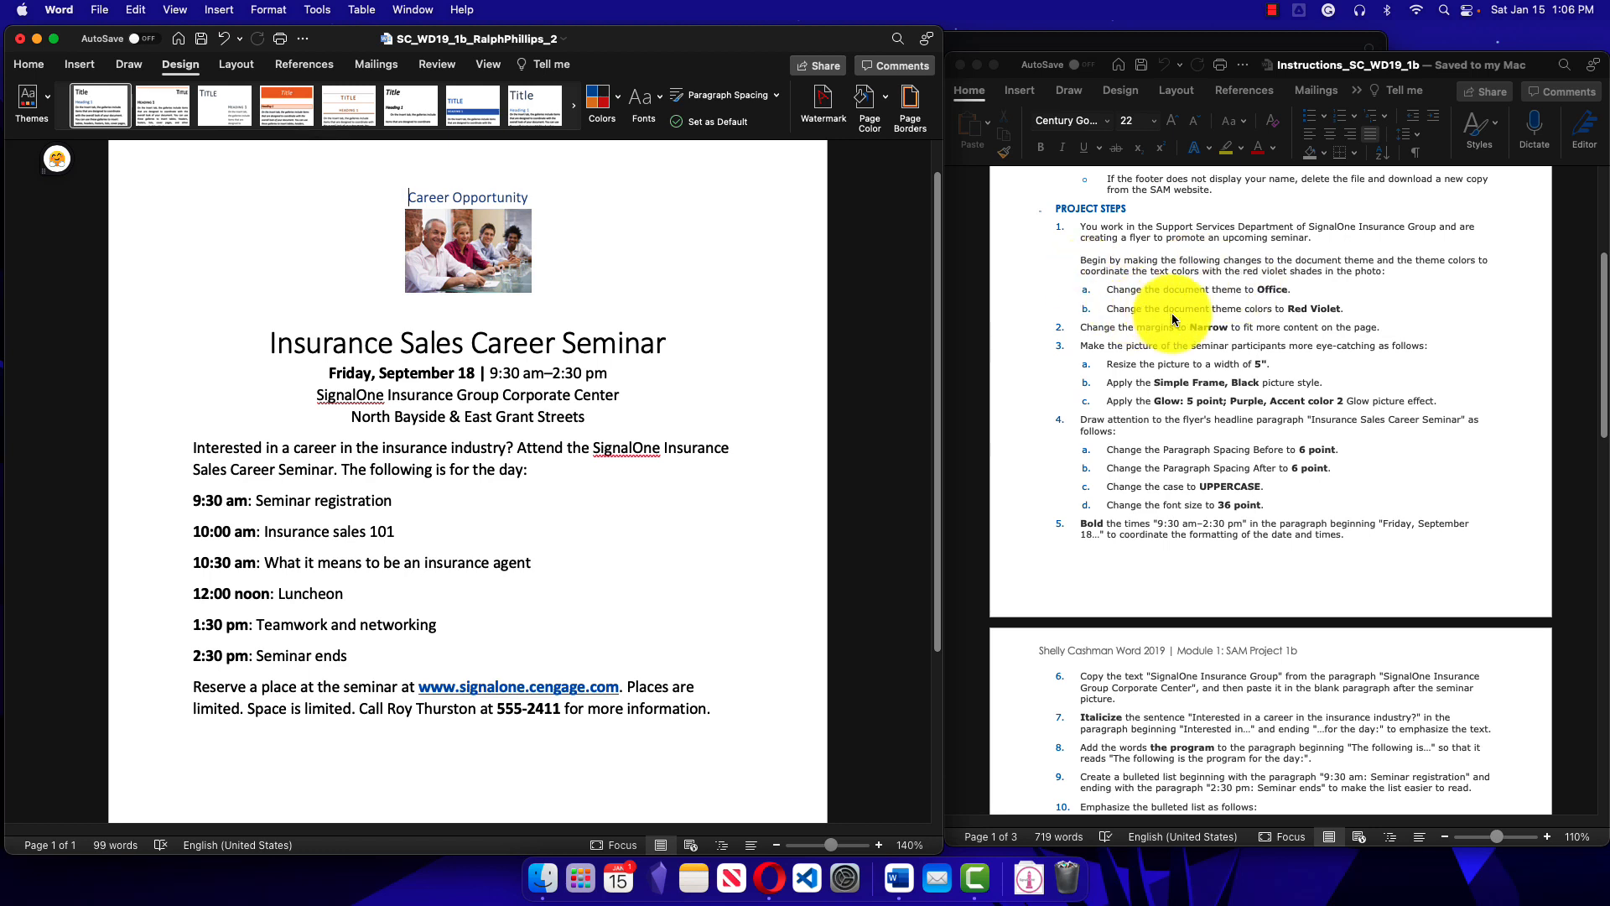
pyautogui.click(612, 102)
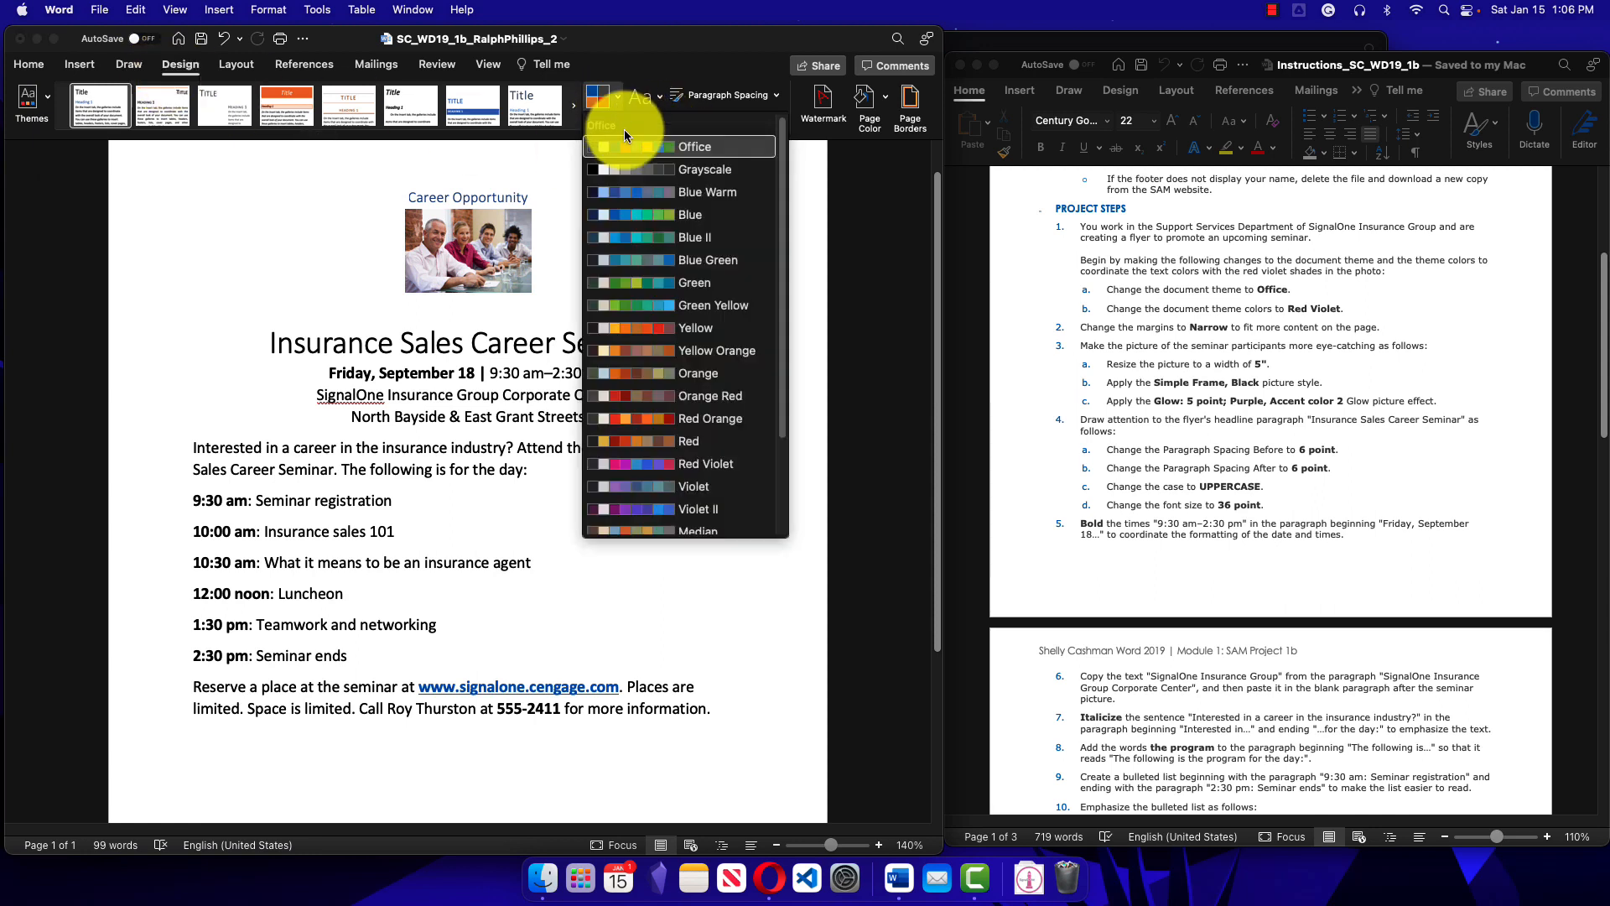
pyautogui.click(707, 467)
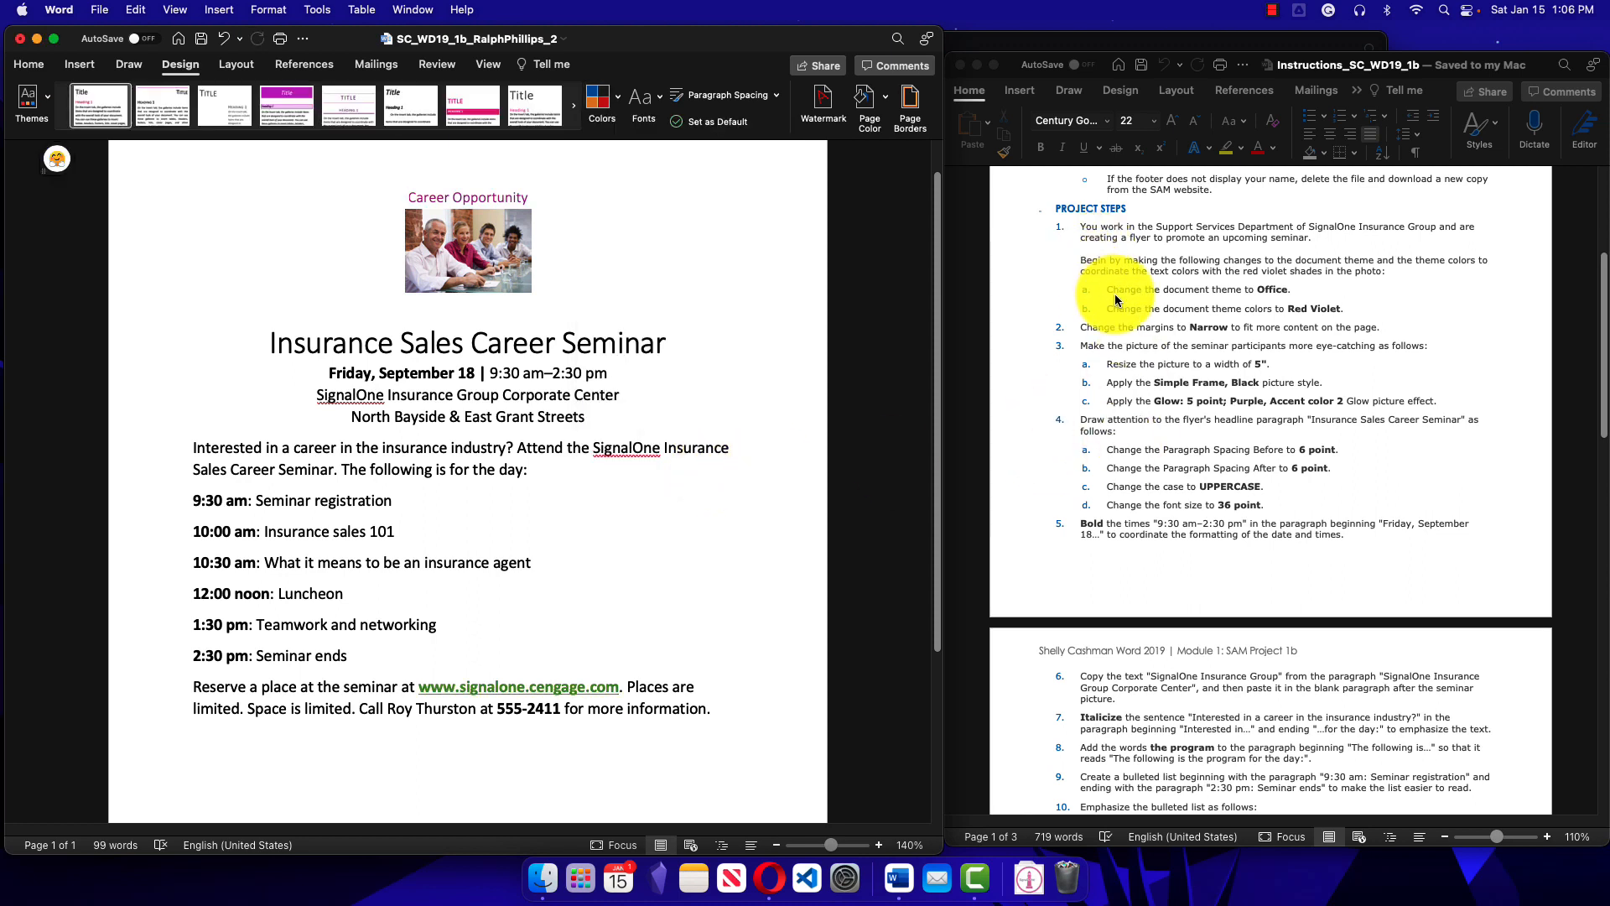
# Step: Apply strikethrough and italics to project step 1, including substeps a and b, in the instructions document
pyautogui.click(1082, 228)
pyautogui.moveTo(1080, 225); pyautogui.dragTo(1377, 309)
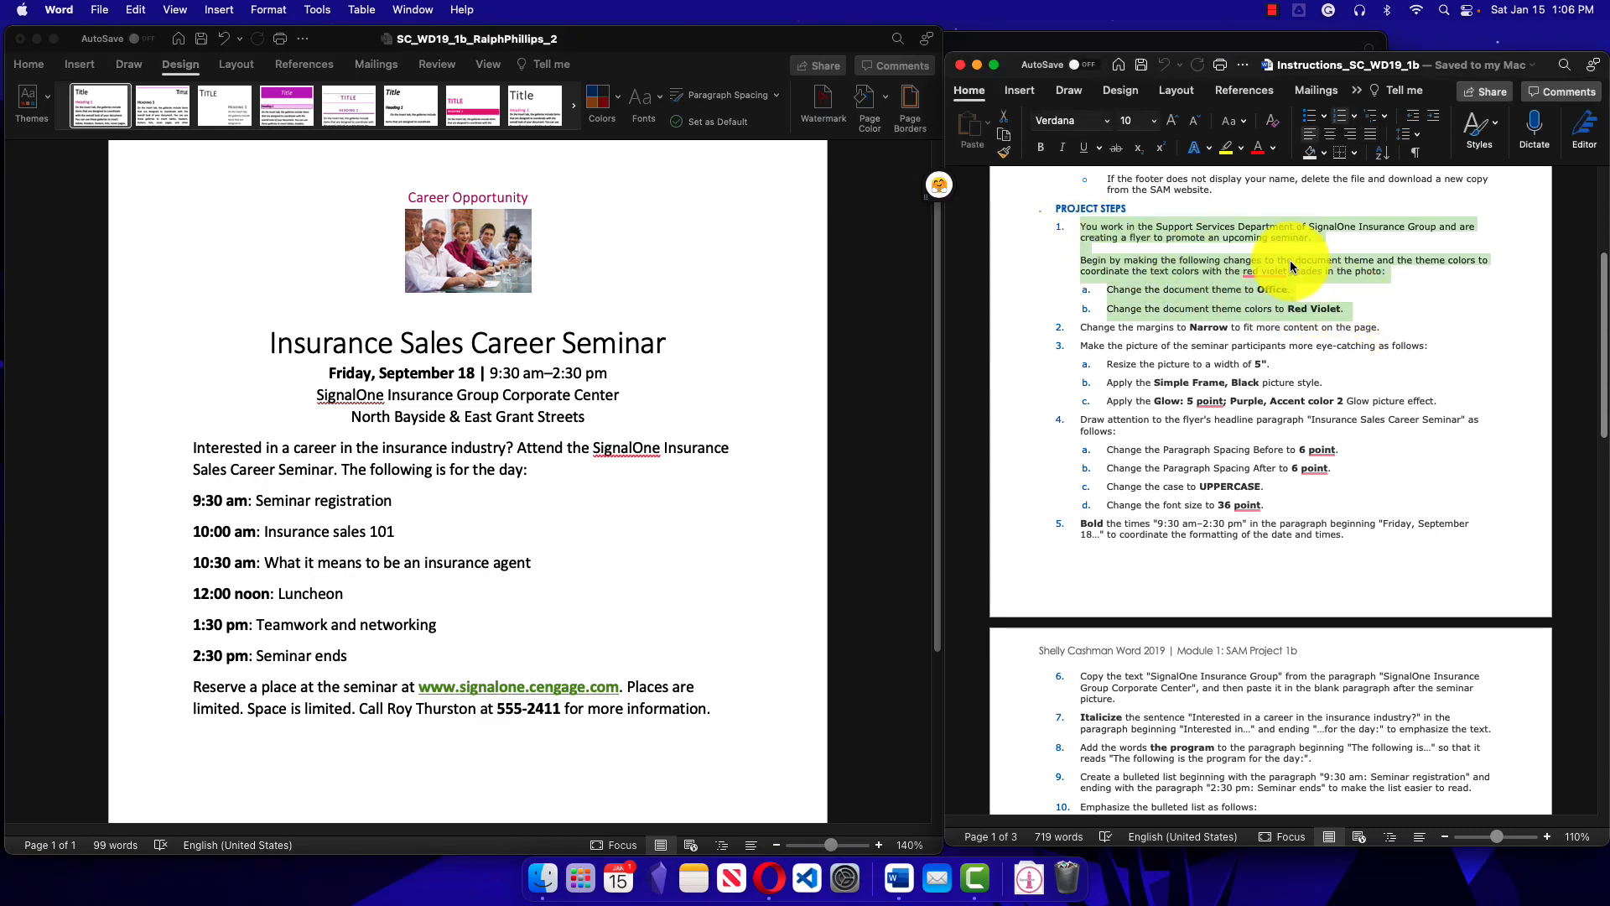
pyautogui.click(1116, 153)
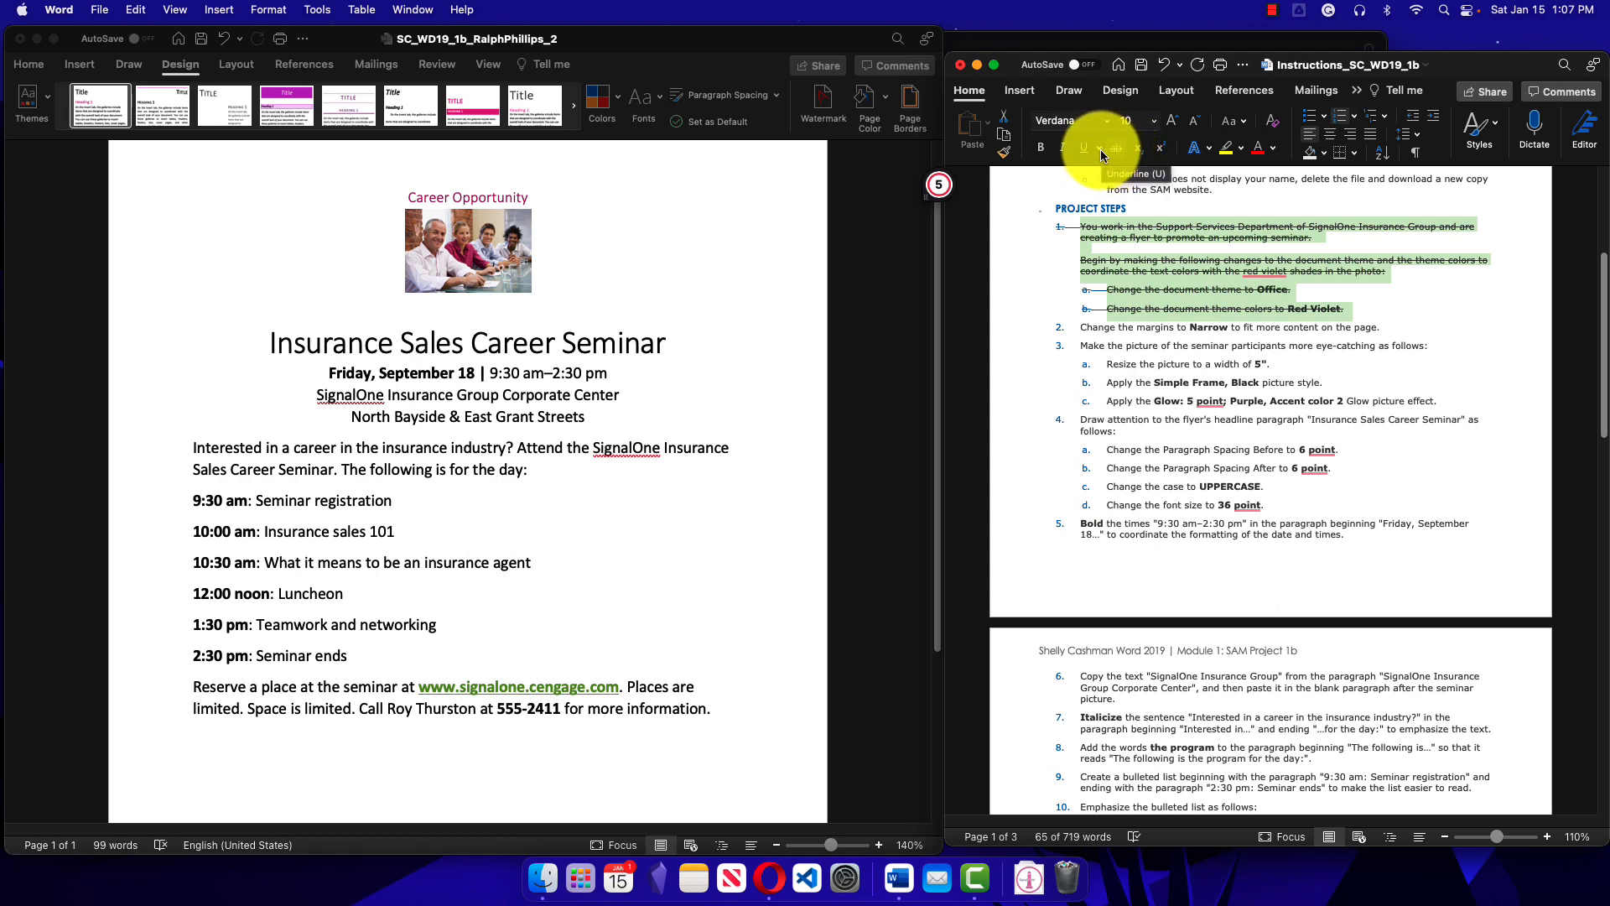
pyautogui.click(1100, 148)
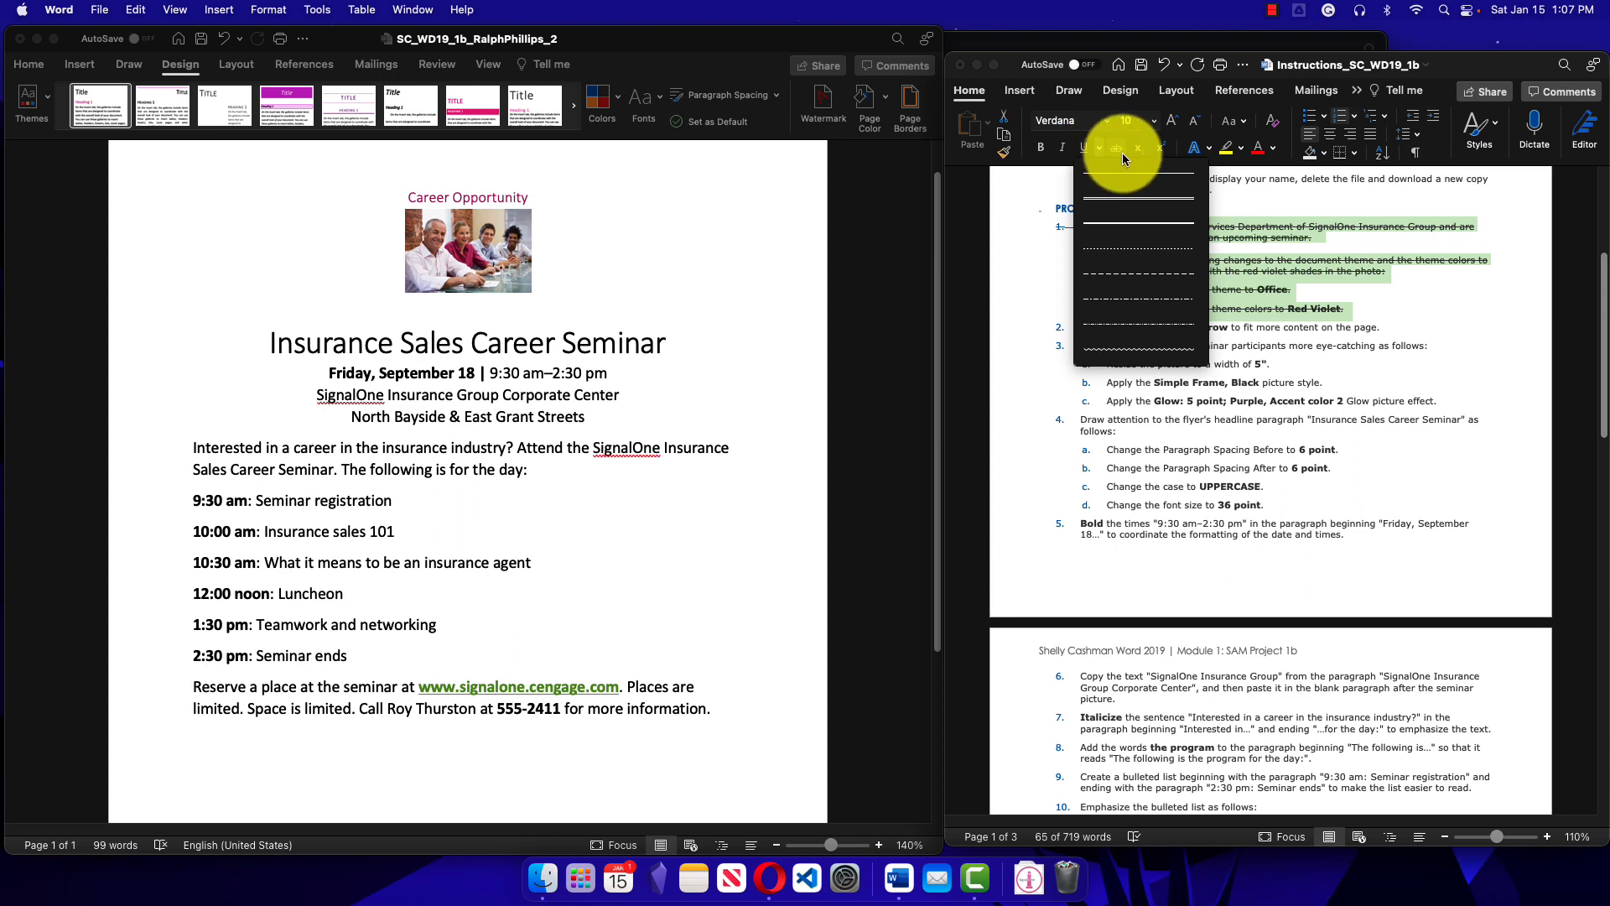
pyautogui.click(1122, 153)
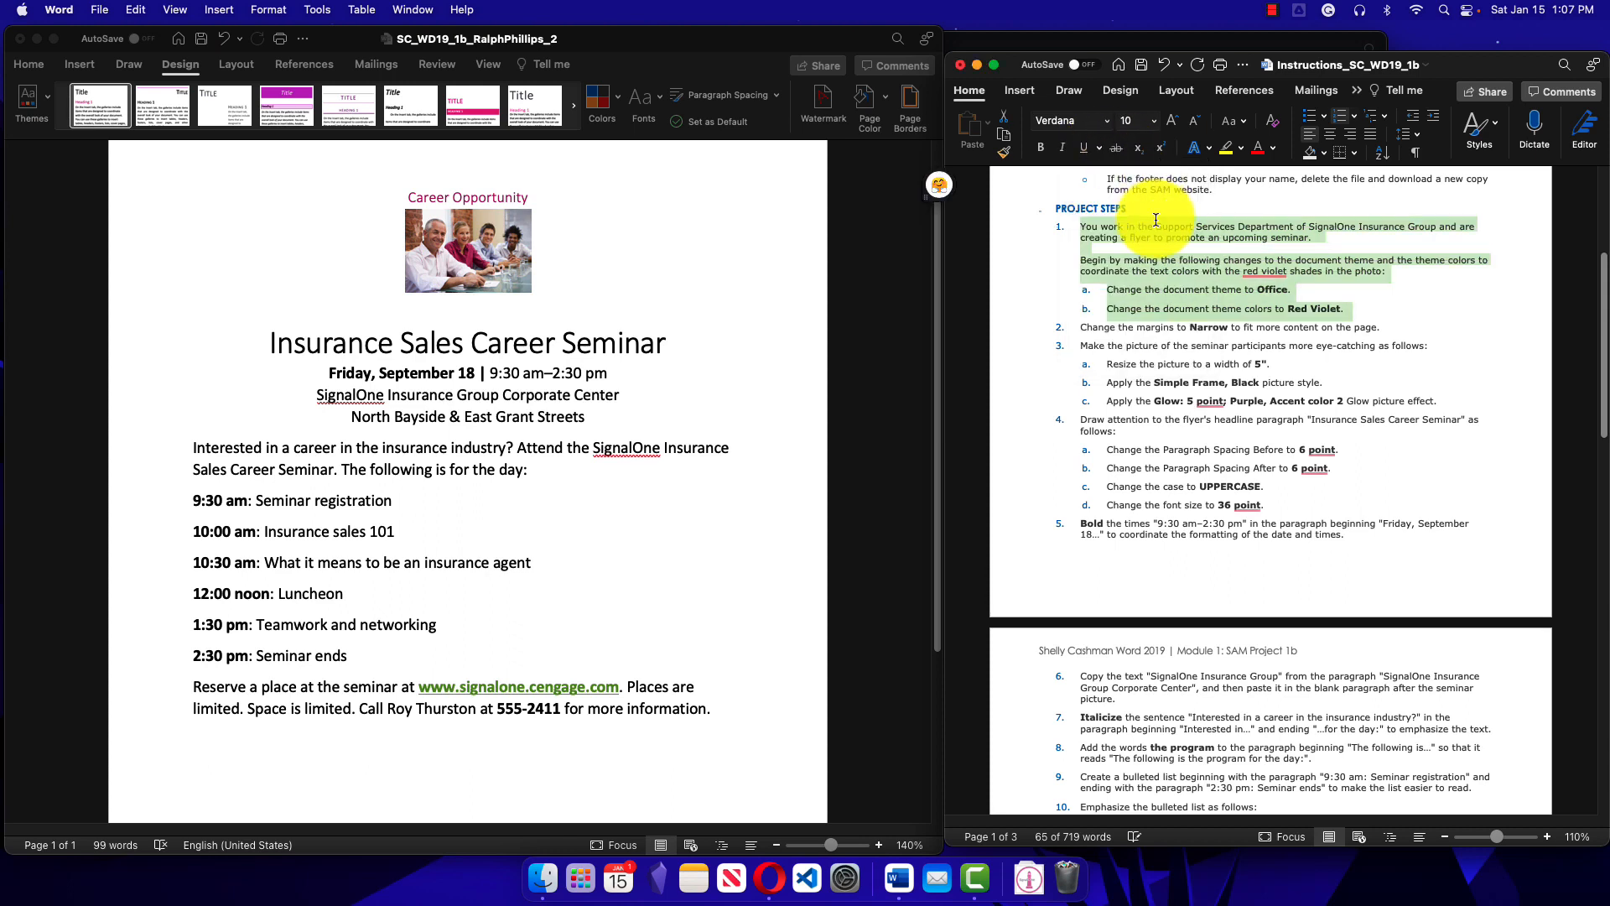
pyautogui.click(1116, 148)
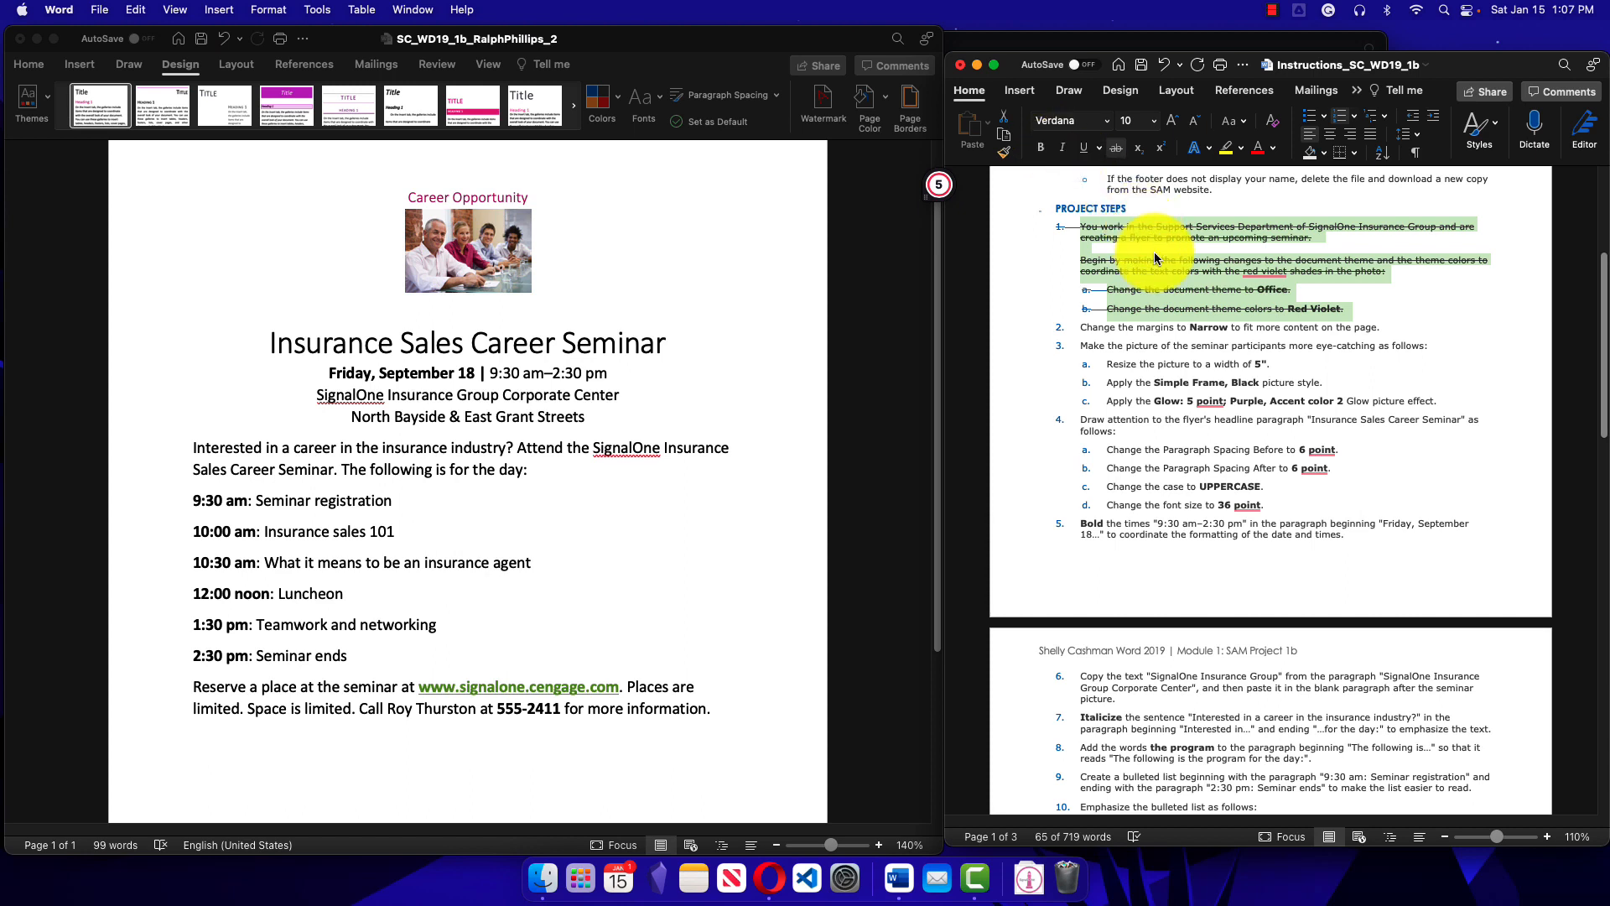
pyautogui.press('super+i')
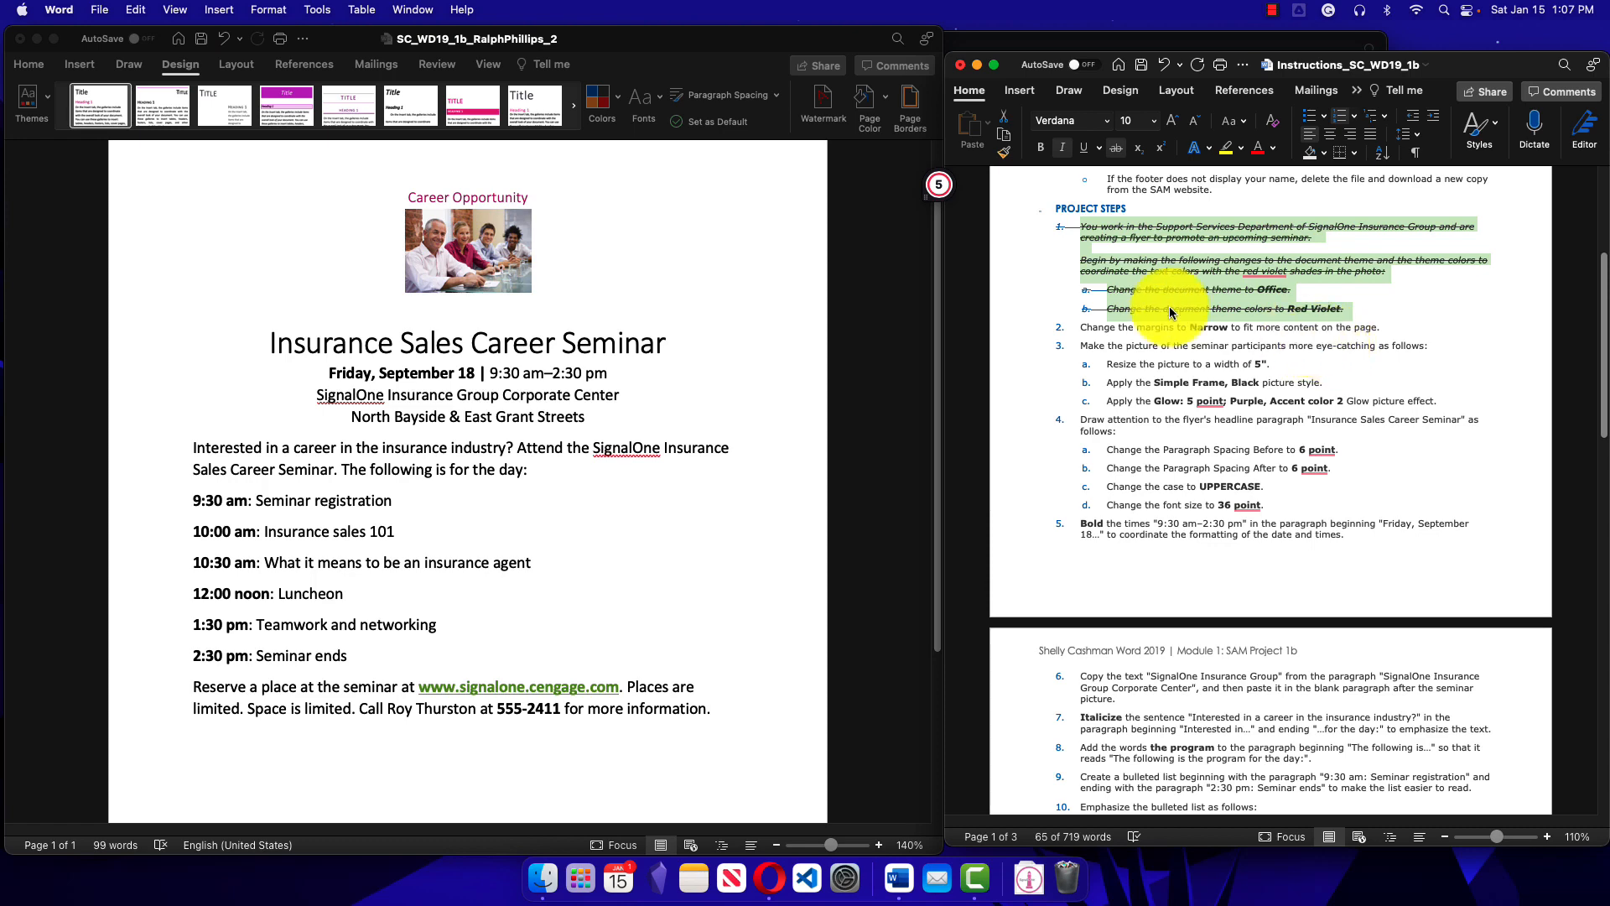
# Step: Set the flyer's page margins to Narrow
pyautogui.click(233, 67)
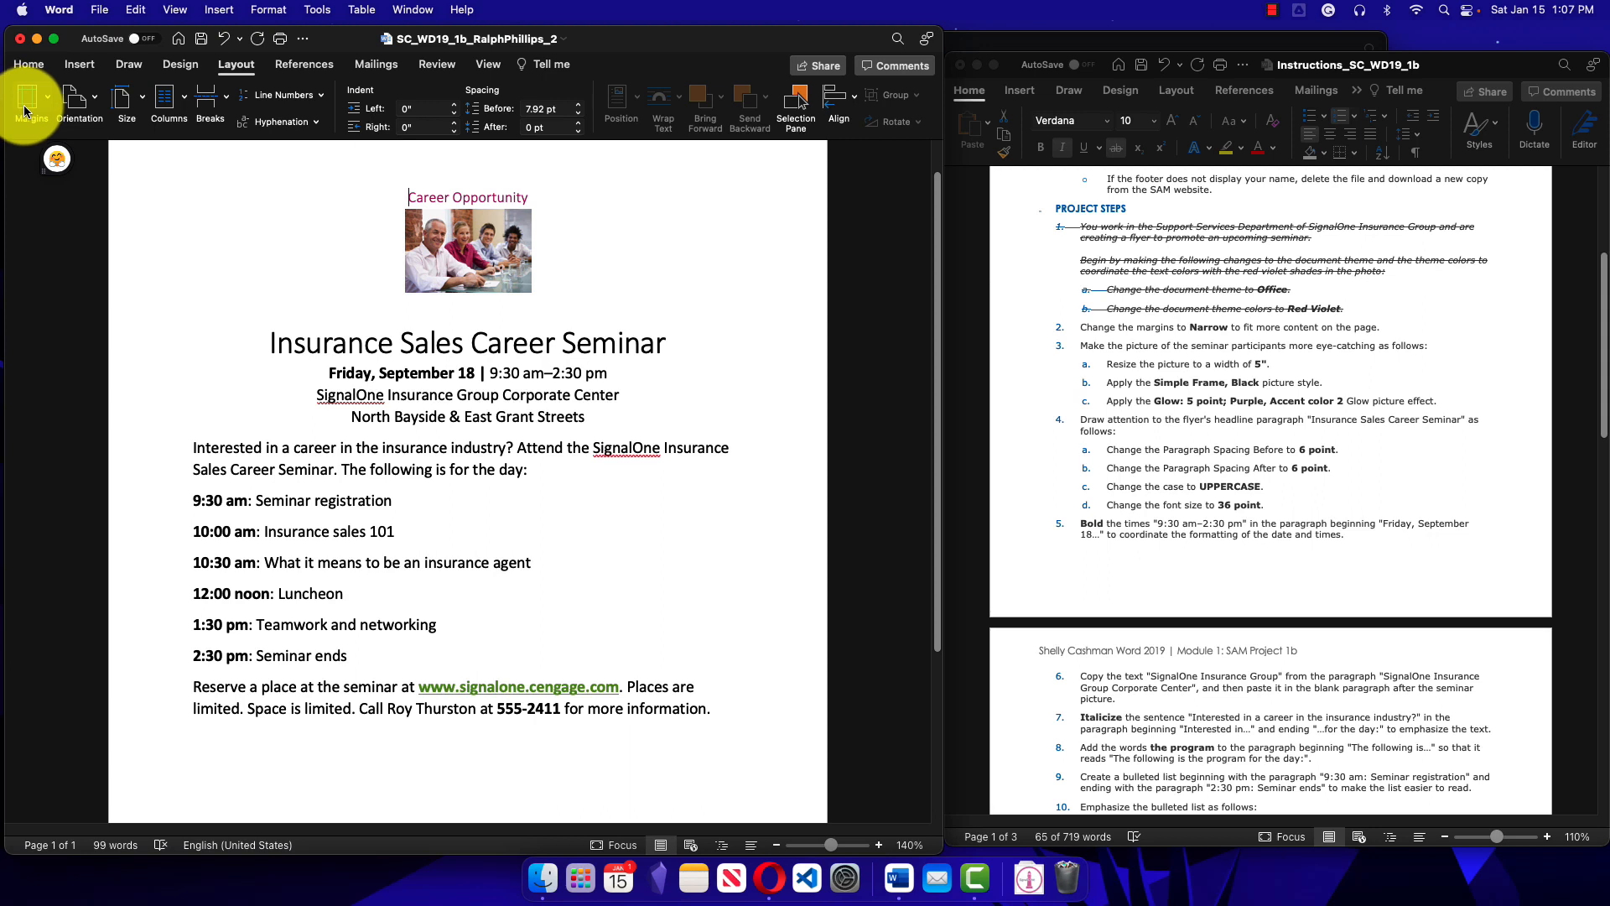
pyautogui.click(48, 99)
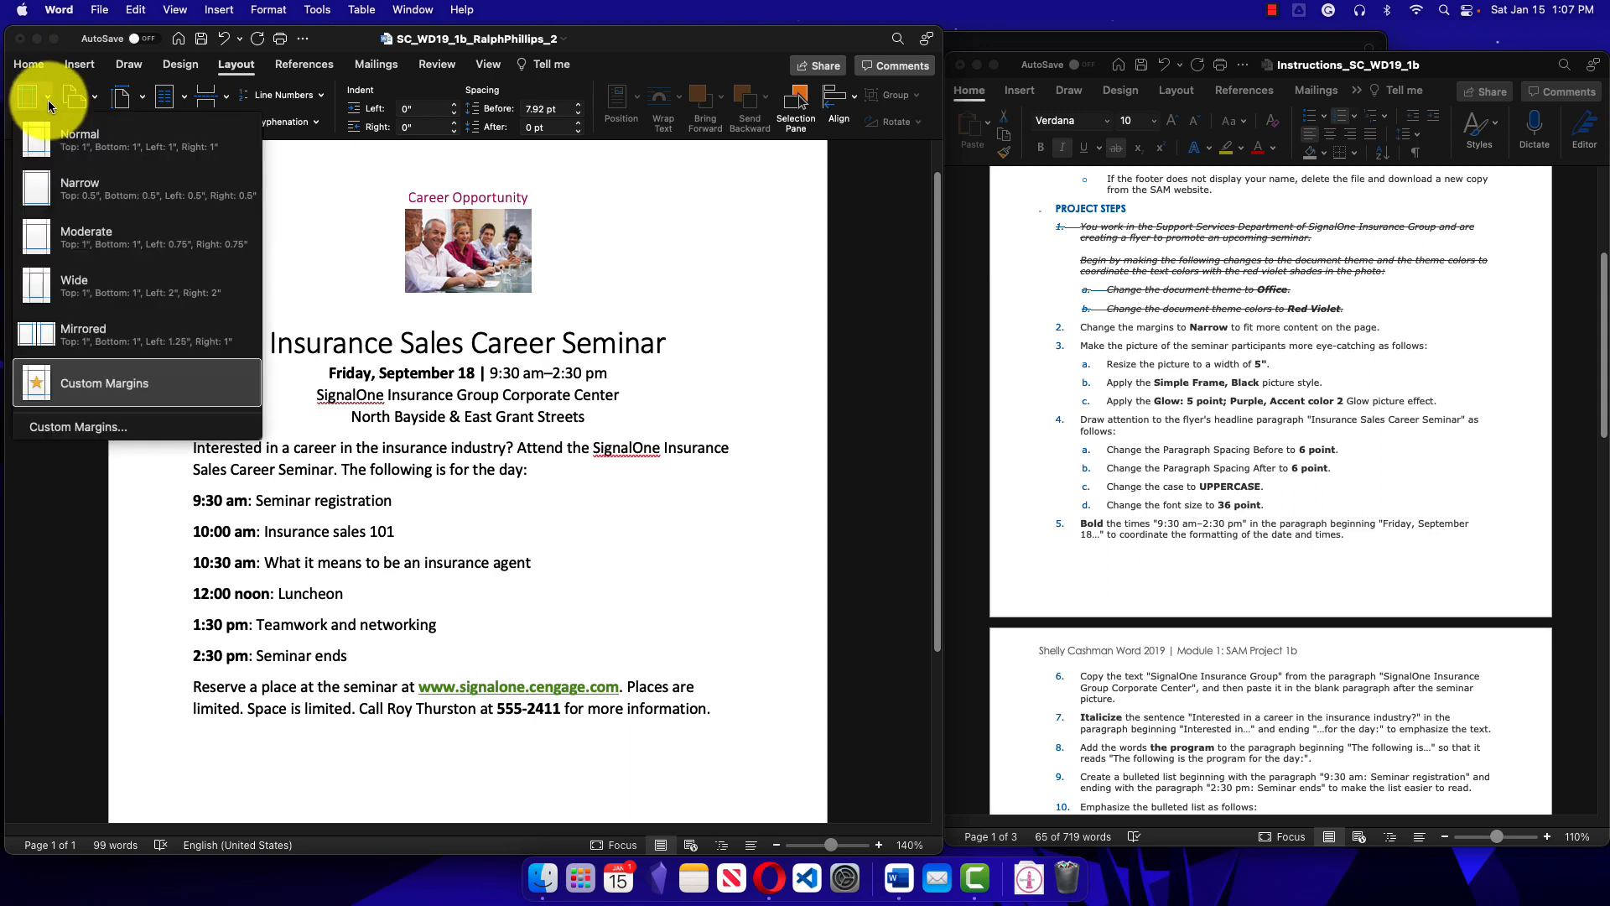
pyautogui.click(92, 197)
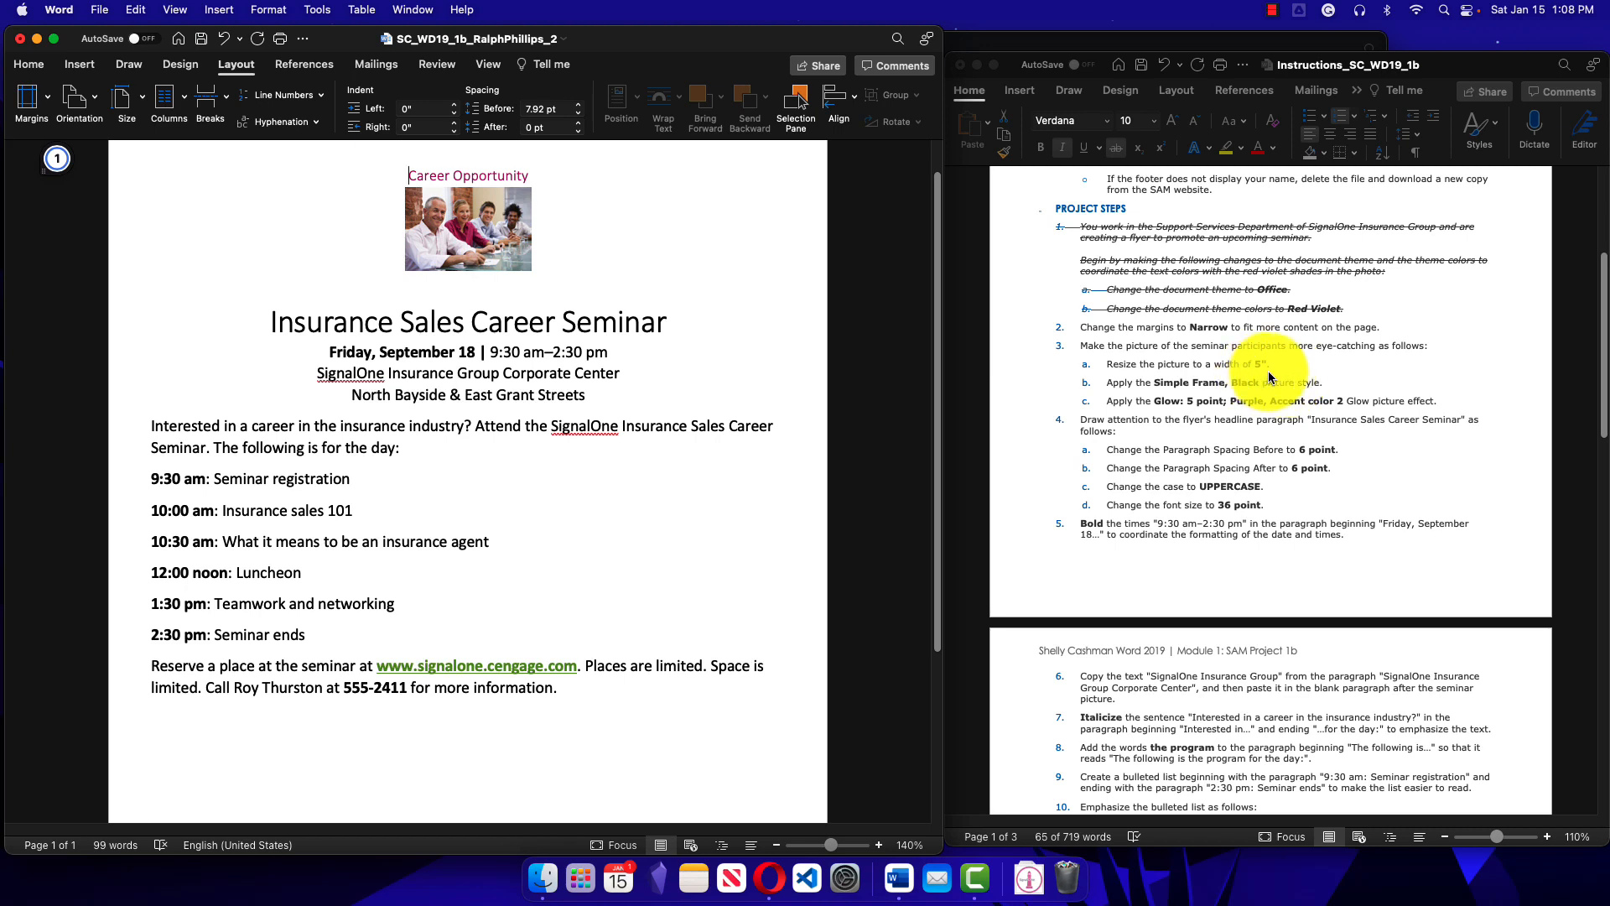
# Step: Resize the flyer's seminar participants picture to a width of 5"
pyautogui.click(461, 225)
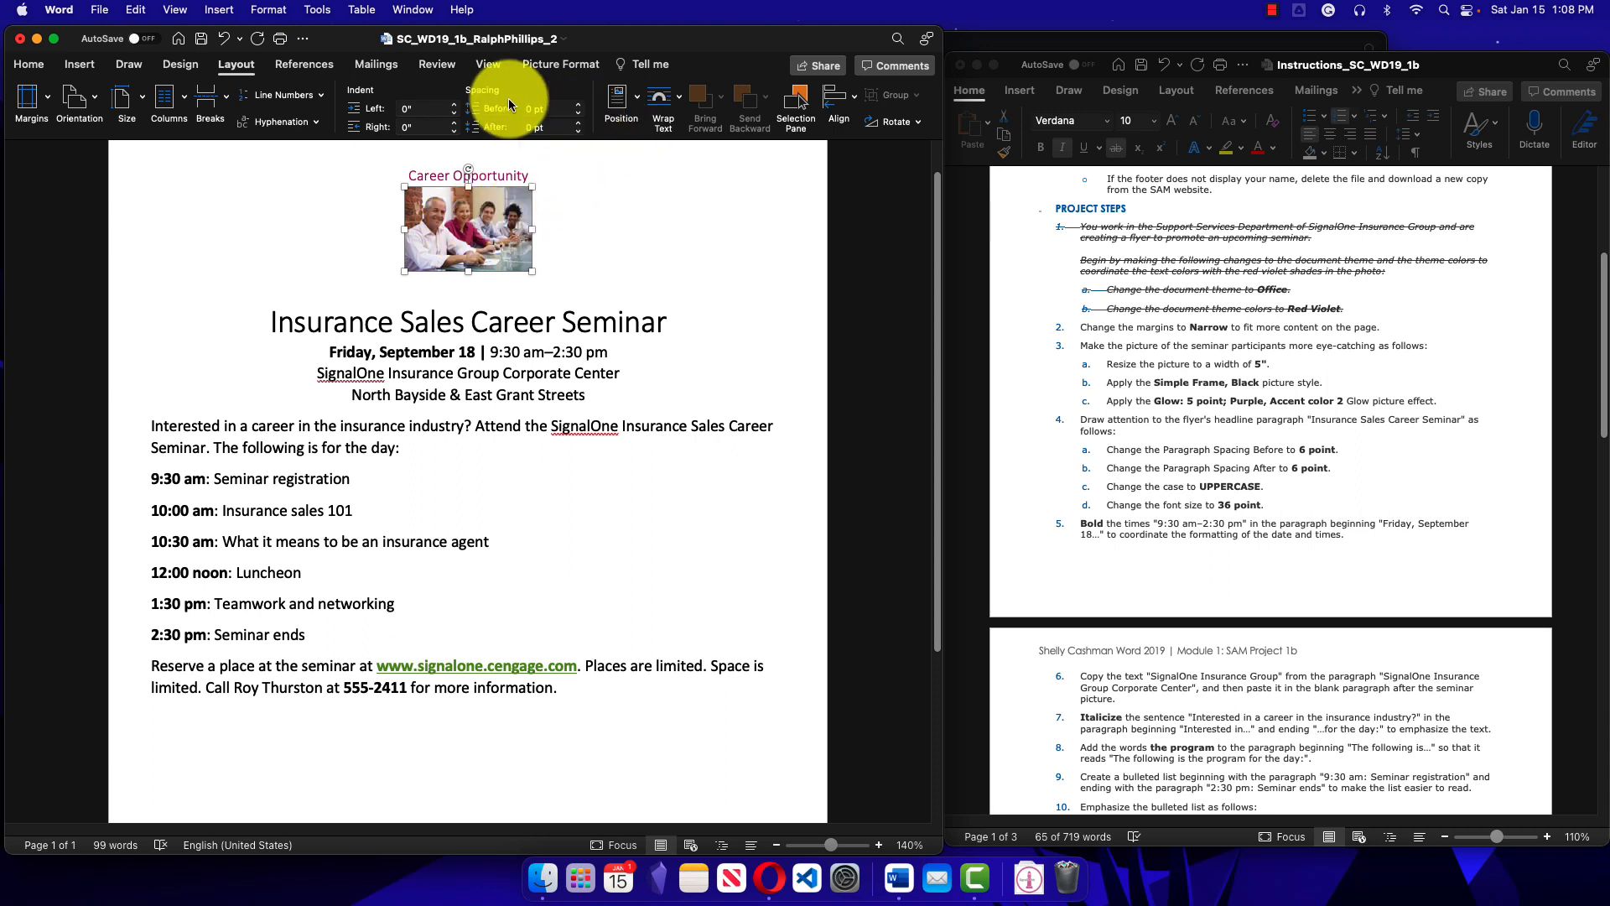
pyautogui.click(565, 69)
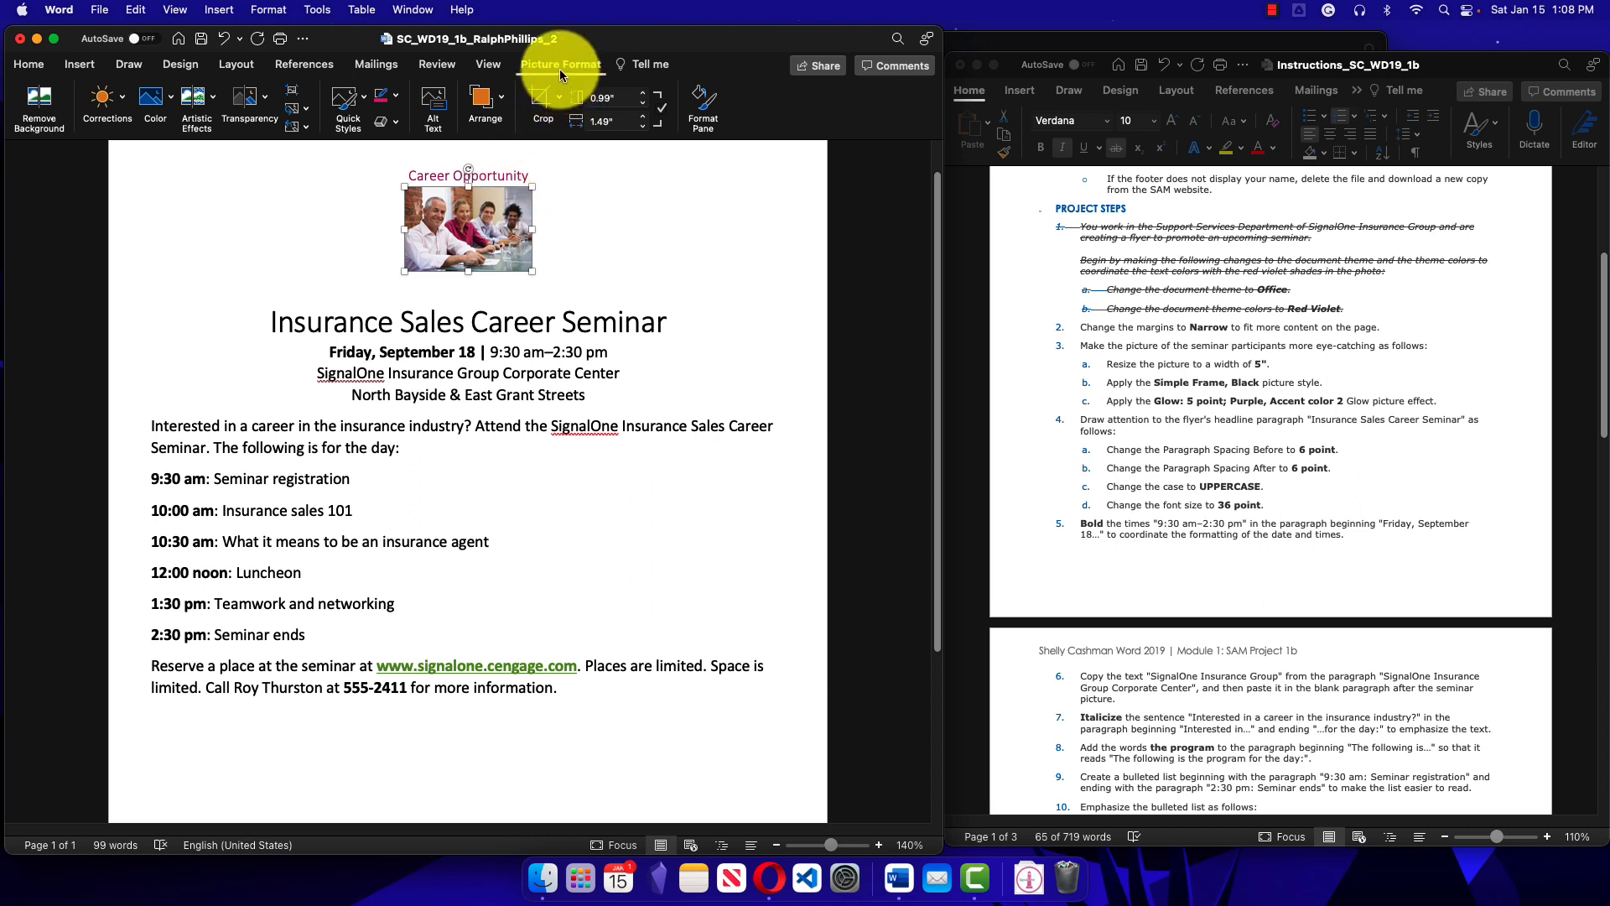
pyautogui.click(601, 130)
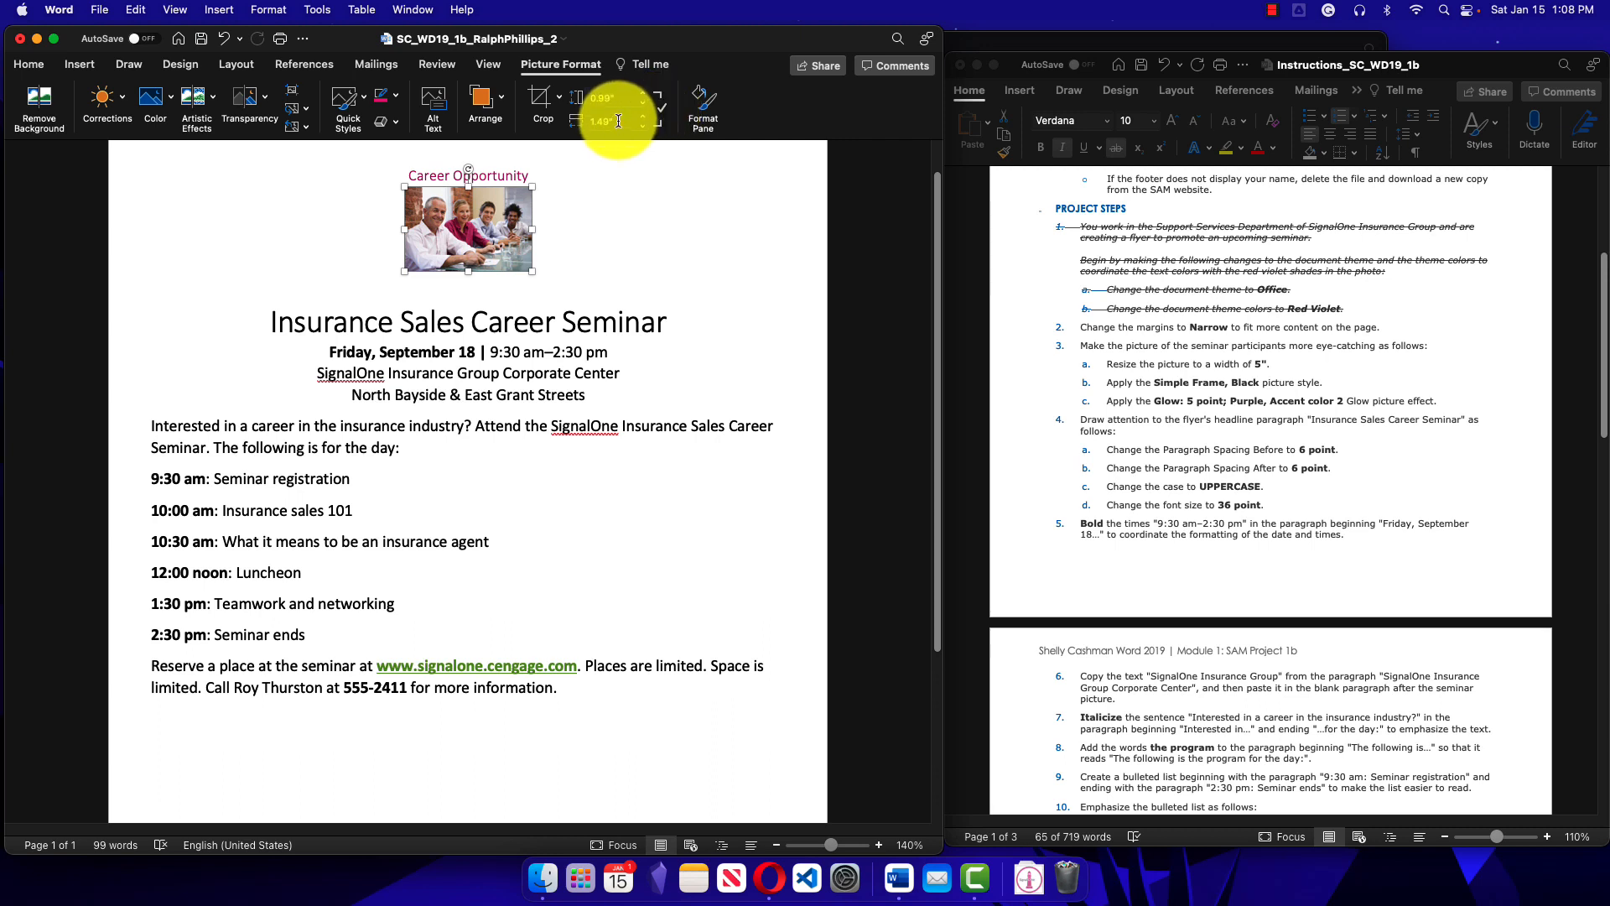
pyautogui.click(592, 119)
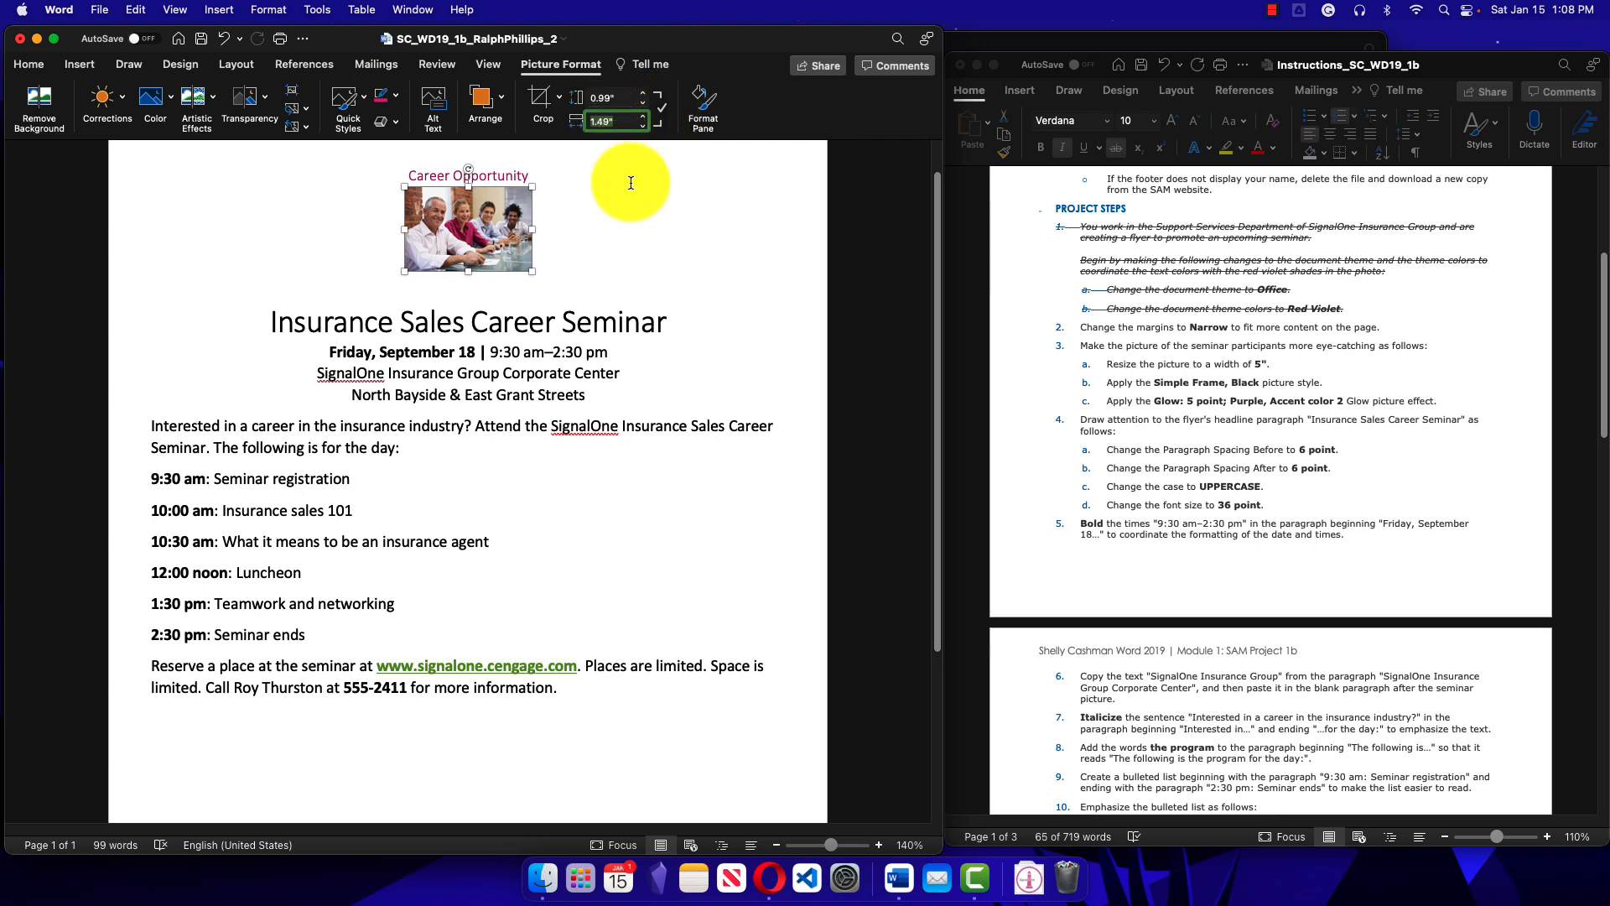
pyautogui.write('5')
pyautogui.press('Return')
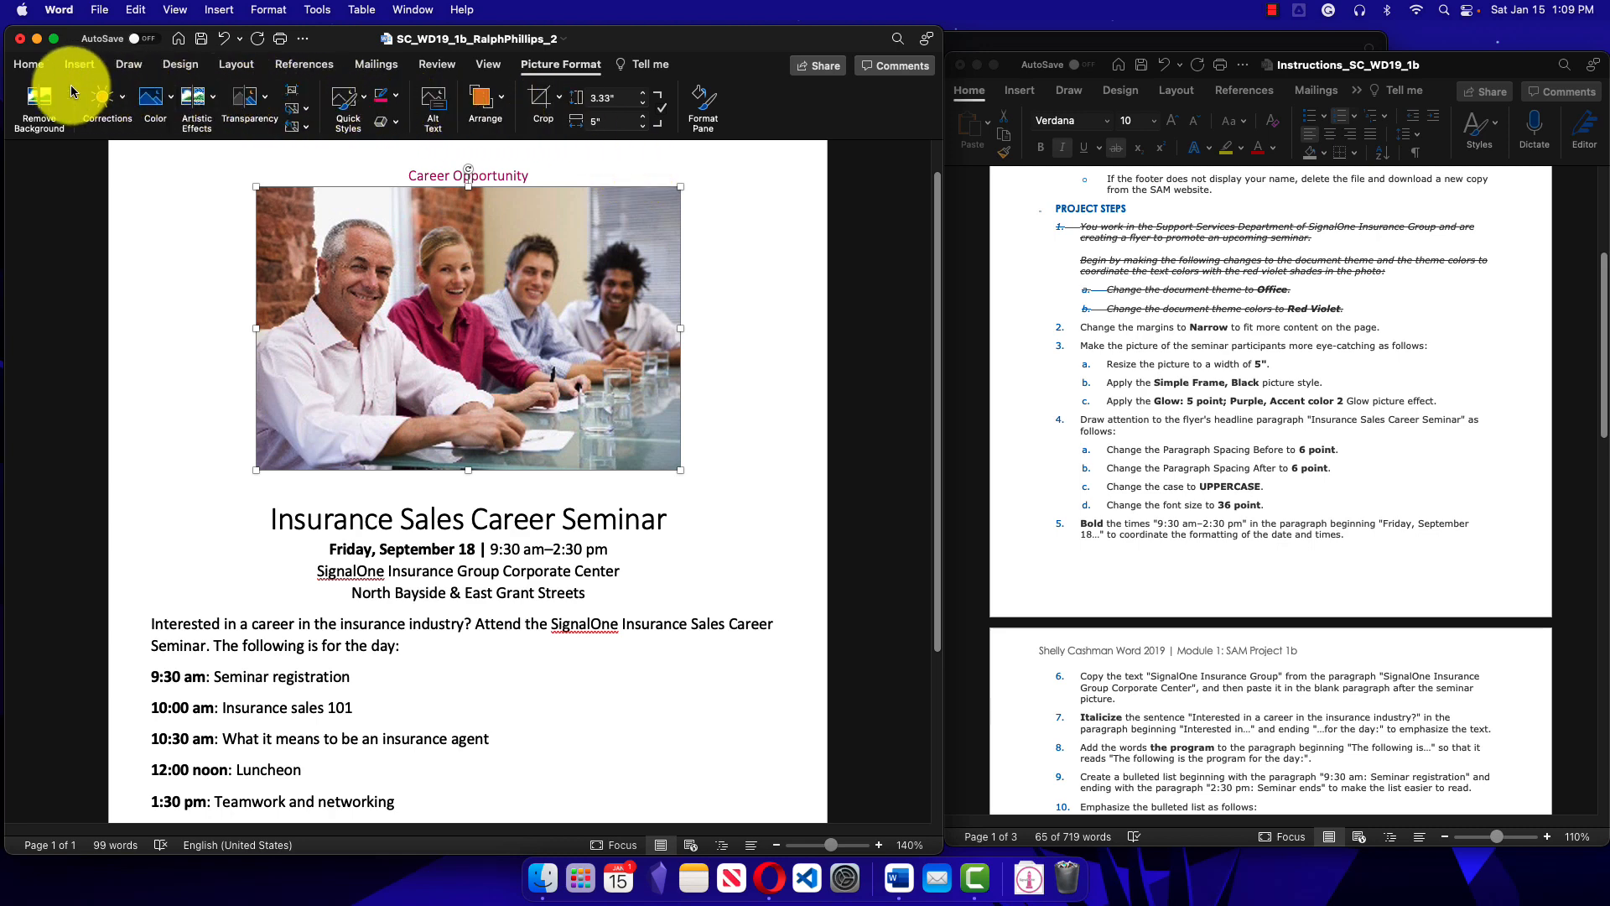
# Step: Apply the Simple Frame, Black picture style to the flyer's picture
pyautogui.click(364, 102)
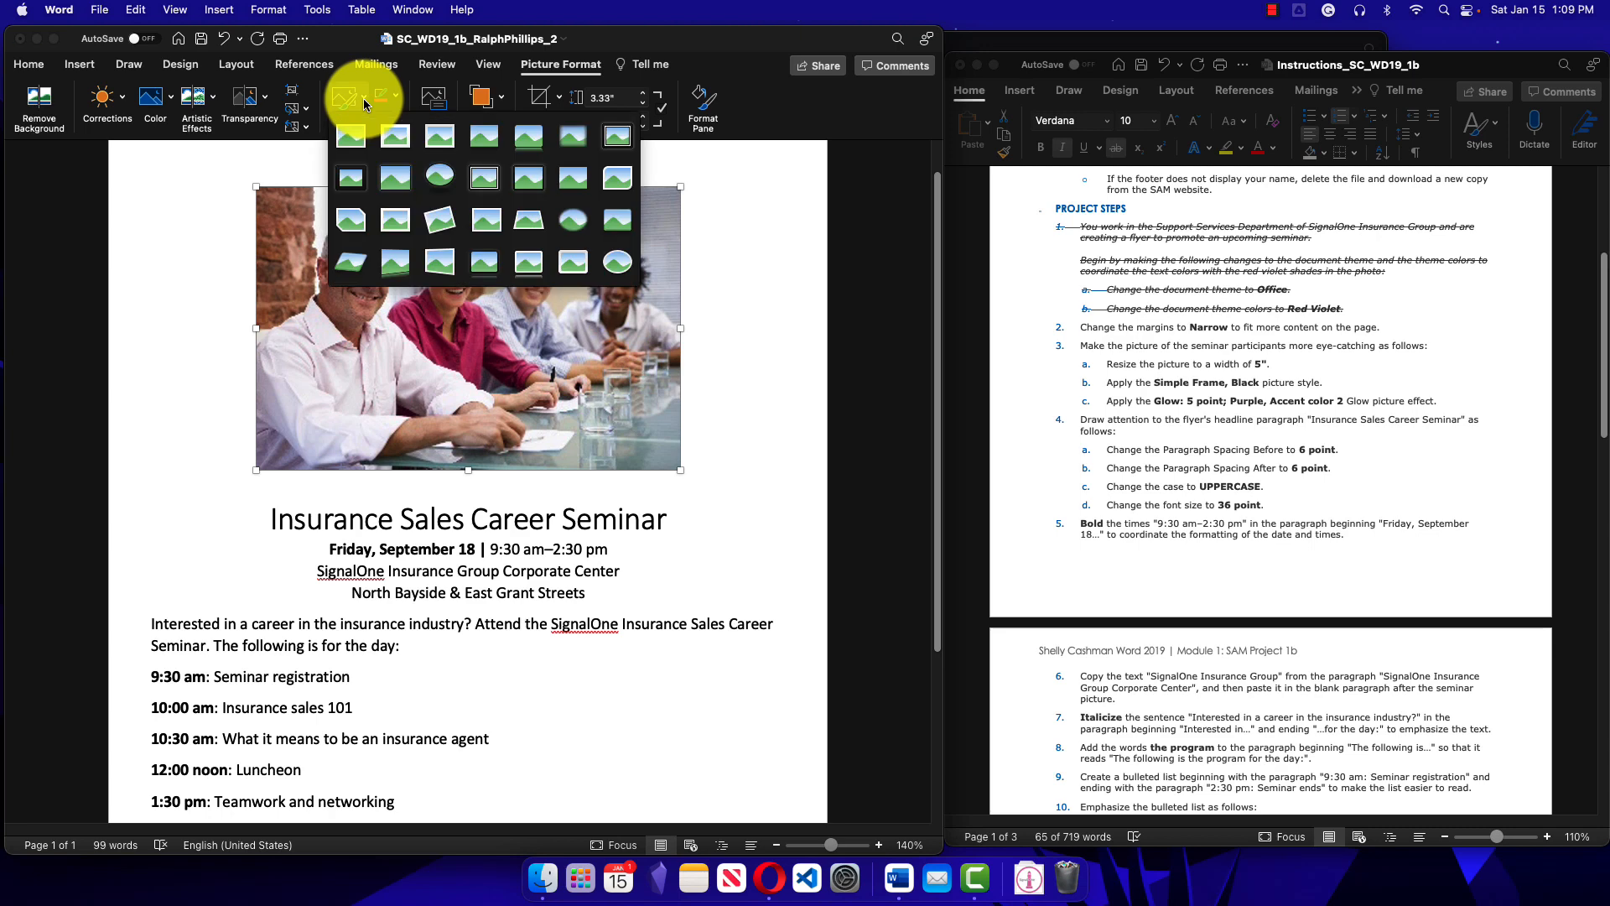
pyautogui.click(364, 98)
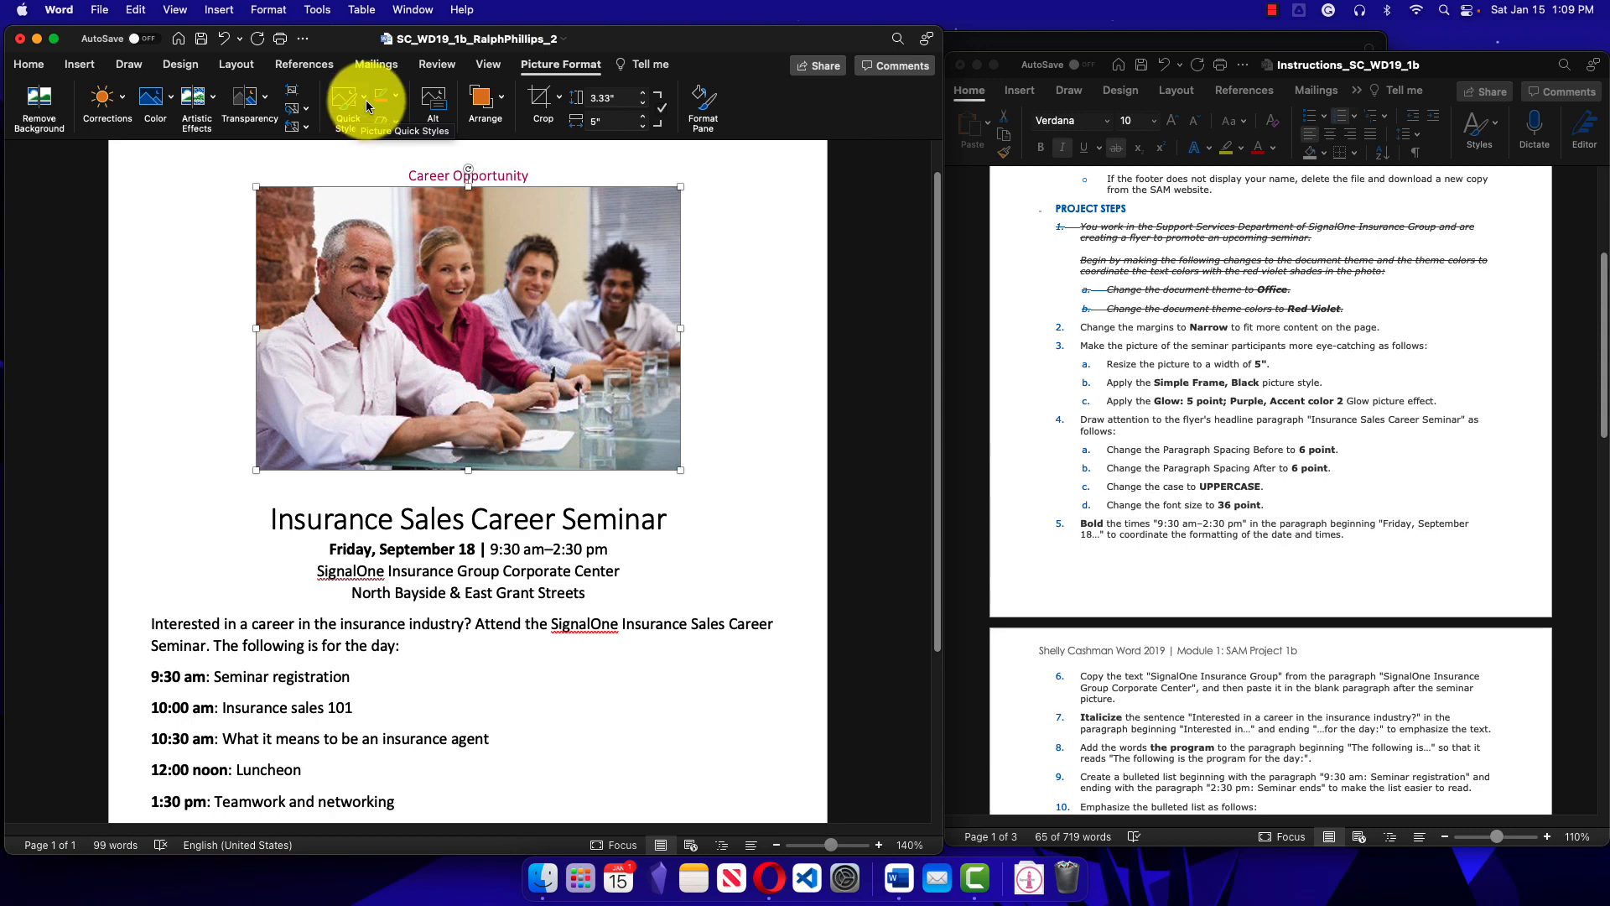
pyautogui.click(366, 102)
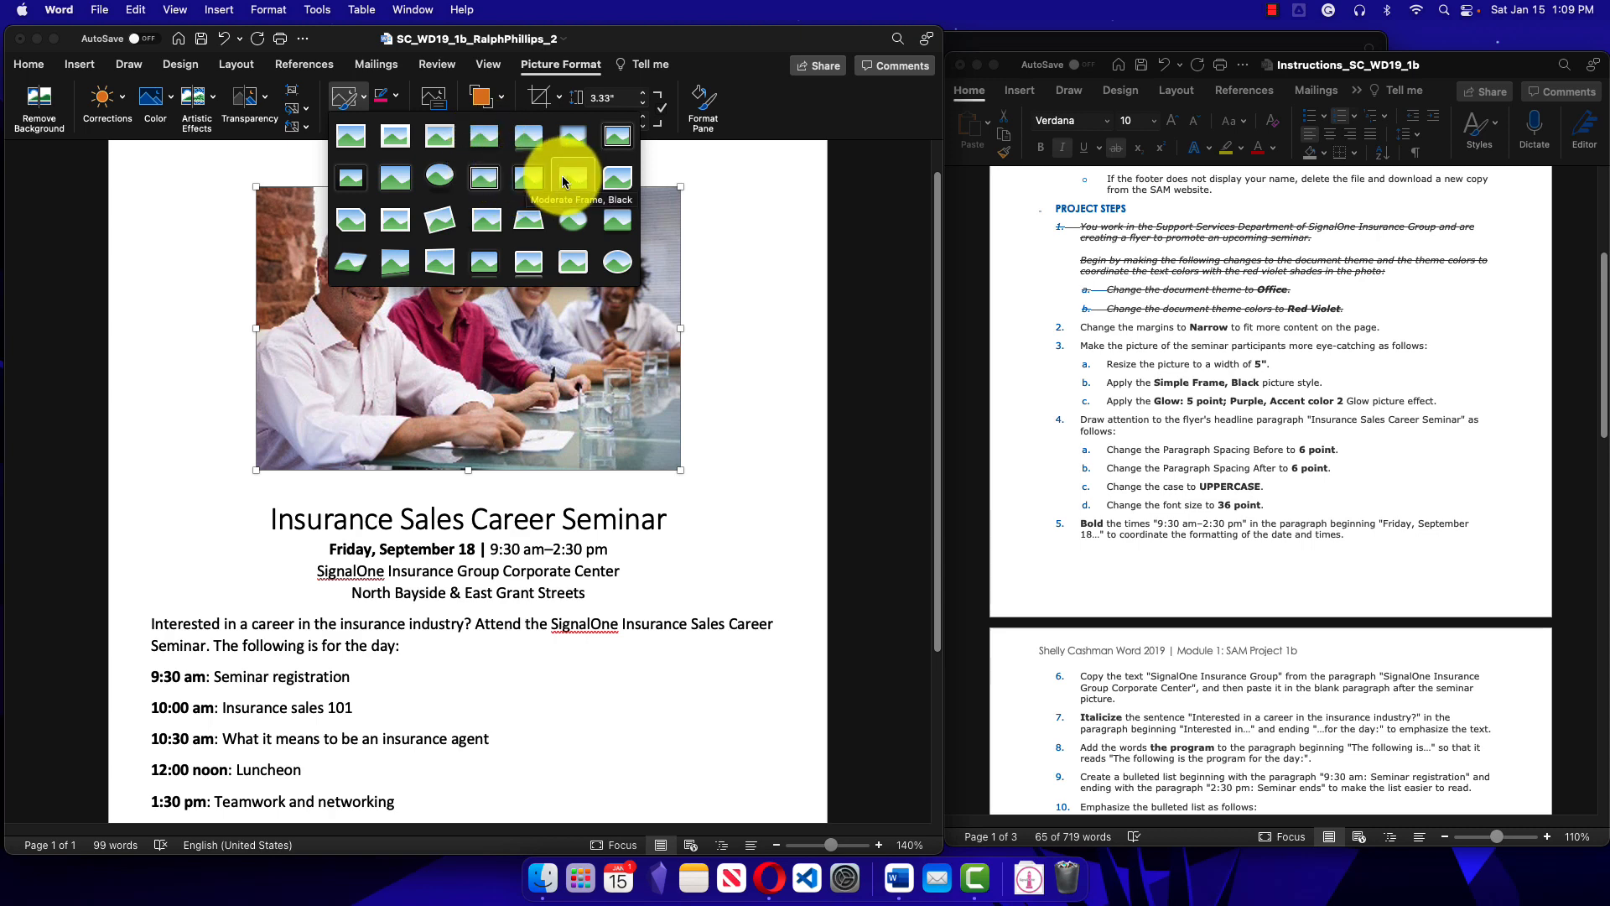
pyautogui.click(399, 178)
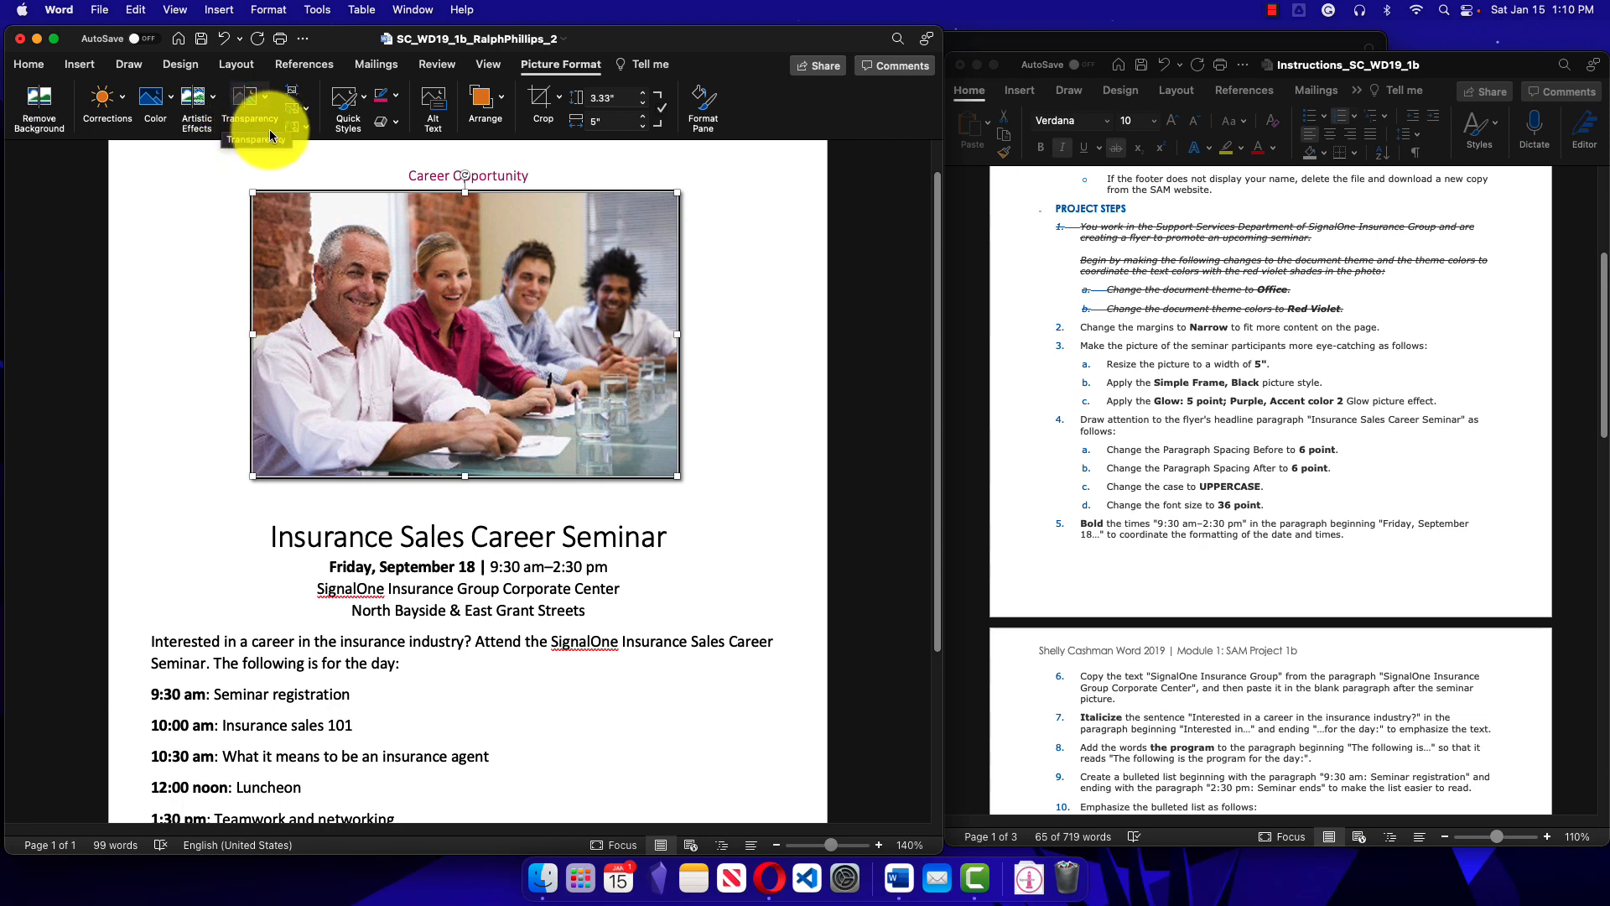
# Step: Apply the Glow: 5 point; Purple, Accent color 2 effect to the flyer's picture
pyautogui.click(213, 98)
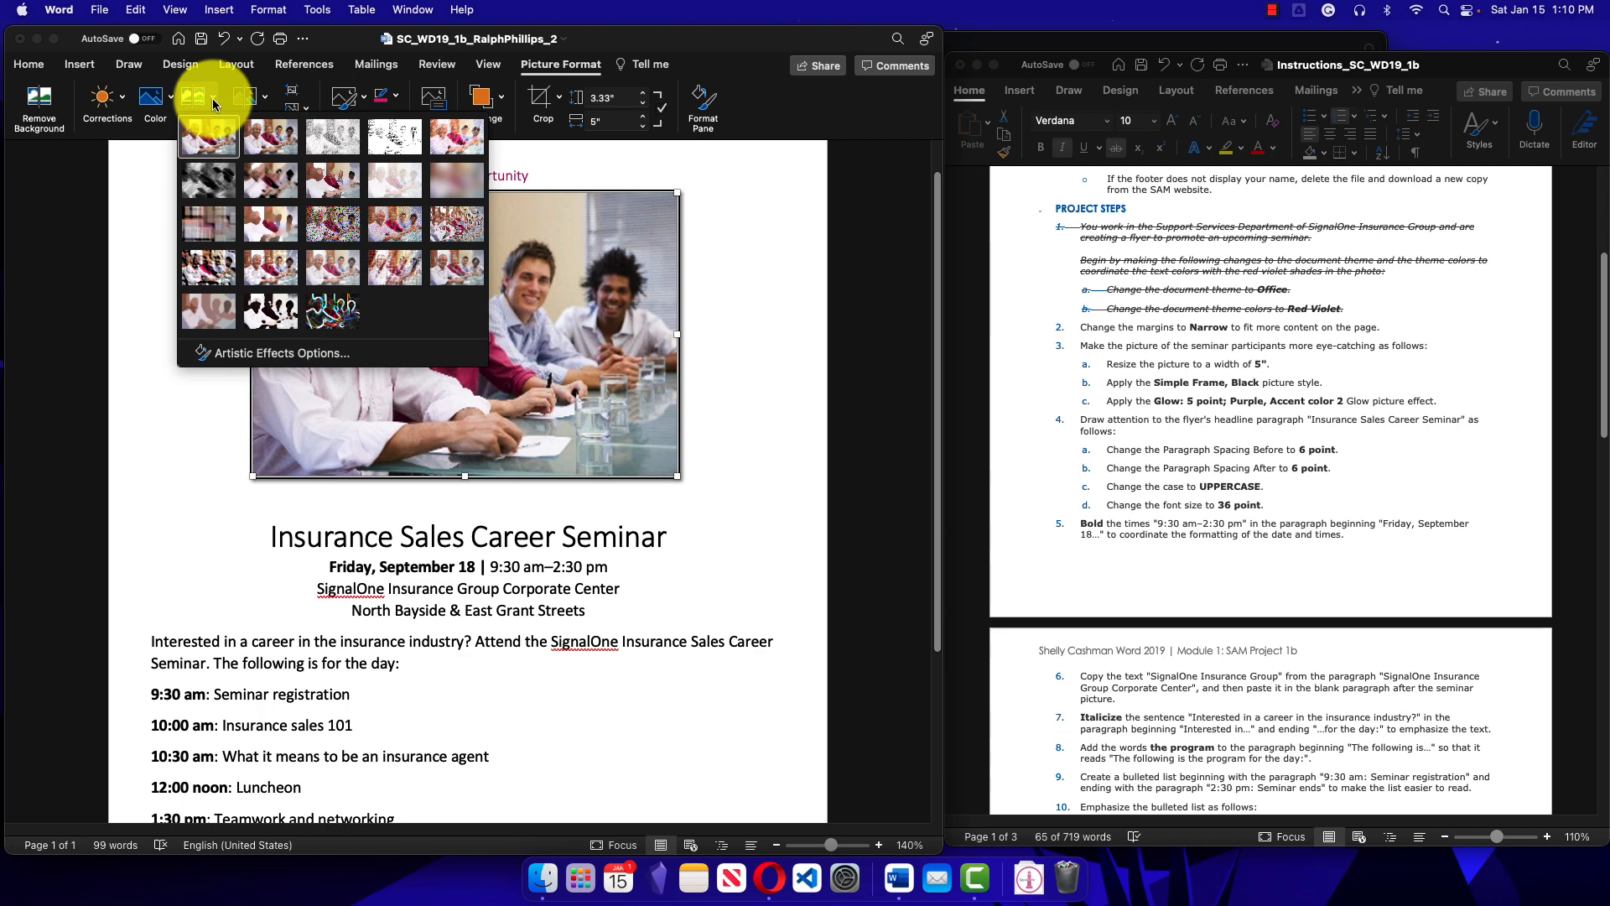
pyautogui.click(213, 99)
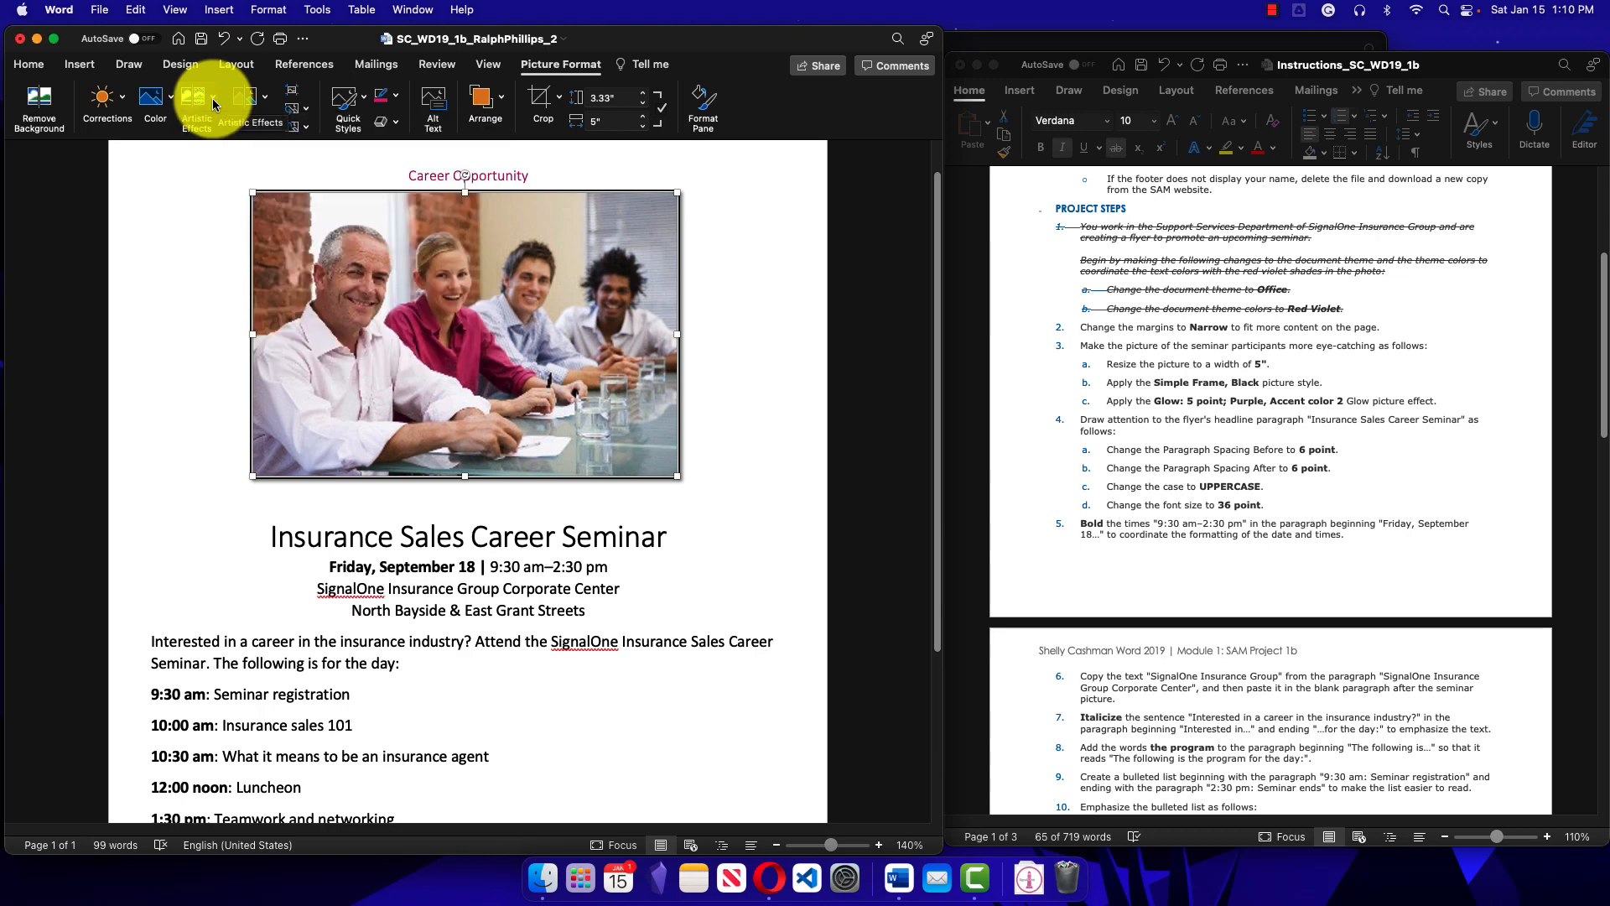
pyautogui.click(396, 126)
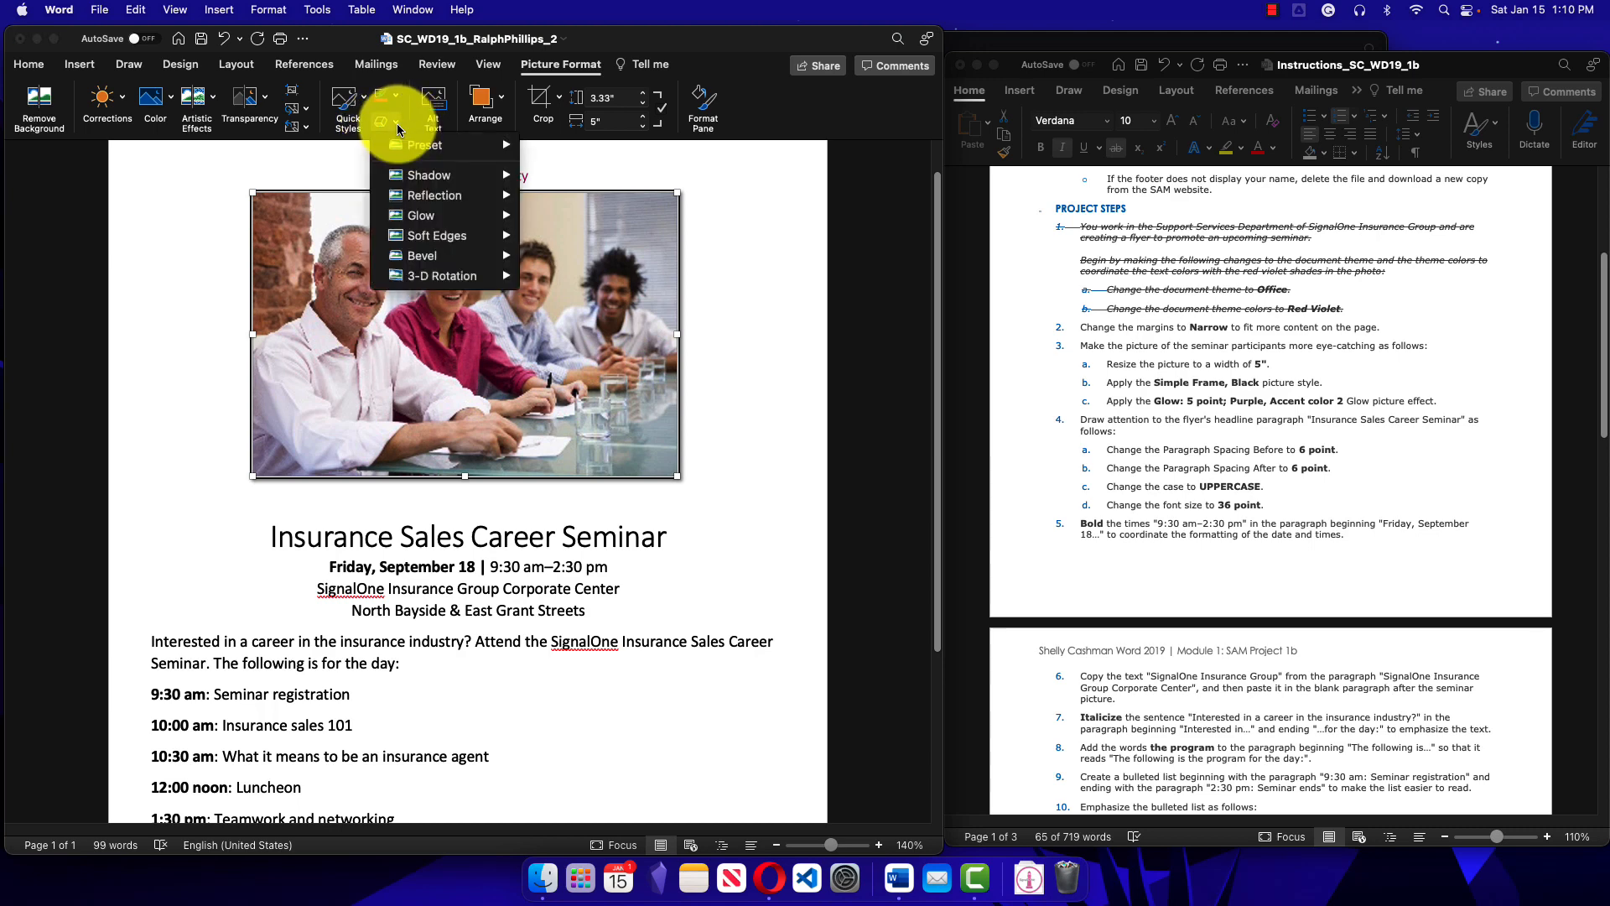
pyautogui.moveTo(422, 225)
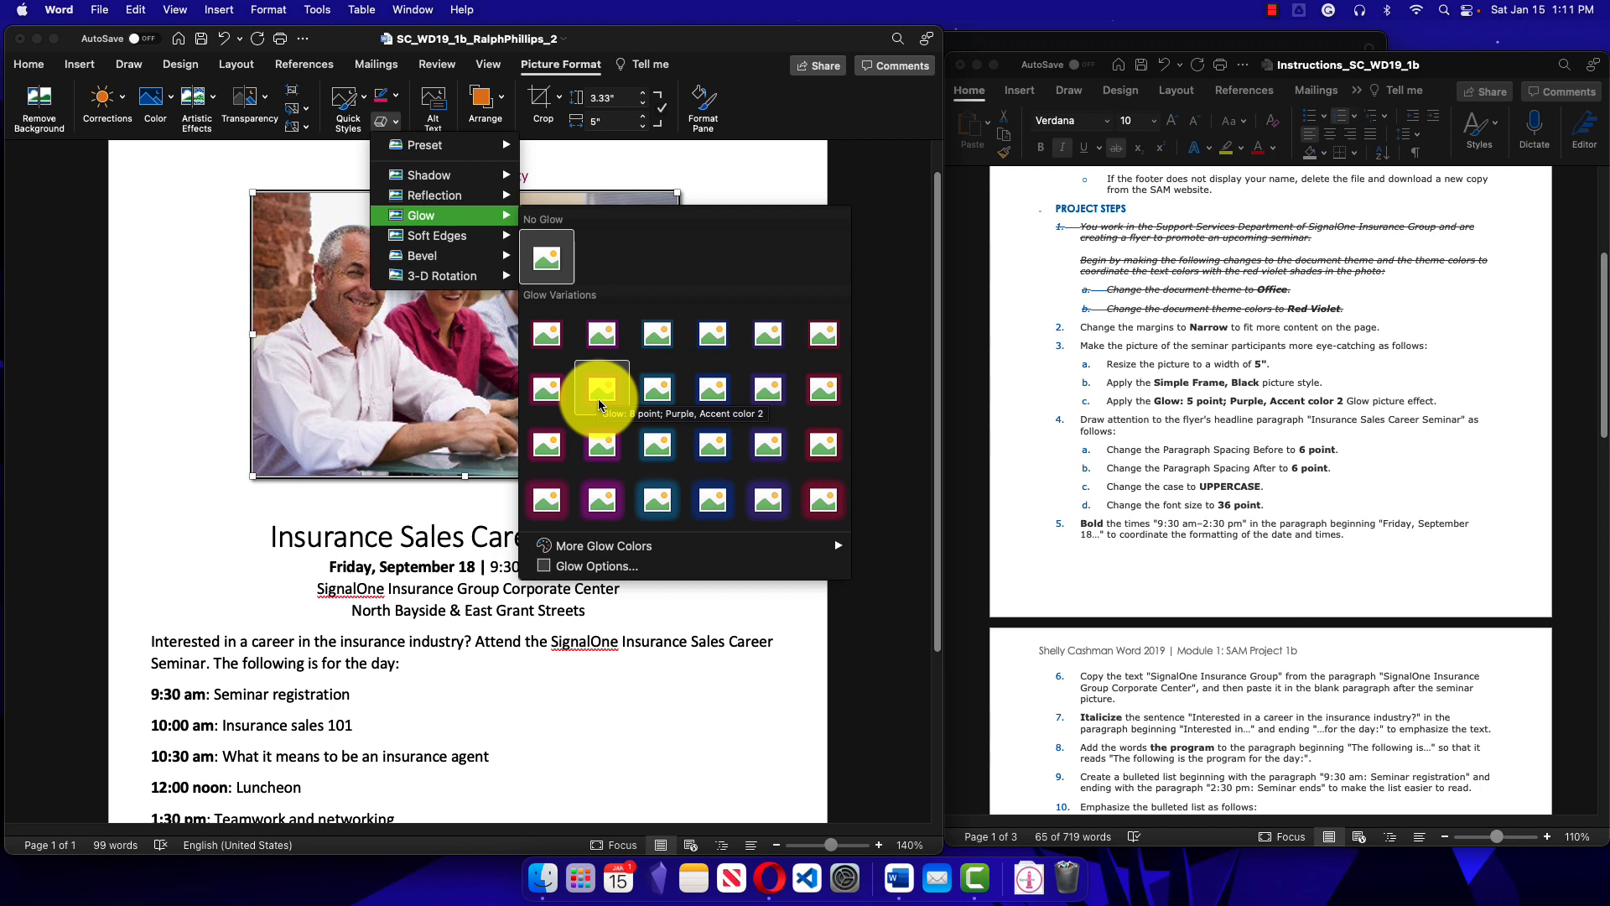
pyautogui.click(601, 345)
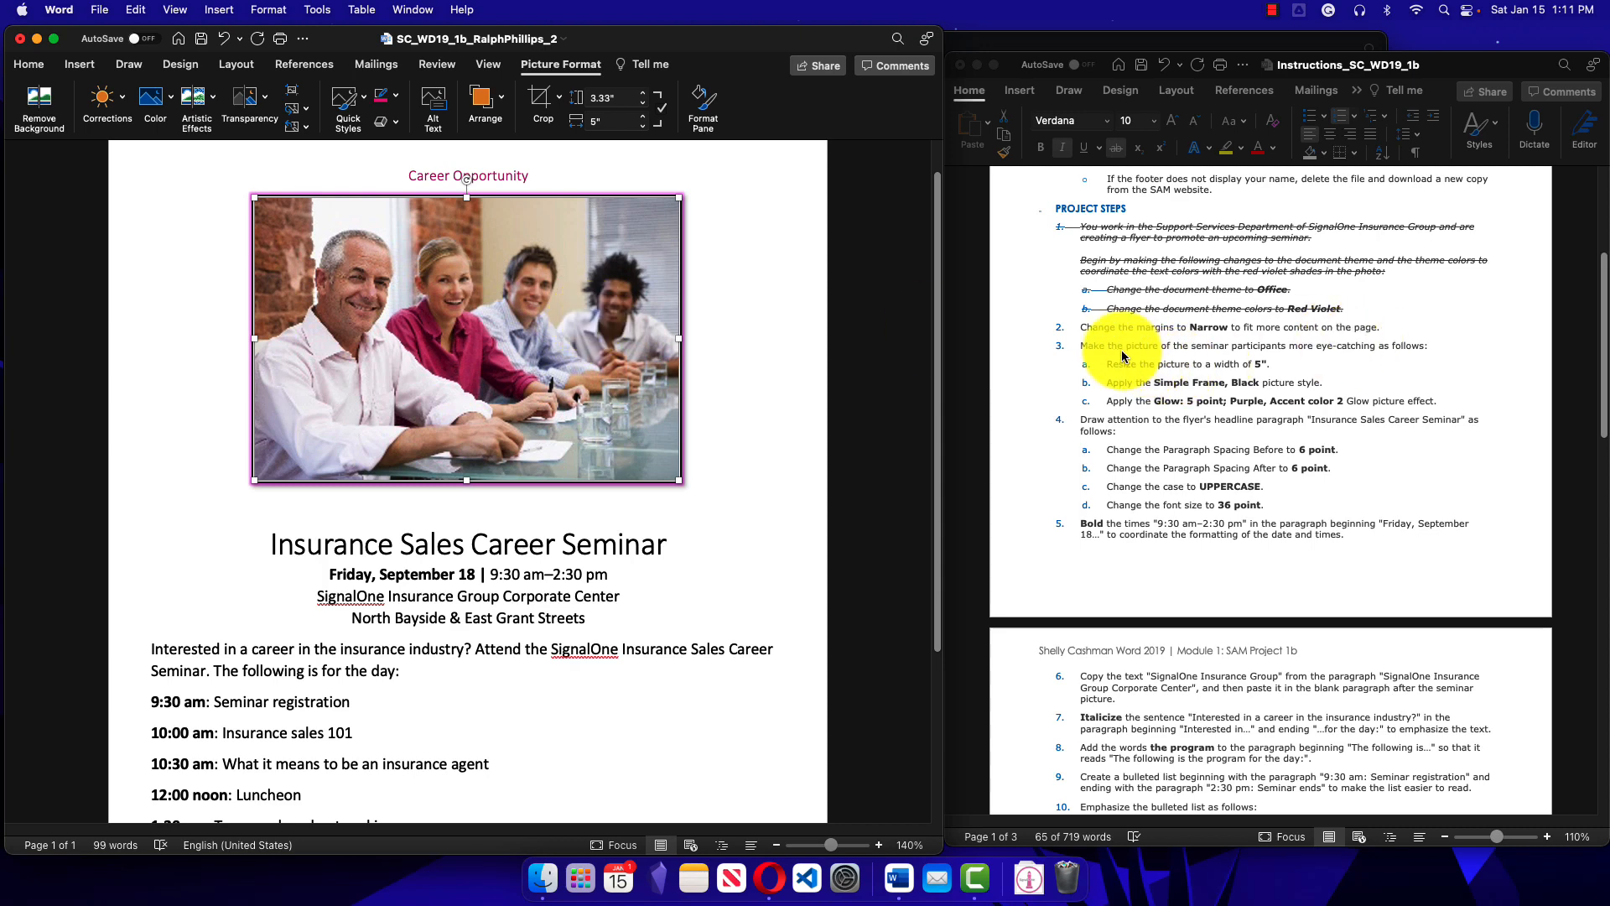
# Step: Apply strikethrough to project steps 2 and 3, including substeps a to c, in the instructions document
pyautogui.moveTo(1081, 329); pyautogui.dragTo(1438, 399)
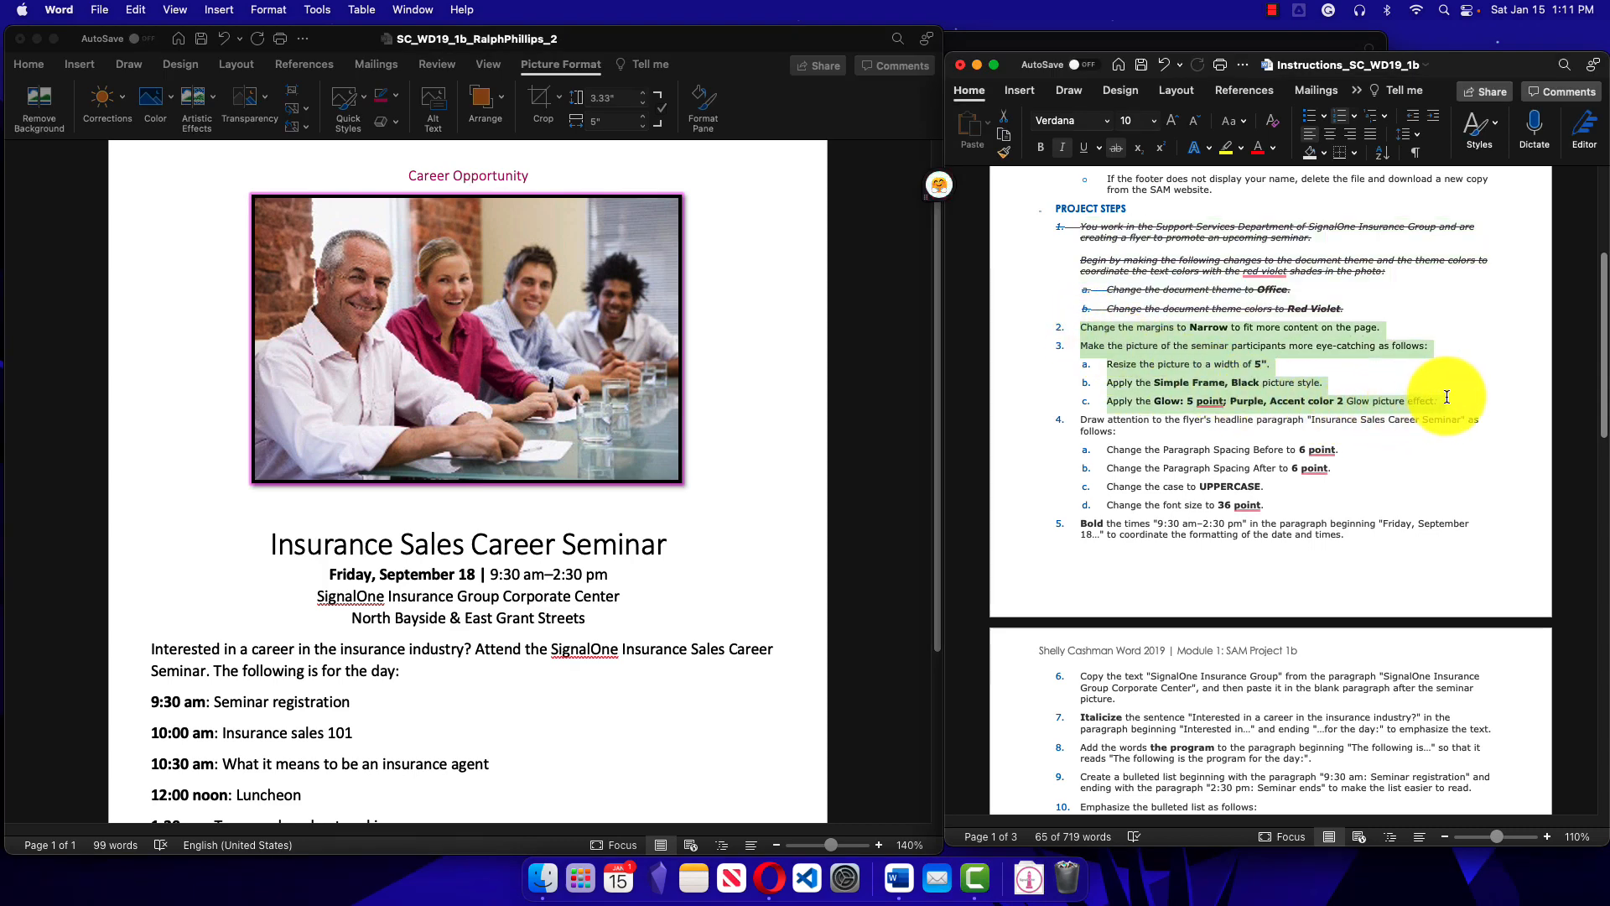
pyautogui.click(1116, 149)
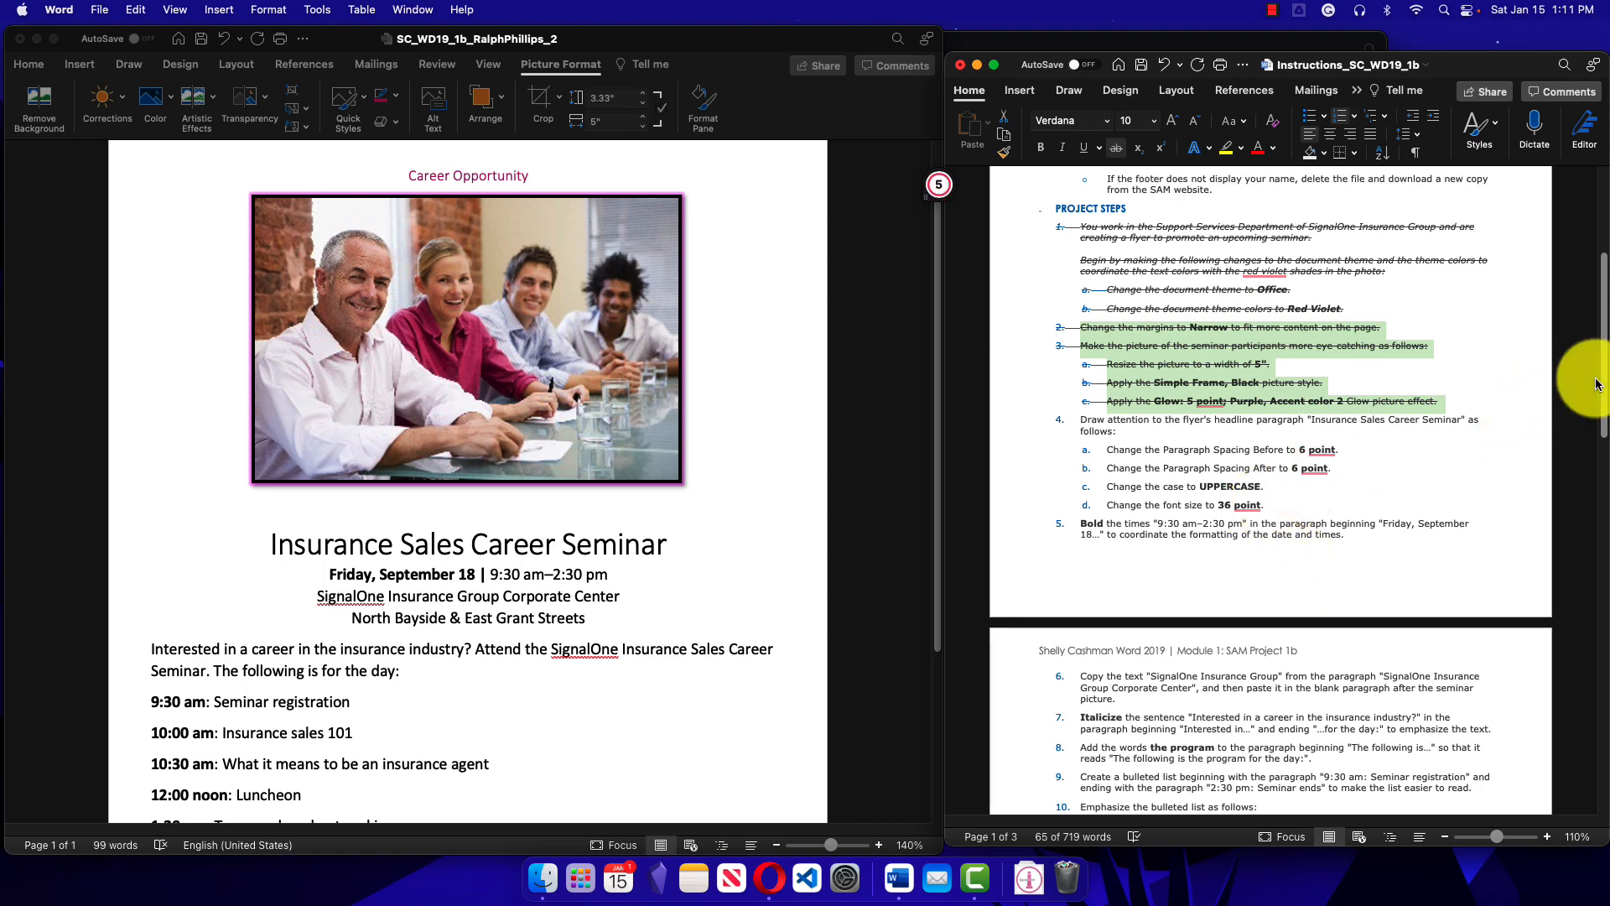
pyautogui.scroll(-2, 1605, 400)
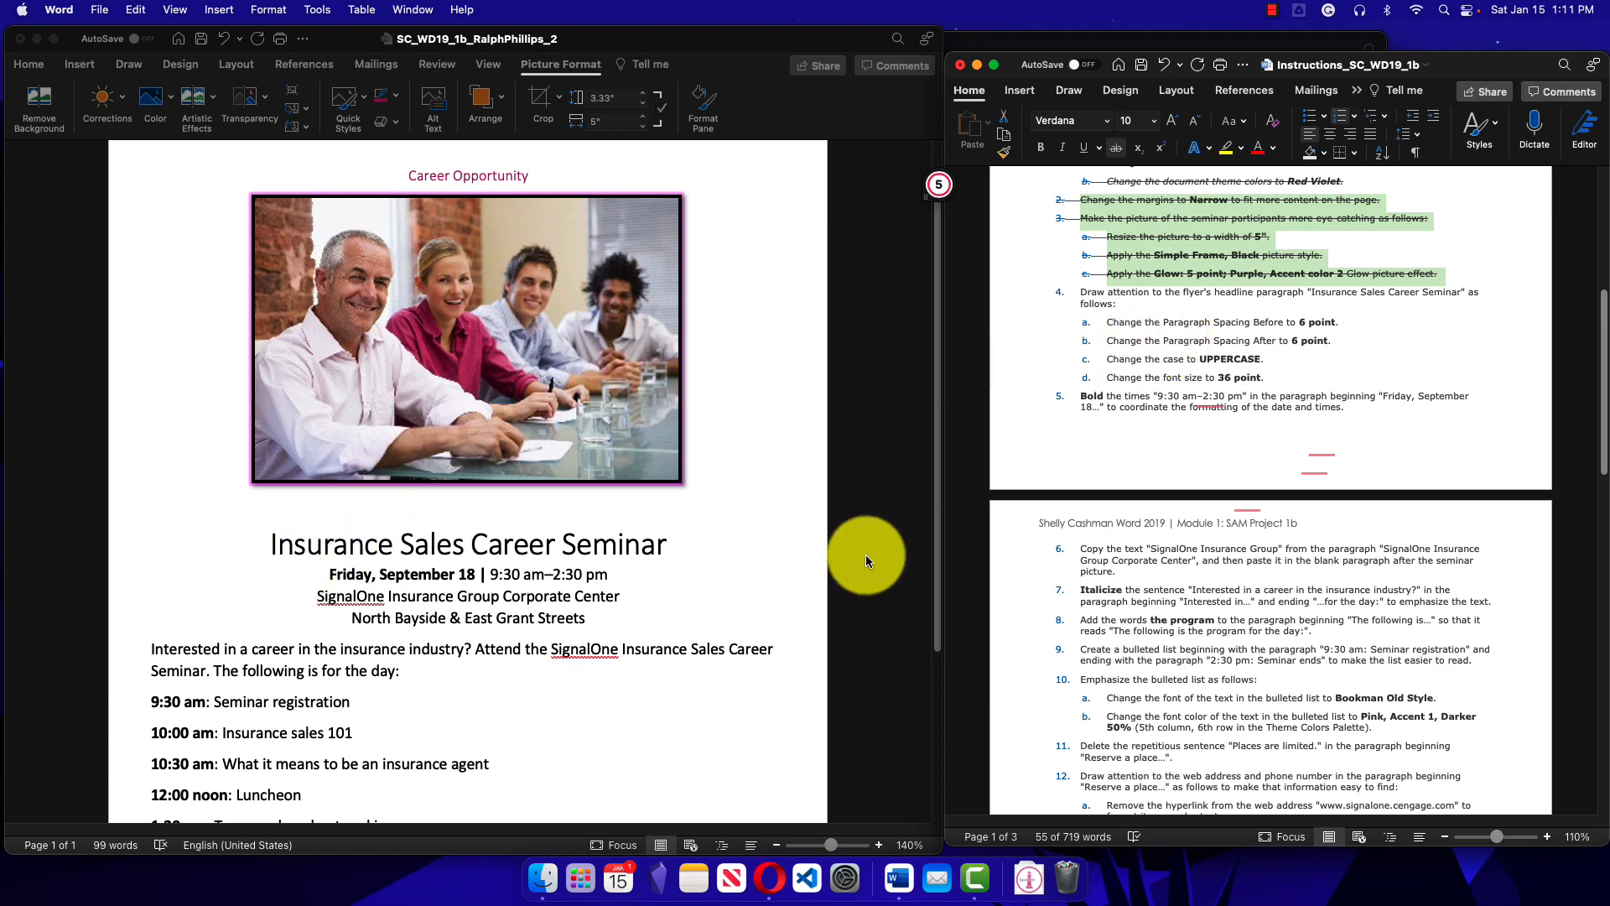
# Step: Set the paragraph spacing before and after the "Insurance Sales Career Seminar" headline to 6 pt each
pyautogui.click(148, 557)
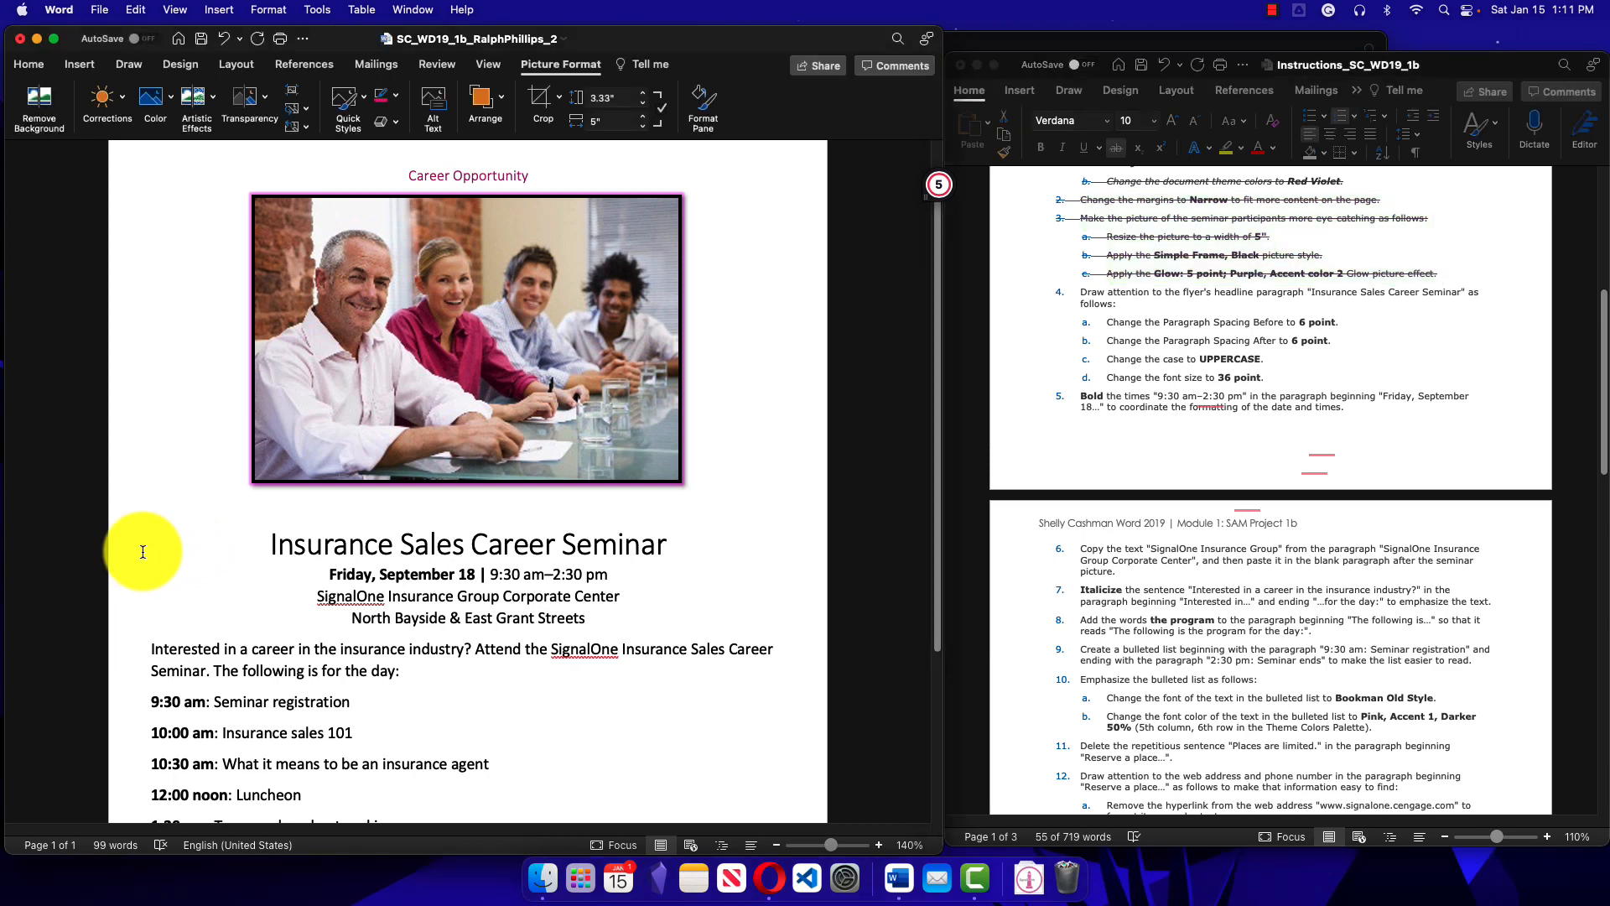
pyautogui.click(124, 555)
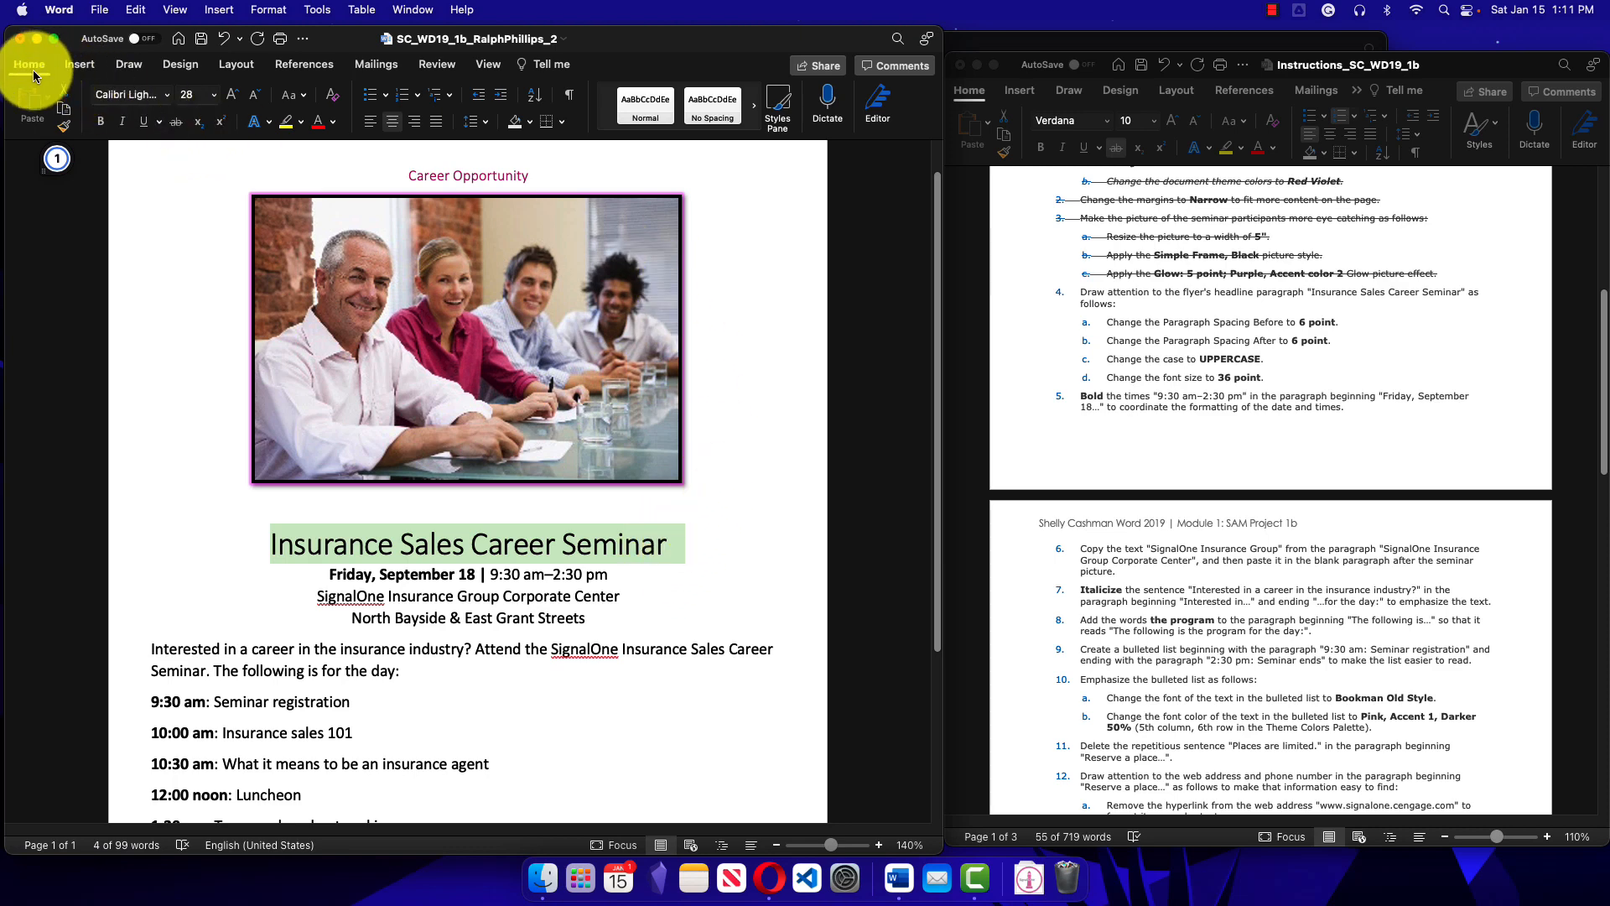
pyautogui.click(570, 101)
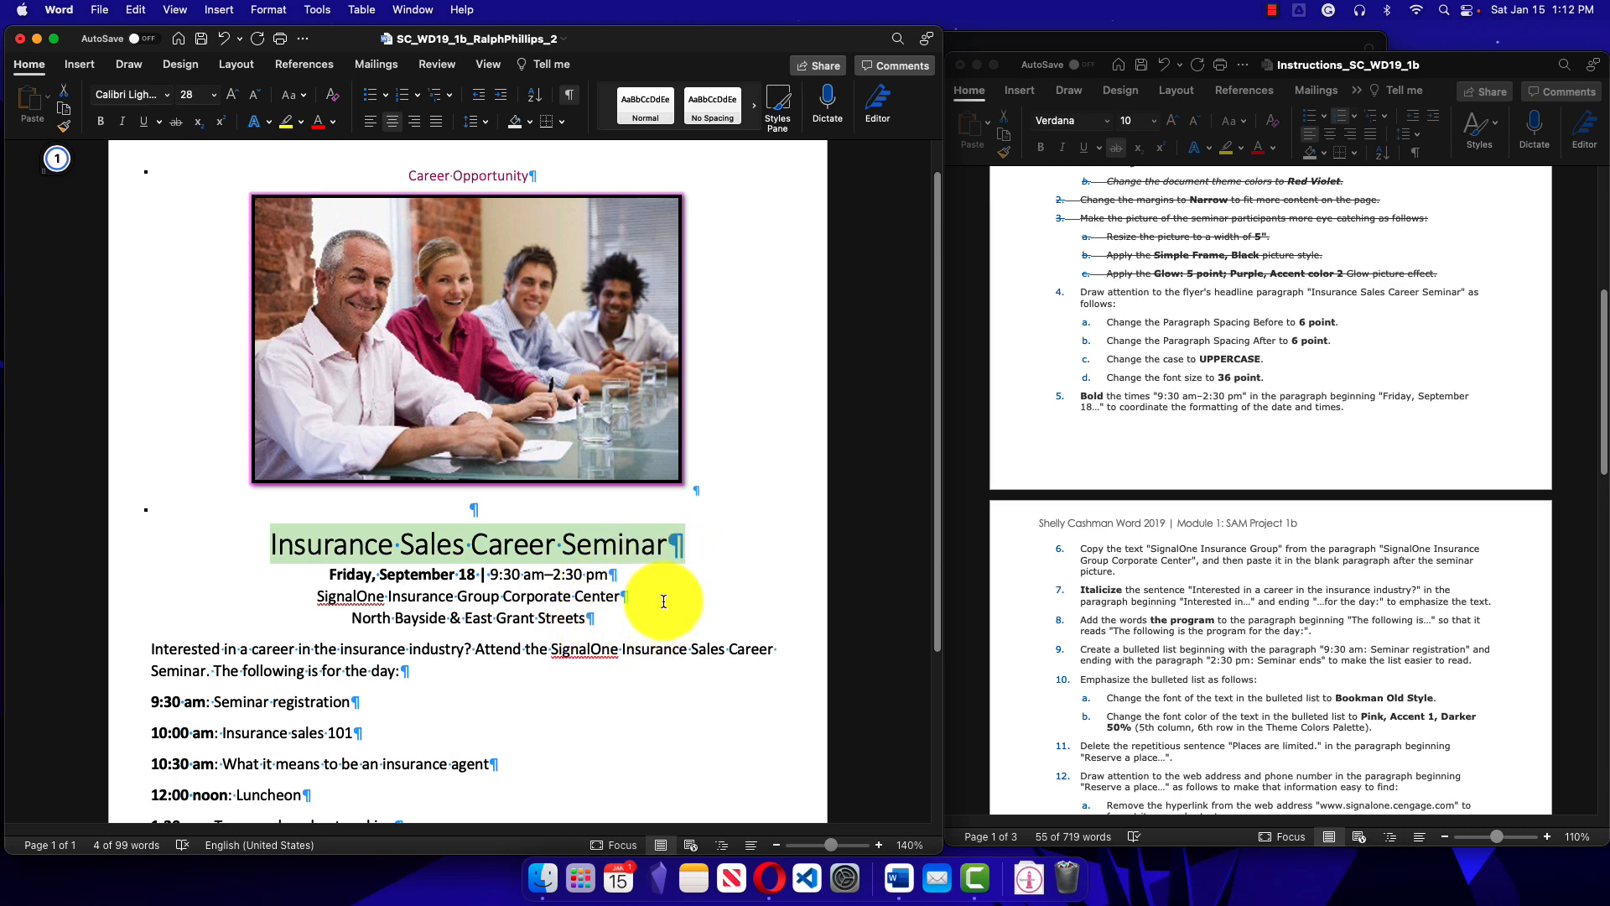
pyautogui.click(569, 99)
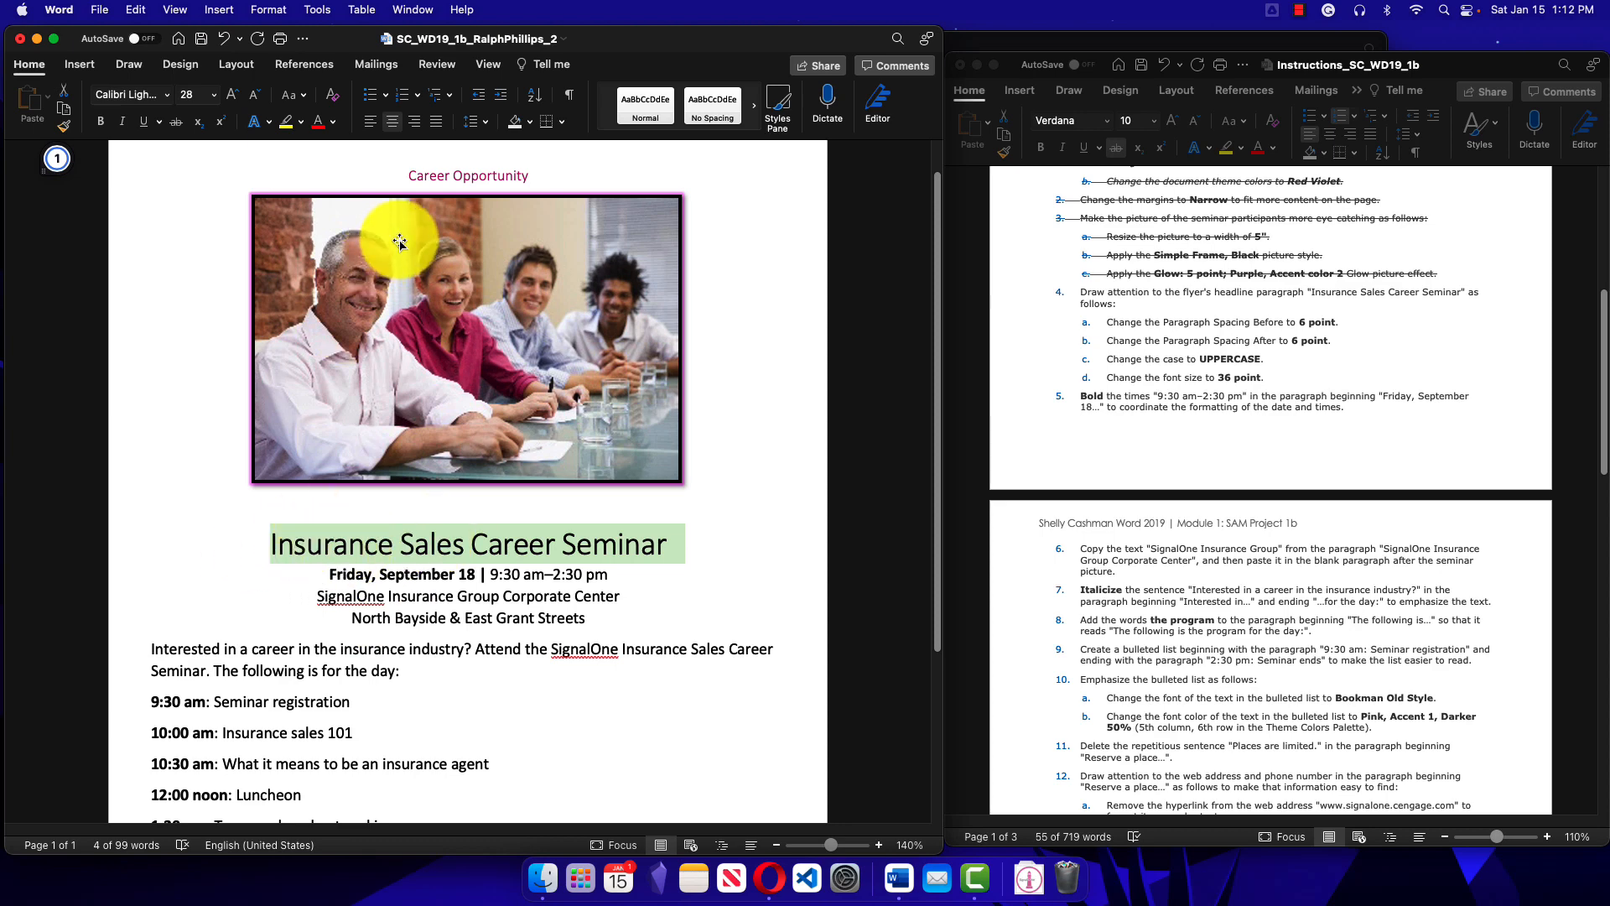
pyautogui.click(240, 67)
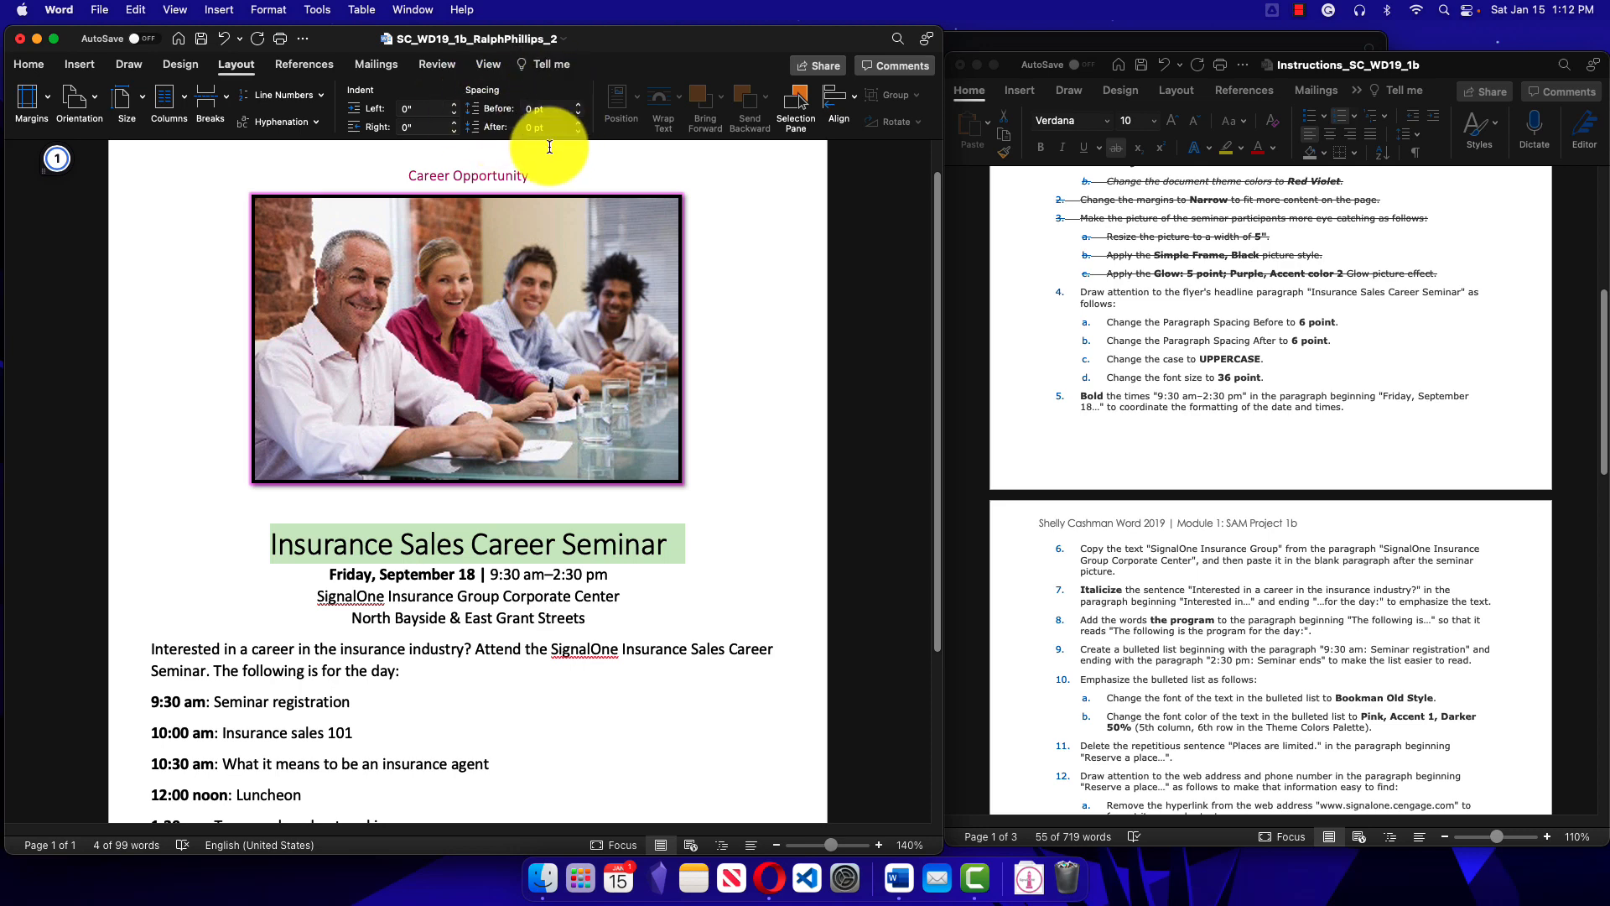
pyautogui.click(581, 106)
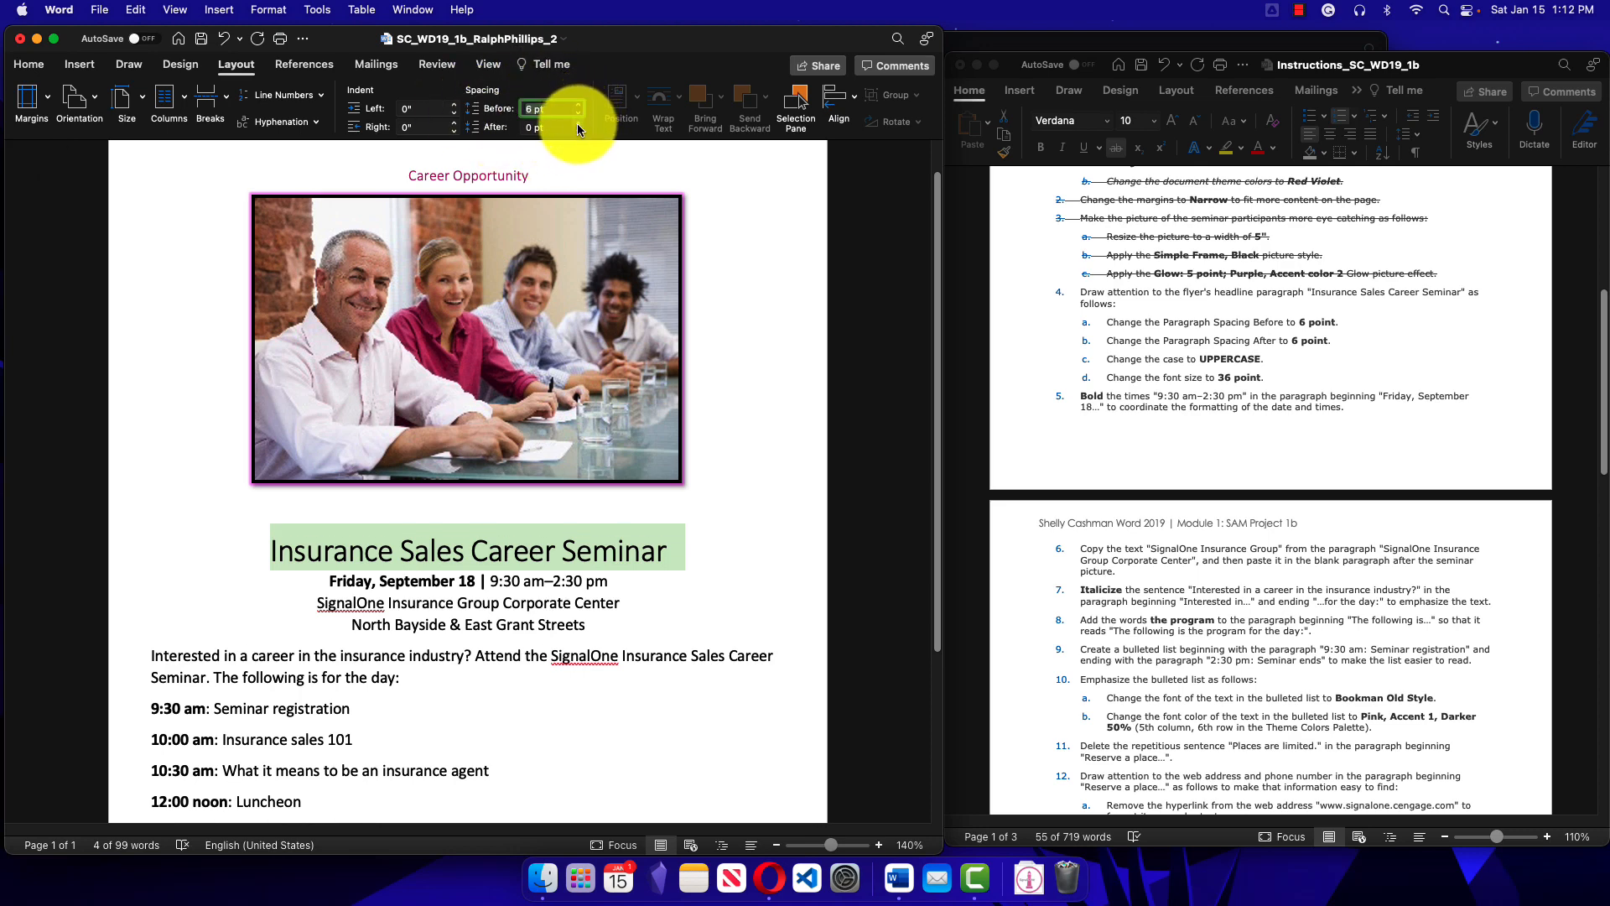
pyautogui.click(578, 124)
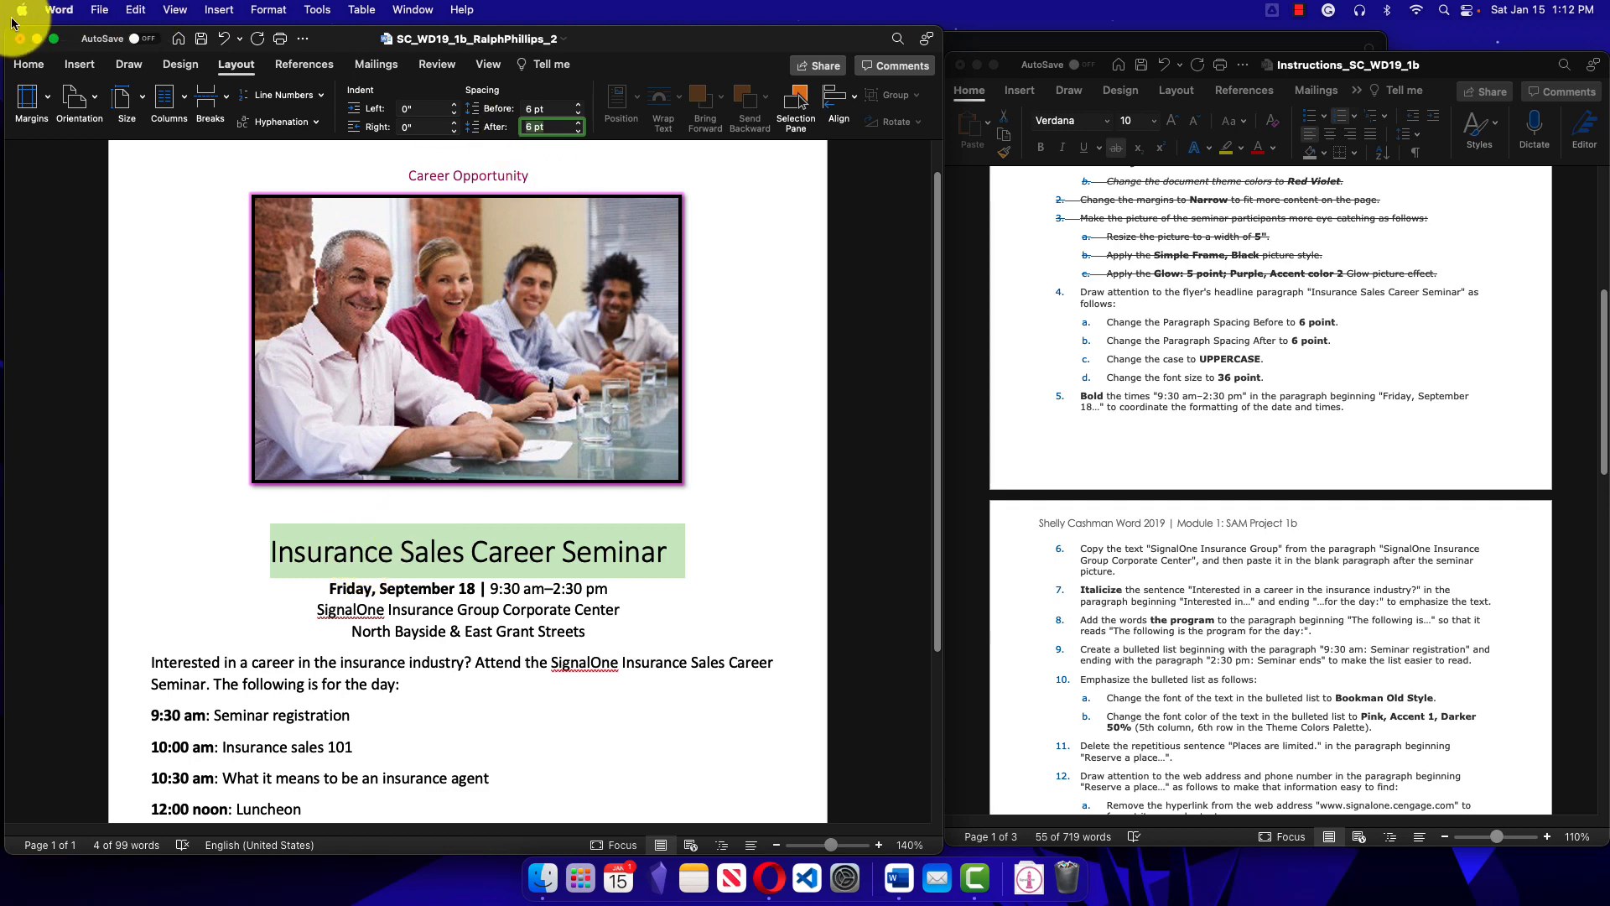
# Step: Change the flyer's headline to UPPERCASE and its font size to 36 point
pyautogui.click(29, 64)
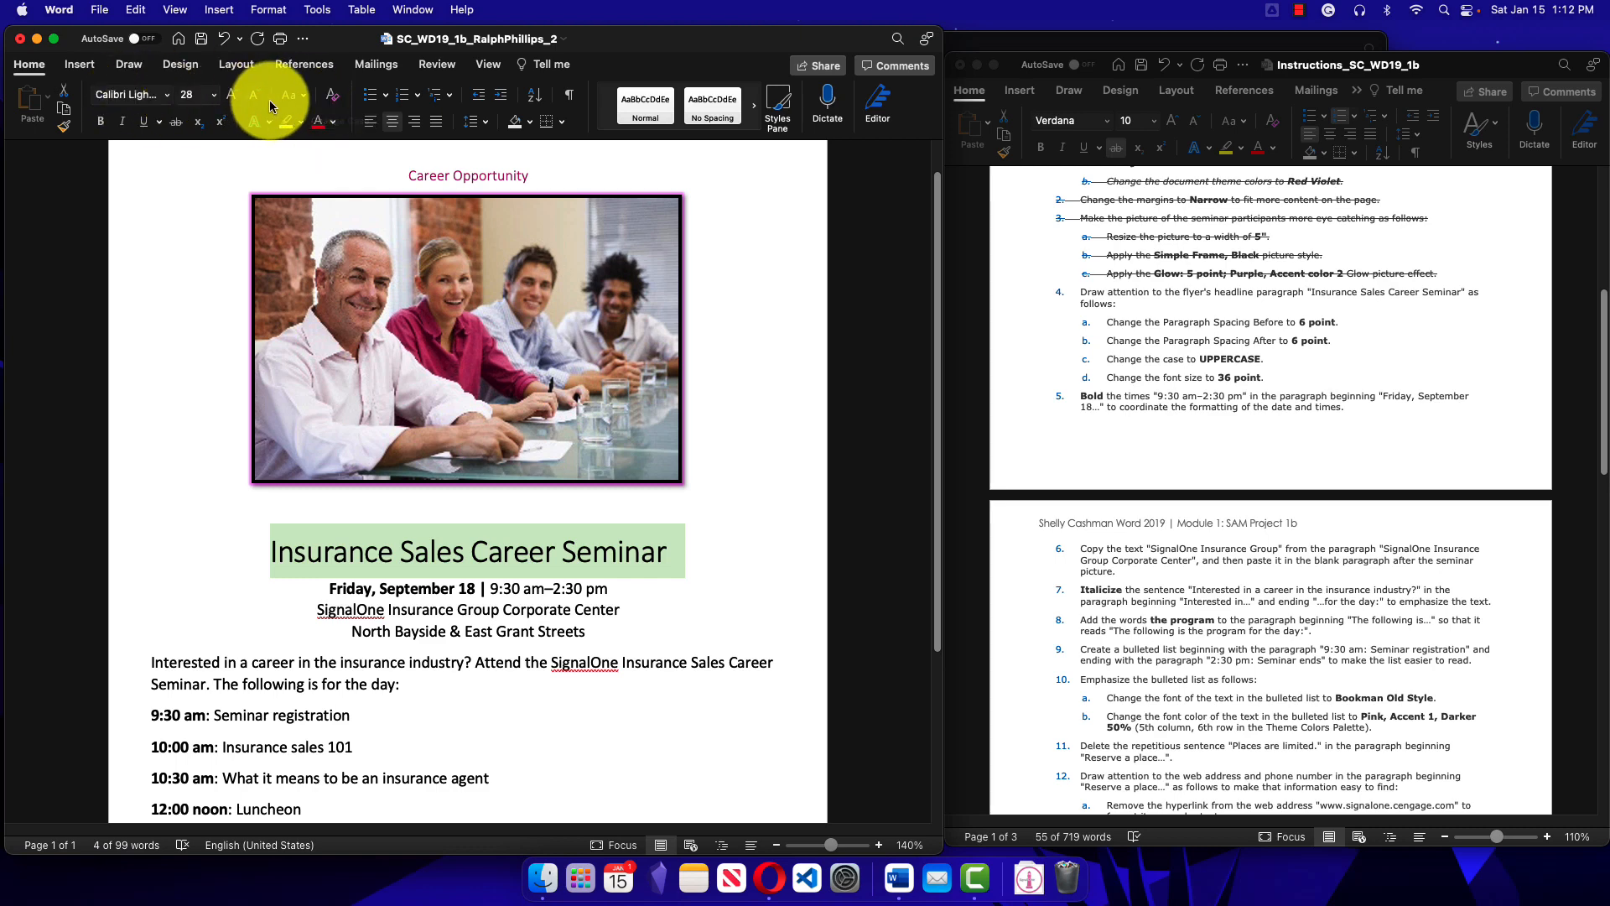
pyautogui.click(305, 96)
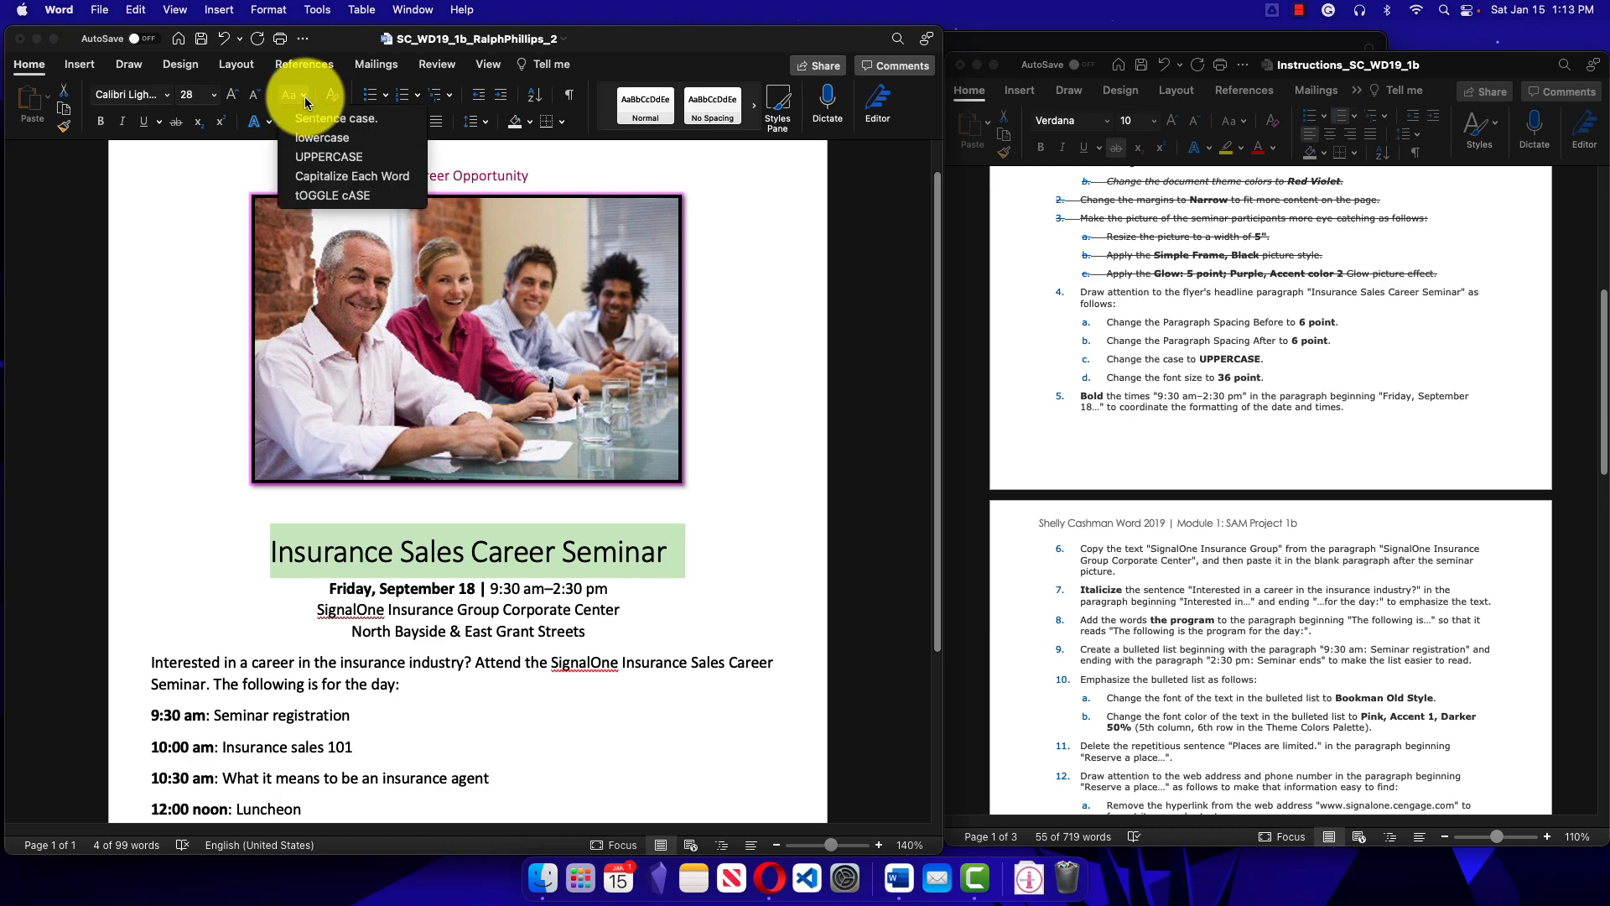
pyautogui.click(307, 156)
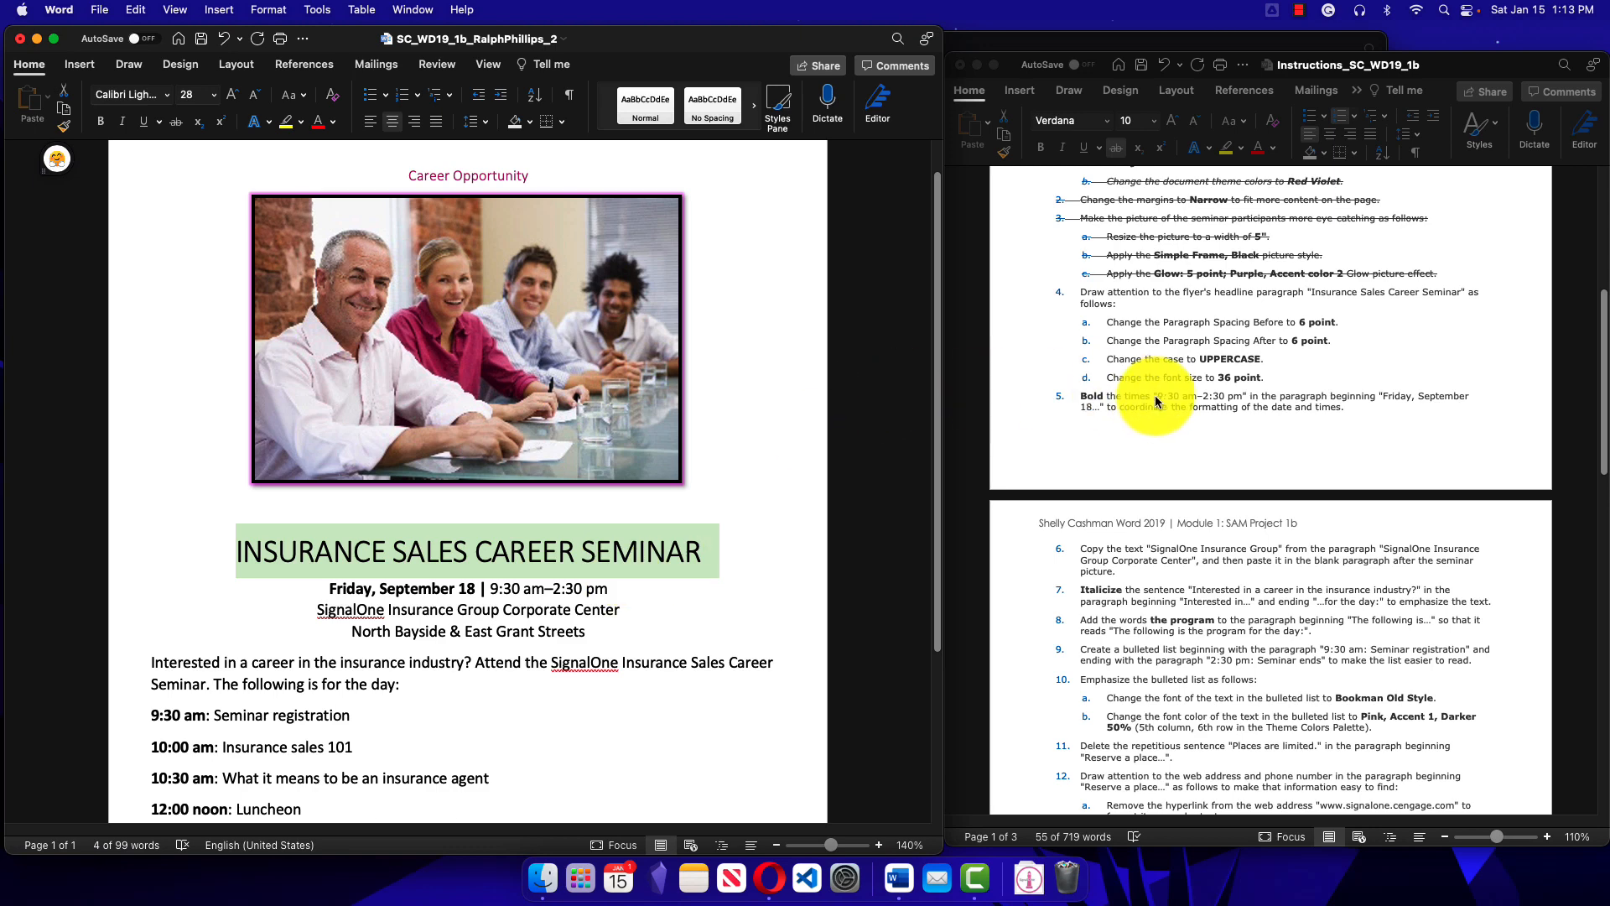
pyautogui.click(213, 94)
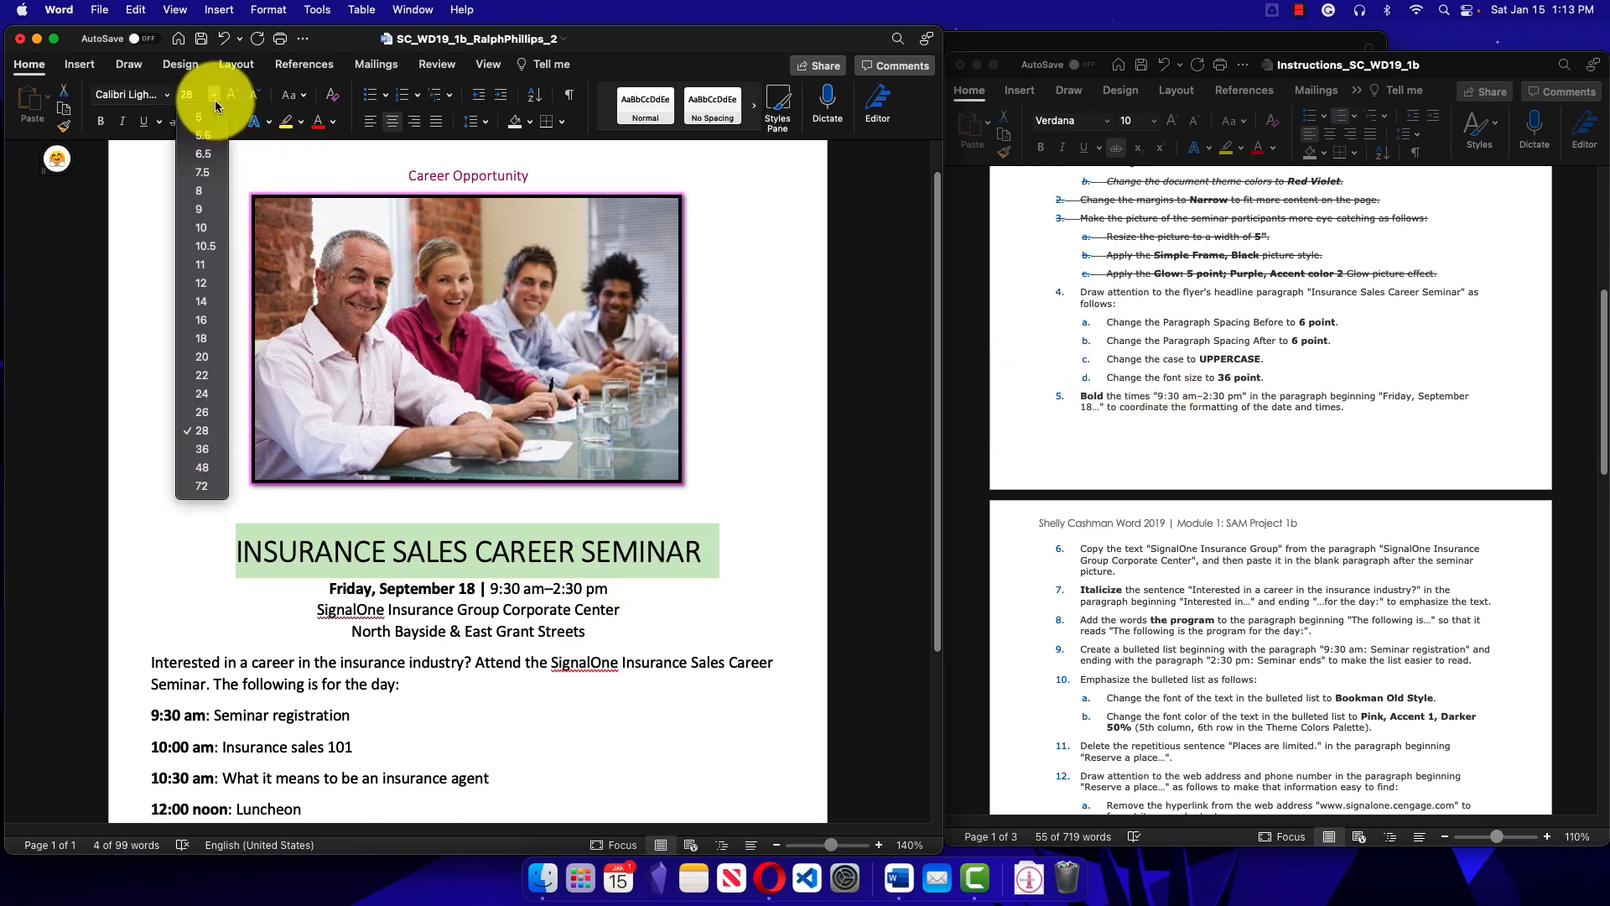
pyautogui.click(206, 450)
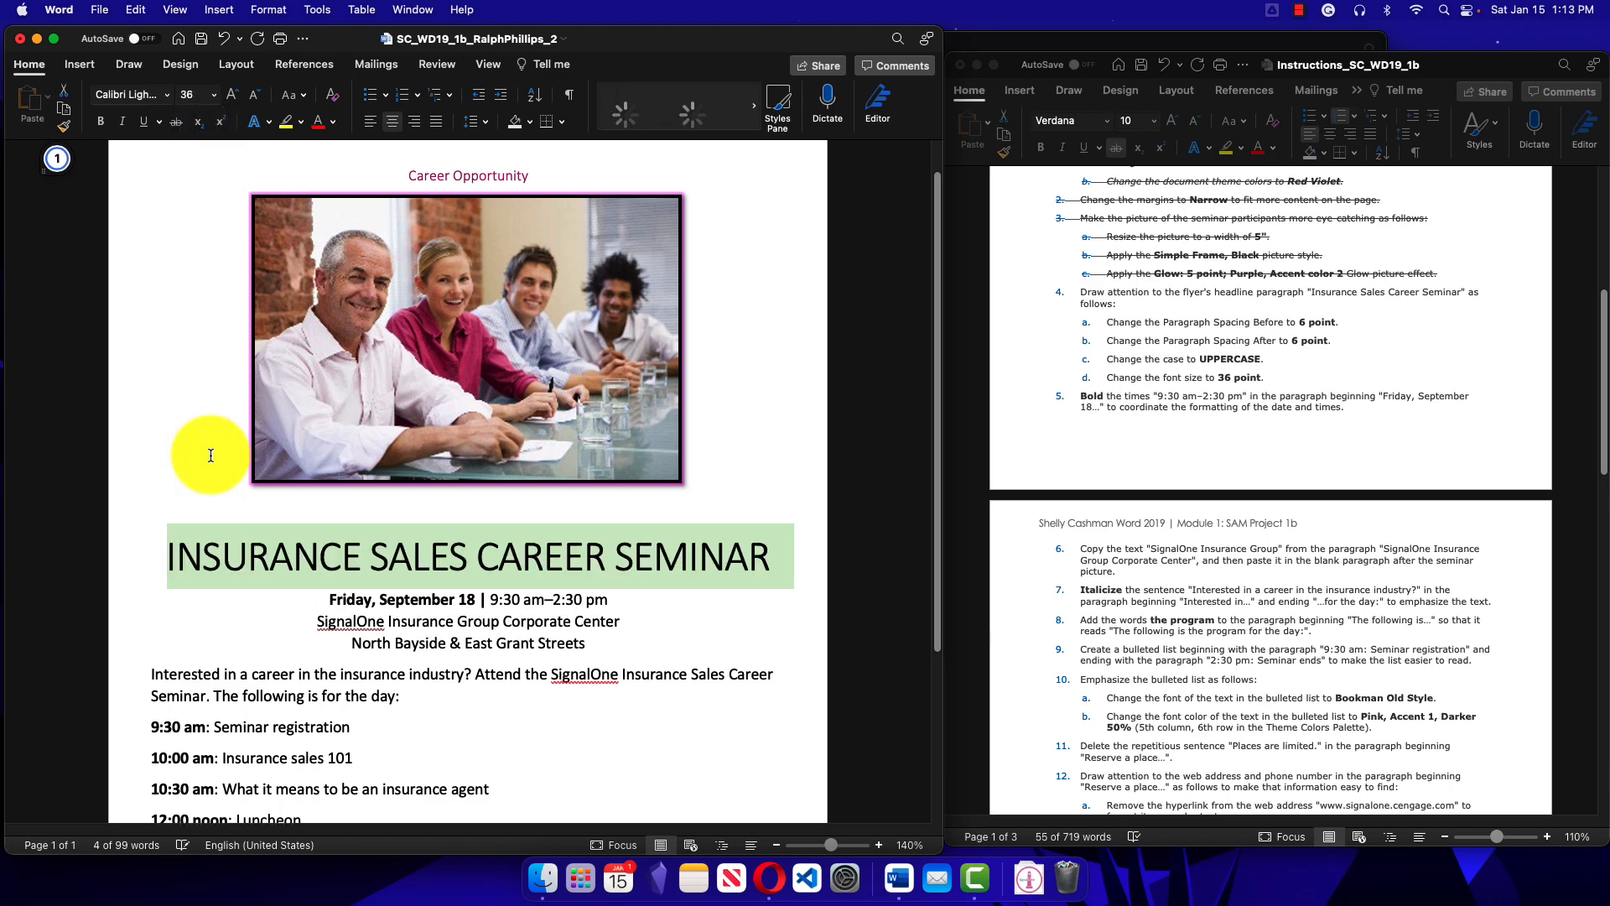
pyautogui.click(214, 96)
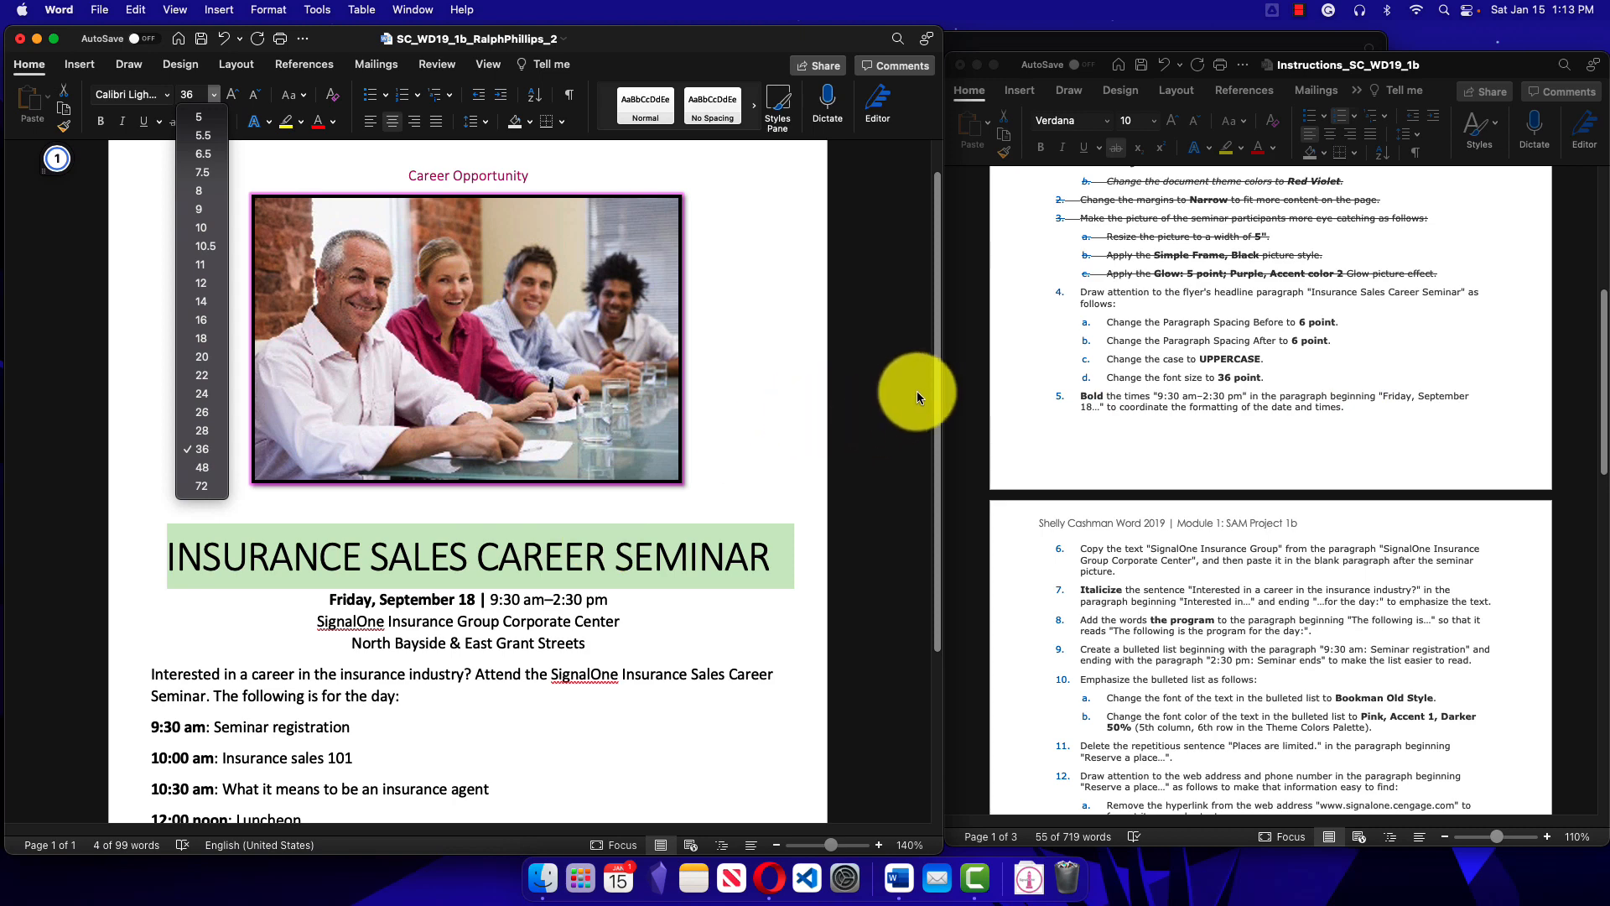
pyautogui.click(937, 378)
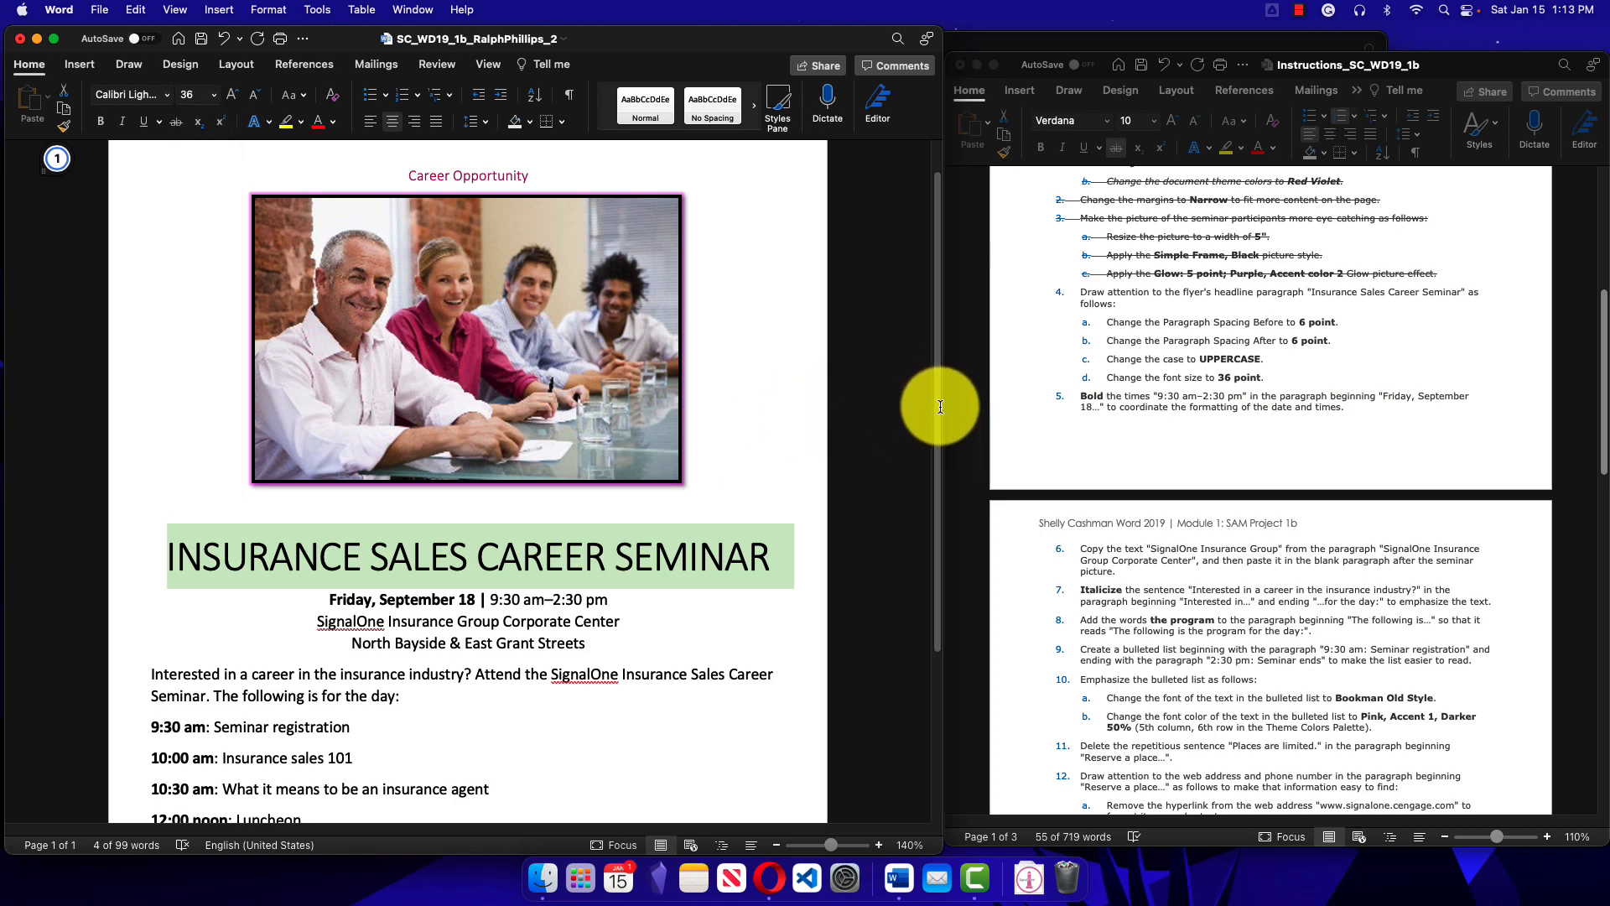
# Step: Bold the times "9:30 am–2:30 pm" in the flyer's "Friday, September 18" paragraph
pyautogui.moveTo(937, 407); pyautogui.dragTo(933, 581)
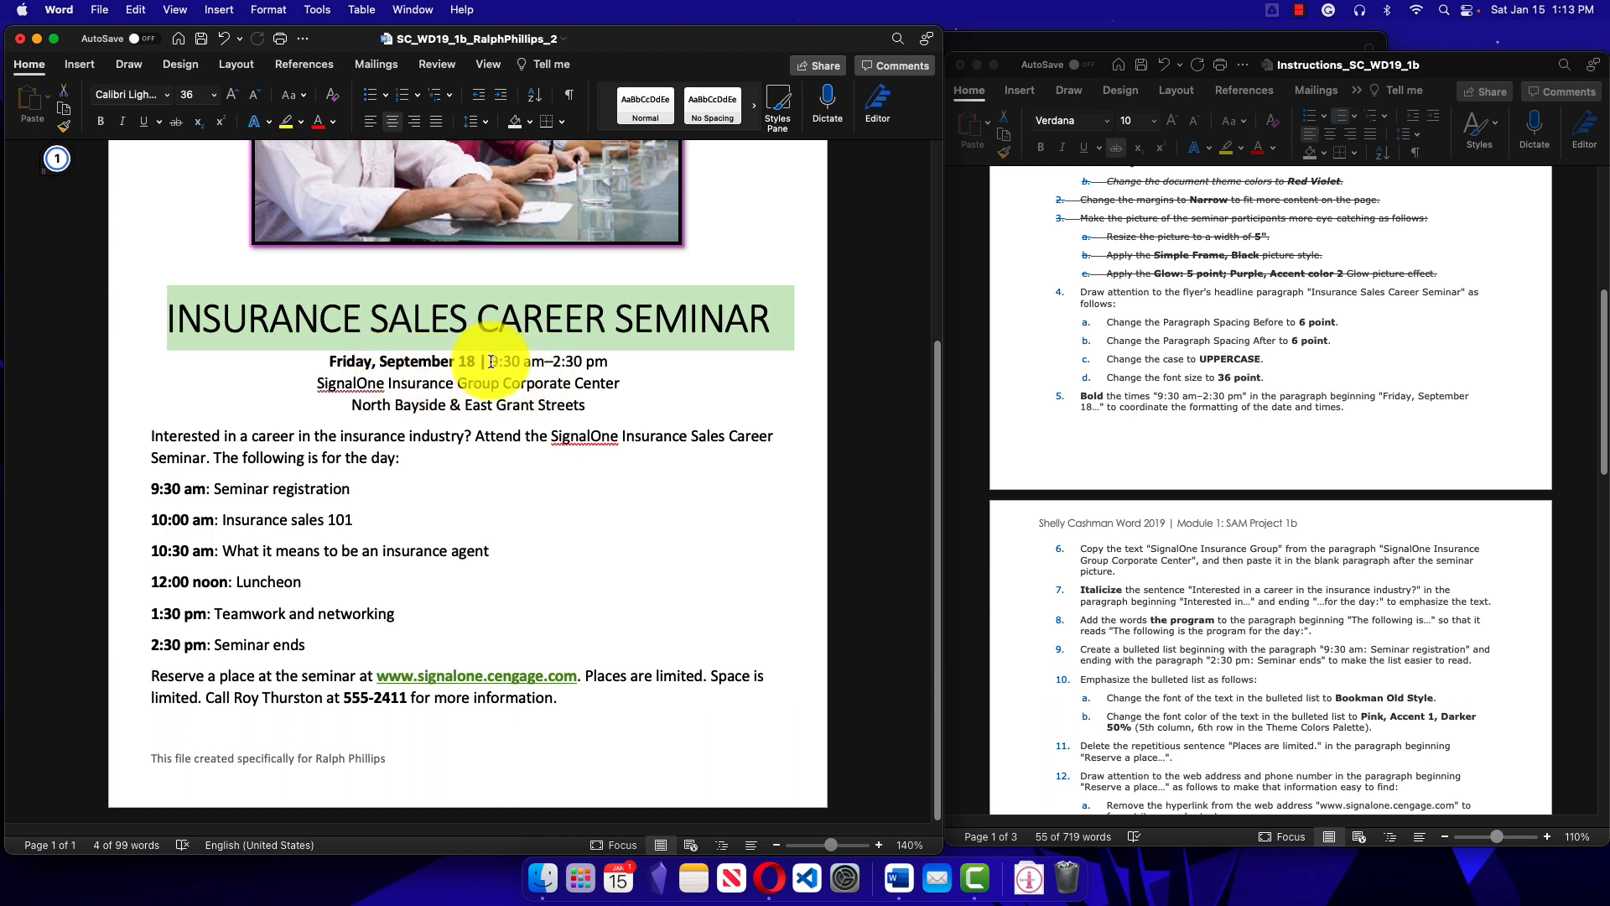
pyautogui.moveTo(490, 361); pyautogui.dragTo(625, 389)
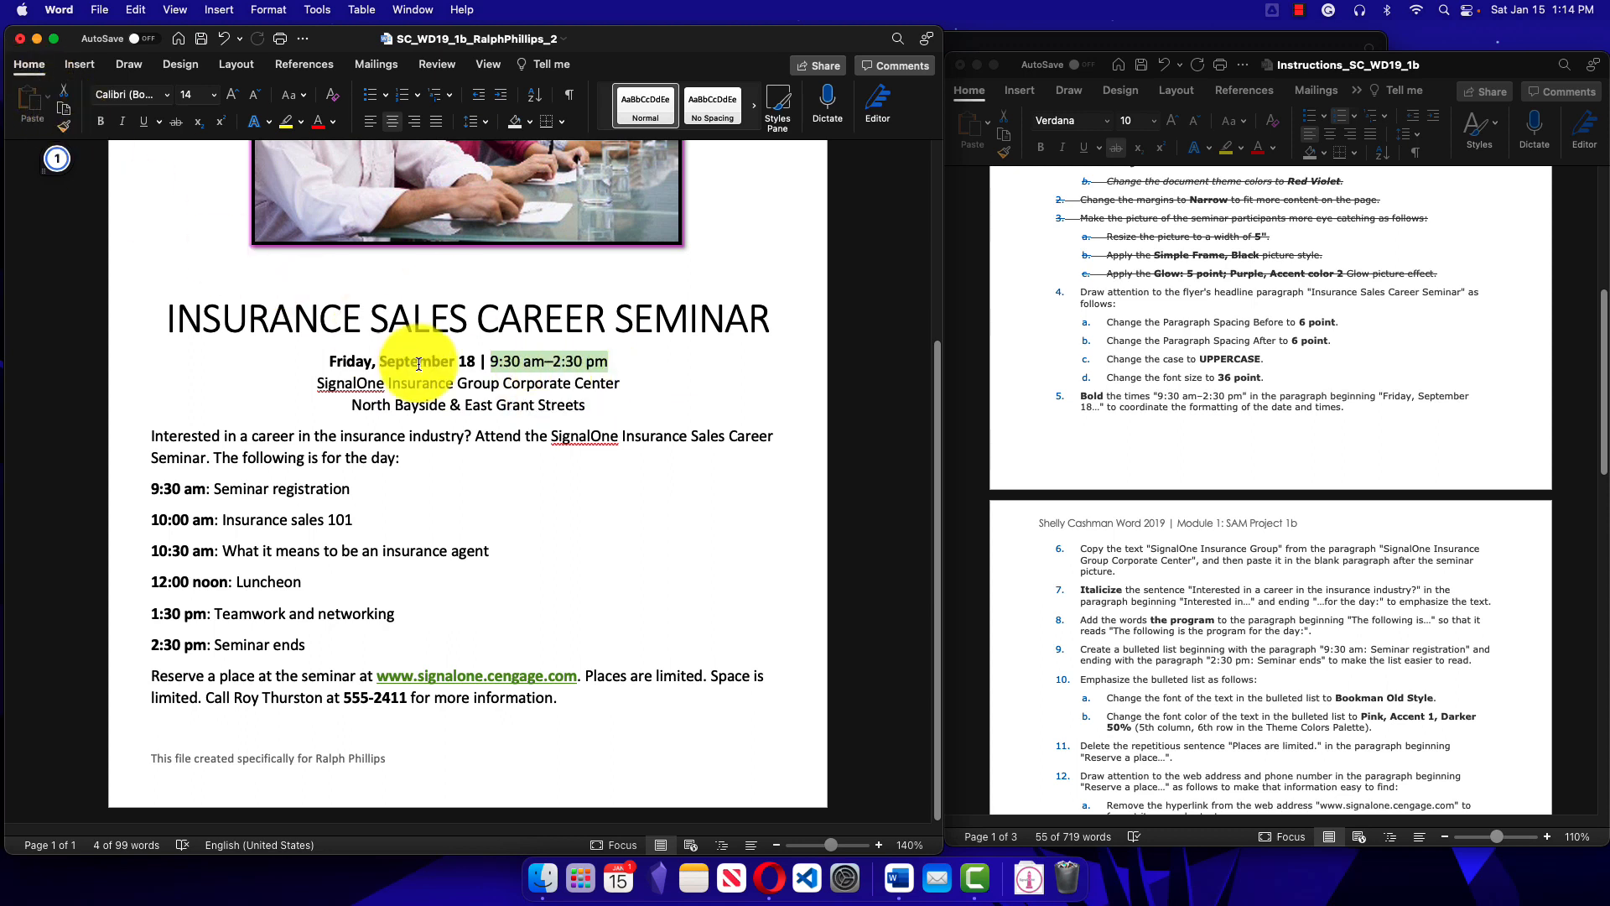
pyautogui.press('super+b')
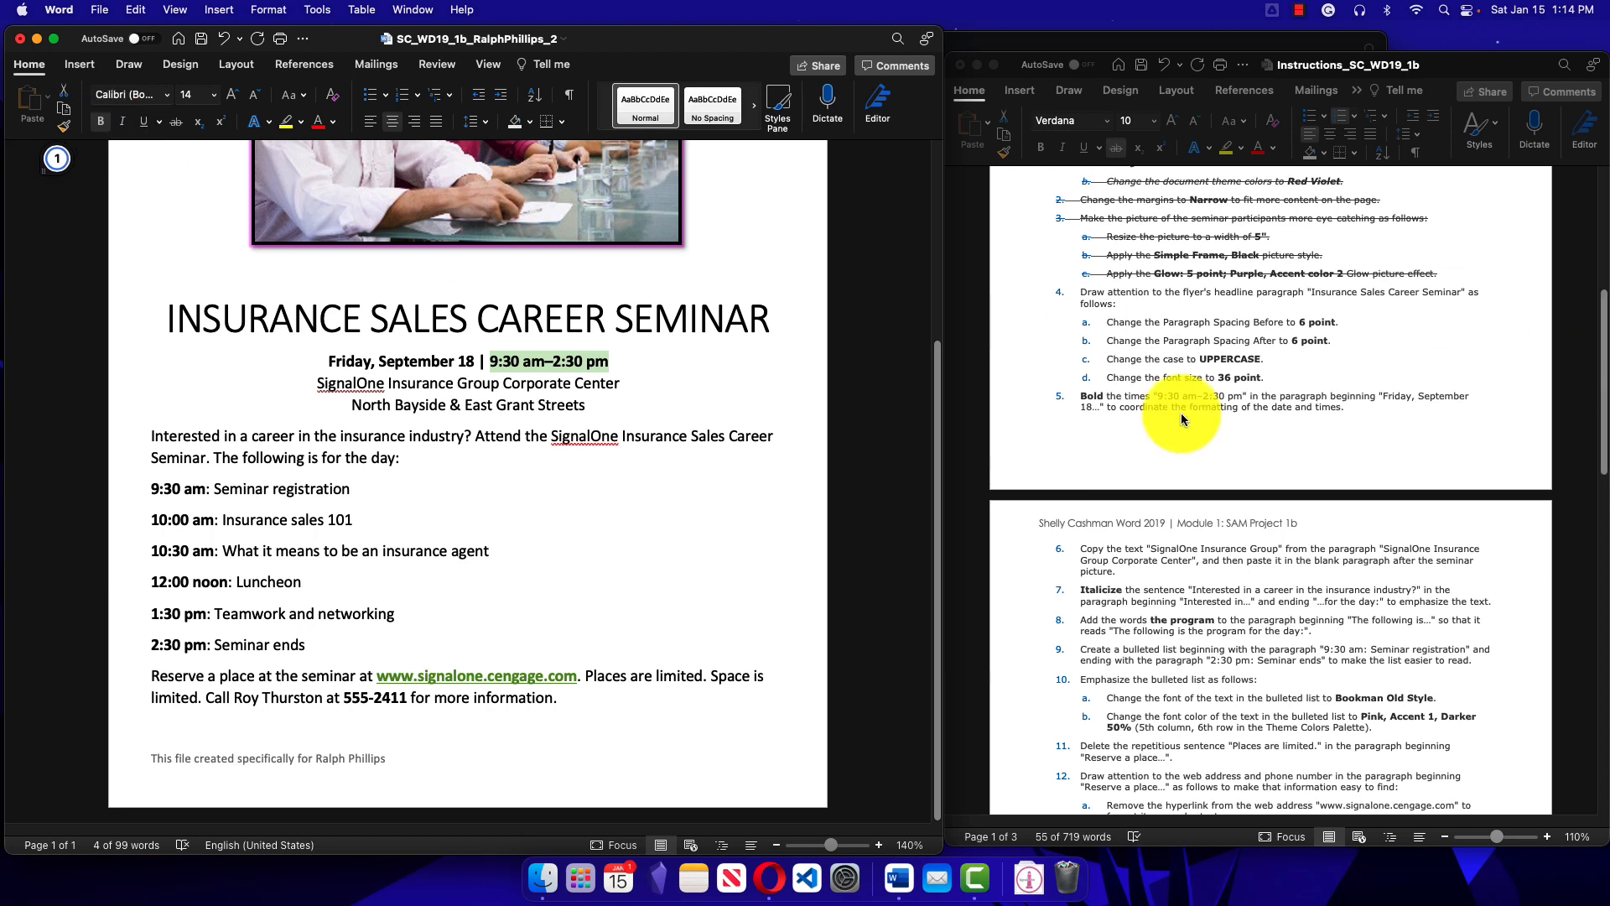
# Step: Apply strikethrough to project steps 4 and 5, including substeps a to d, in the instructions document
pyautogui.click(1082, 293)
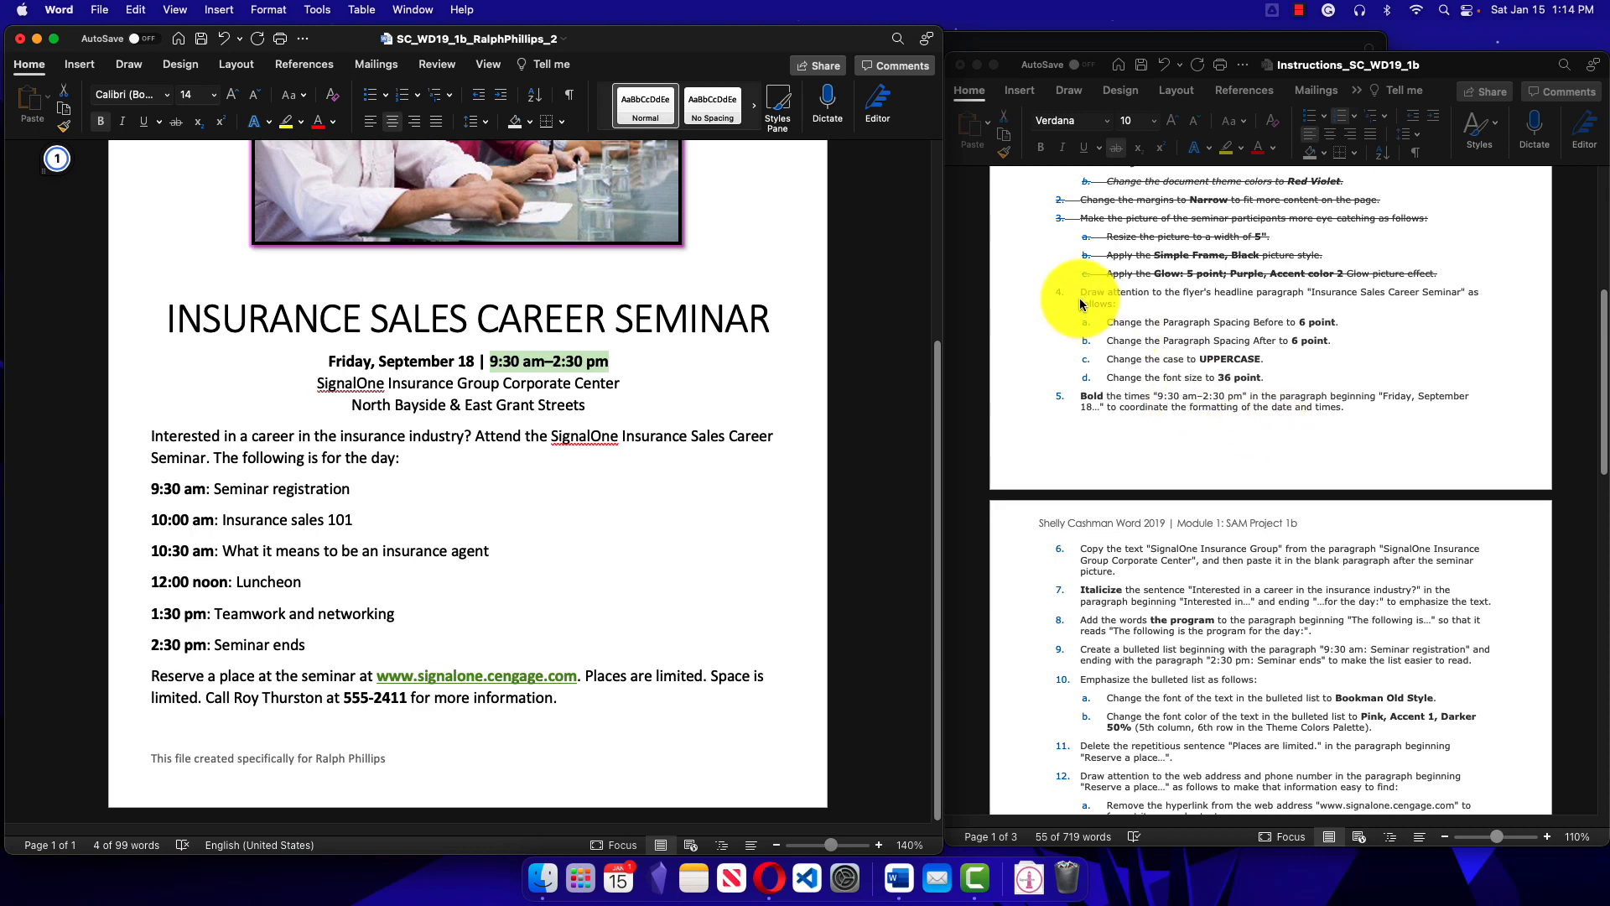
pyautogui.moveTo(1083, 293); pyautogui.dragTo(1362, 412)
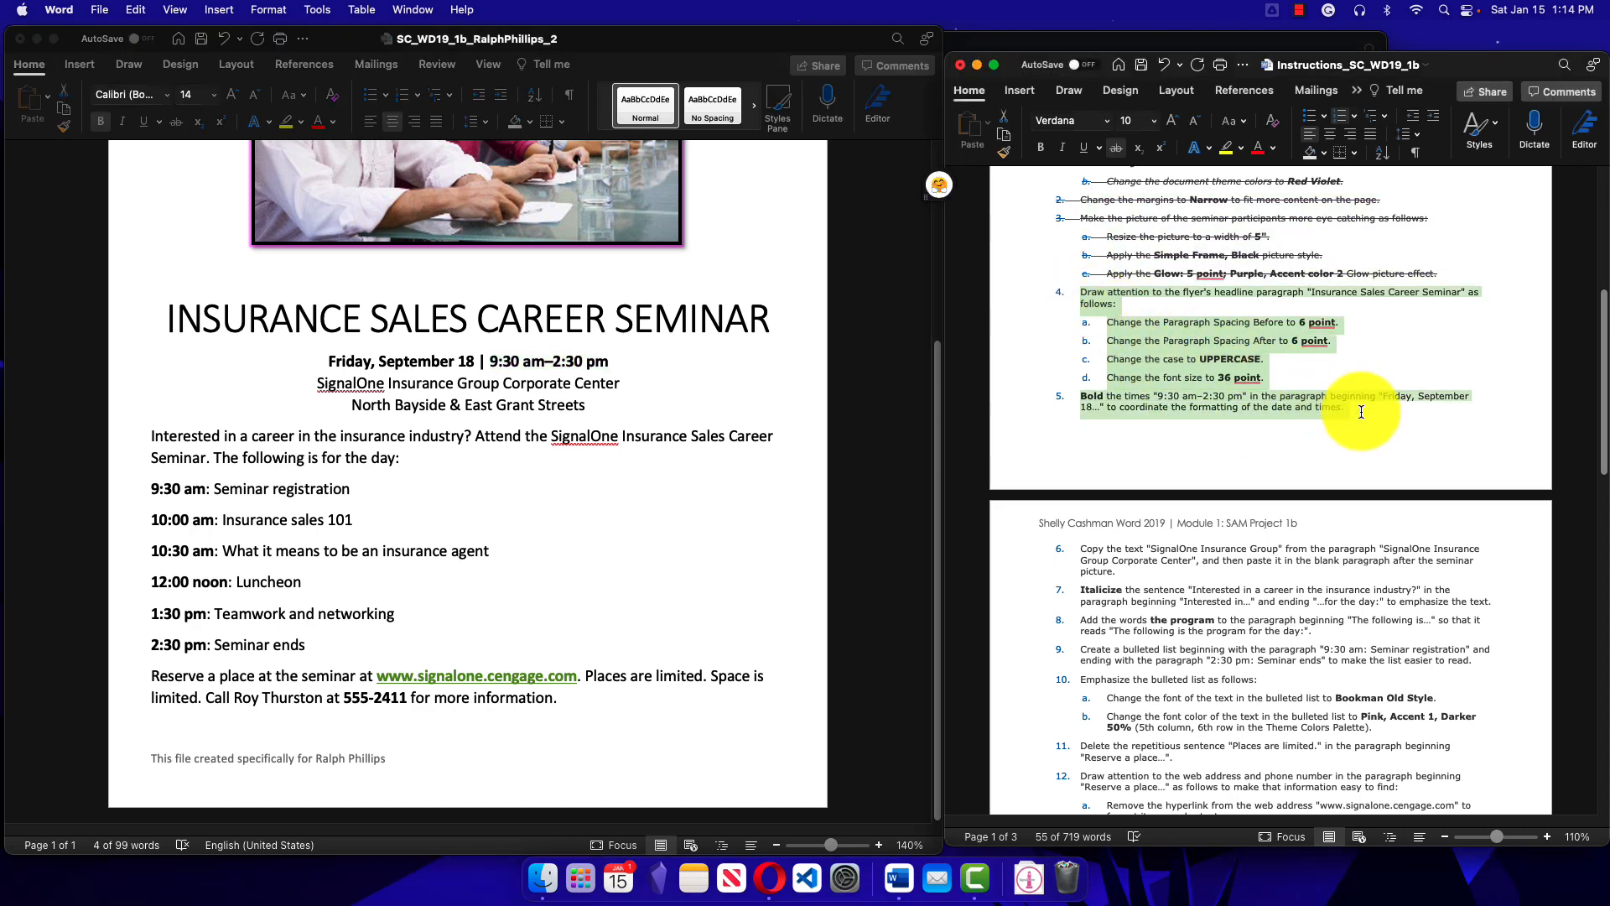
pyautogui.click(1114, 151)
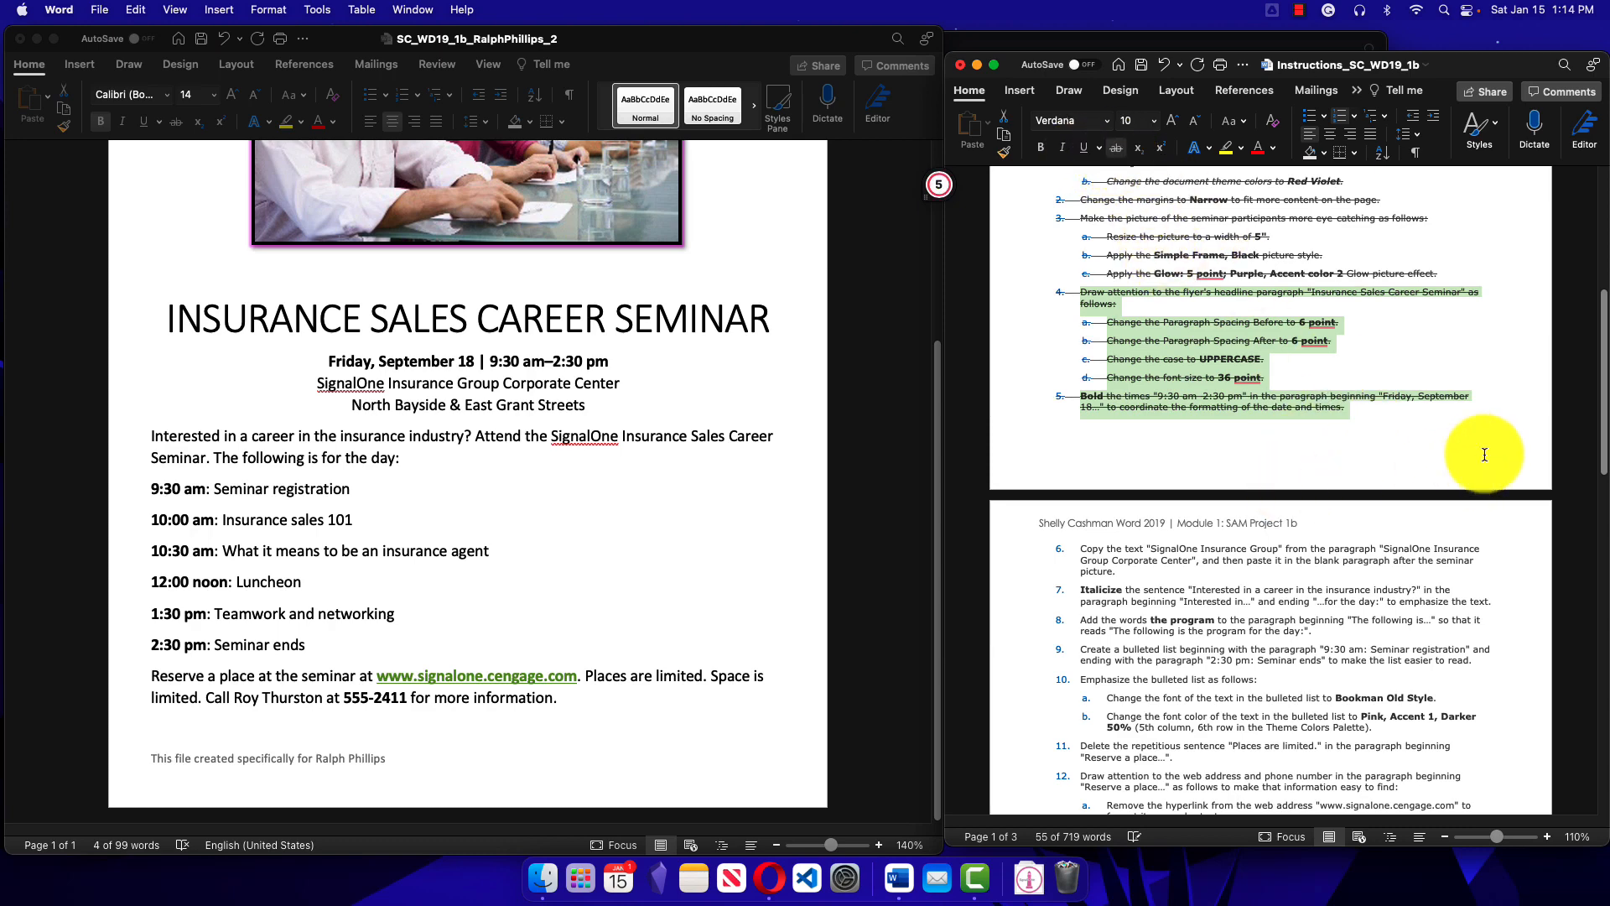
# Step: Copy "SignalOne Insurance Group" from the flyer's "SignalOne Insurance Group Corporate Center" paragraph and paste it into the blank paragraph after the seminar picture
pyautogui.moveTo(1605, 419); pyautogui.dragTo(1604, 518)
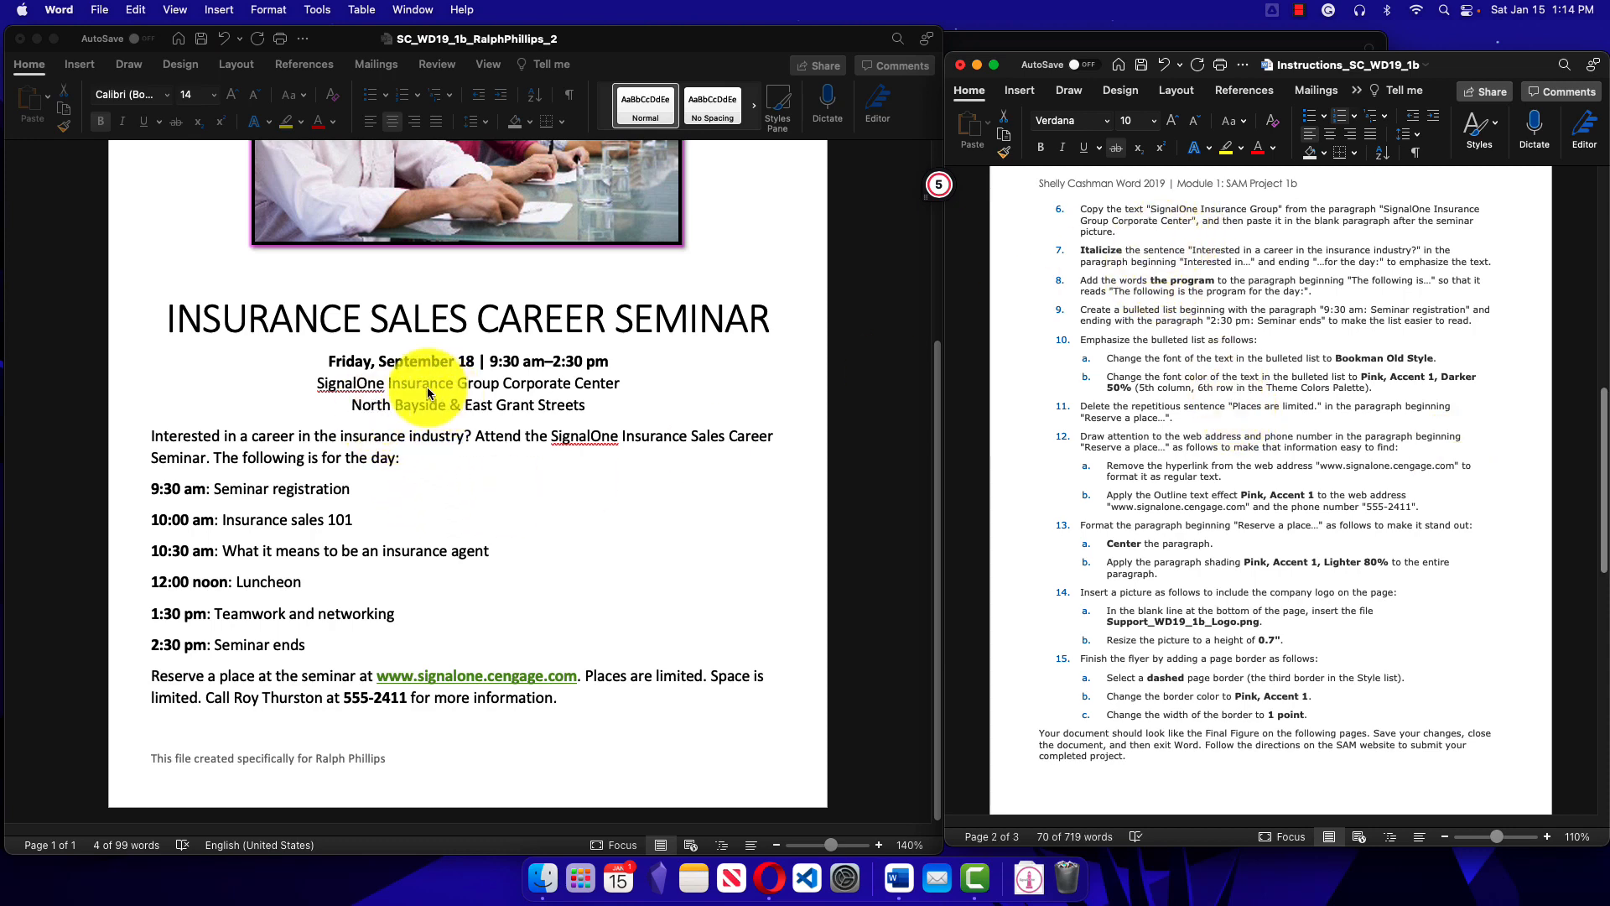
pyautogui.click(309, 384)
pyautogui.click(320, 385)
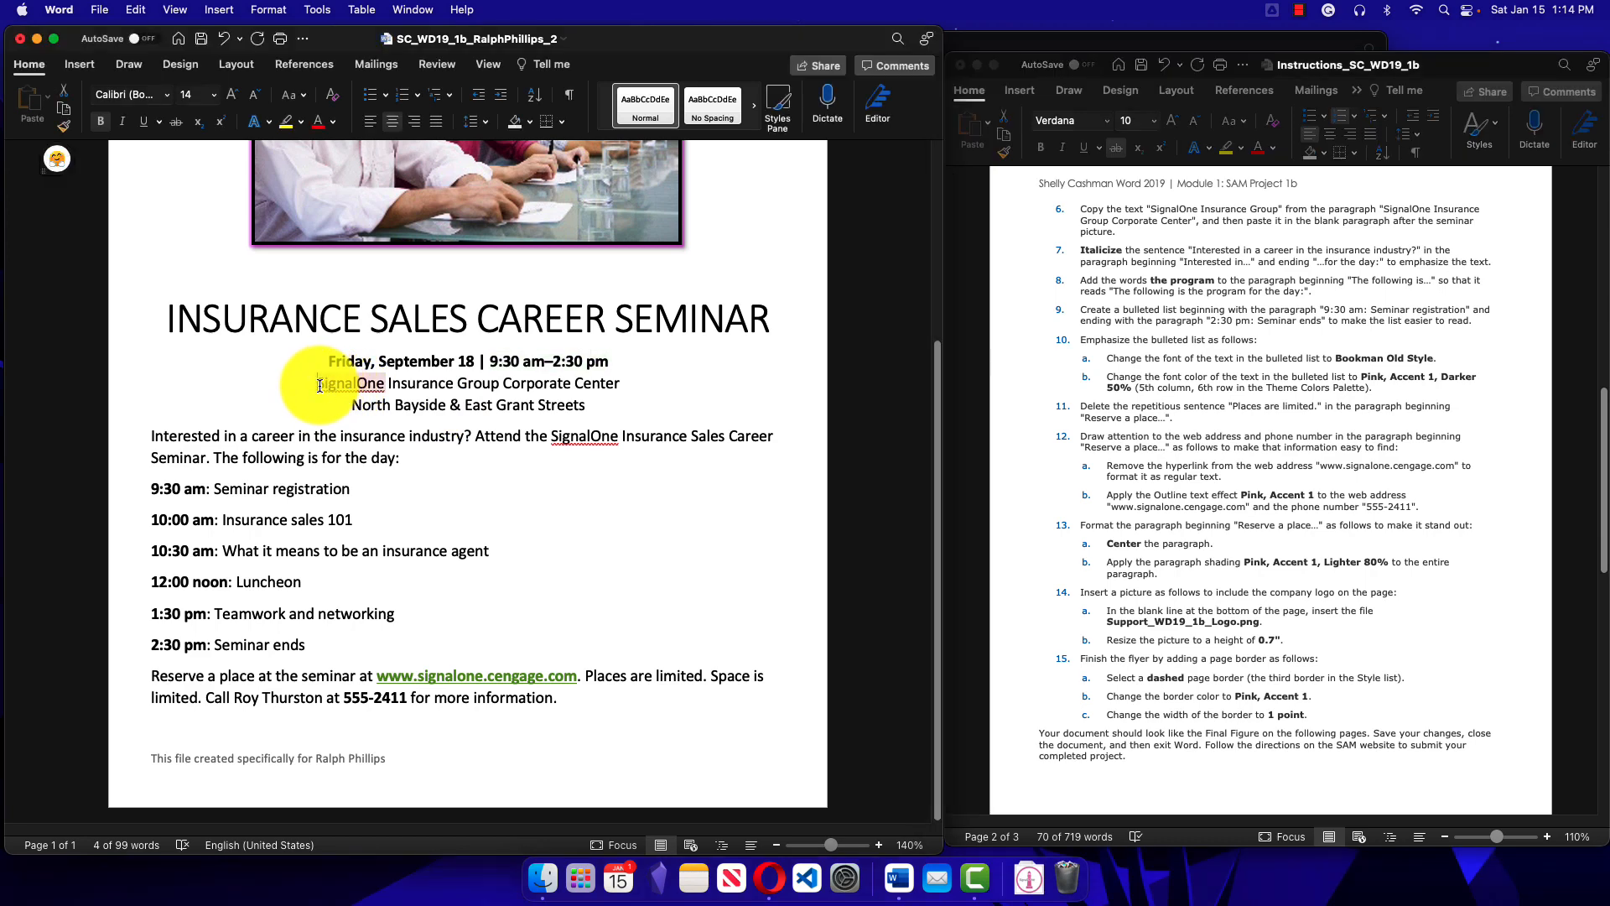
pyautogui.moveTo(319, 385); pyautogui.dragTo(482, 395)
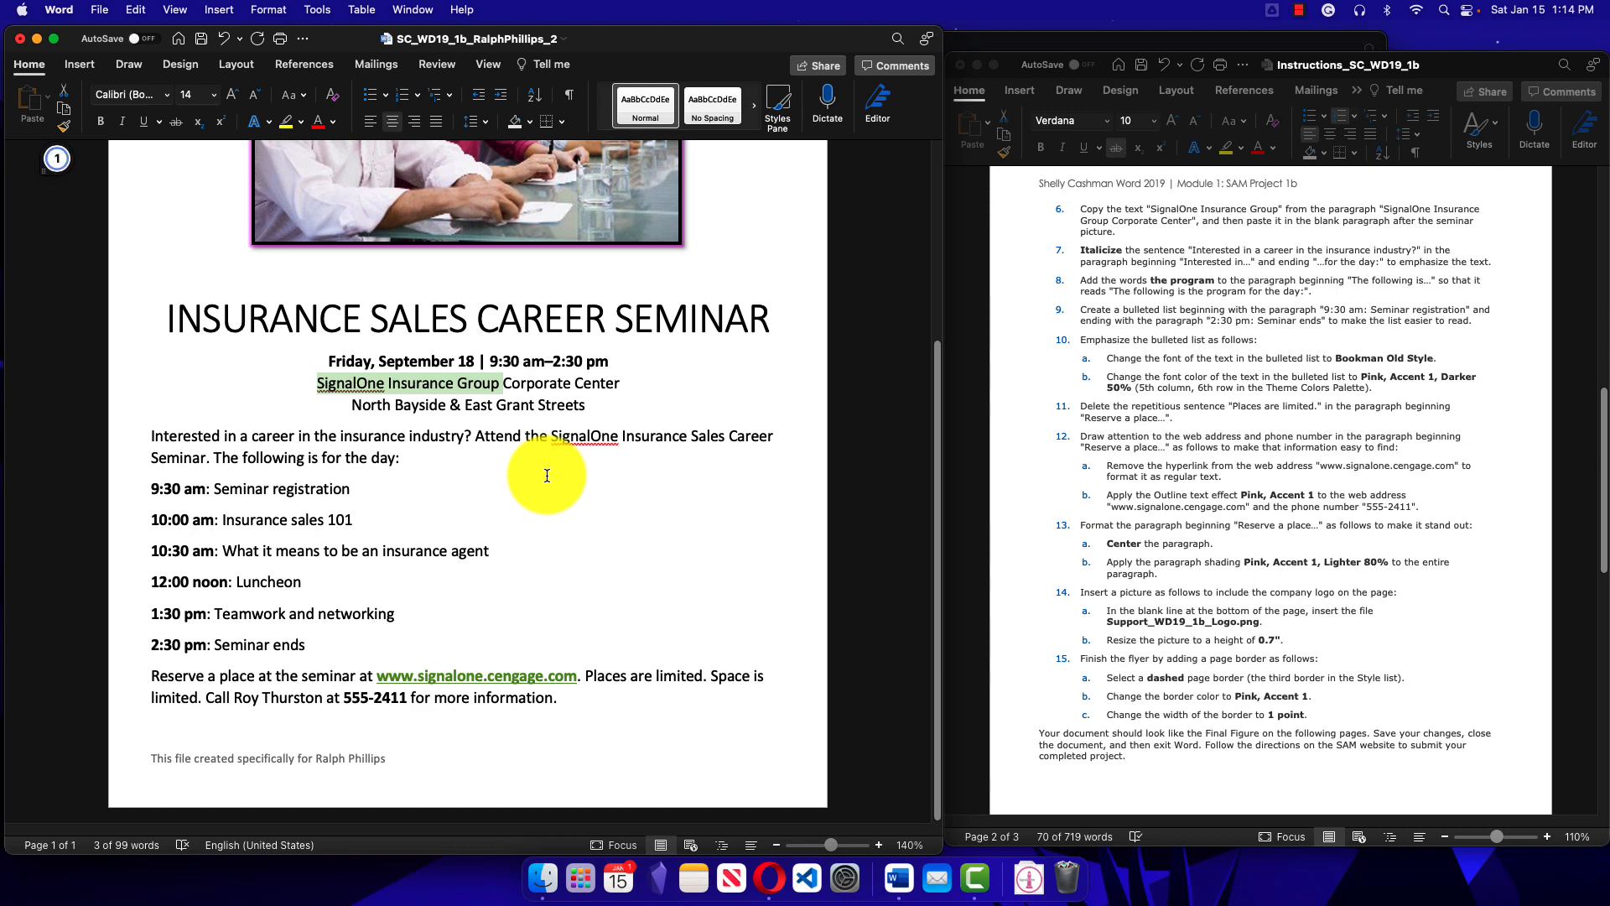
pyautogui.press('super+c')
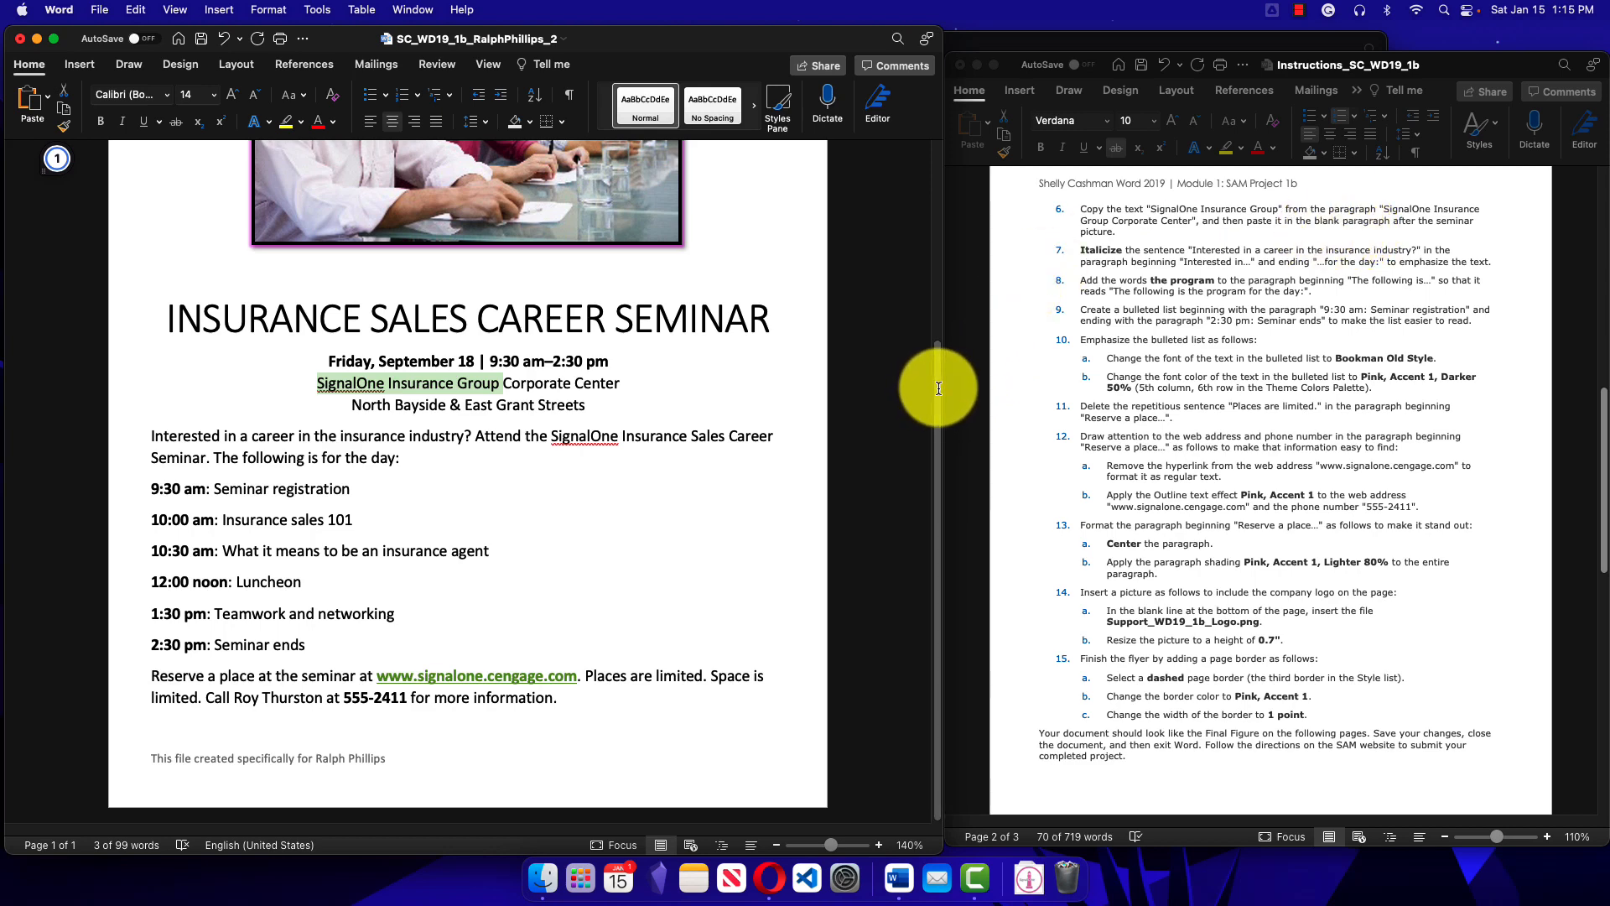
pyautogui.moveTo(936, 379); pyautogui.dragTo(928, 259)
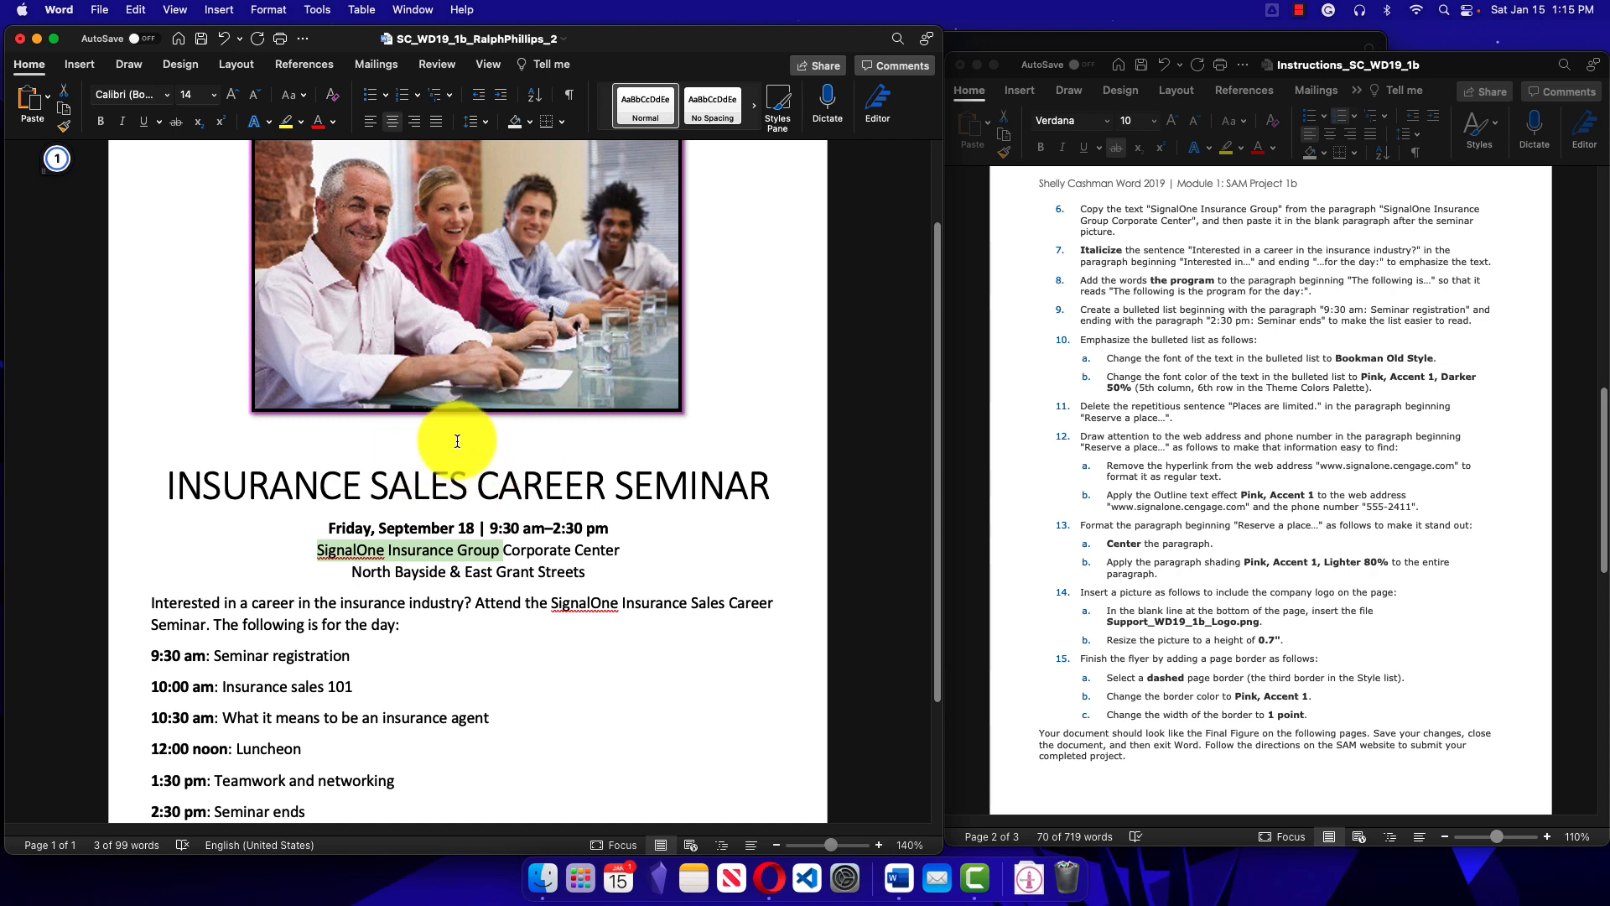
pyautogui.click(571, 95)
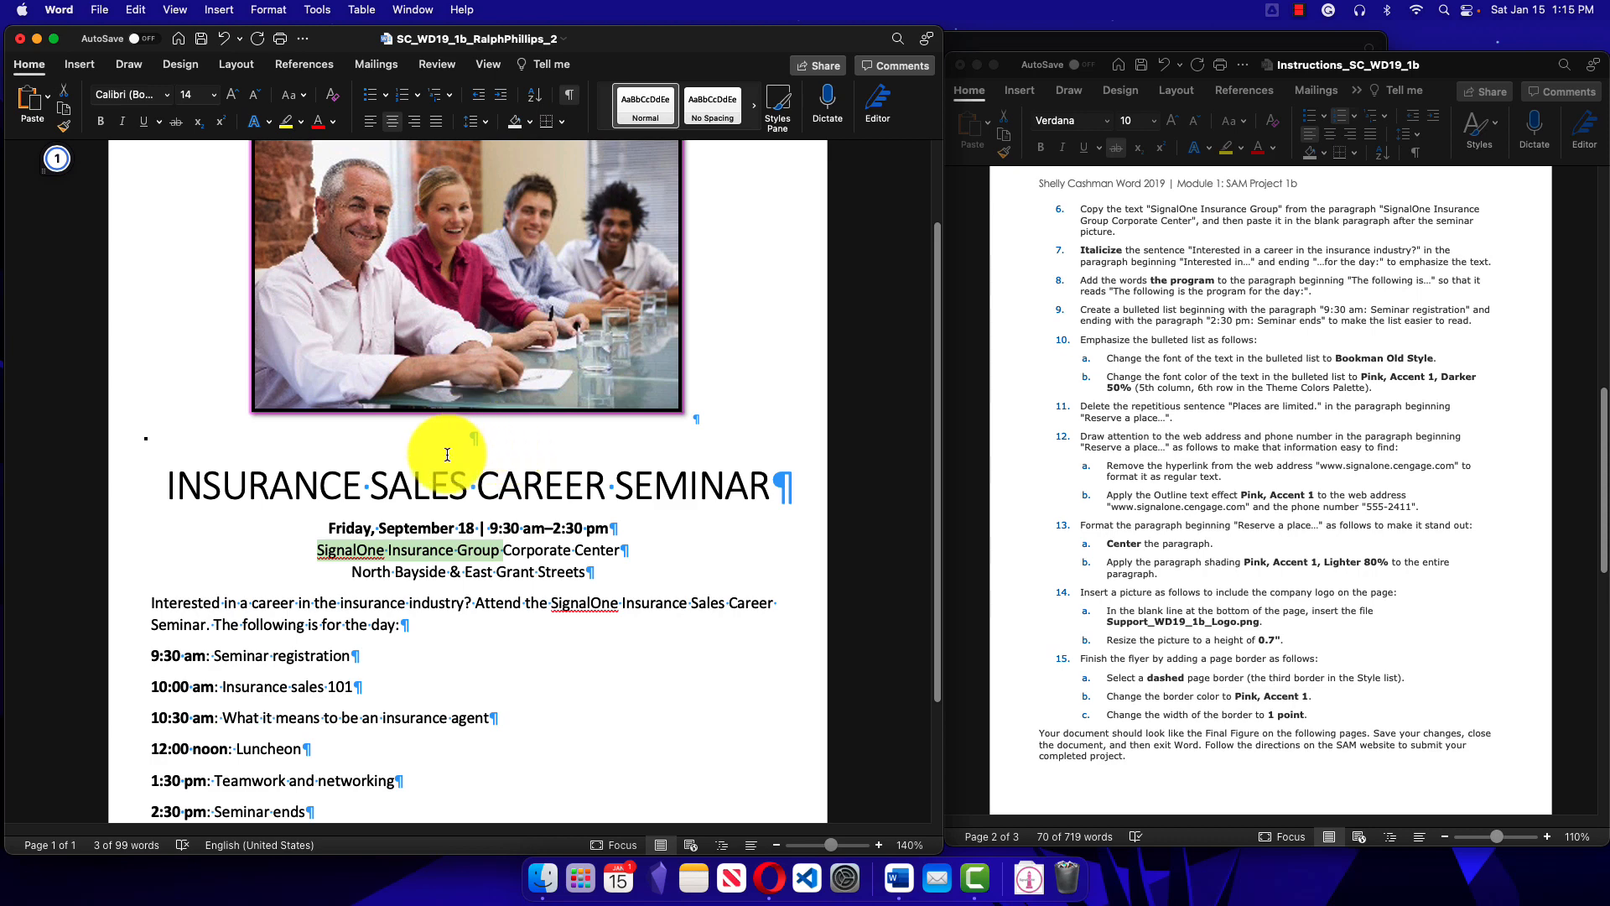
pyautogui.click(574, 98)
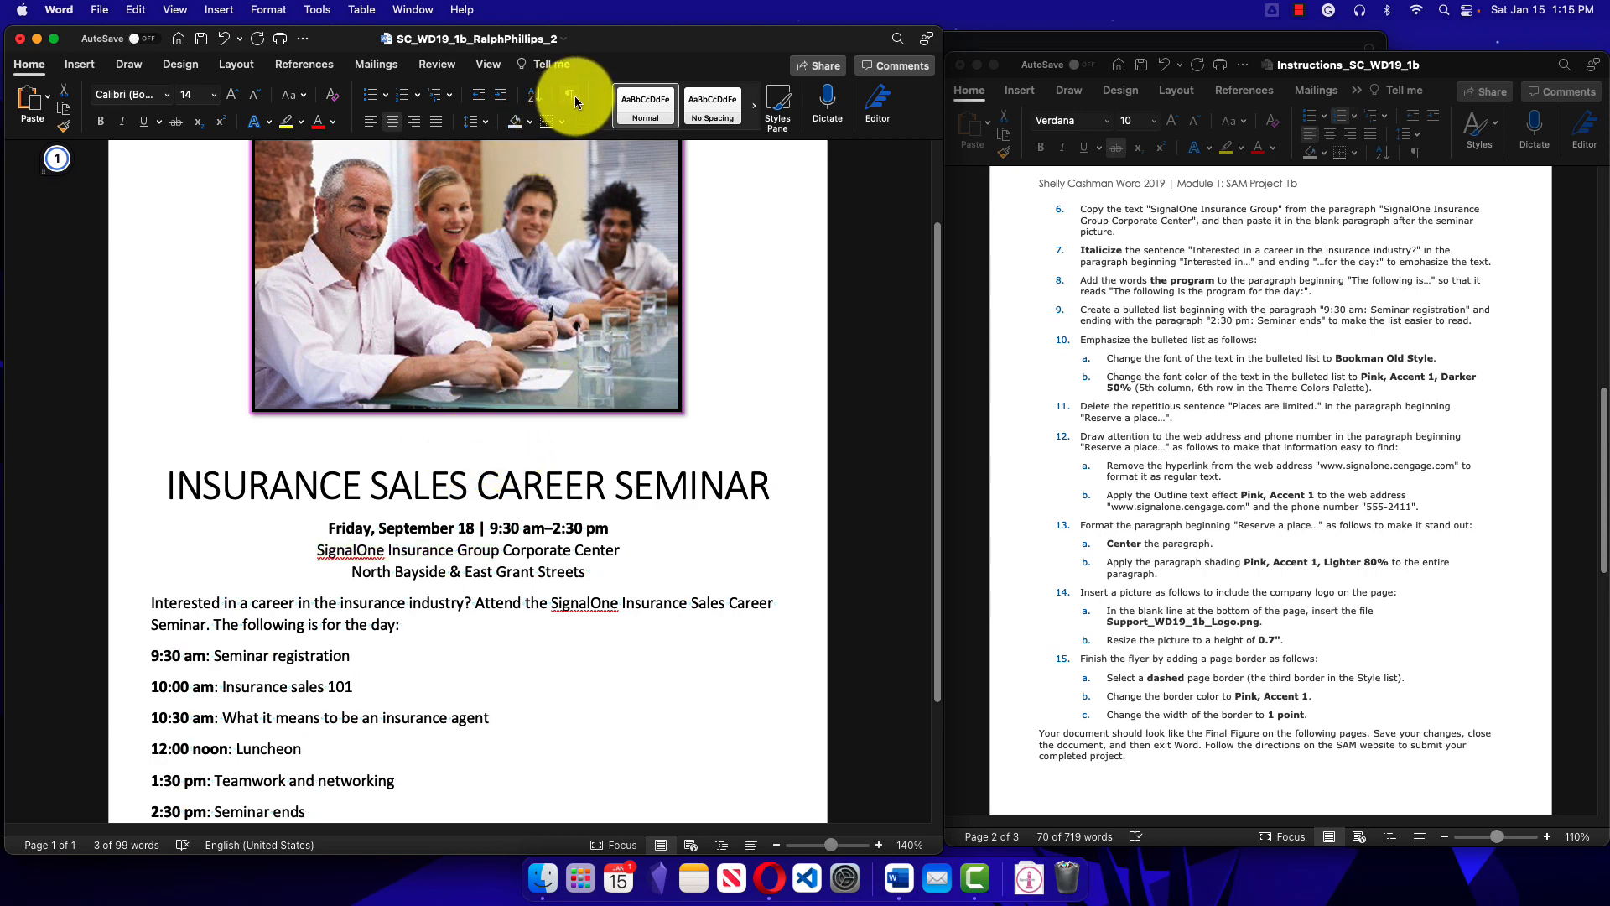
pyautogui.click(475, 440)
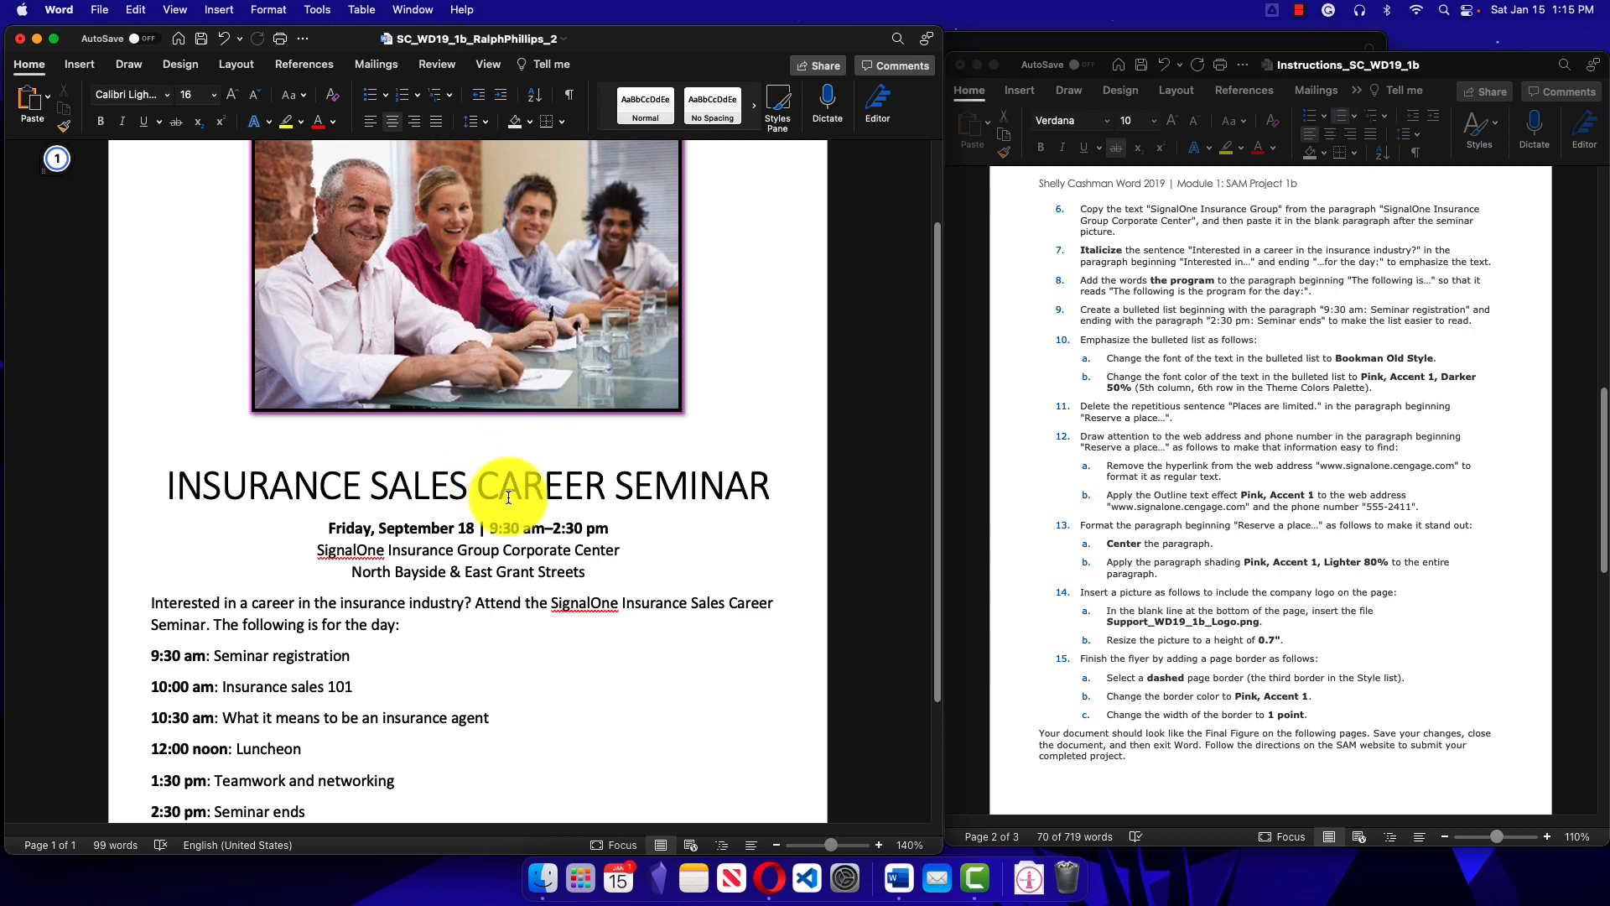
pyautogui.press('super+v')
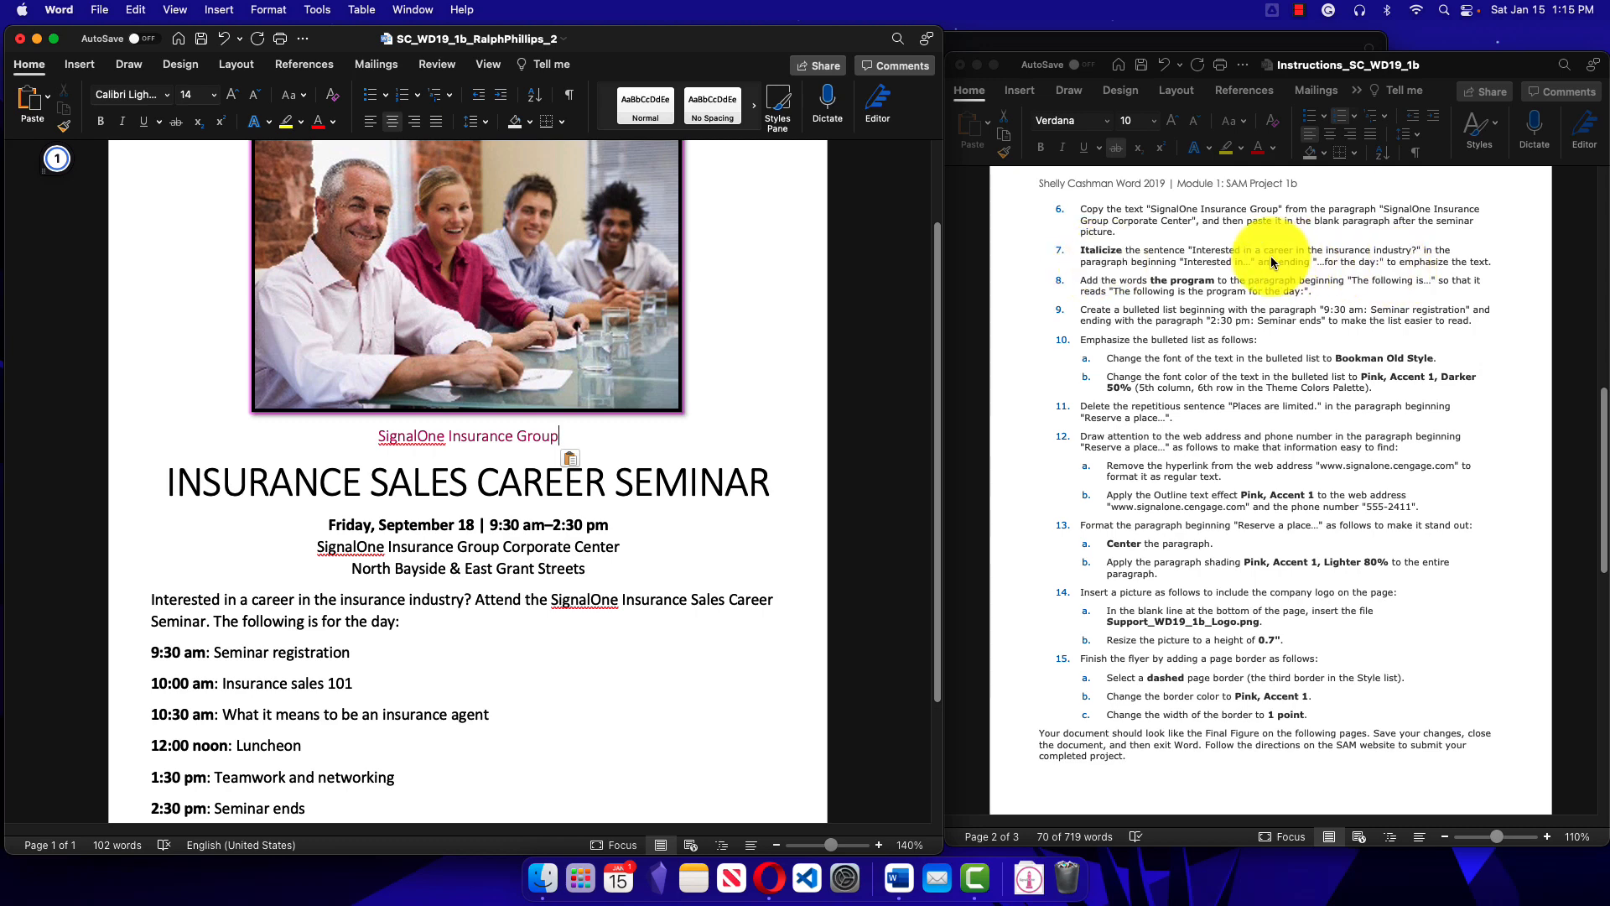
# Step: Italicize the sentence "Interested in a career in the insurance industry?" in the flyer
pyautogui.moveTo(317, 547); pyautogui.dragTo(405, 566)
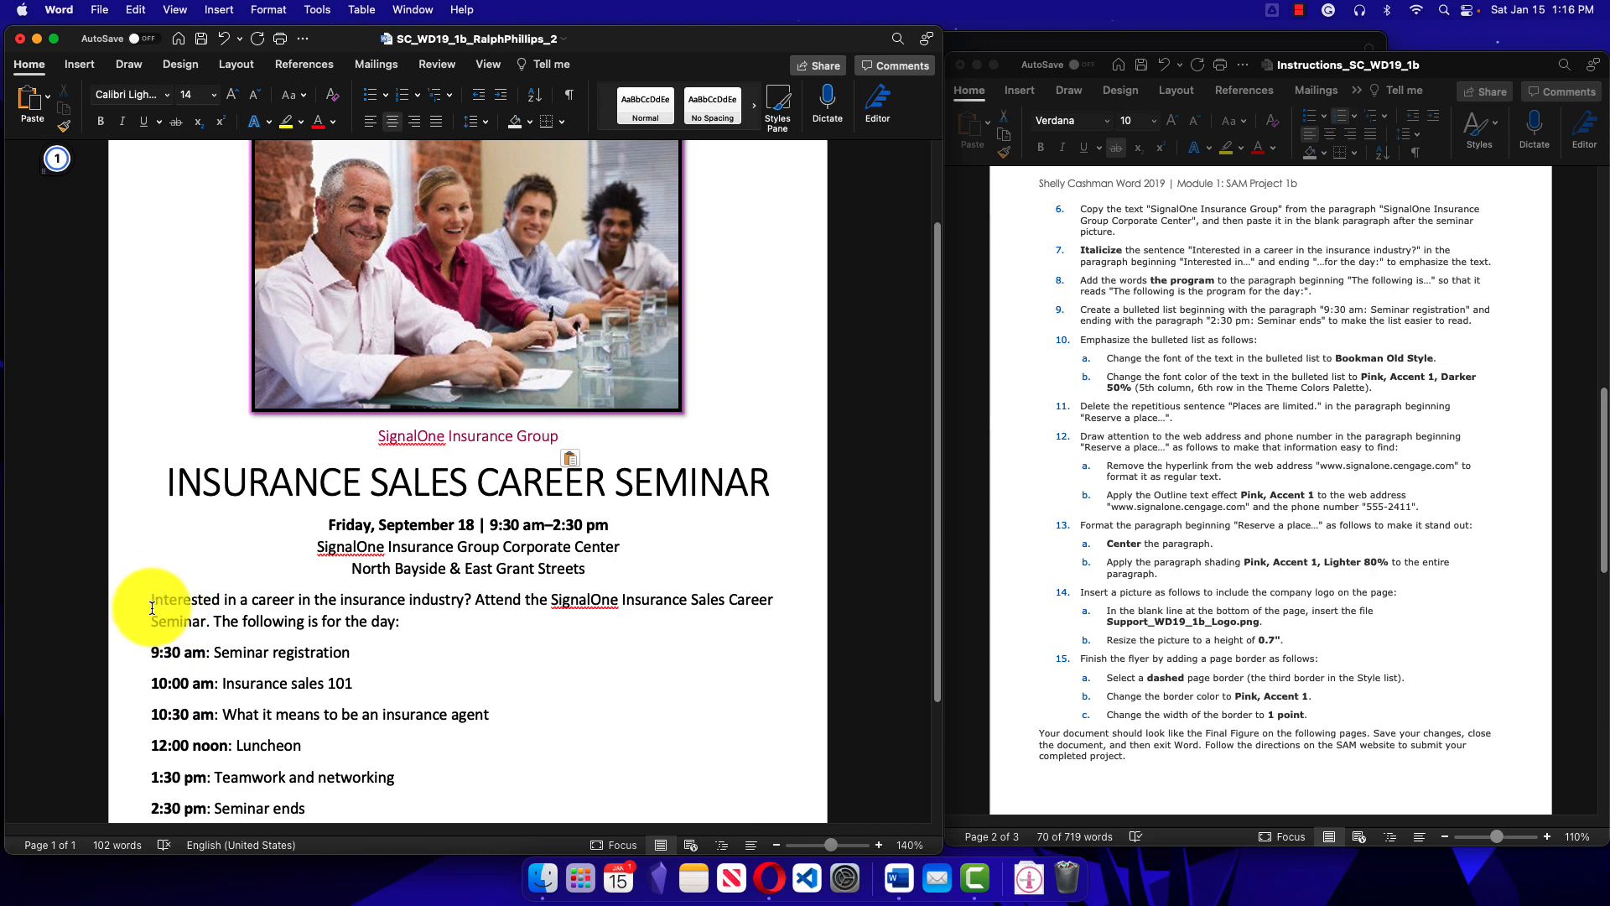
pyautogui.moveTo(148, 599); pyautogui.dragTo(417, 622)
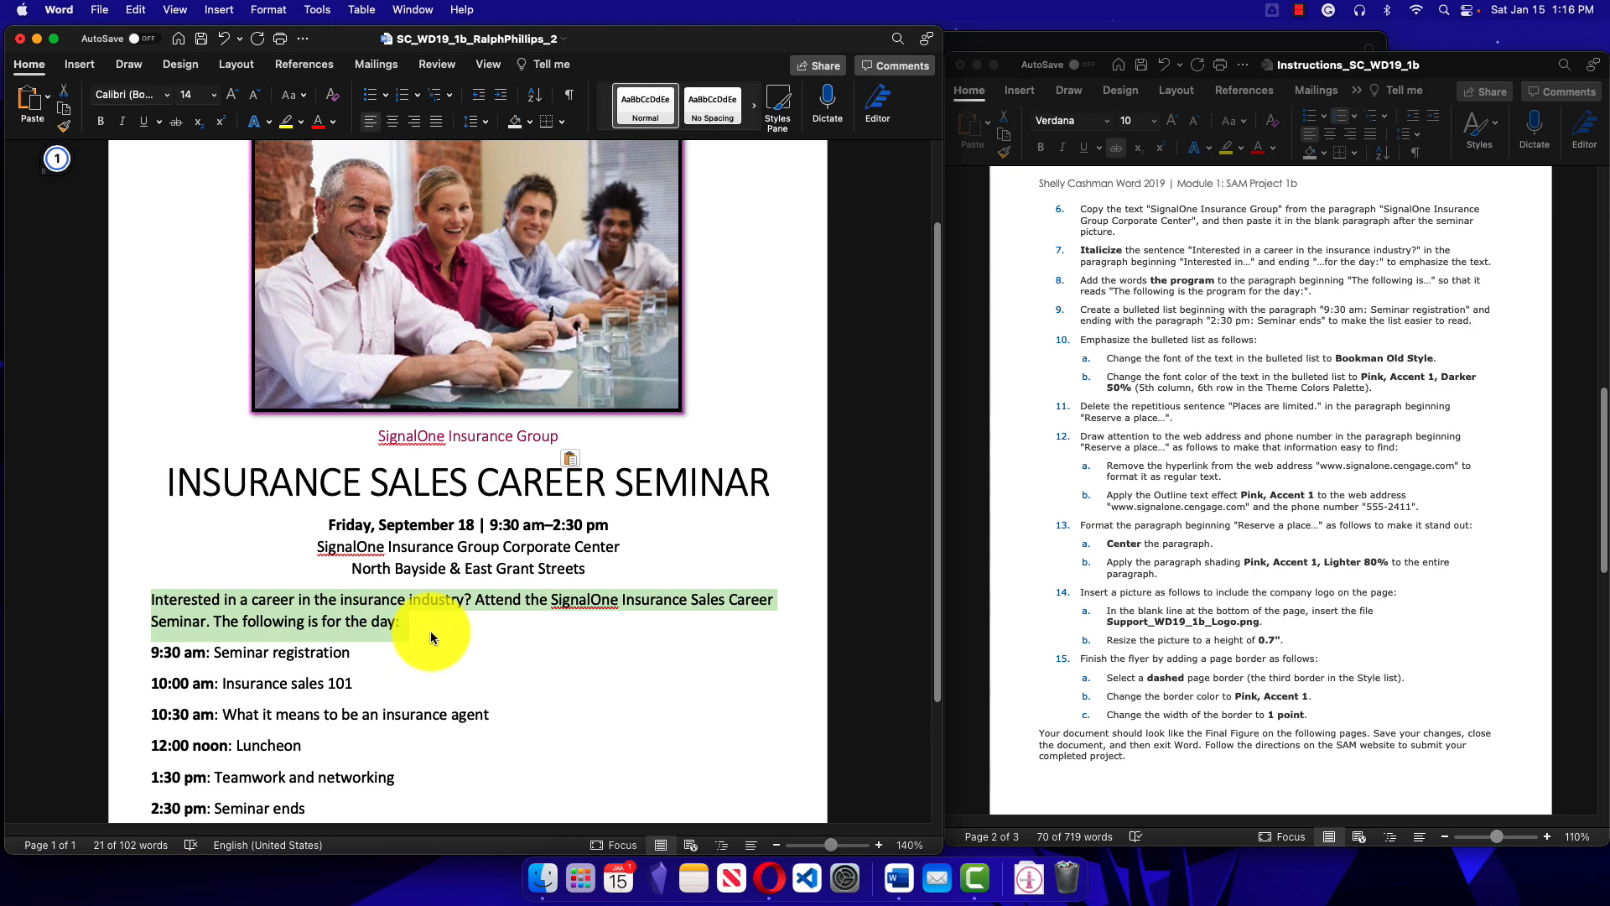
pyautogui.click(408, 626)
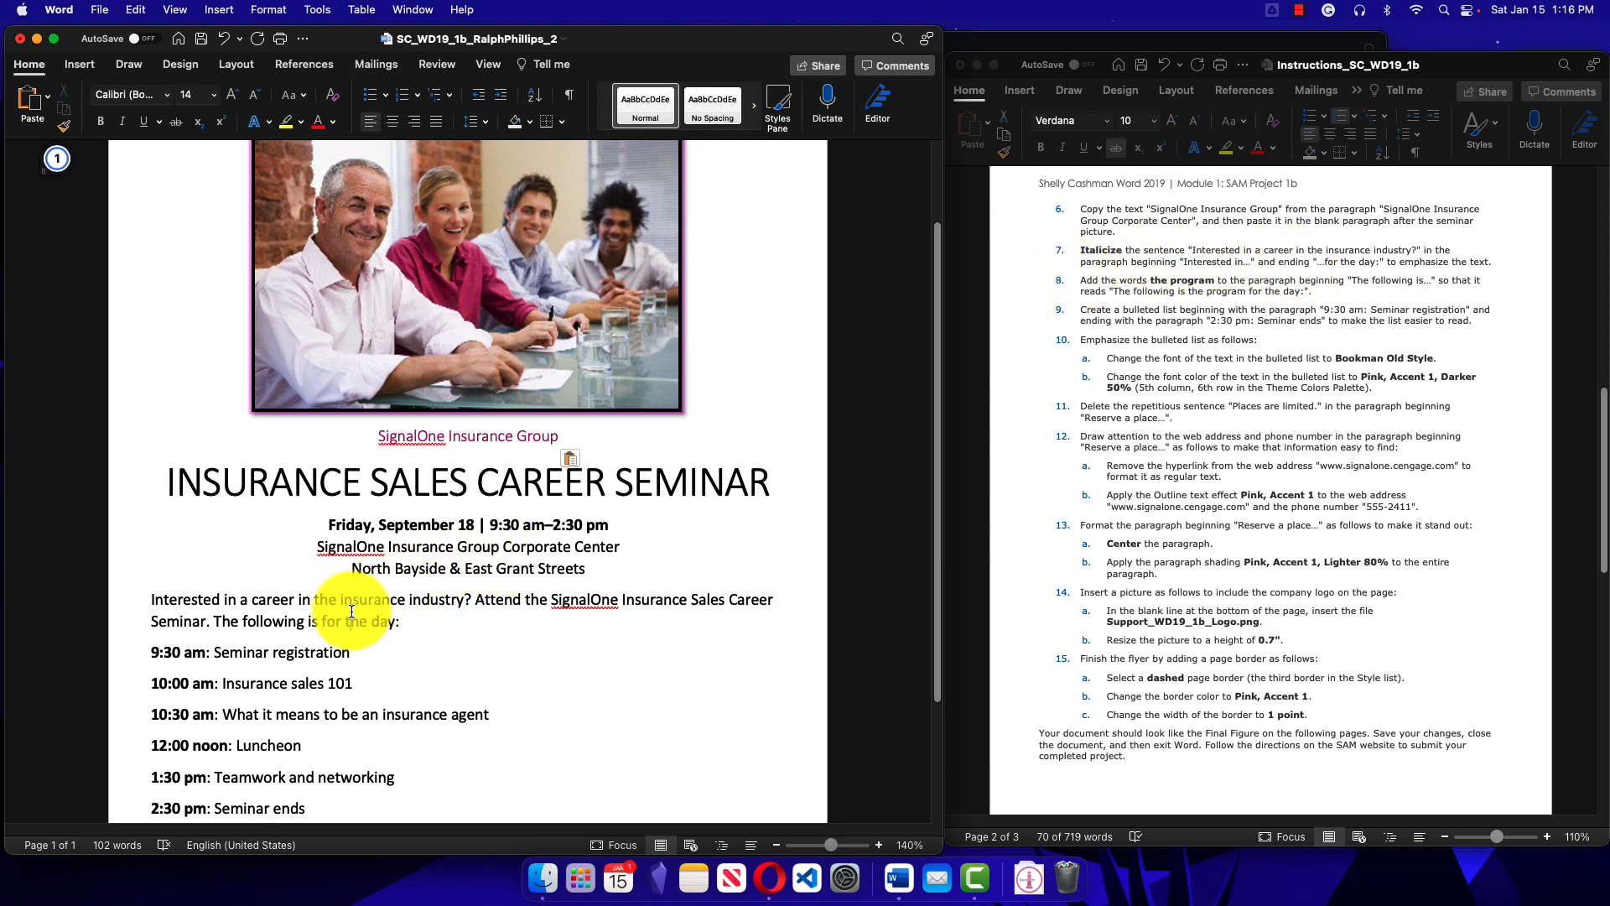
pyautogui.moveTo(152, 601); pyautogui.dragTo(474, 601)
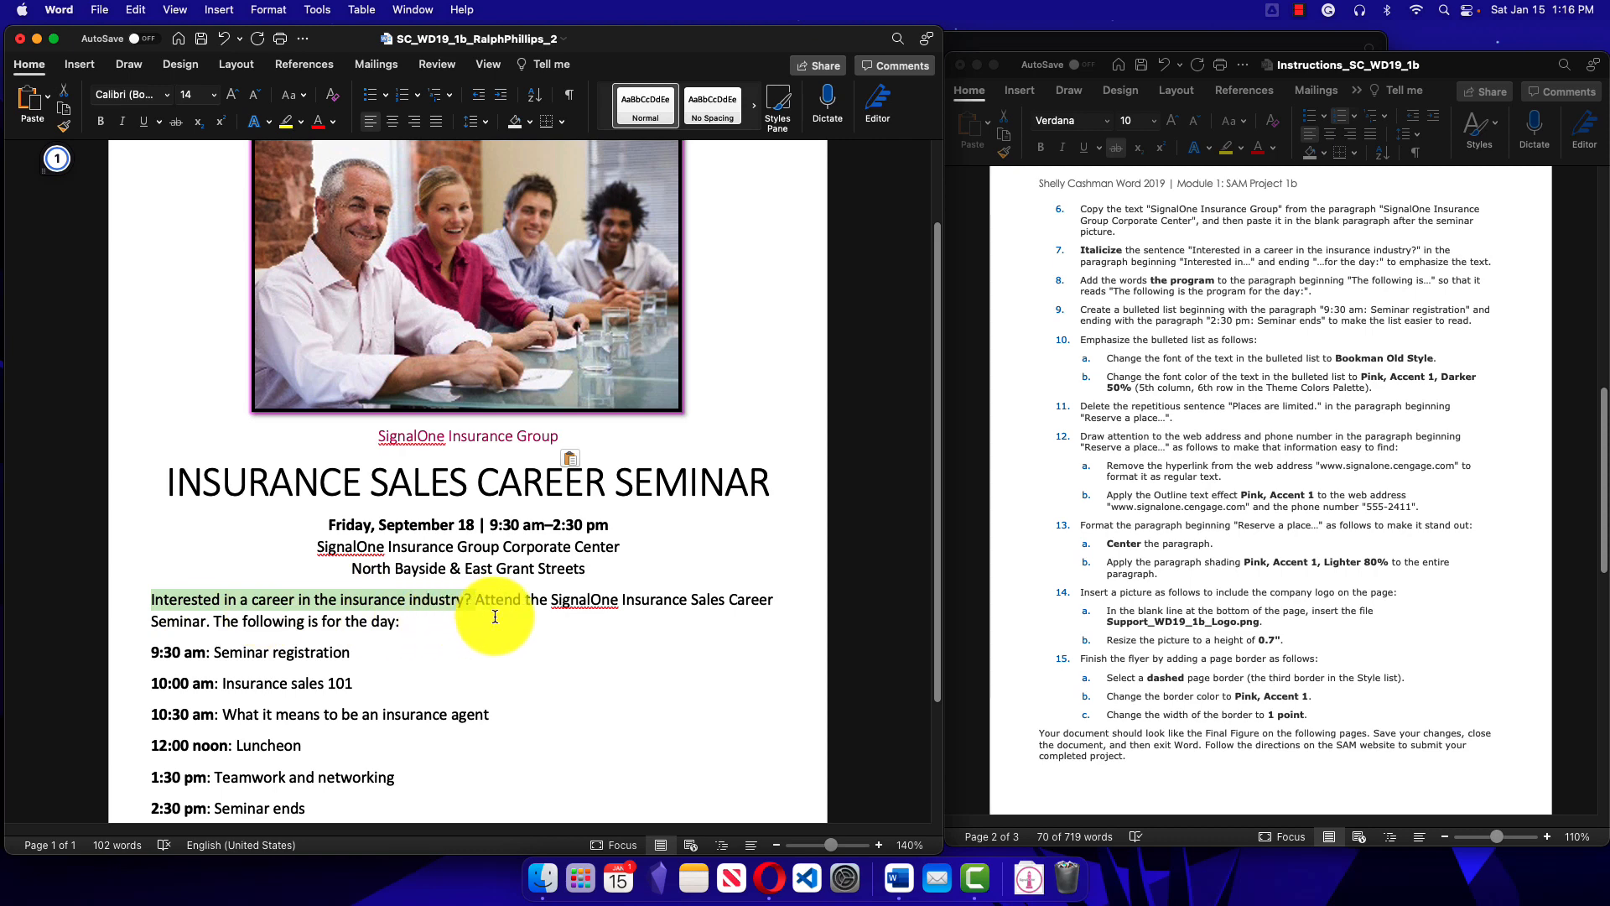
pyautogui.click(526, 603)
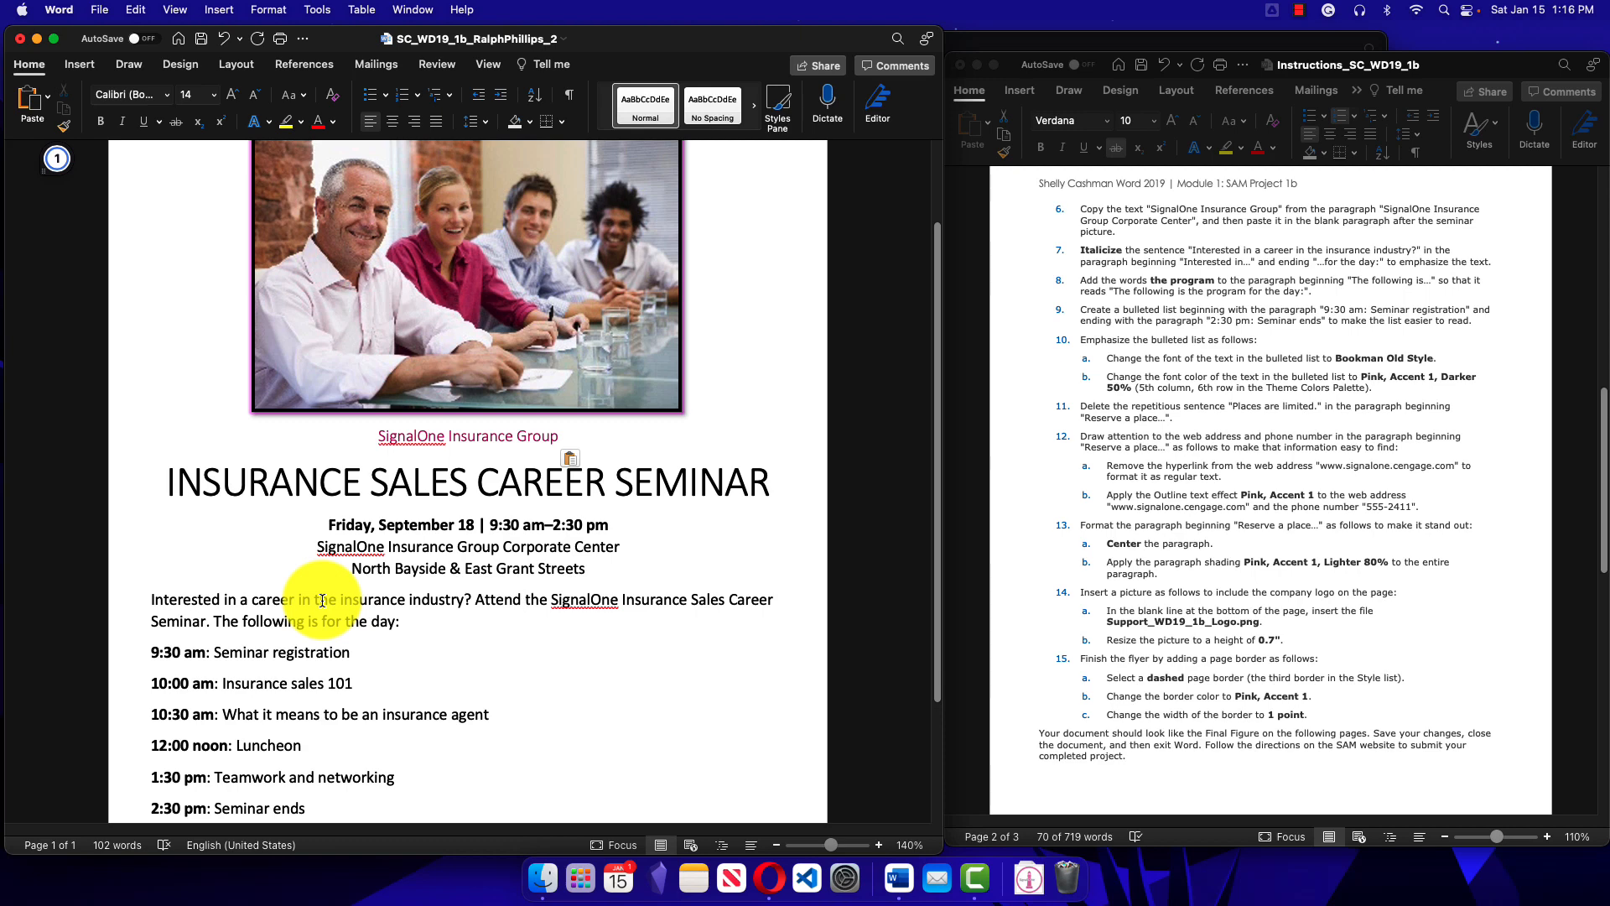
pyautogui.keyDown('super'); pyautogui.click(272, 601); pyautogui.keyUp('super')
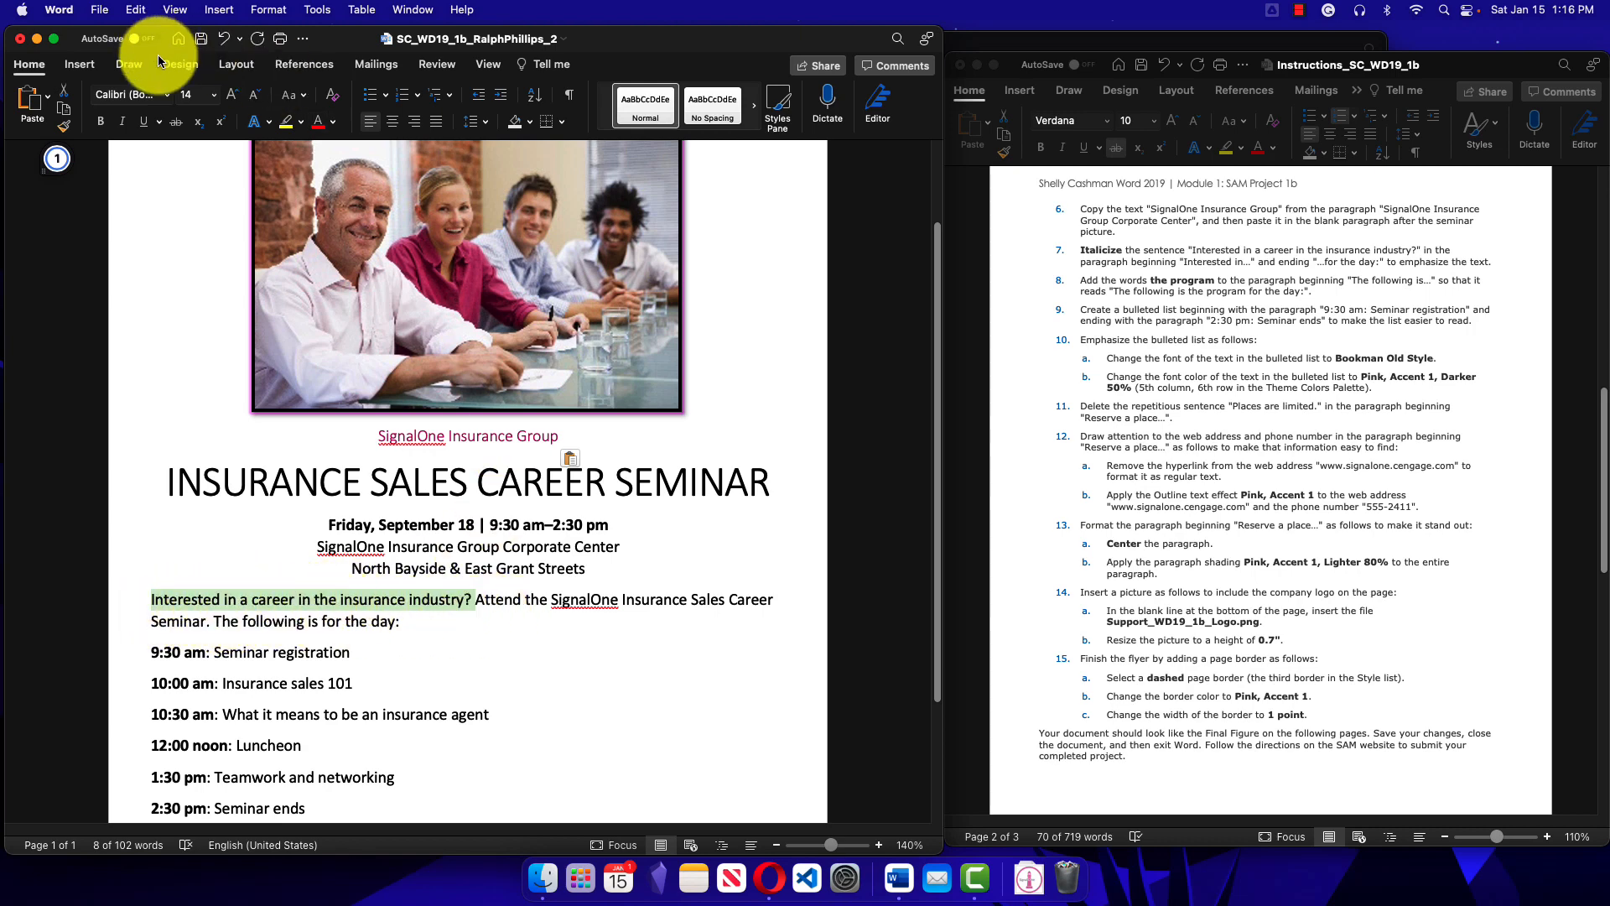
pyautogui.click(123, 124)
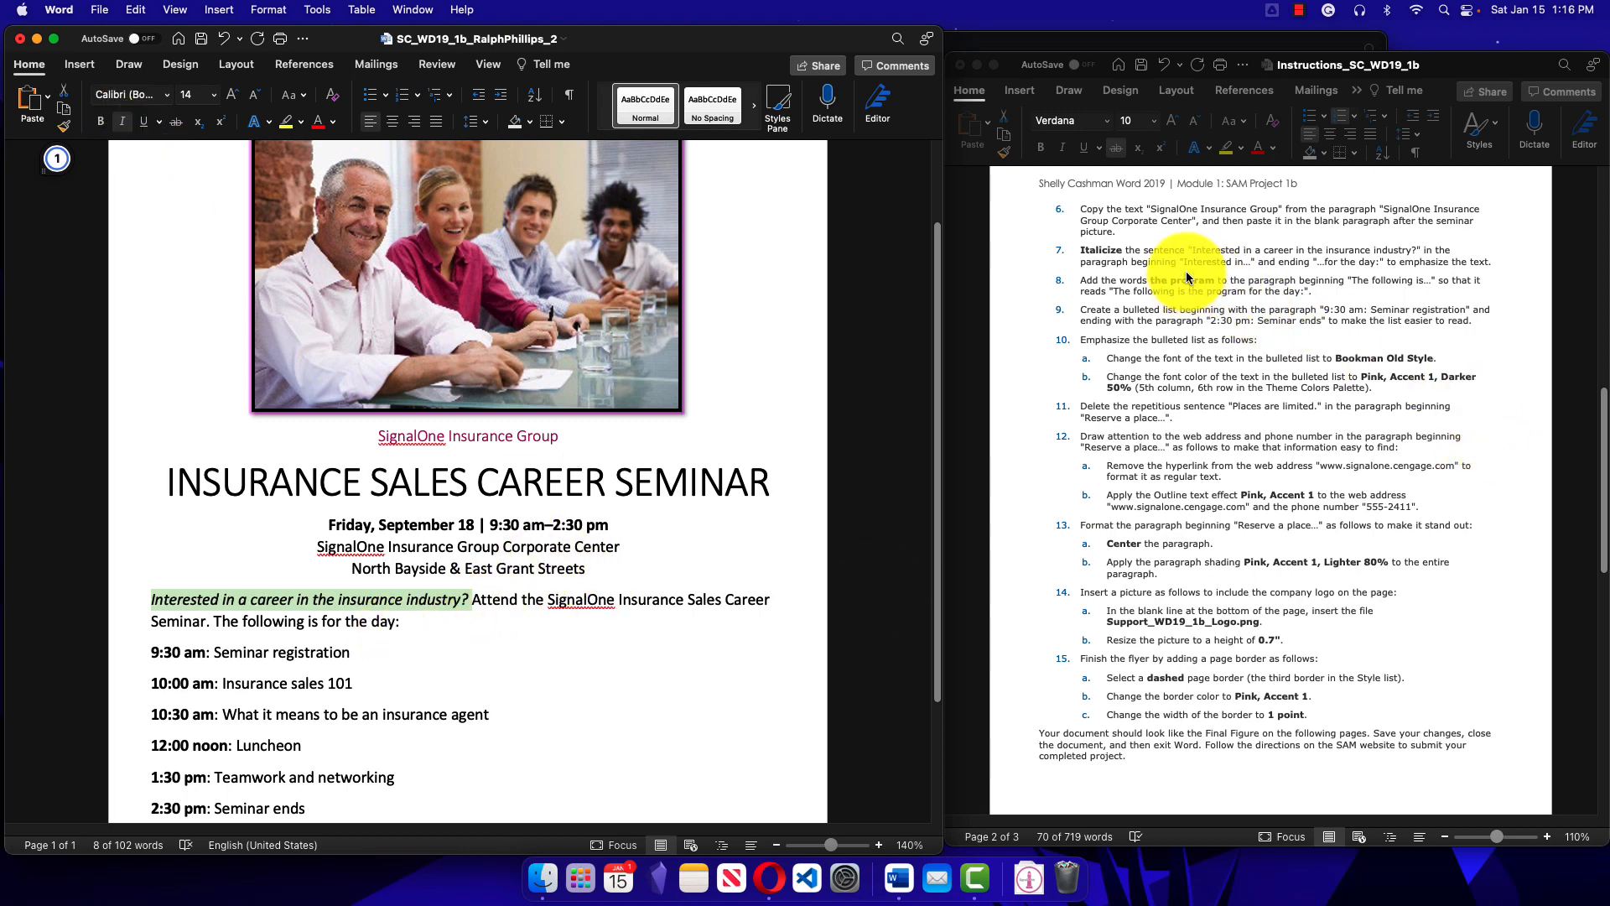
# Step: Apply strikethrough to project steps 6 and 7 in the instructions document
pyautogui.click(1090, 214)
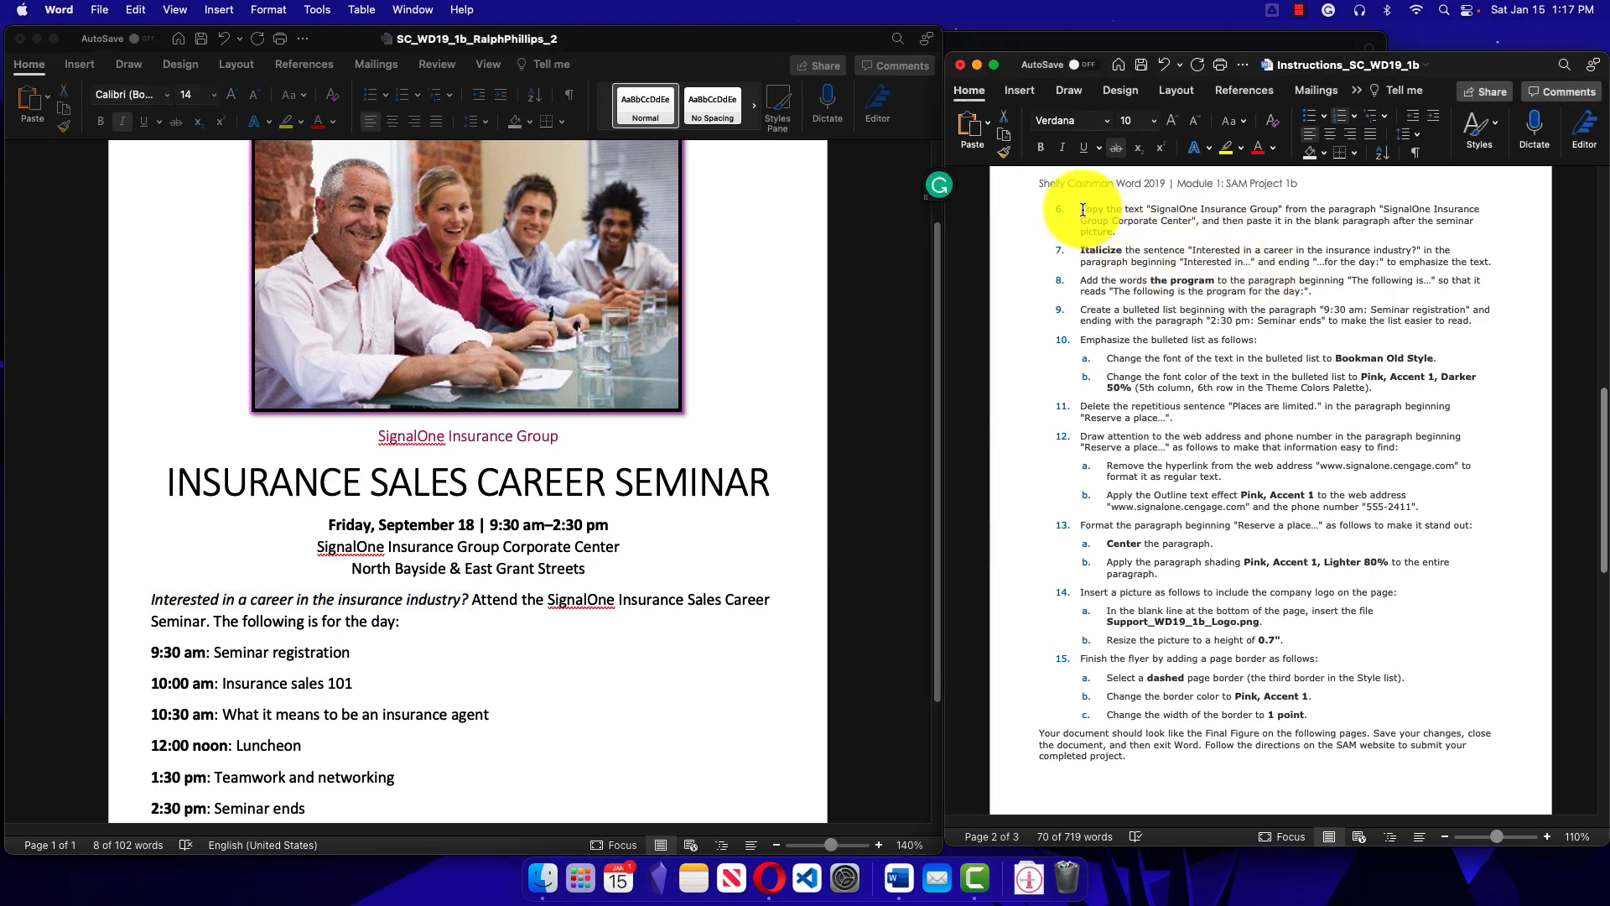
pyautogui.moveTo(1081, 212); pyautogui.dragTo(1494, 262)
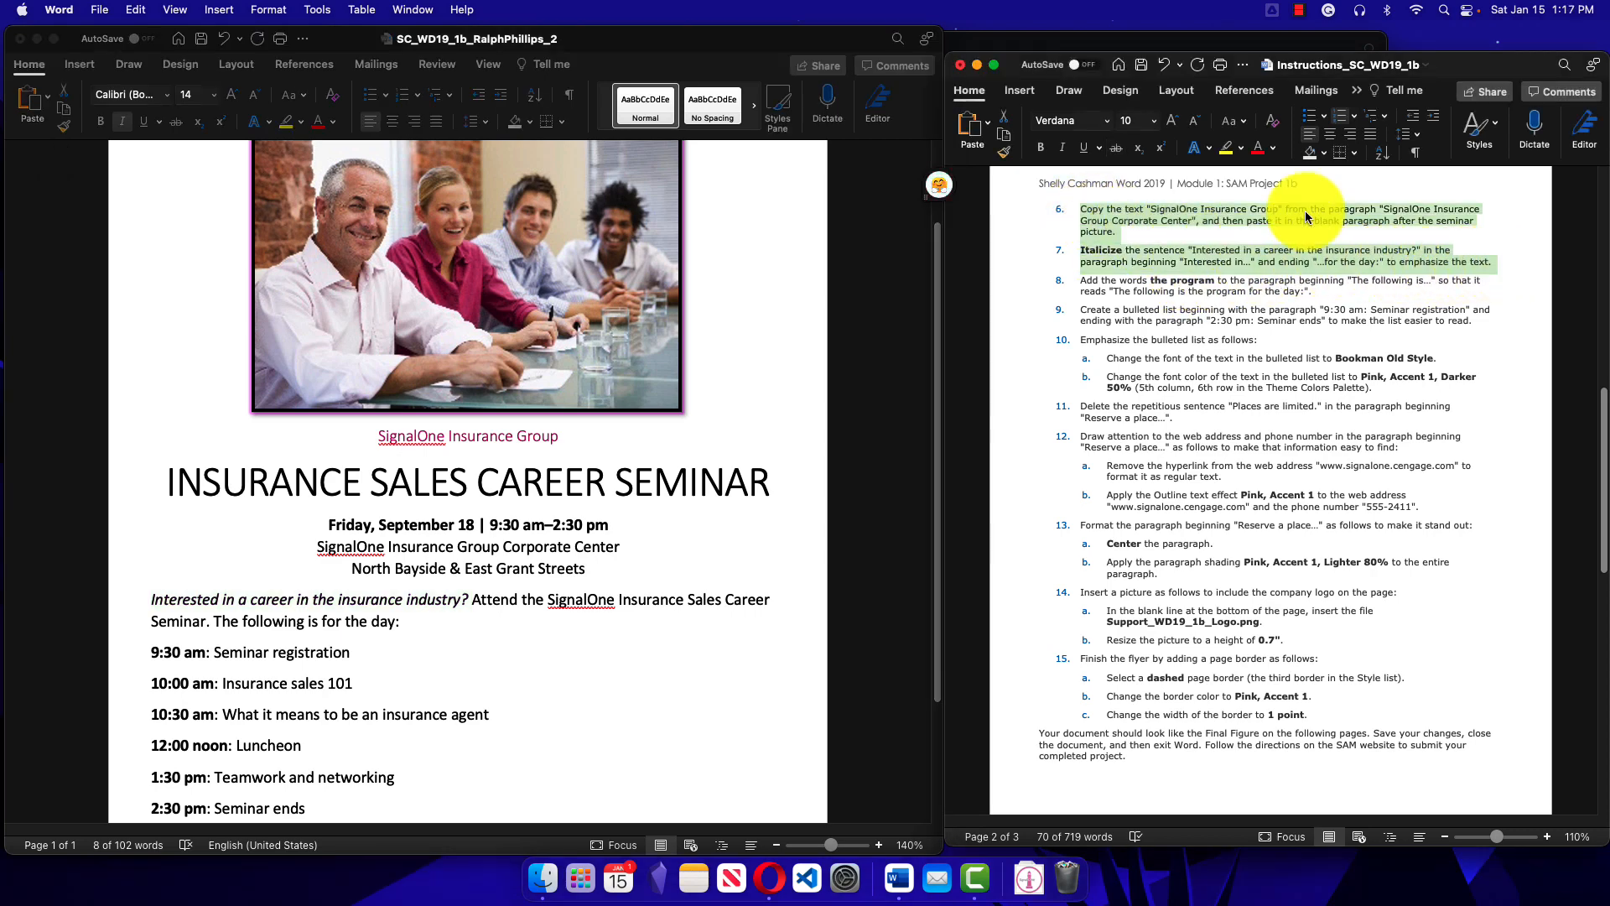
pyautogui.click(1116, 149)
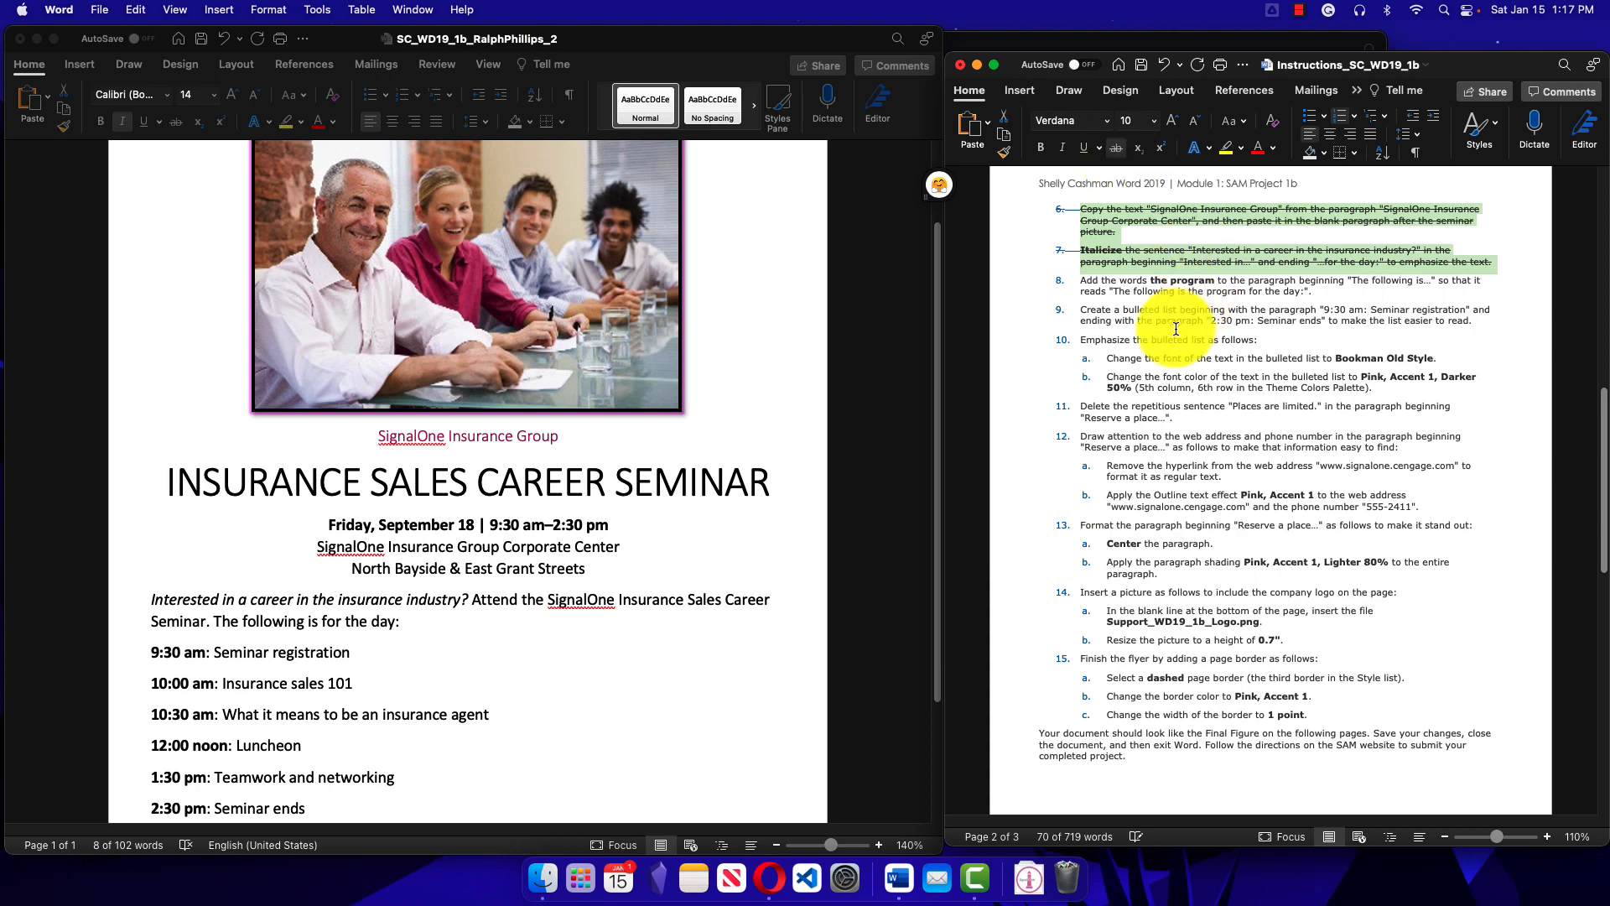
pyautogui.click(1141, 317)
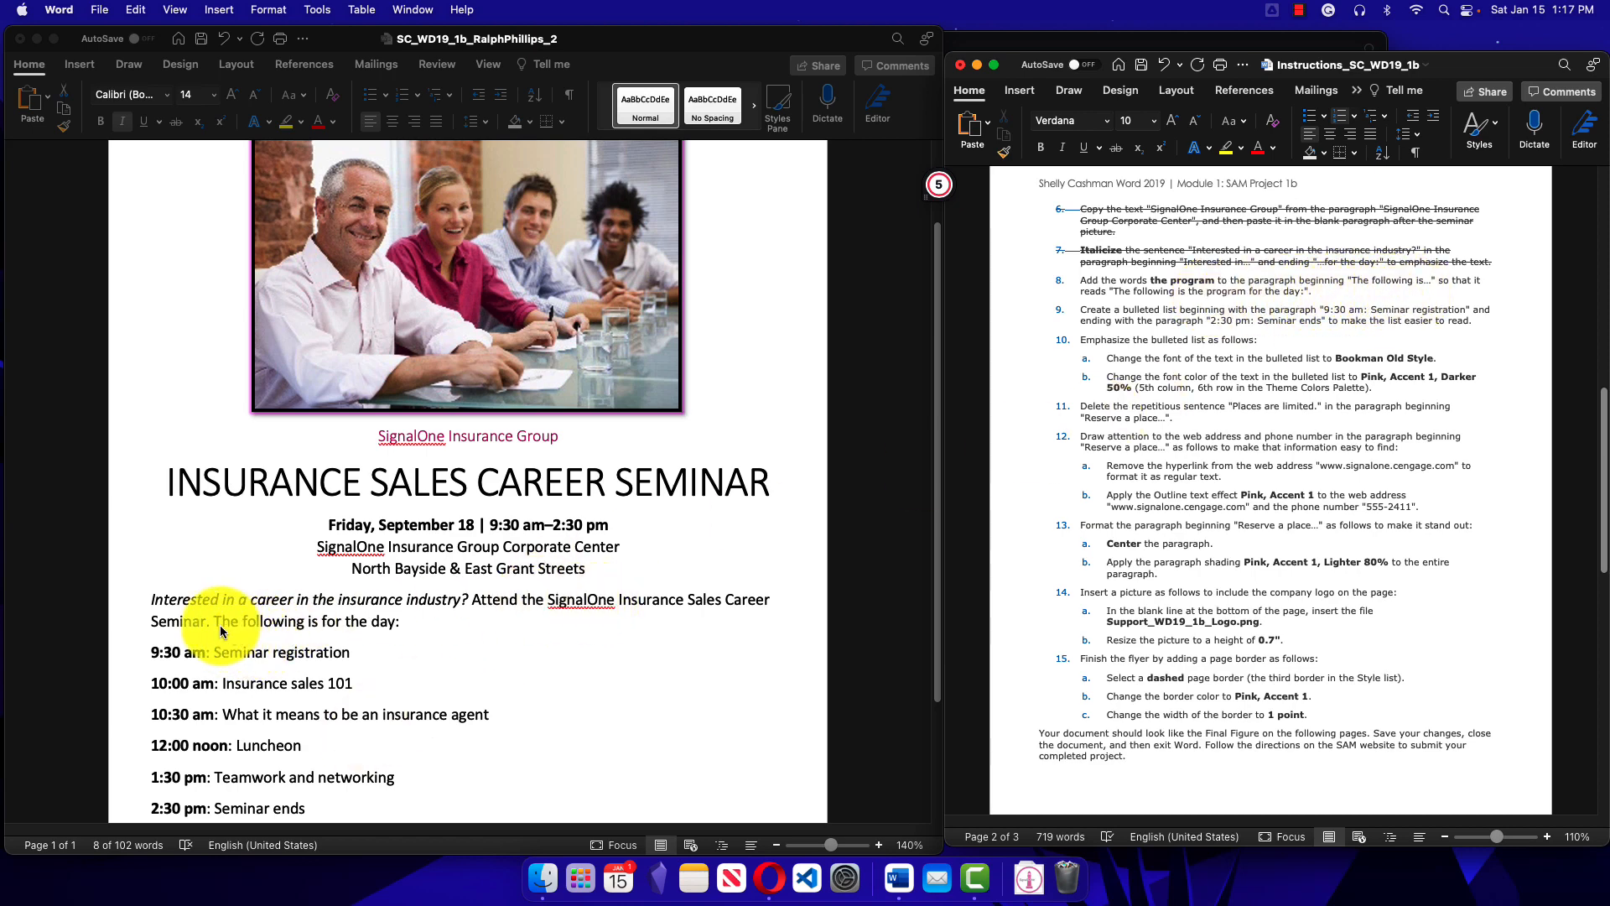
# Step: Insert the words "the program" in the flyer so the sentence reads "The following is the program for the day:"
pyautogui.click(326, 626)
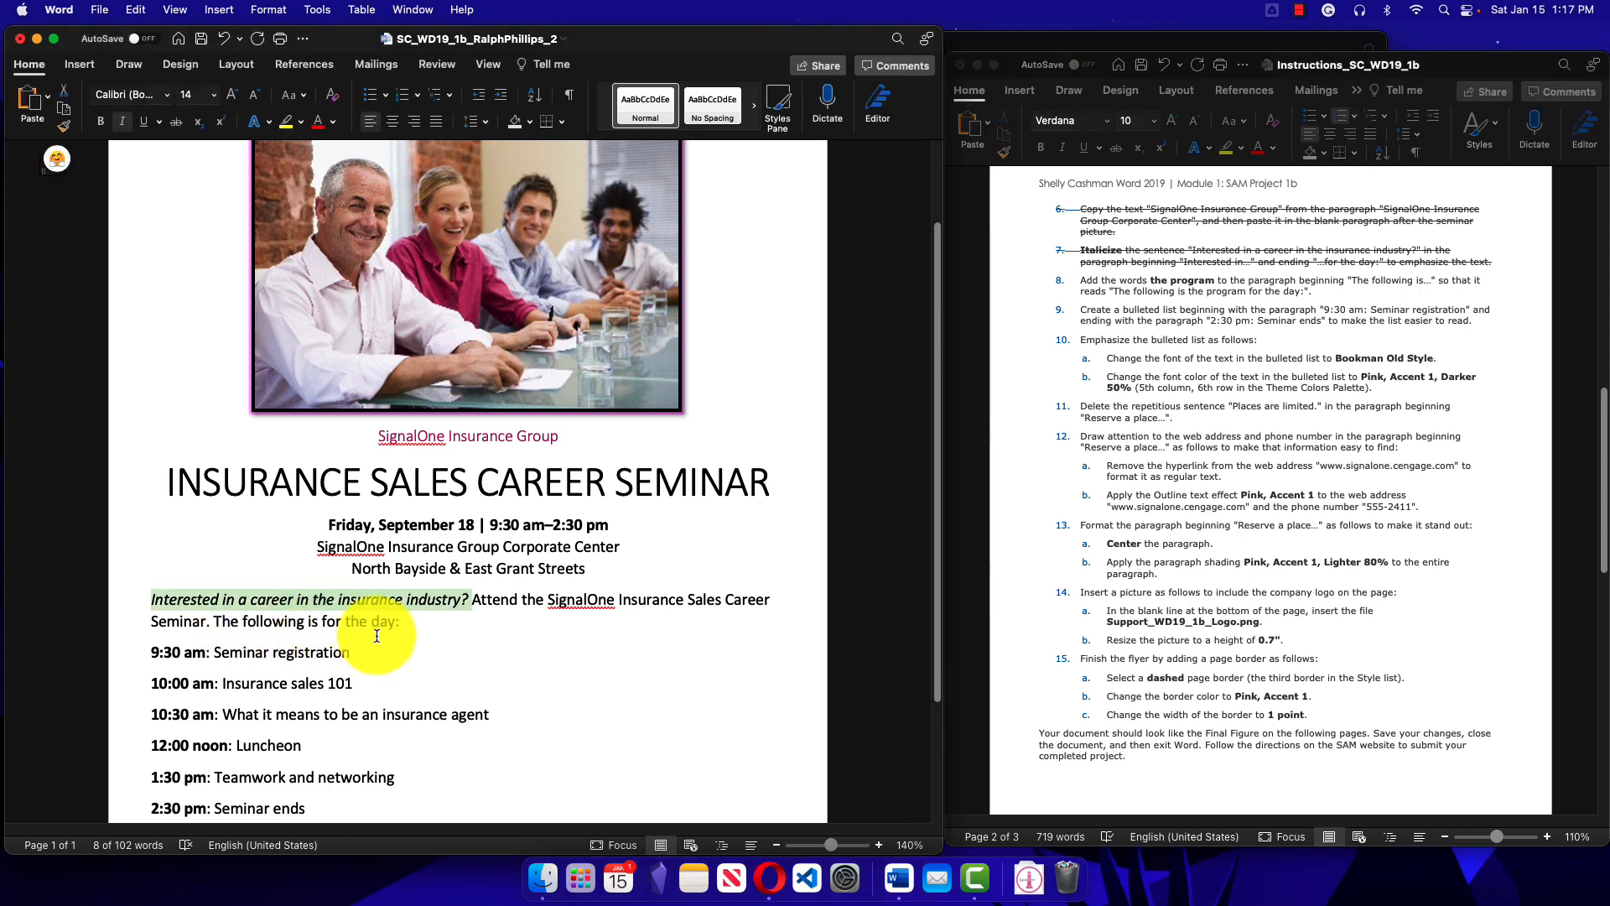
pyautogui.click(327, 624)
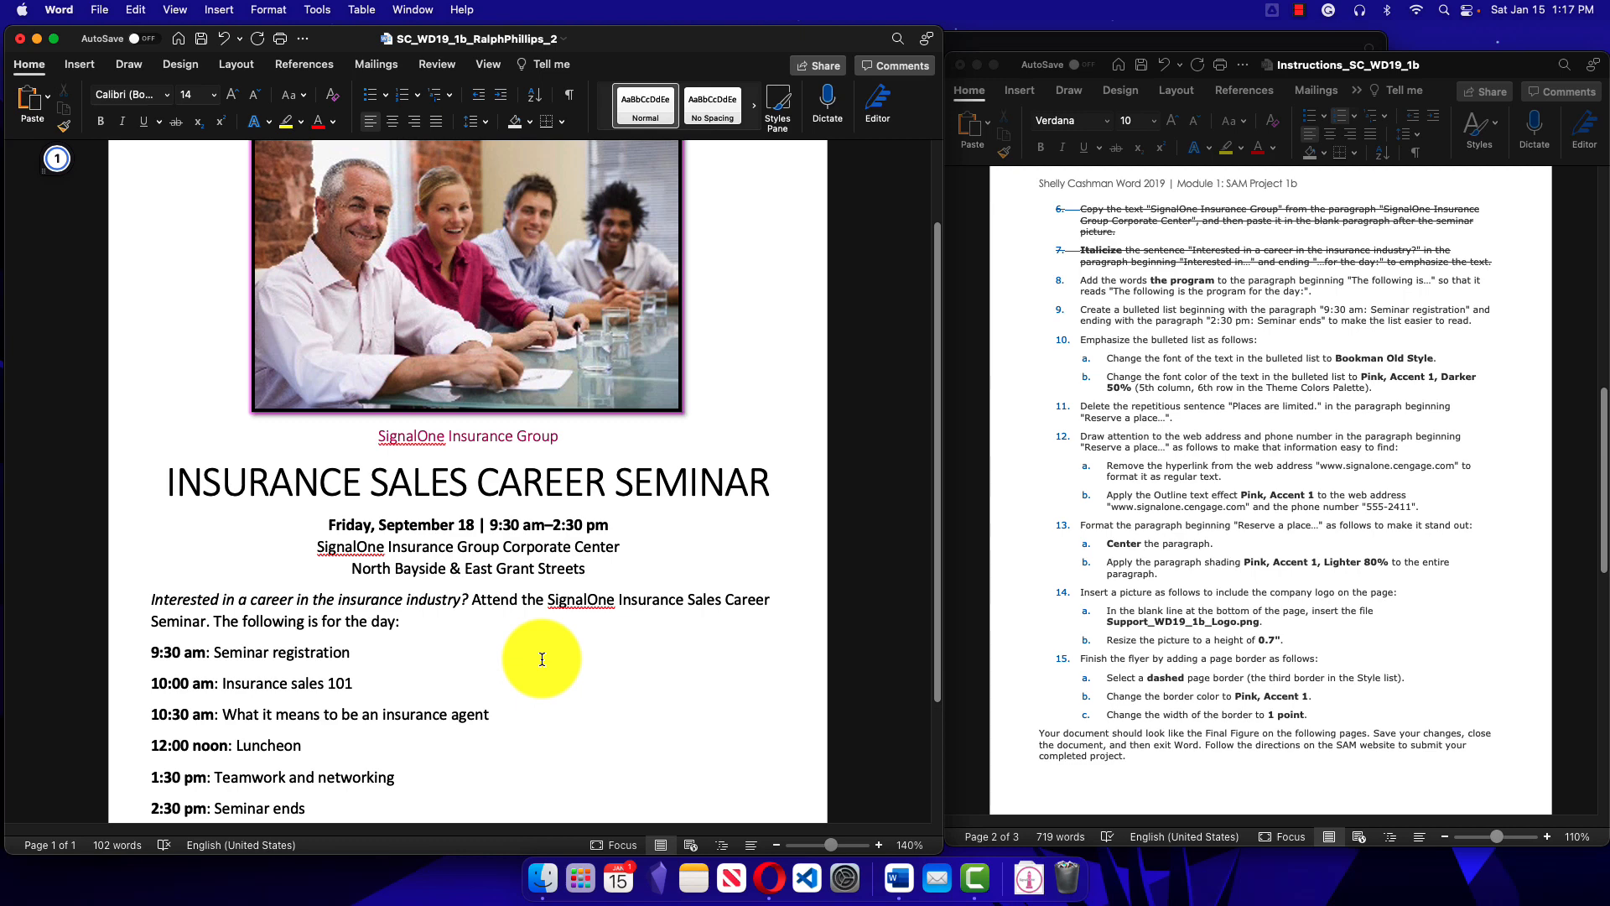
pyautogui.write('the progr ')
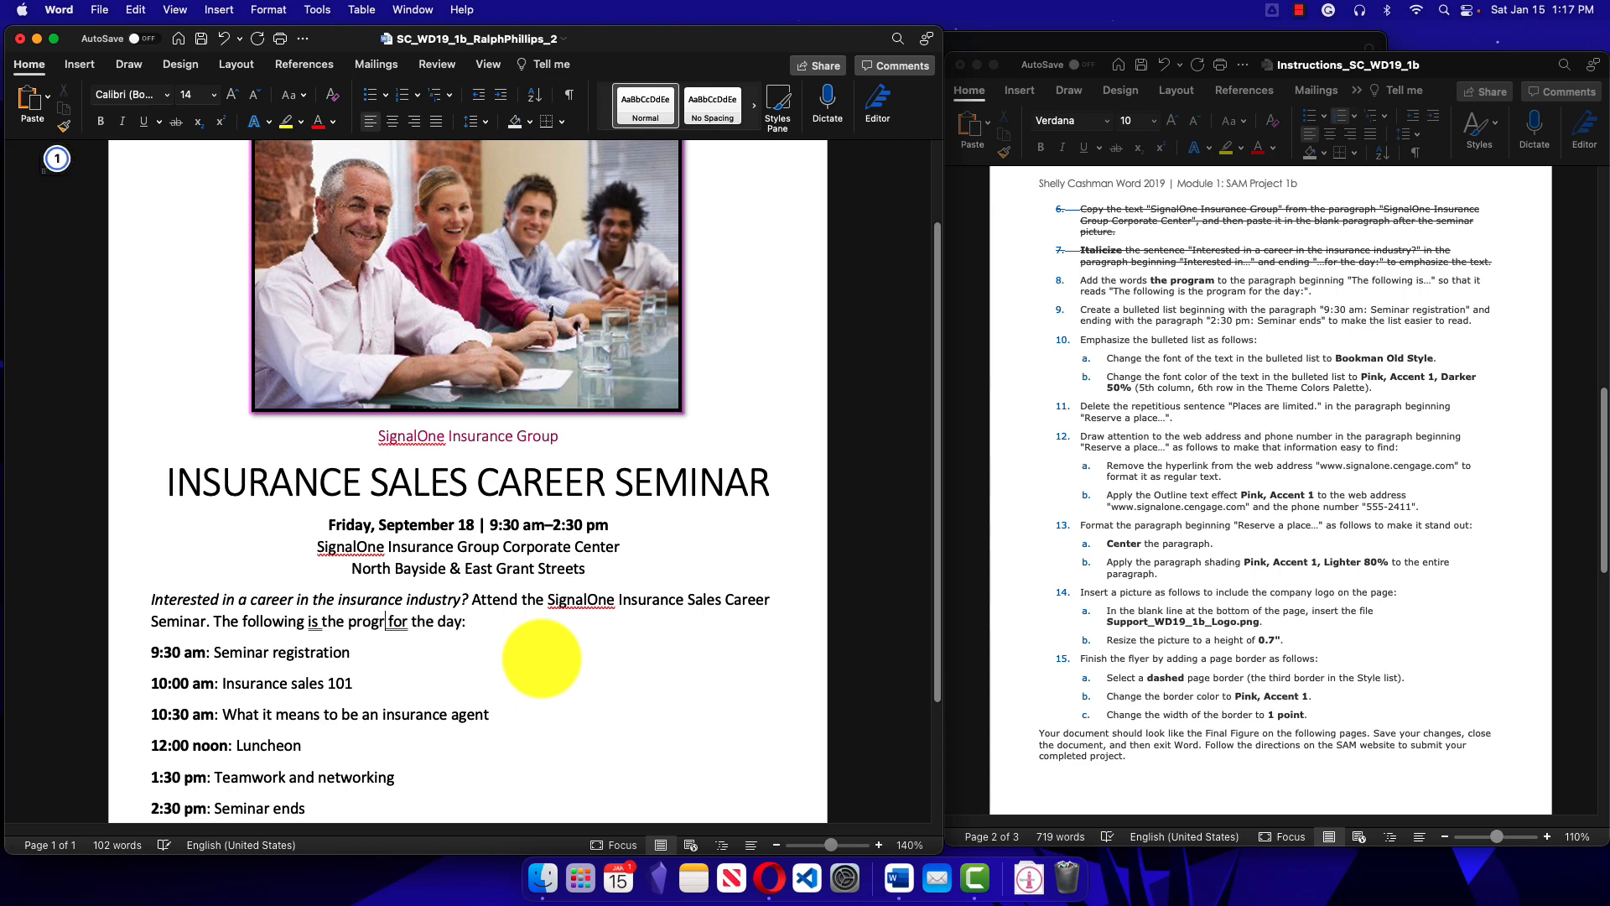
pyautogui.write('am')
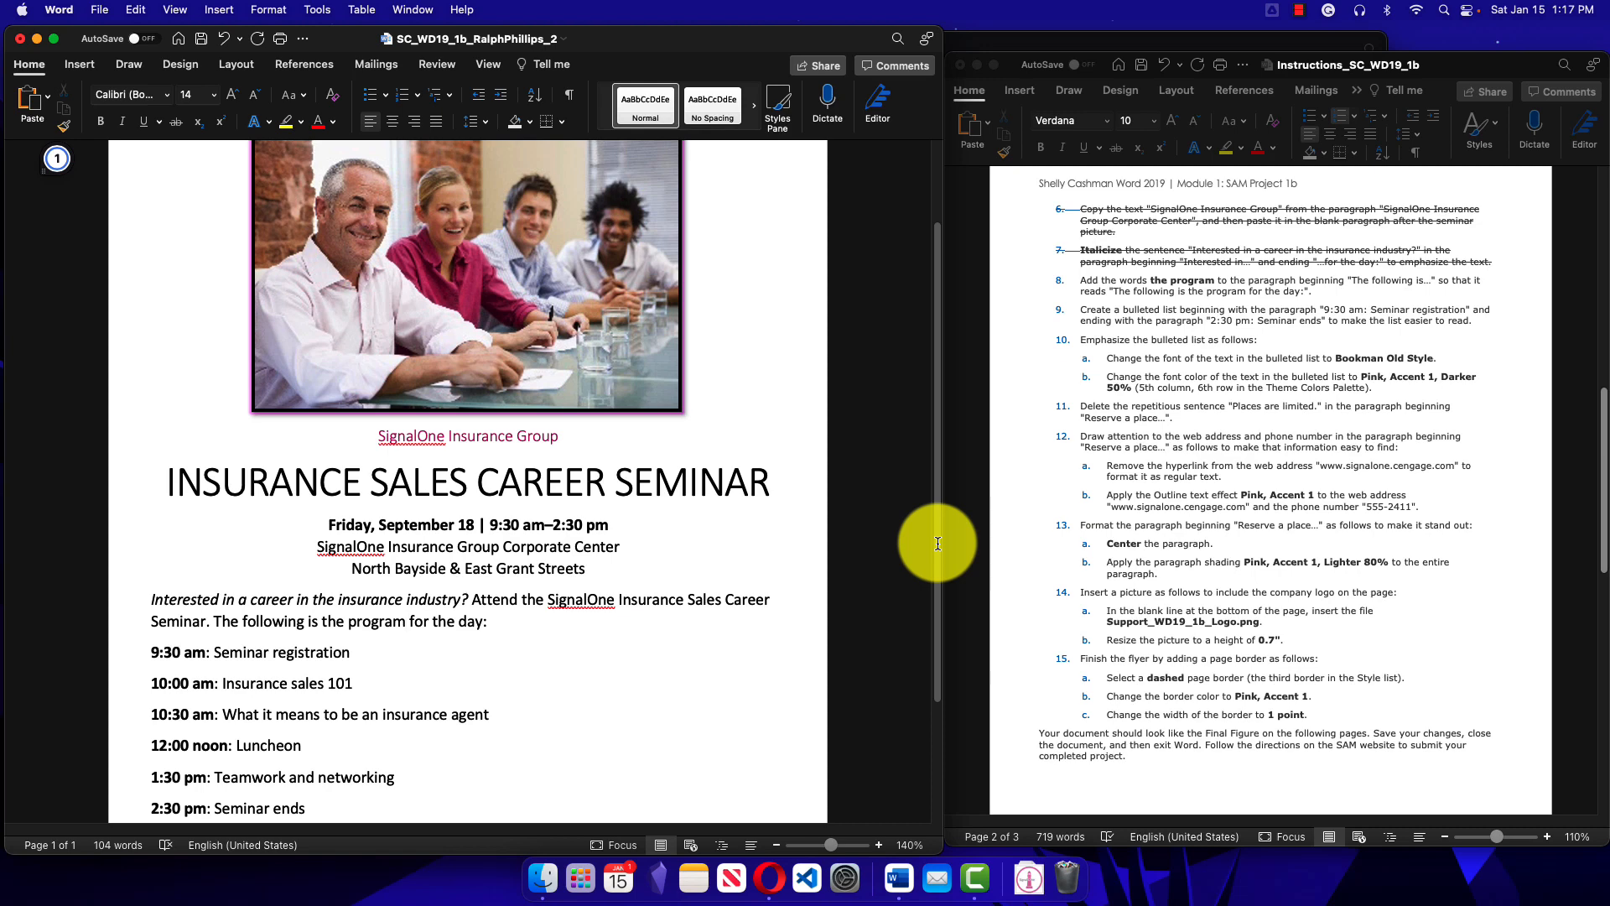
# Step: Format the flyer's schedule paragraphs from "9:30 am: Seminar registration" through "2:30 pm: Seminar ends" as a bulleted list
pyautogui.moveTo(938, 543); pyautogui.dragTo(942, 614)
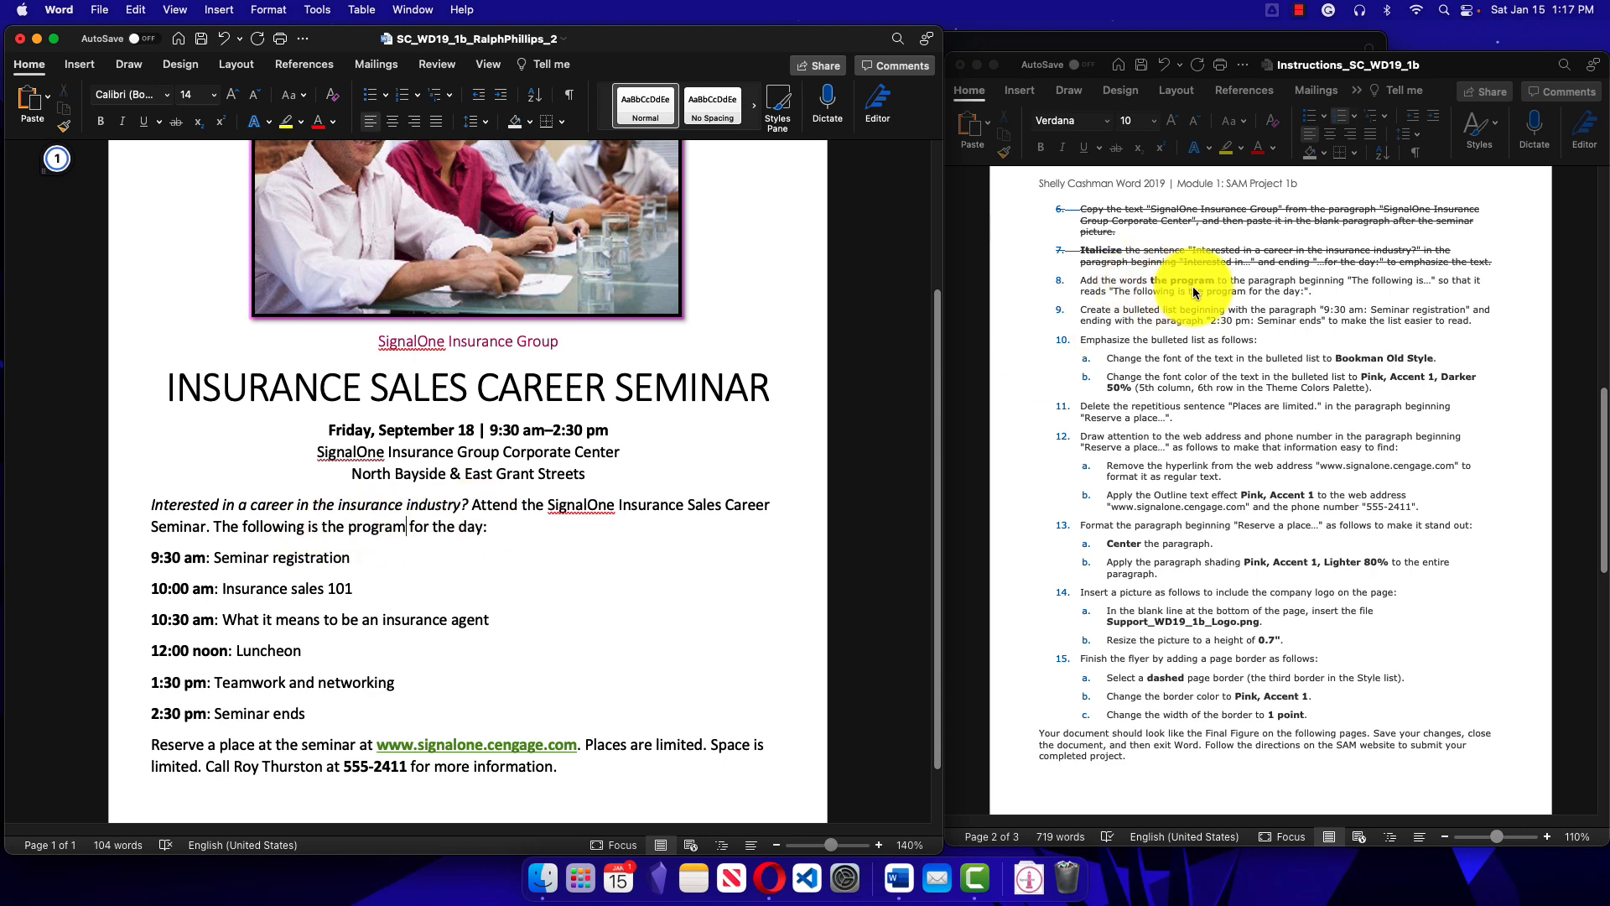
pyautogui.click(1105, 313)
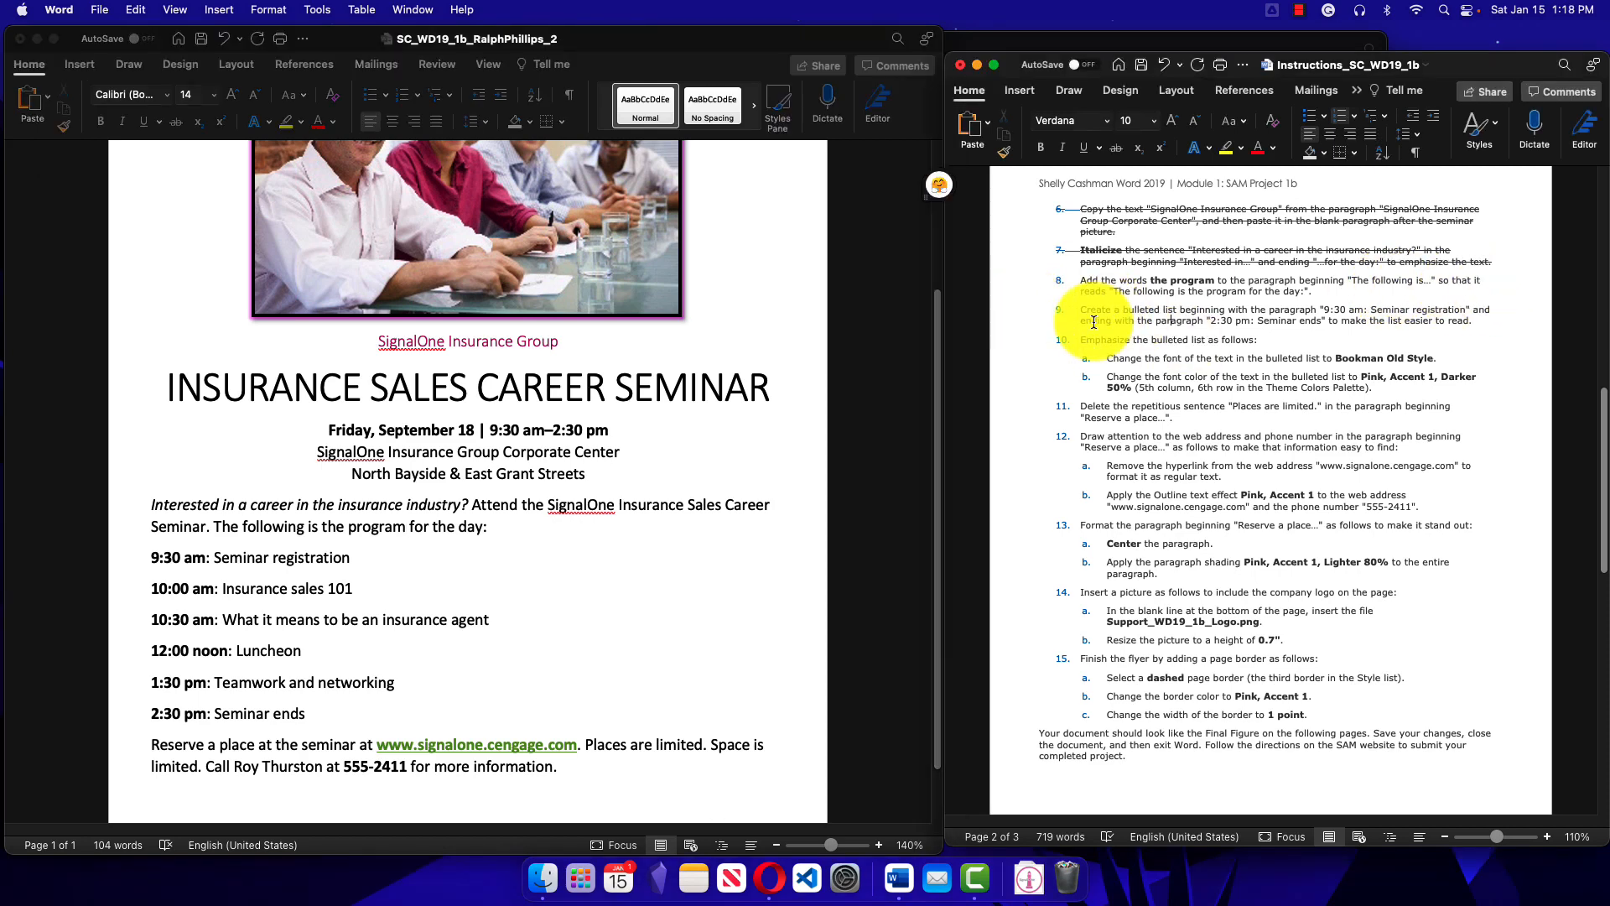
pyautogui.click(1171, 321)
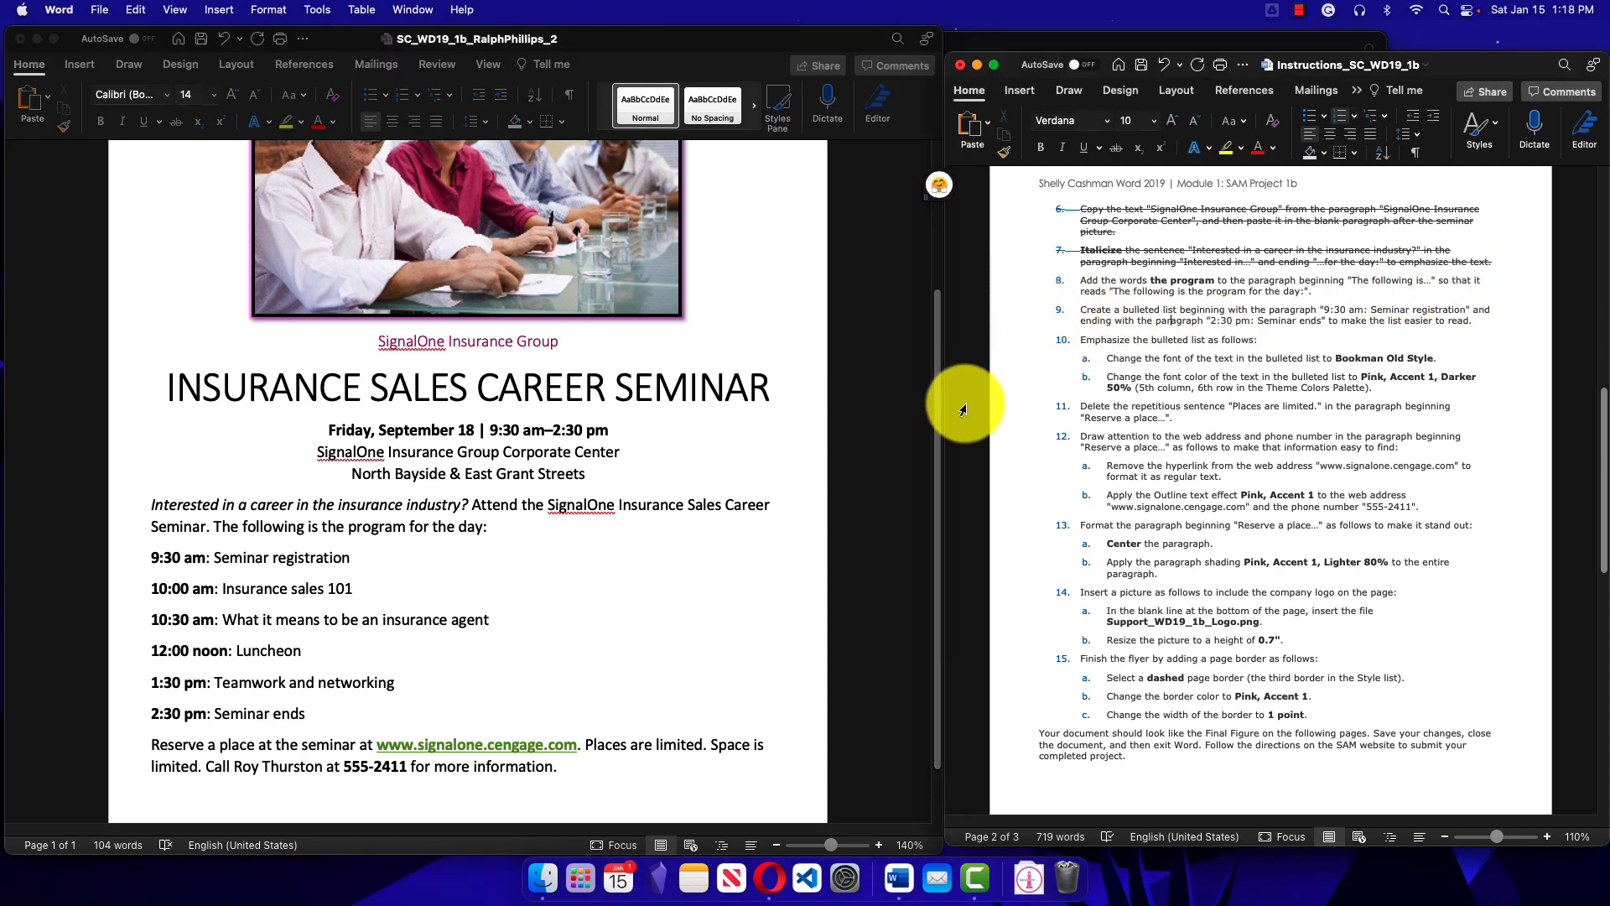
pyautogui.moveTo(937, 401); pyautogui.dragTo(933, 473)
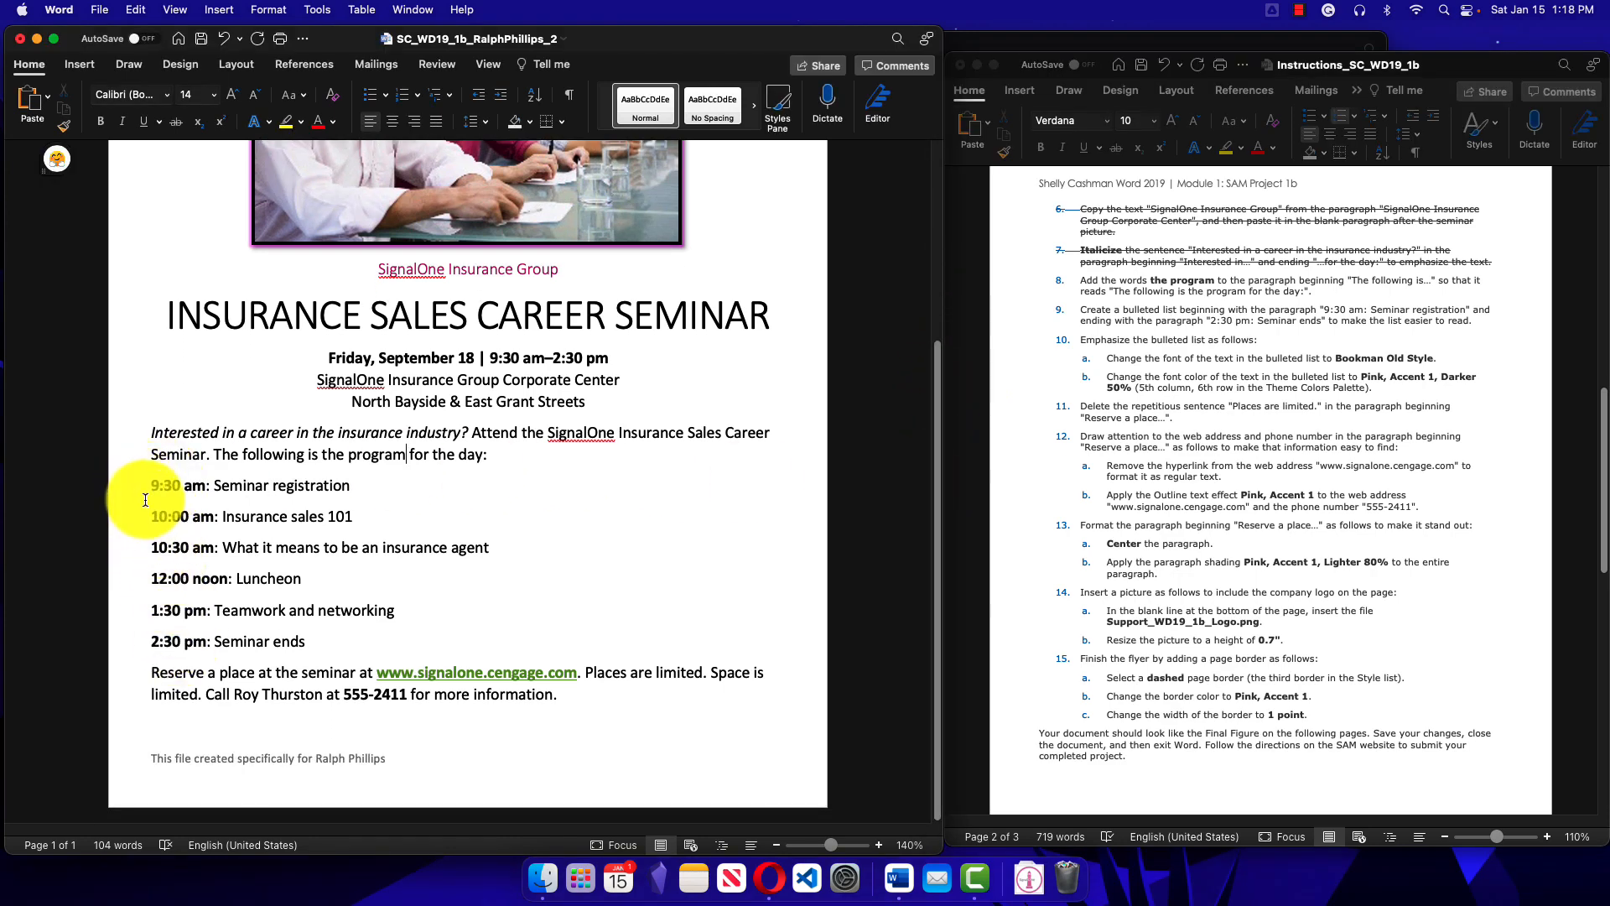
pyautogui.moveTo(147, 487); pyautogui.dragTo(450, 636)
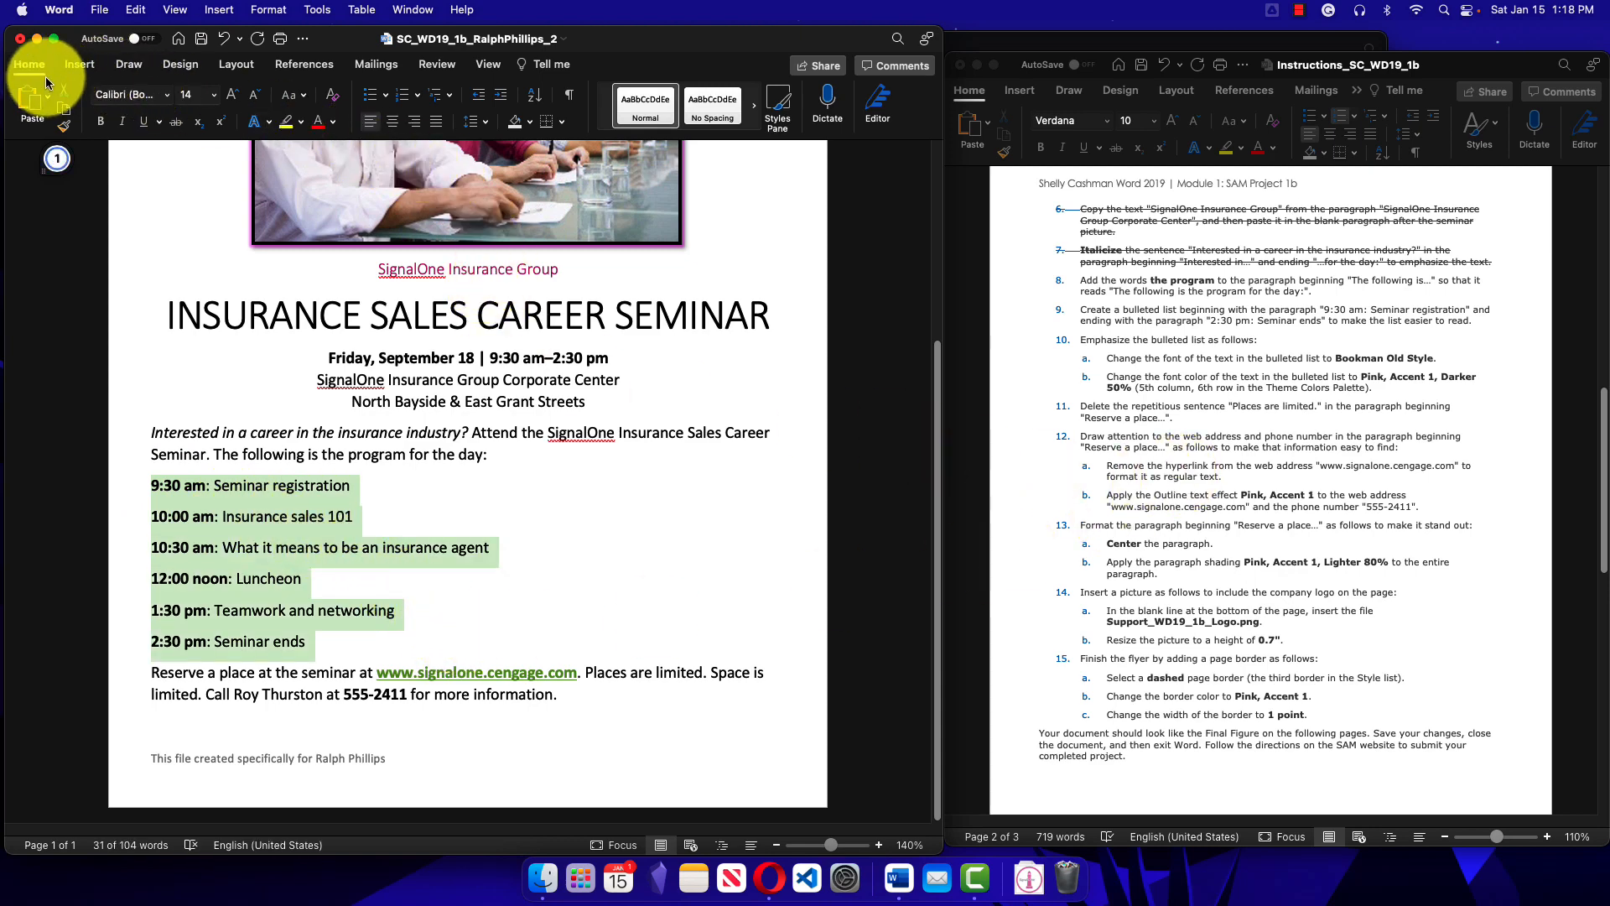
pyautogui.click(370, 99)
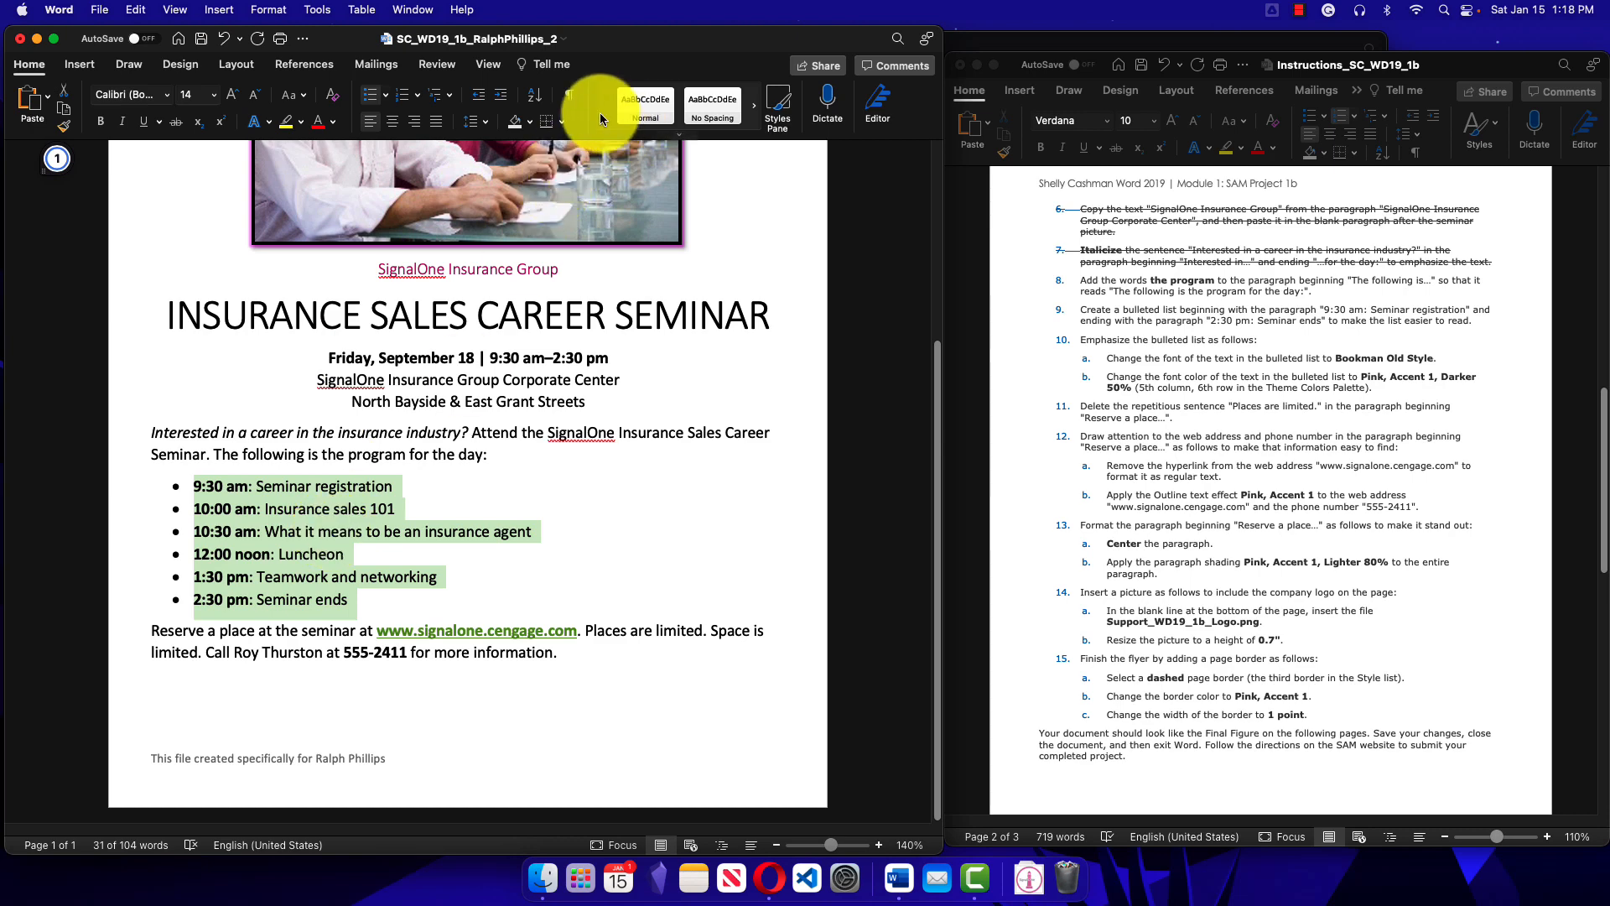
pyautogui.click(569, 98)
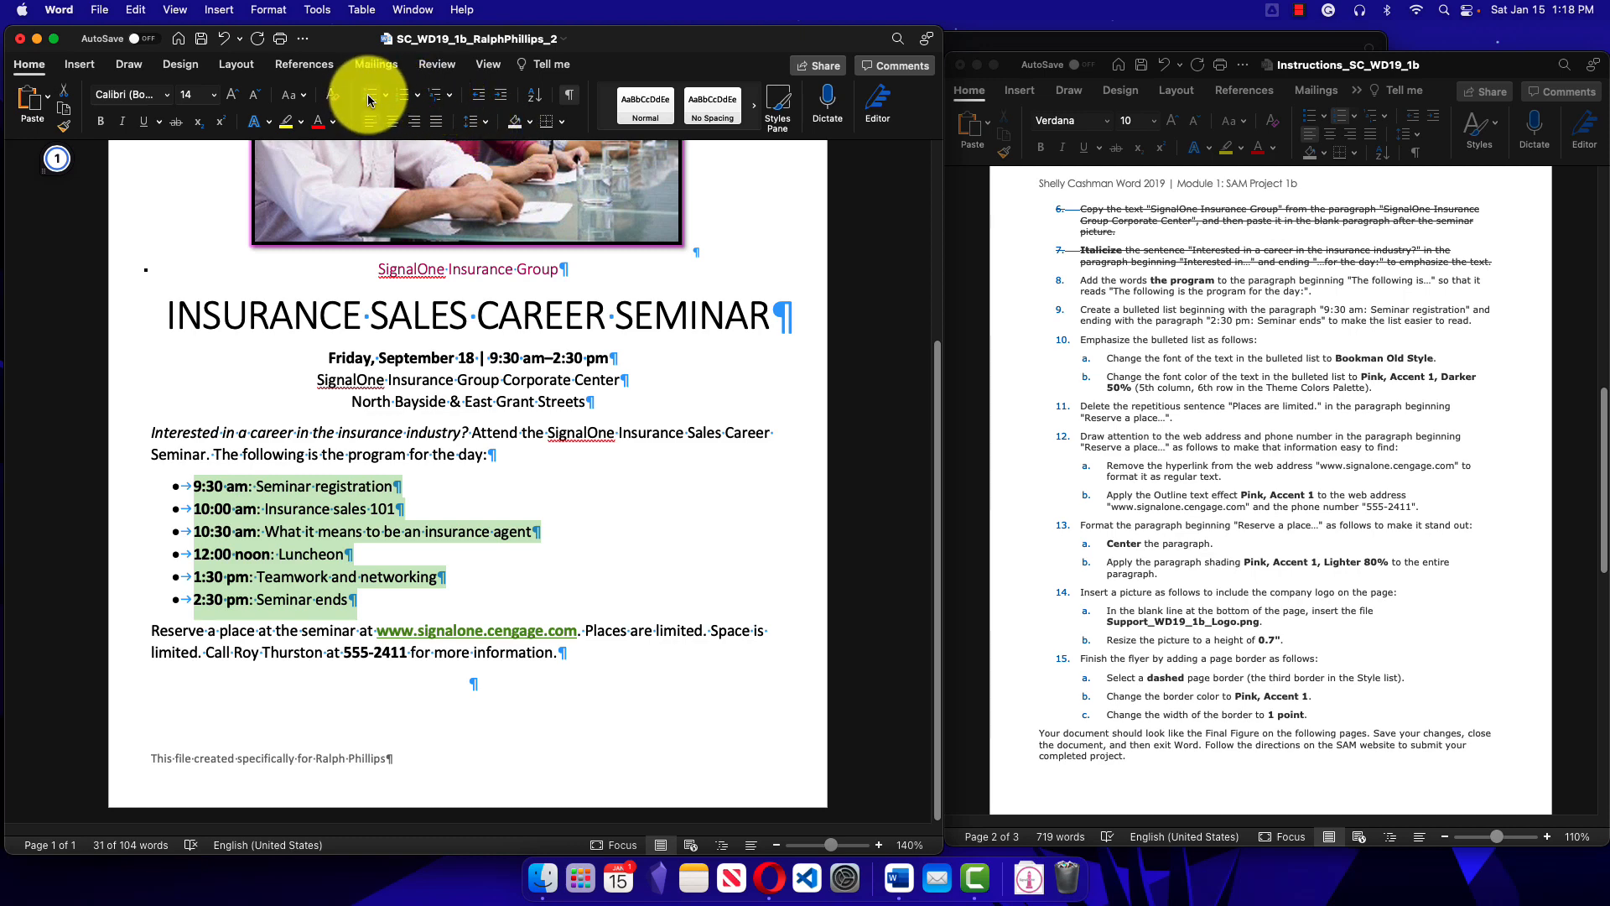
pyautogui.click(574, 97)
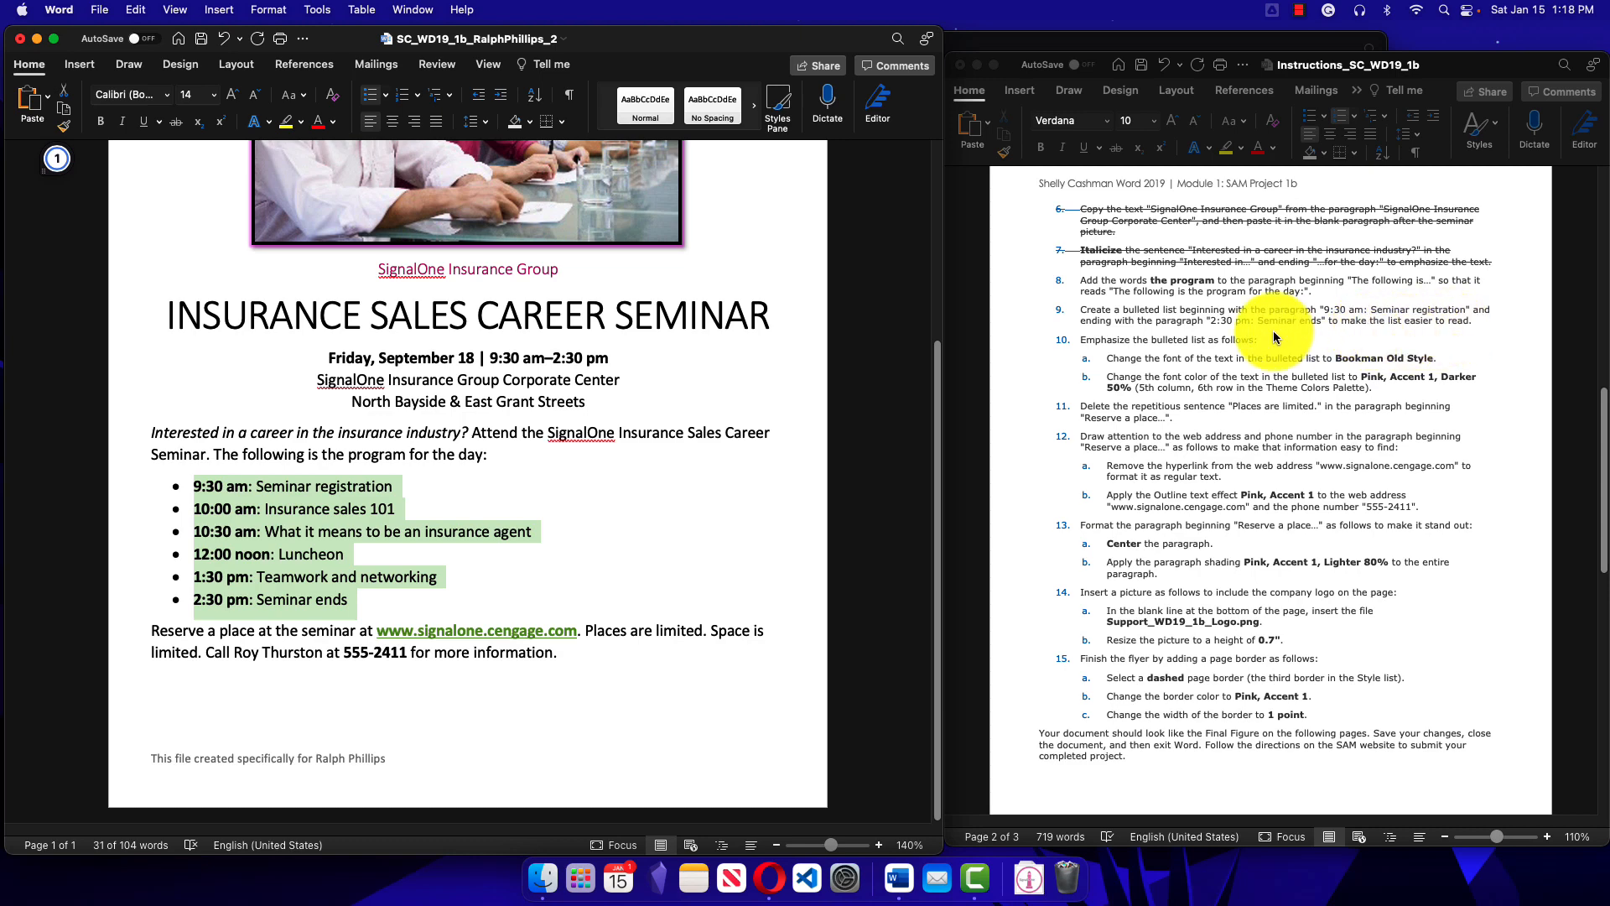
# Step: Apply strikethrough to project steps 8 and 9 in the instructions document
pyautogui.moveTo(1080, 280); pyautogui.dragTo(1476, 321)
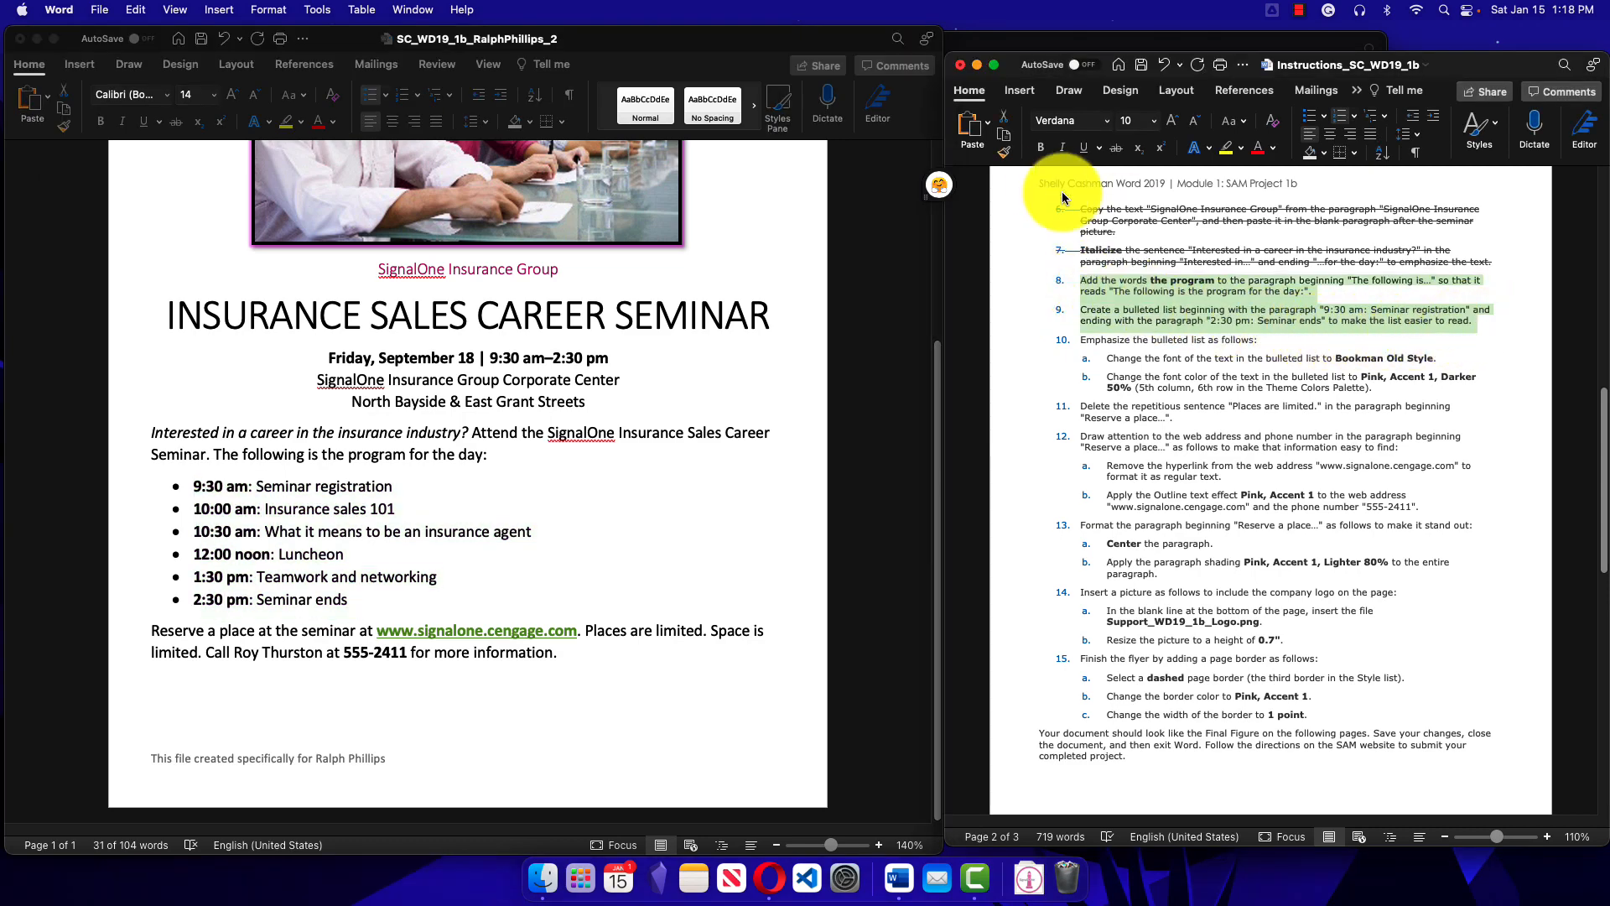
pyautogui.click(1114, 150)
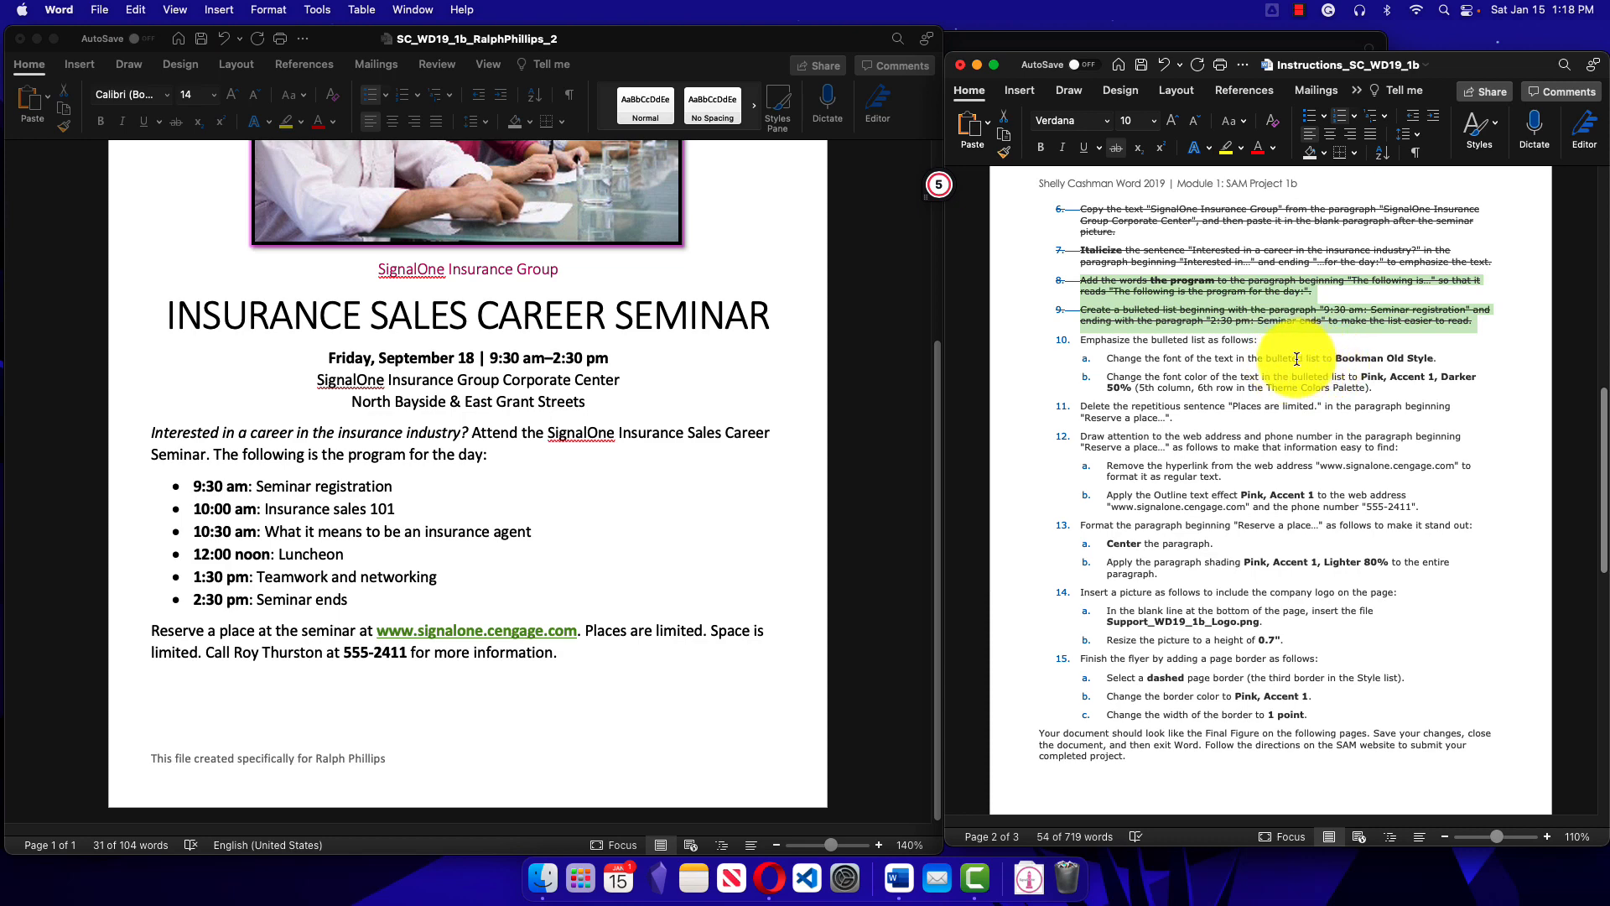
pyautogui.click(1240, 356)
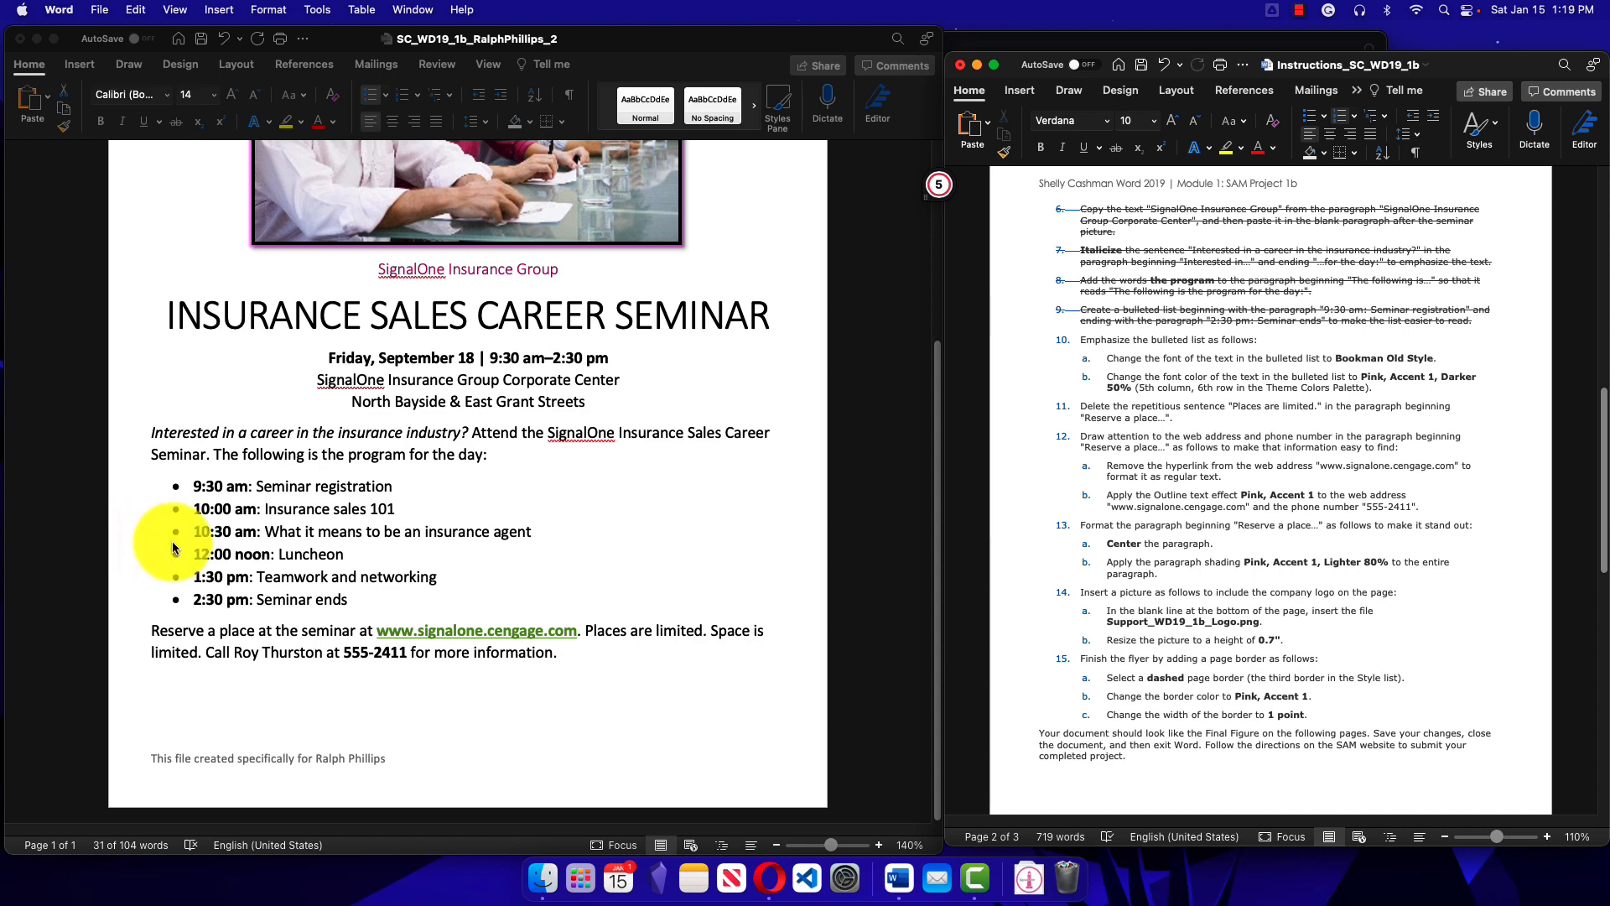
# Step: Change the font of all the bulleted schedule text in the flyer to Bookman Old Style Regular
pyautogui.click(320, 502)
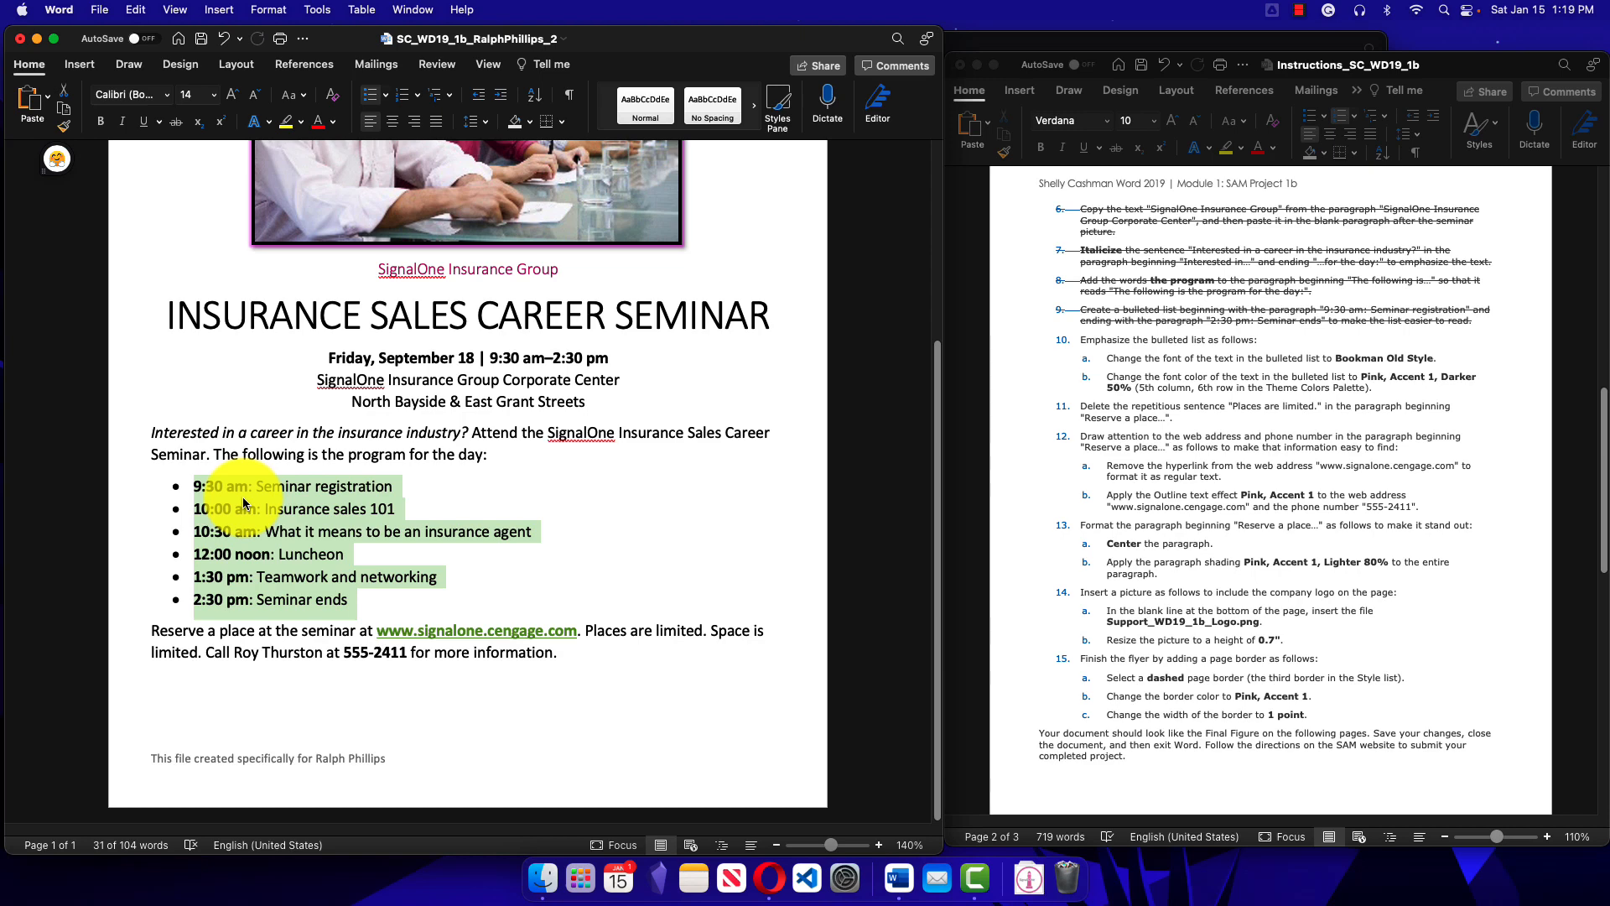
pyautogui.click(267, 513)
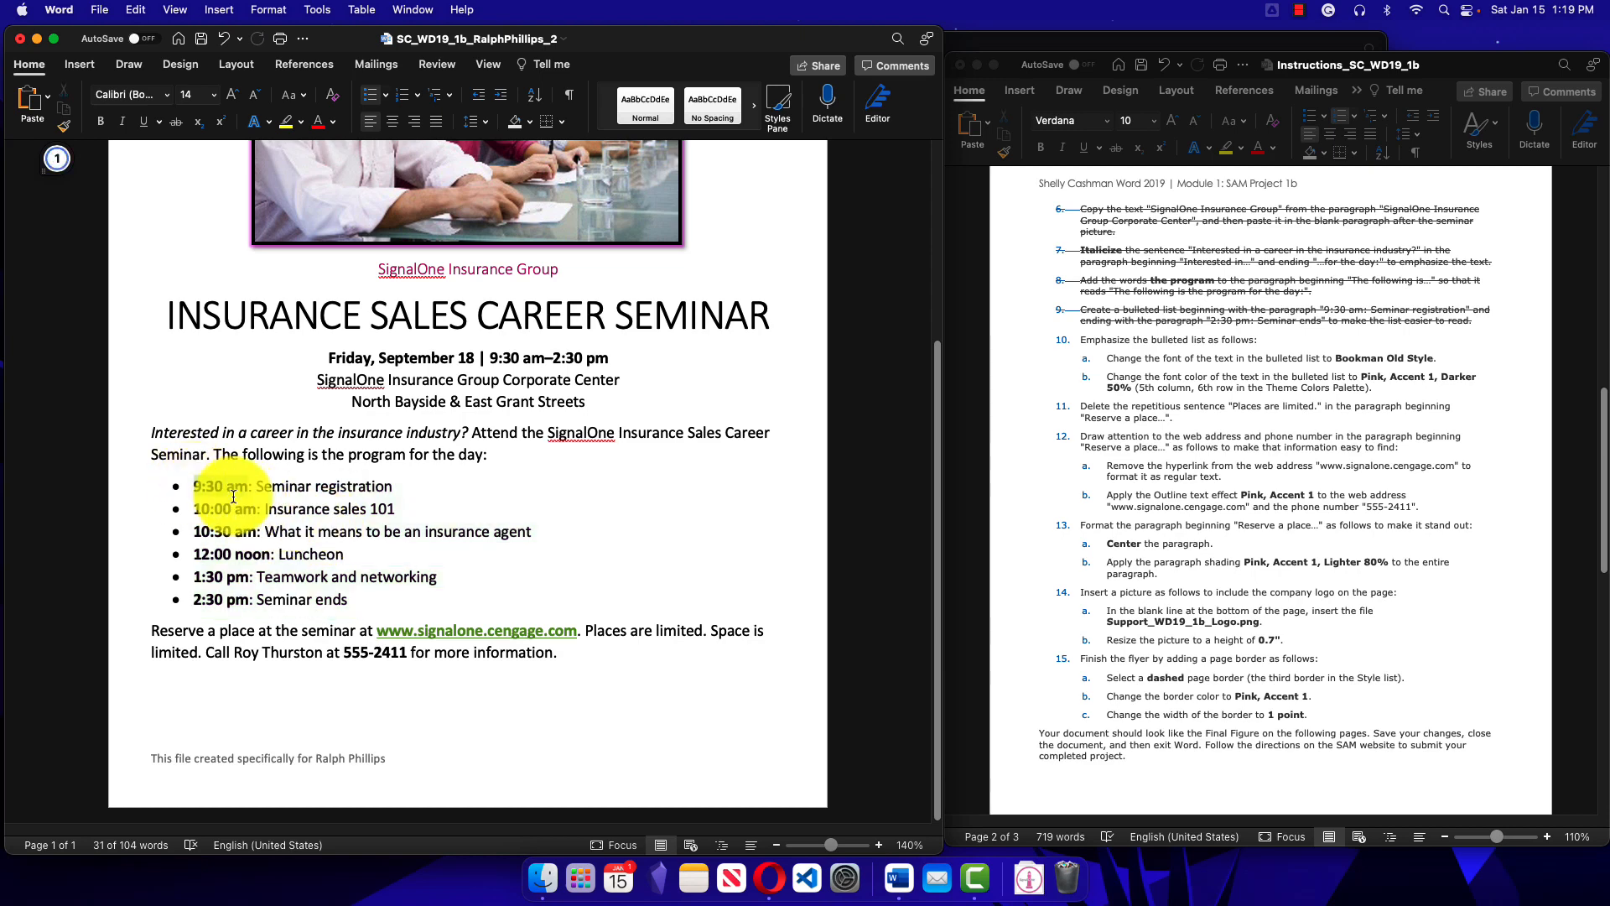
pyautogui.moveTo(234, 496); pyautogui.dragTo(432, 616)
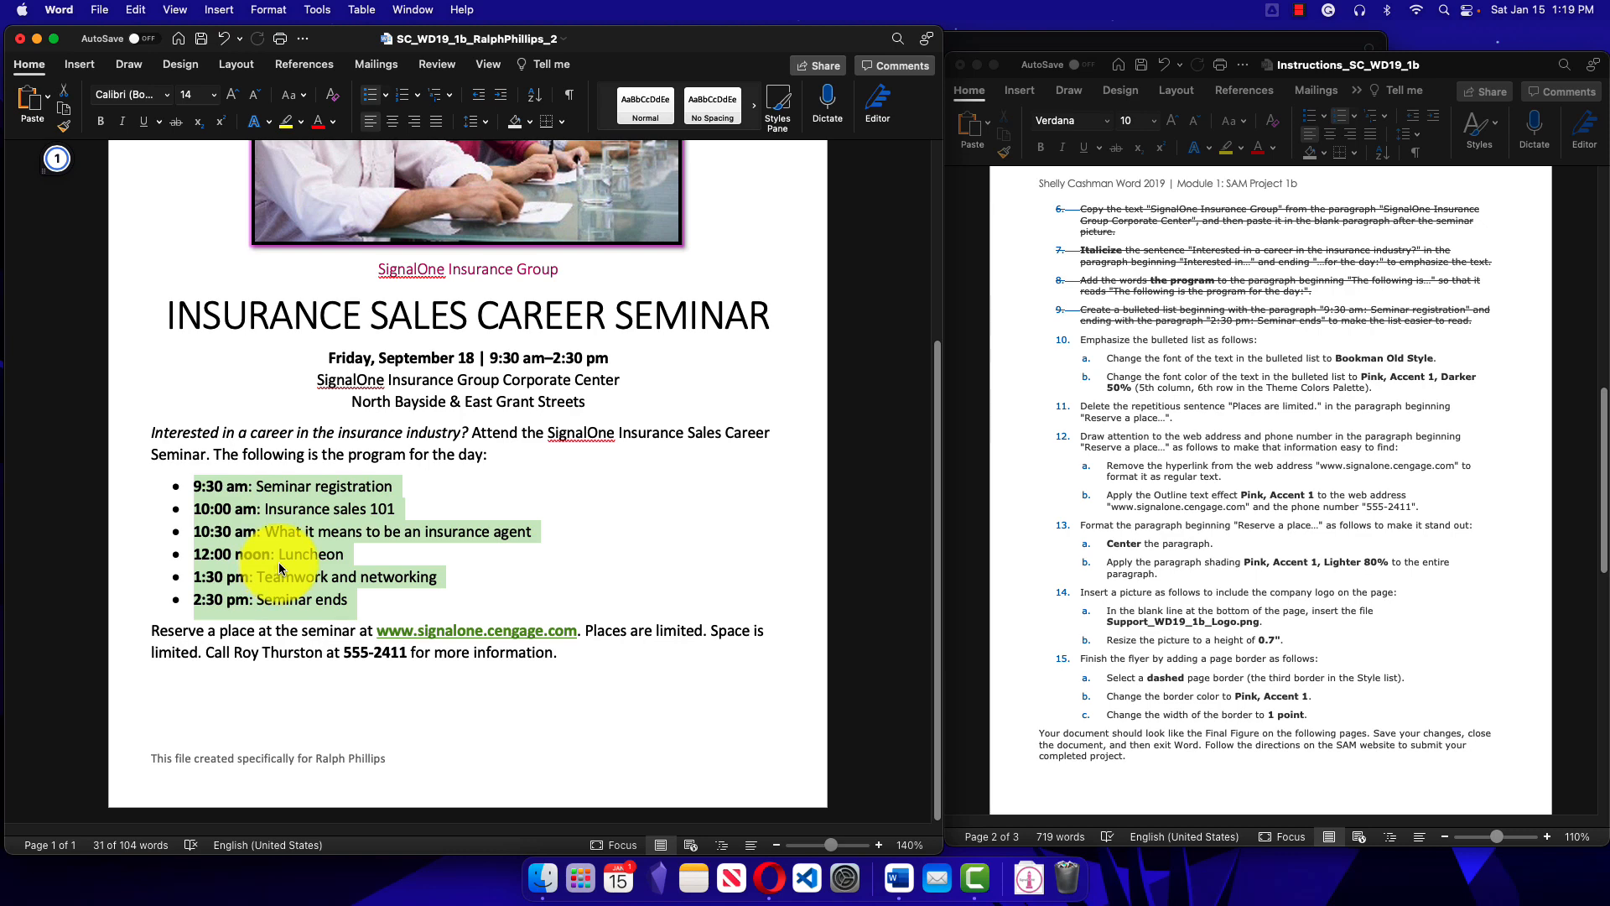
pyautogui.click(168, 95)
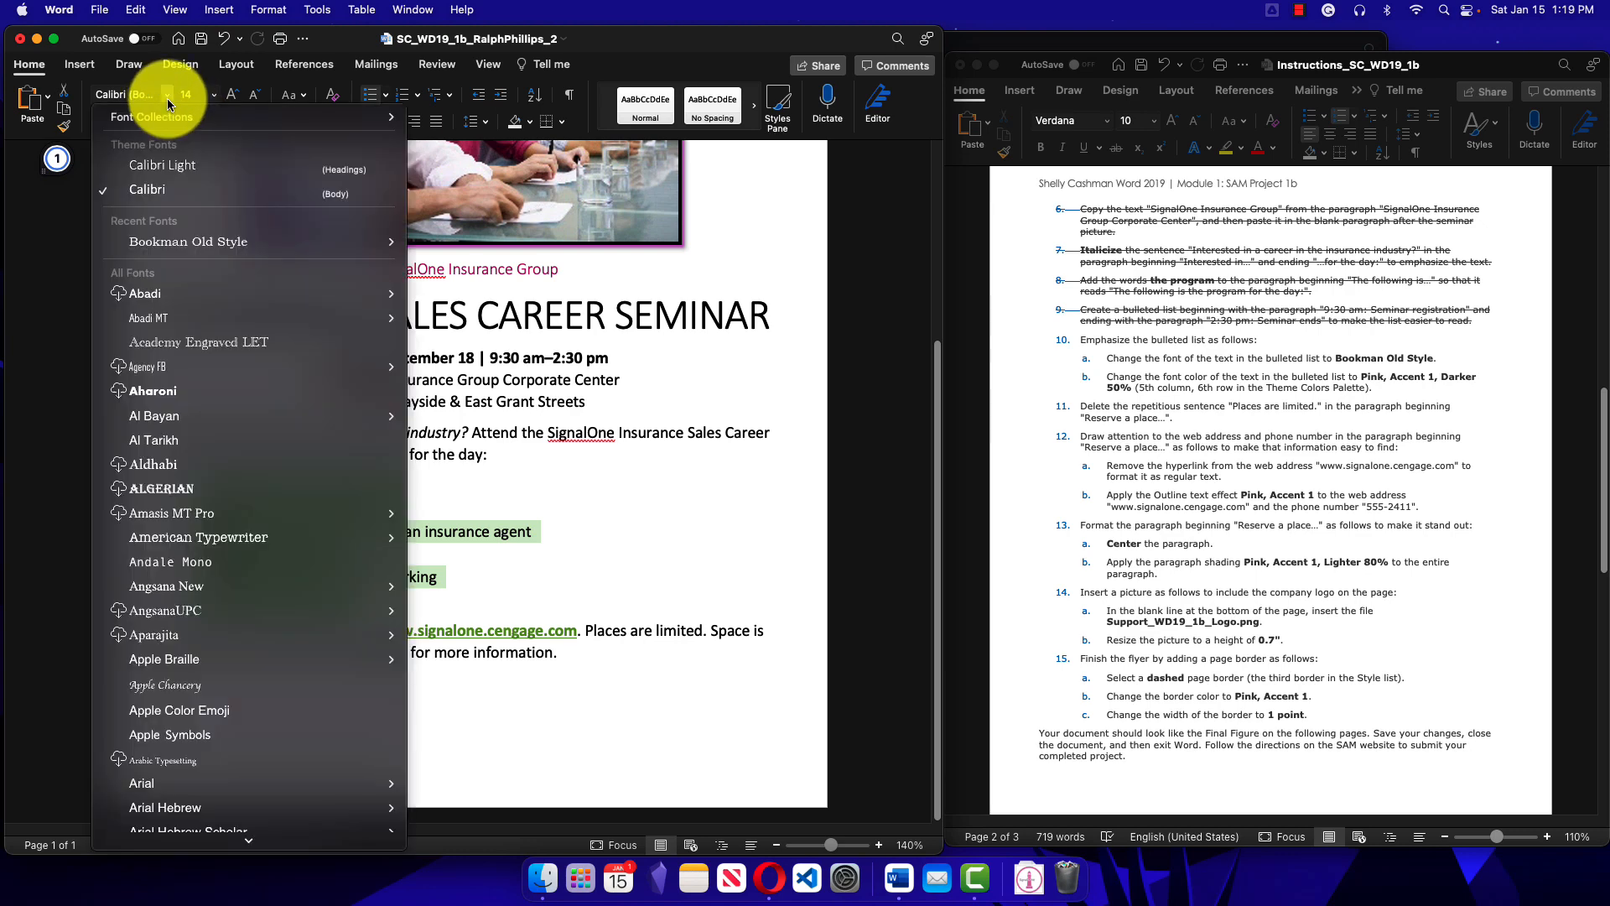
pyautogui.moveTo(183, 242)
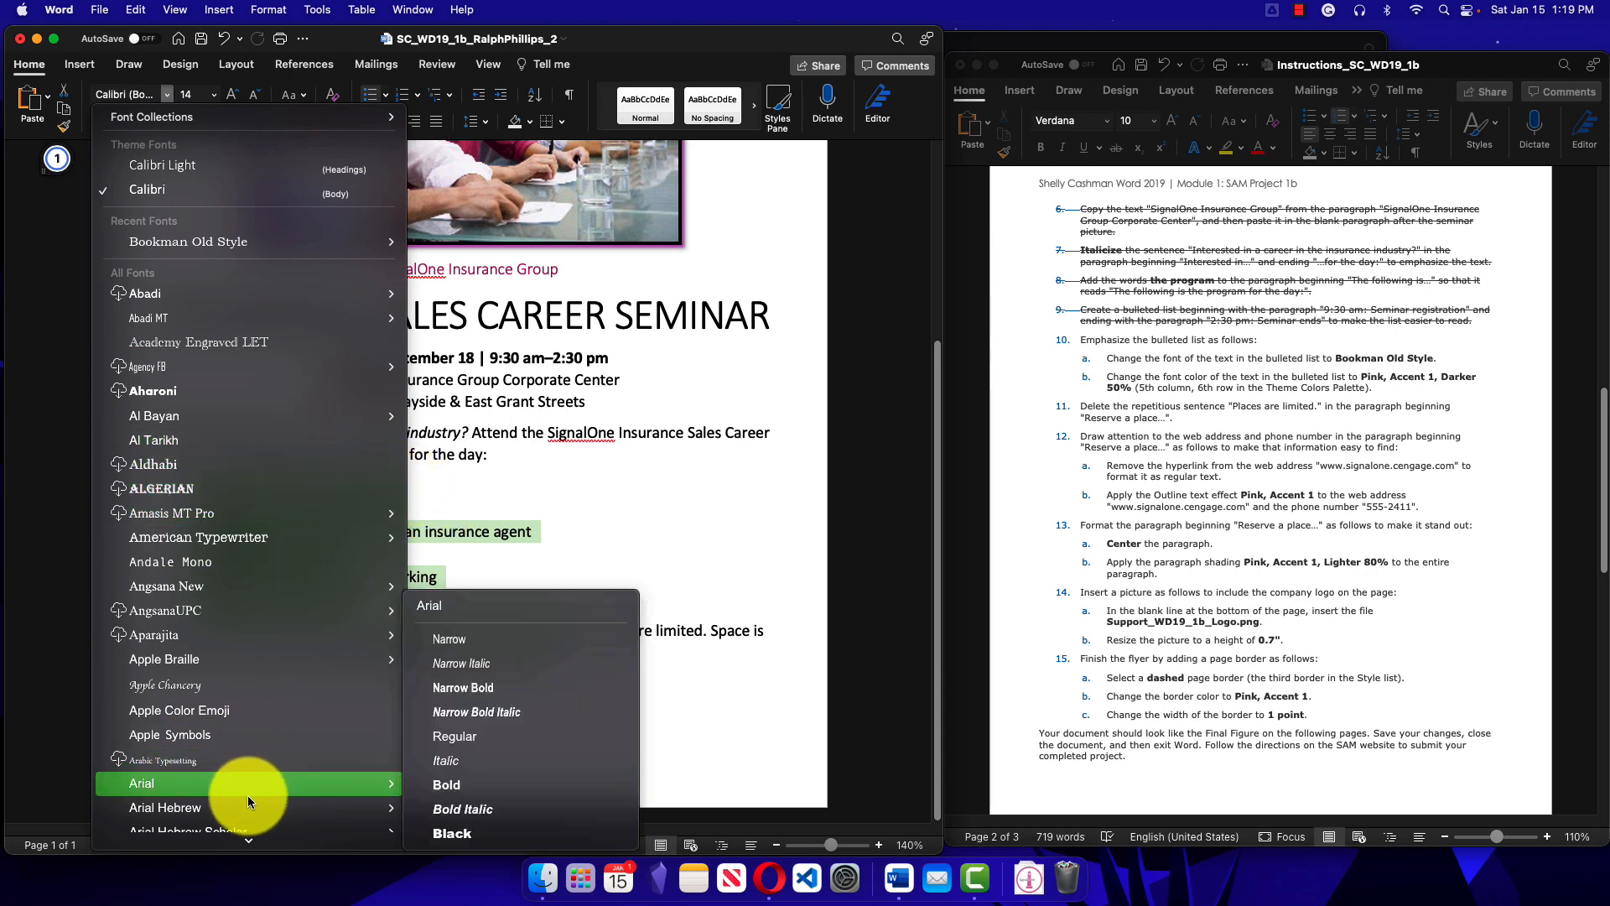
pyautogui.click(249, 839)
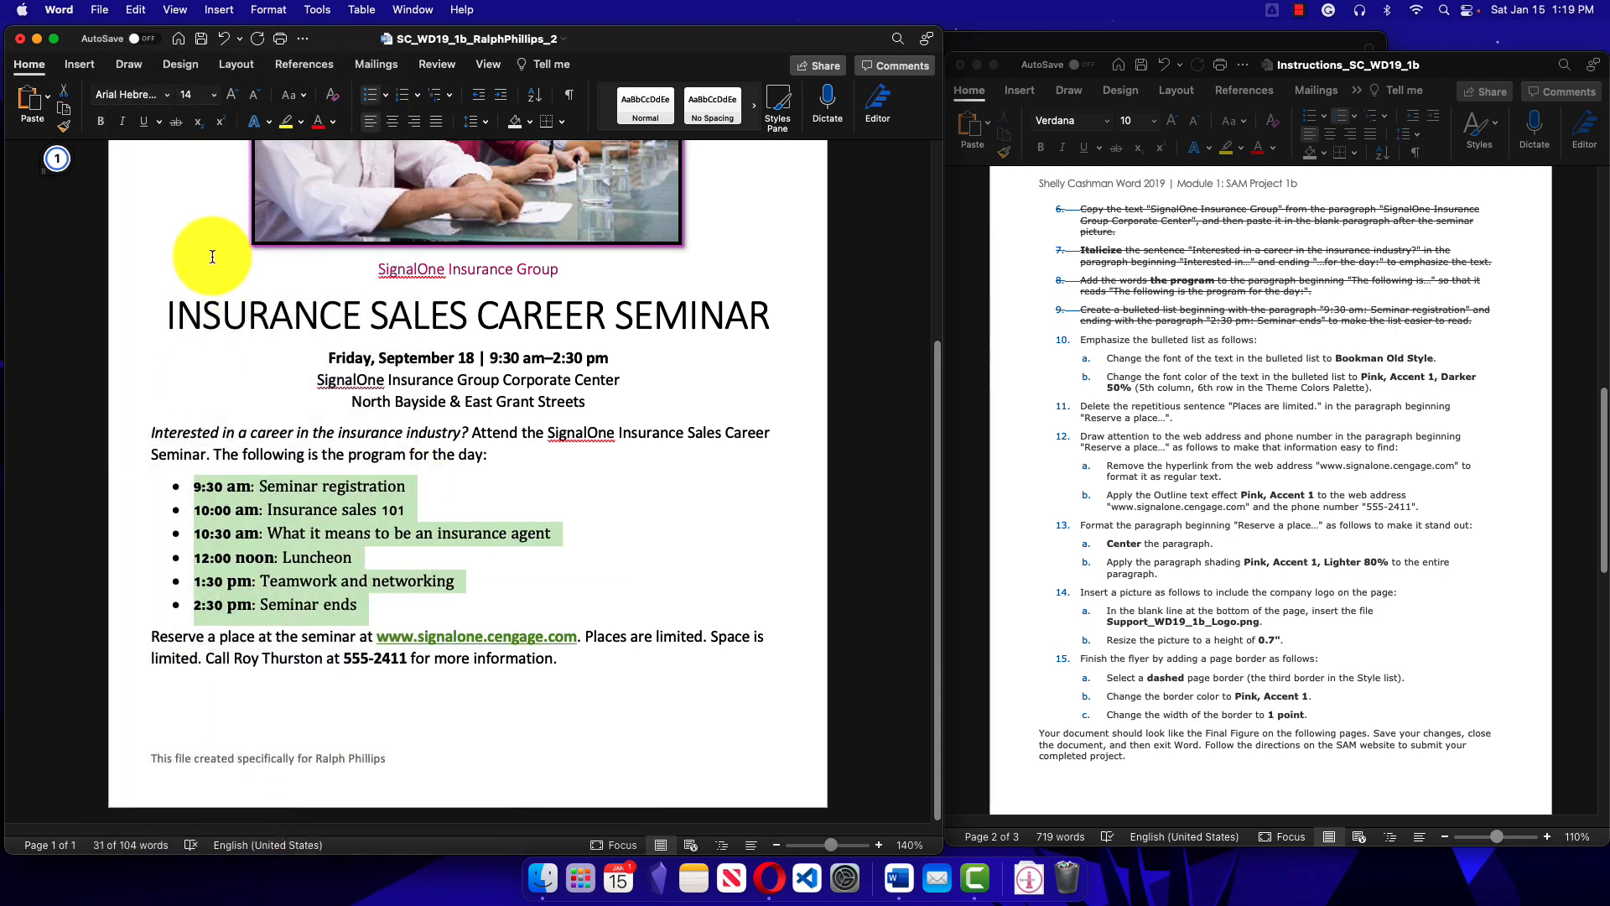
pyautogui.click(169, 96)
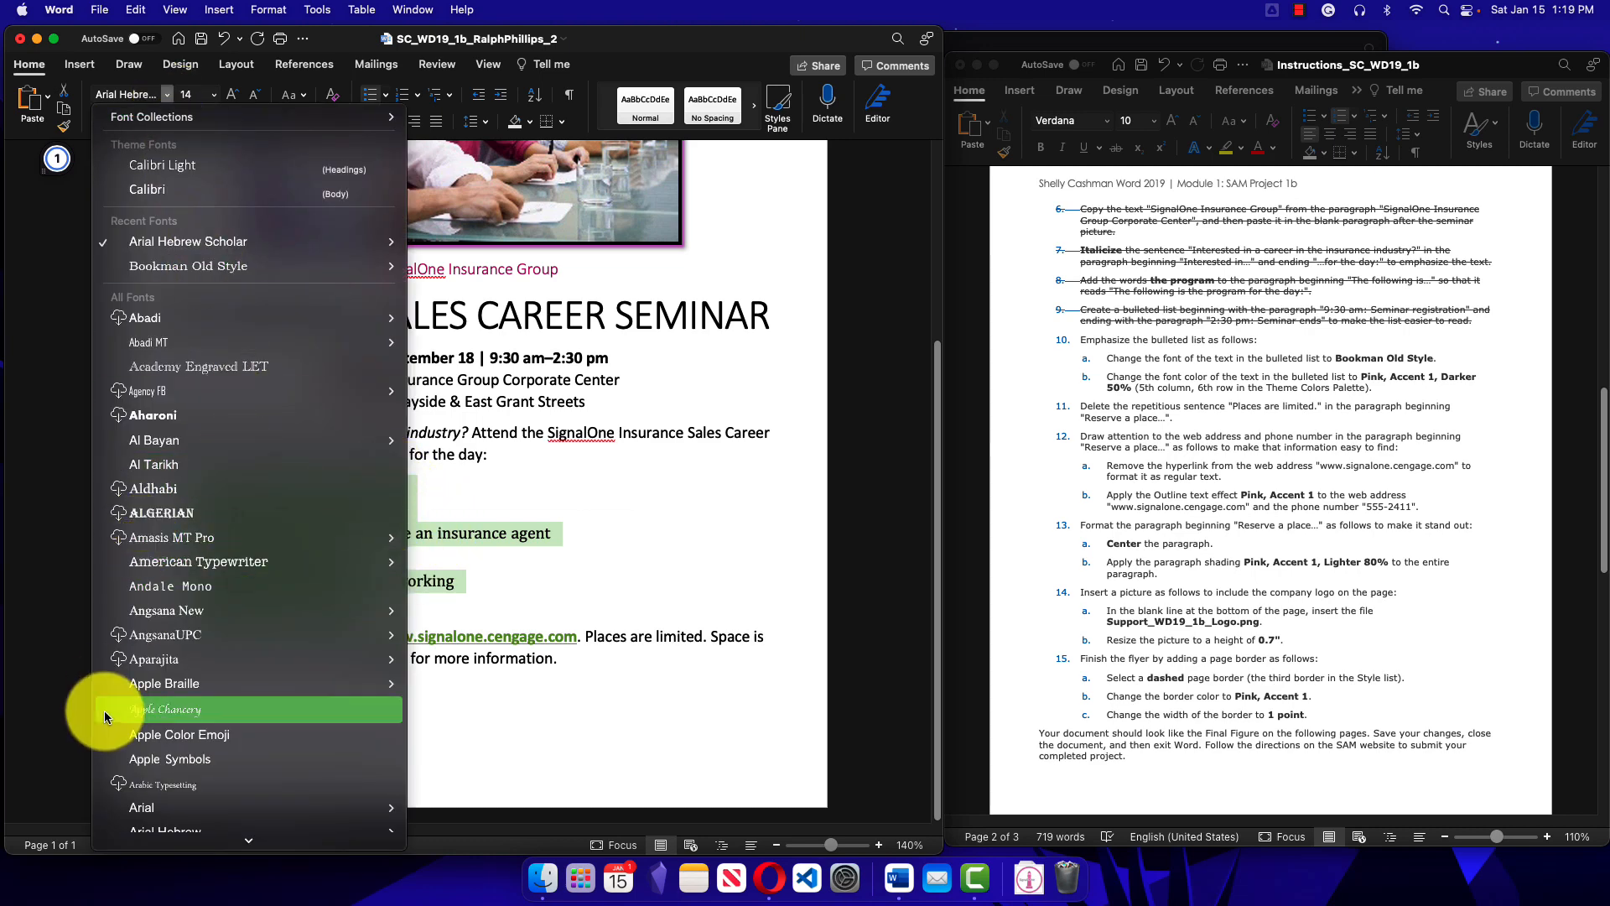
pyautogui.moveTo(235, 840)
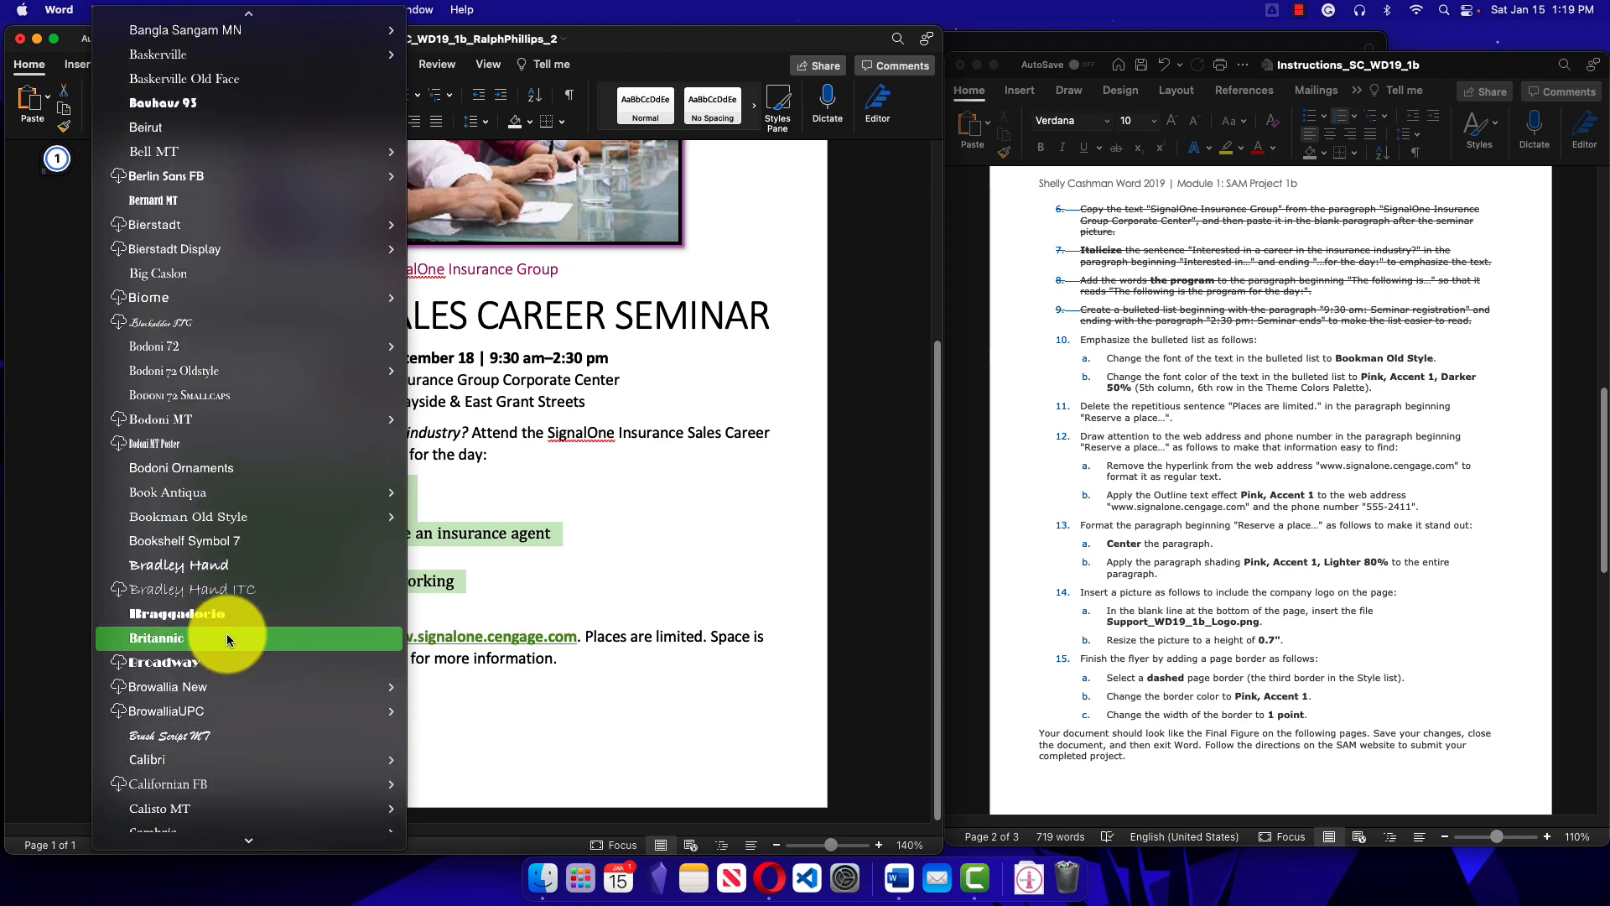
pyautogui.moveTo(209, 525)
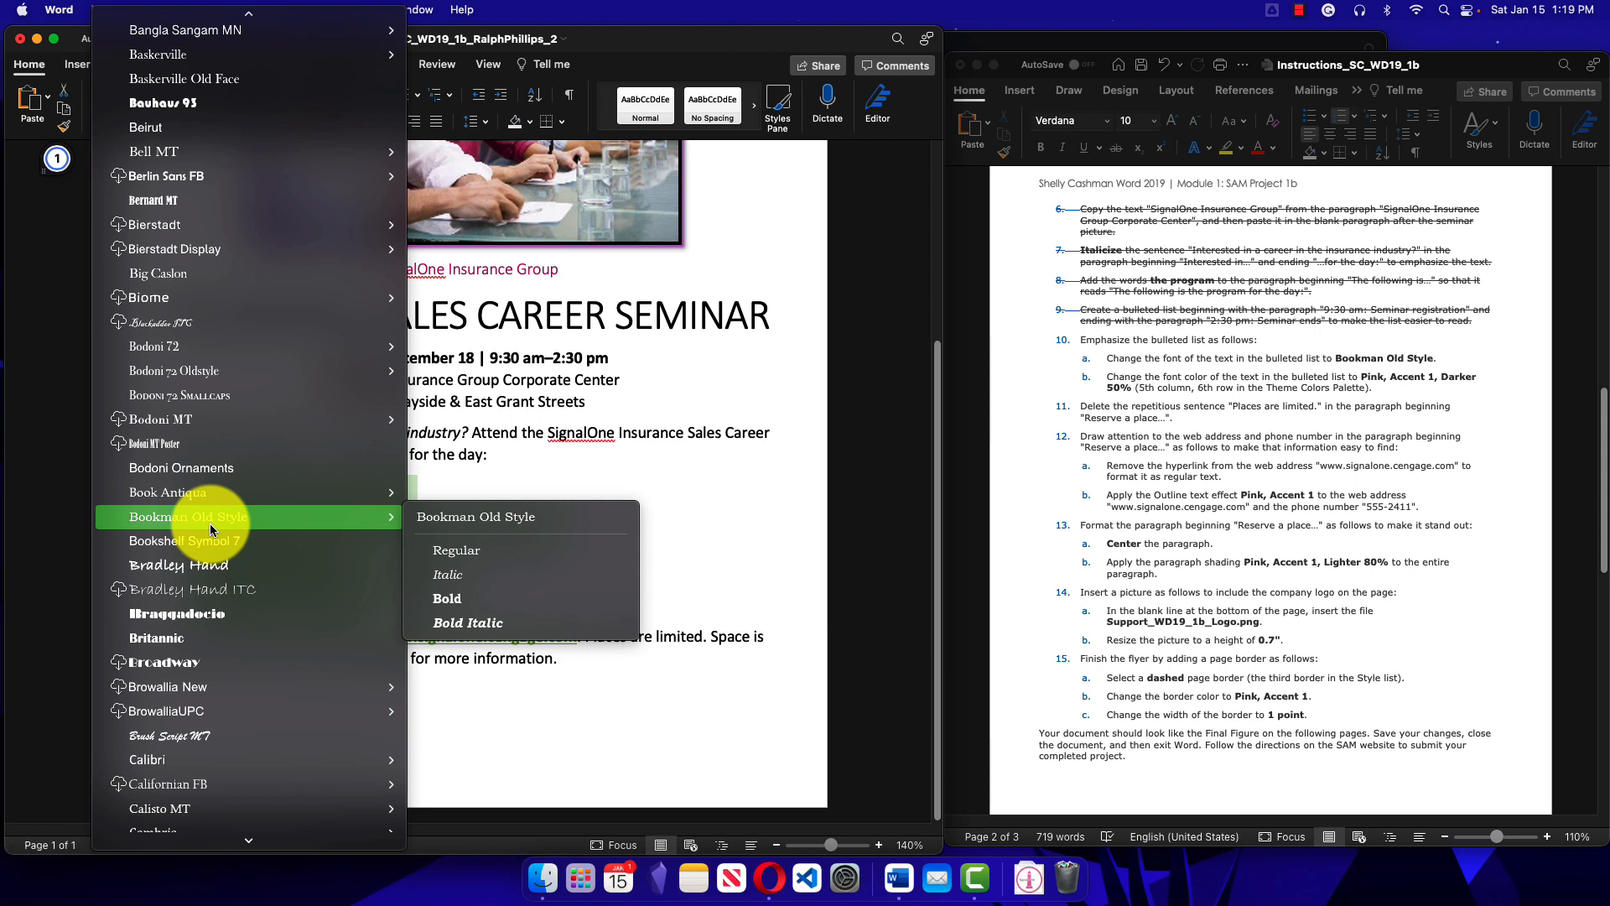
pyautogui.click(484, 552)
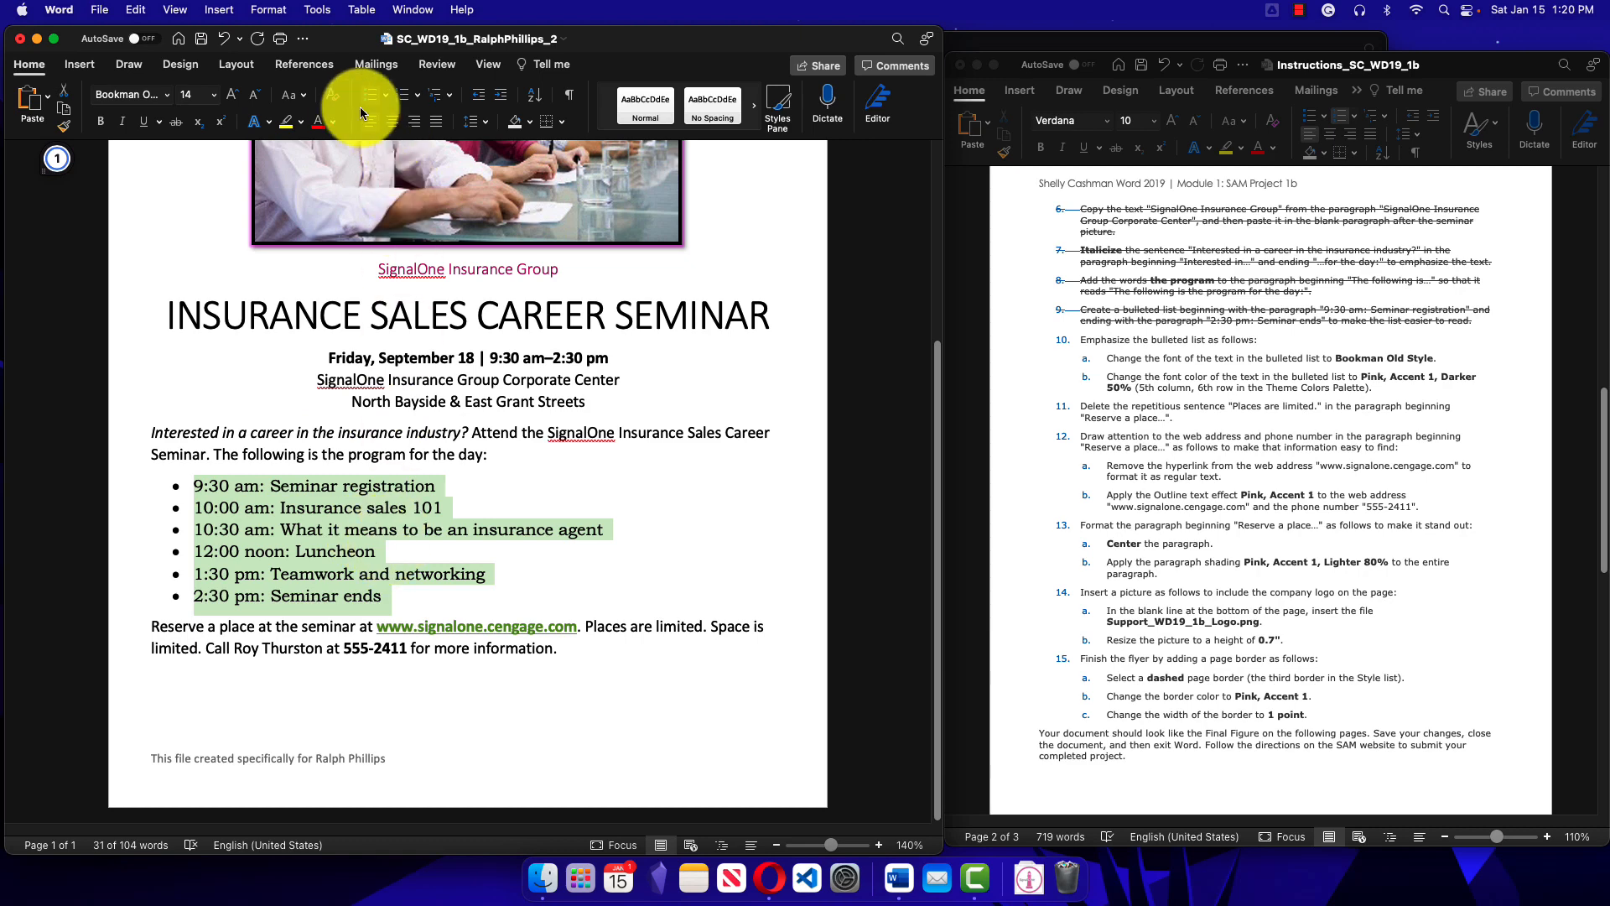
# Step: Set the font color of the bulleted schedule text to Pink, Accent 1, Darker 50%
pyautogui.click(333, 124)
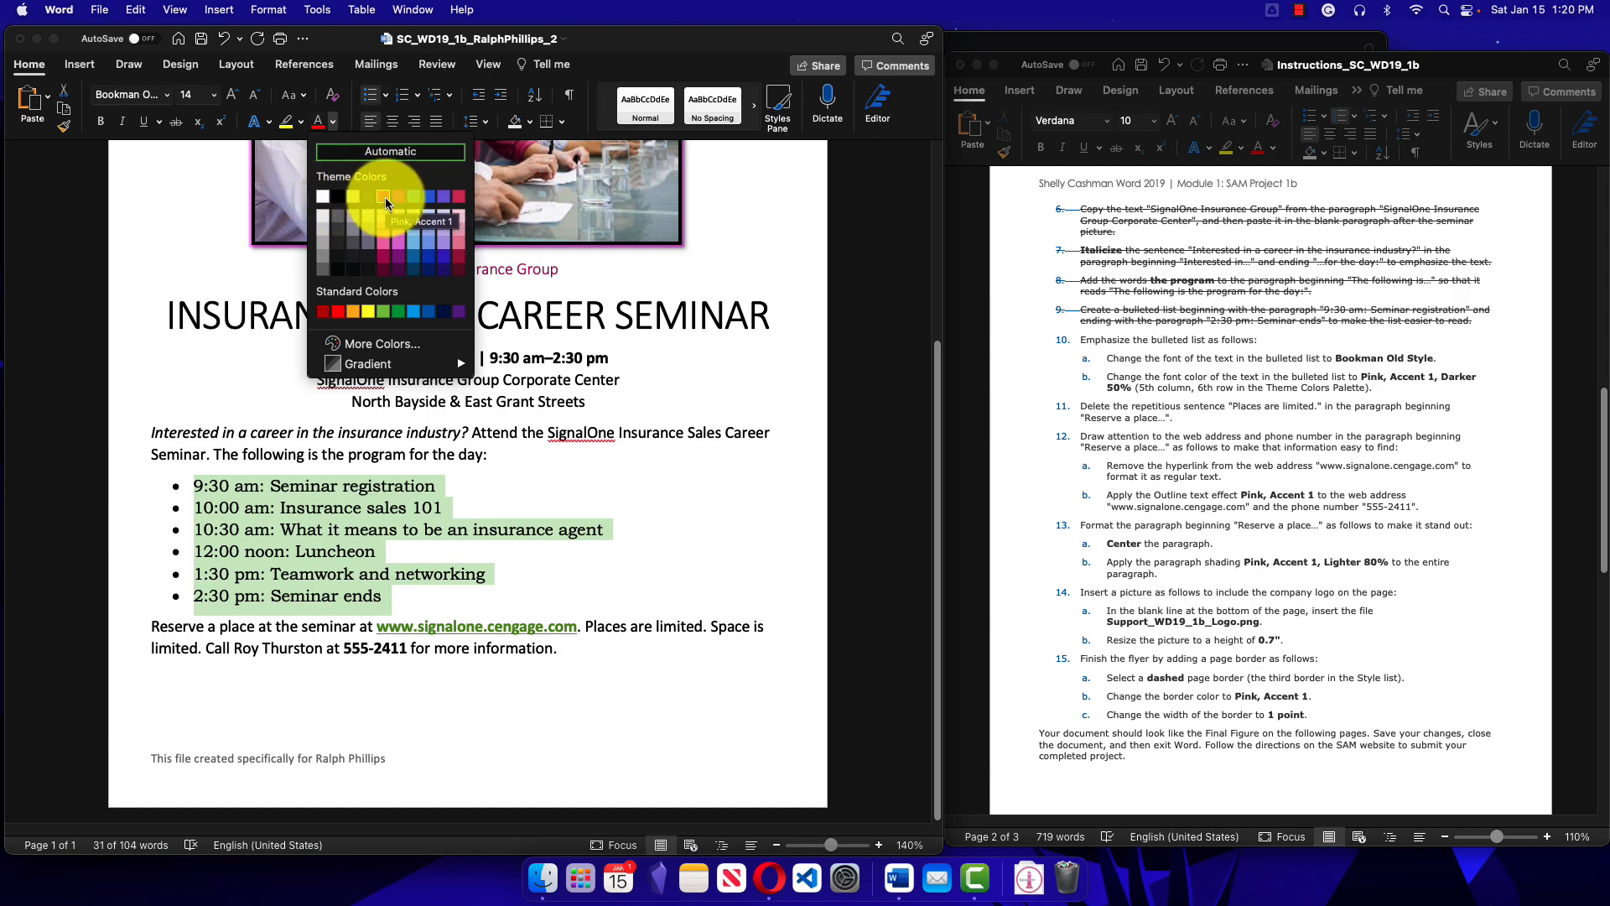
pyautogui.click(385, 273)
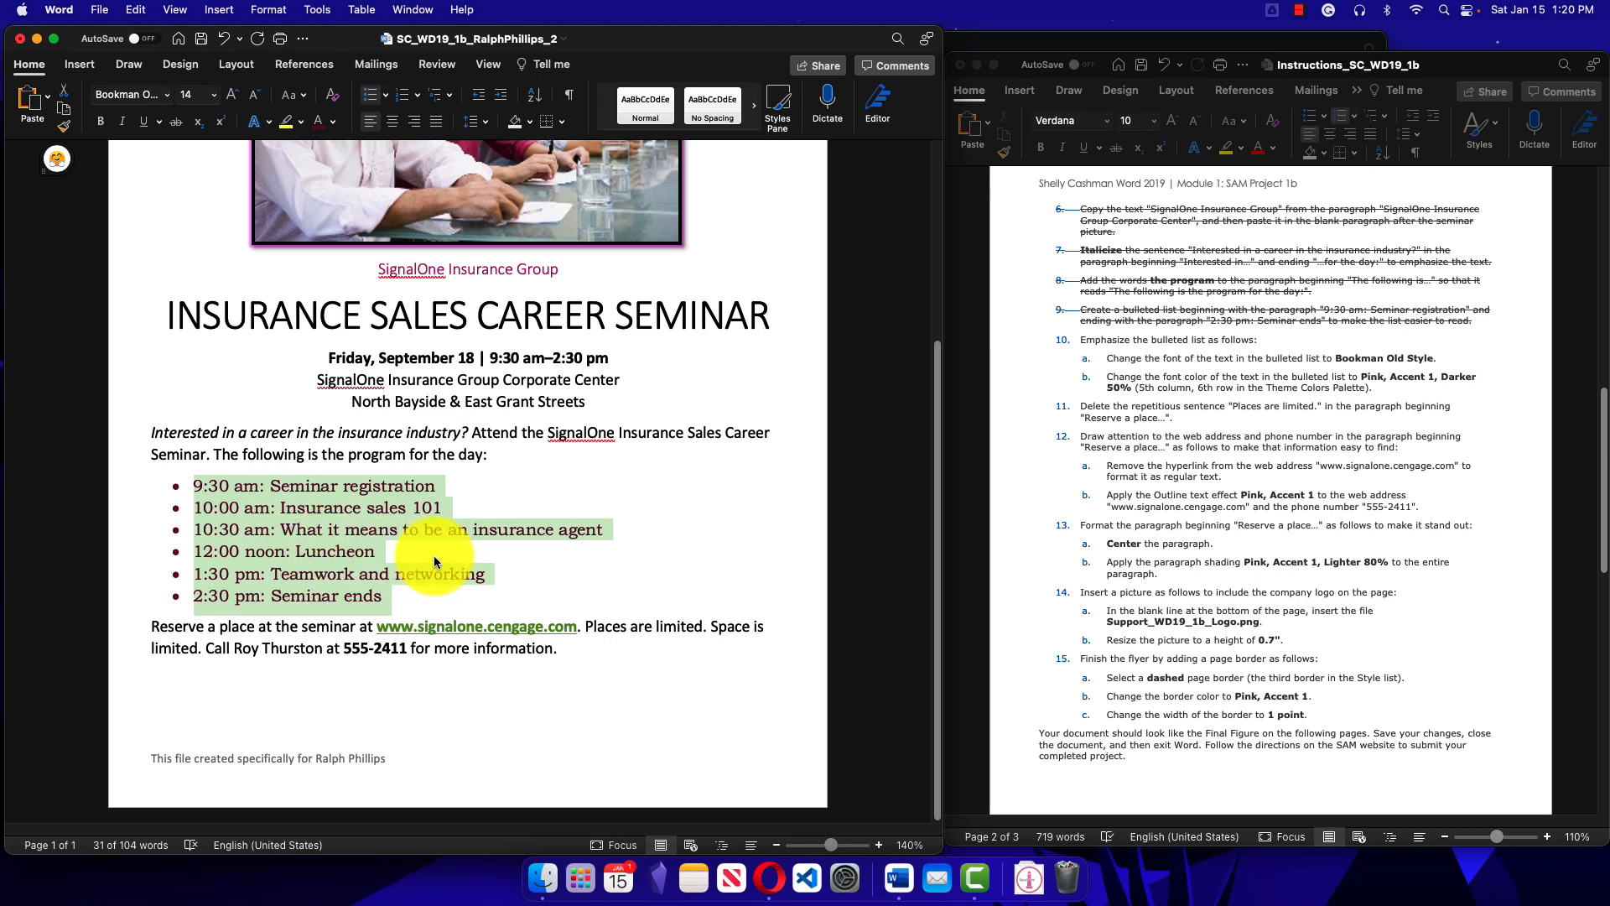
pyautogui.click(1168, 415)
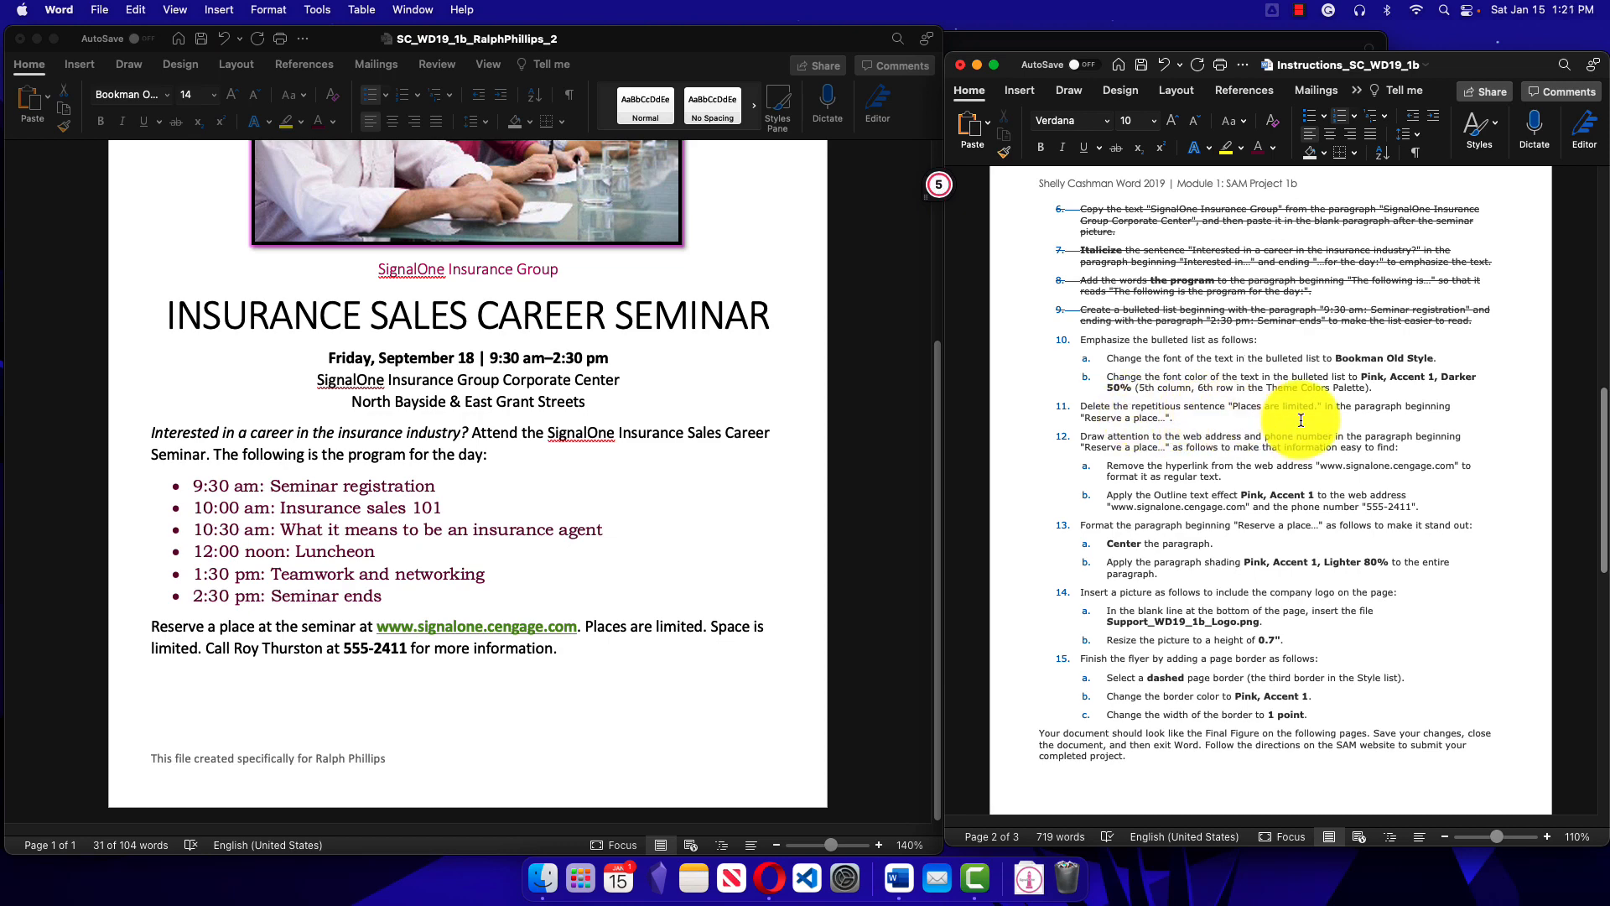
# Step: Delete the sentence "Places are limited." from the flyer paragraph beginning "Reserve a place"
pyautogui.click(607, 633)
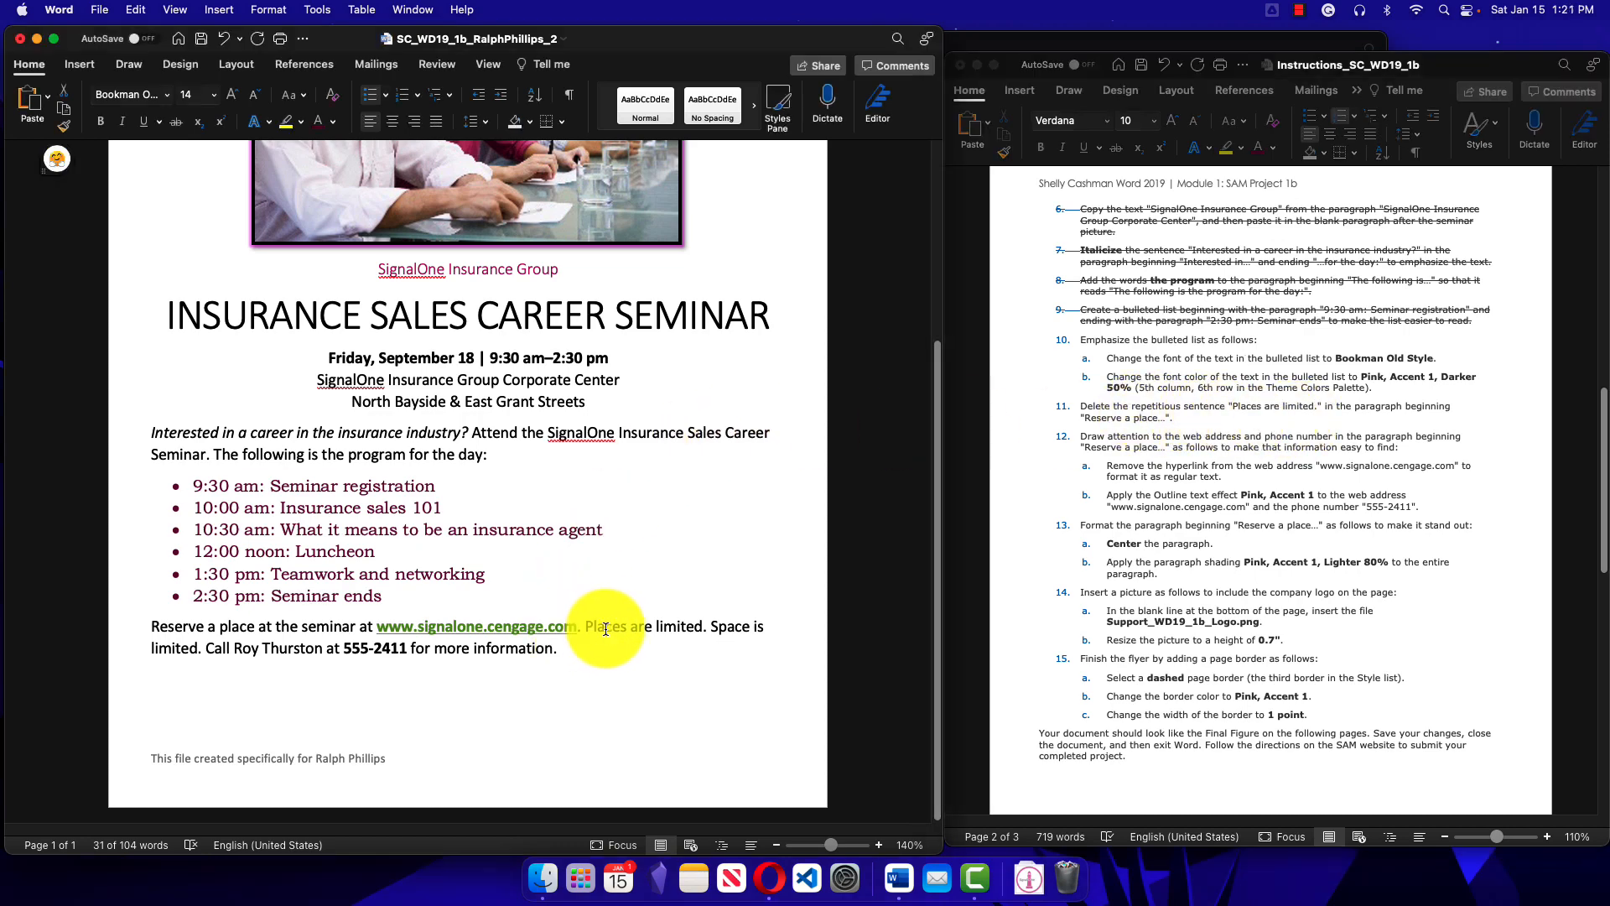
pyautogui.moveTo(587, 630); pyautogui.dragTo(702, 629)
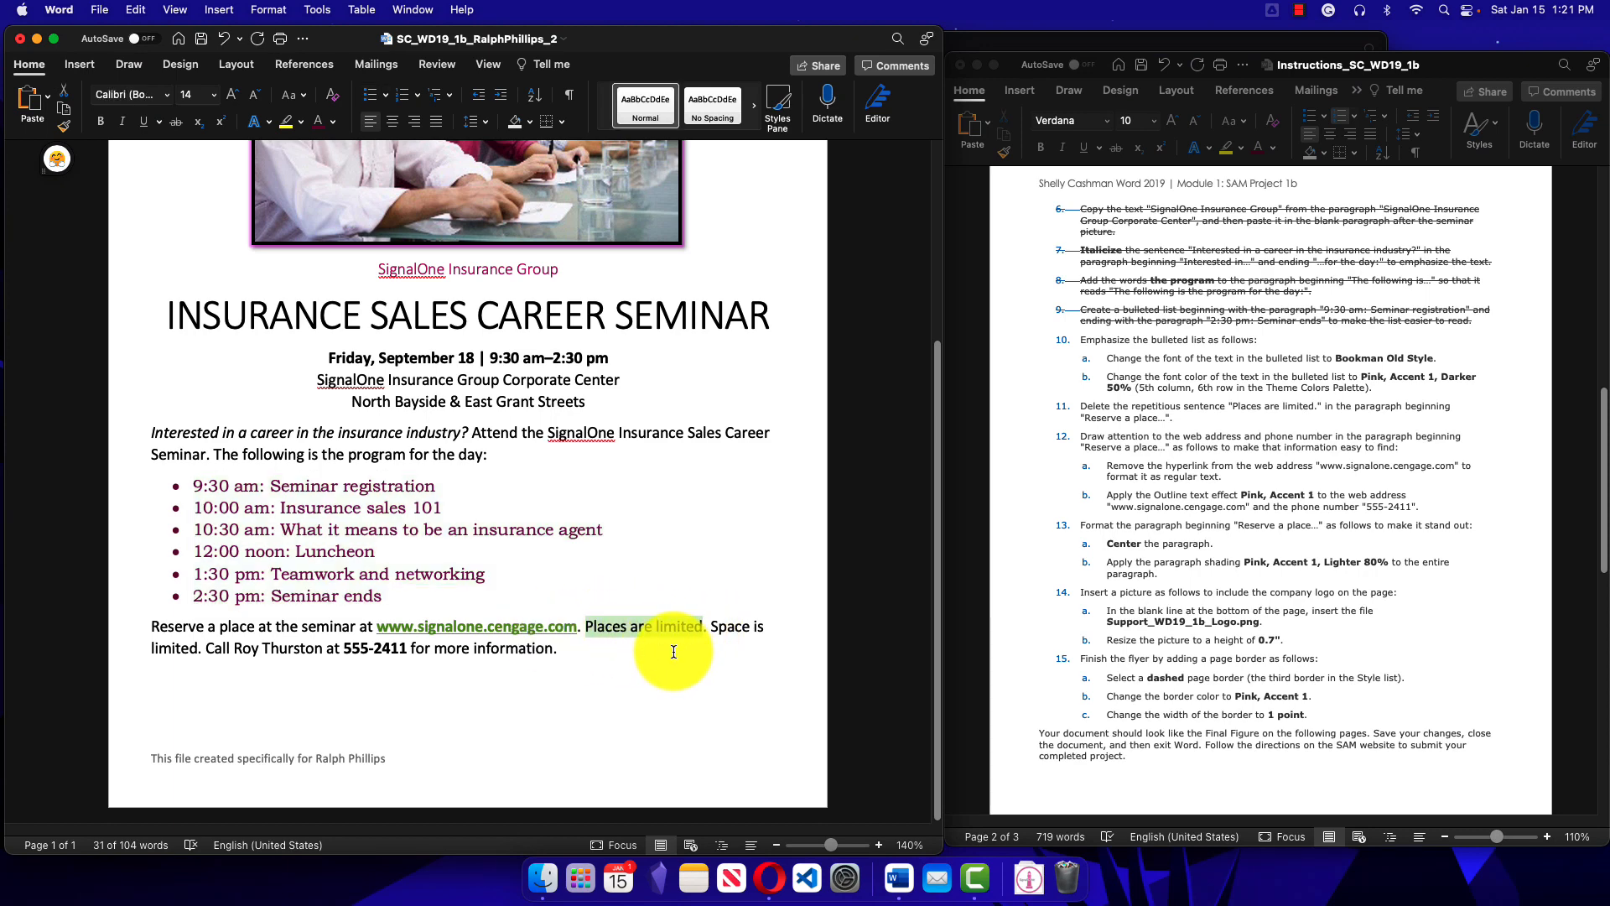
pyautogui.click(727, 629)
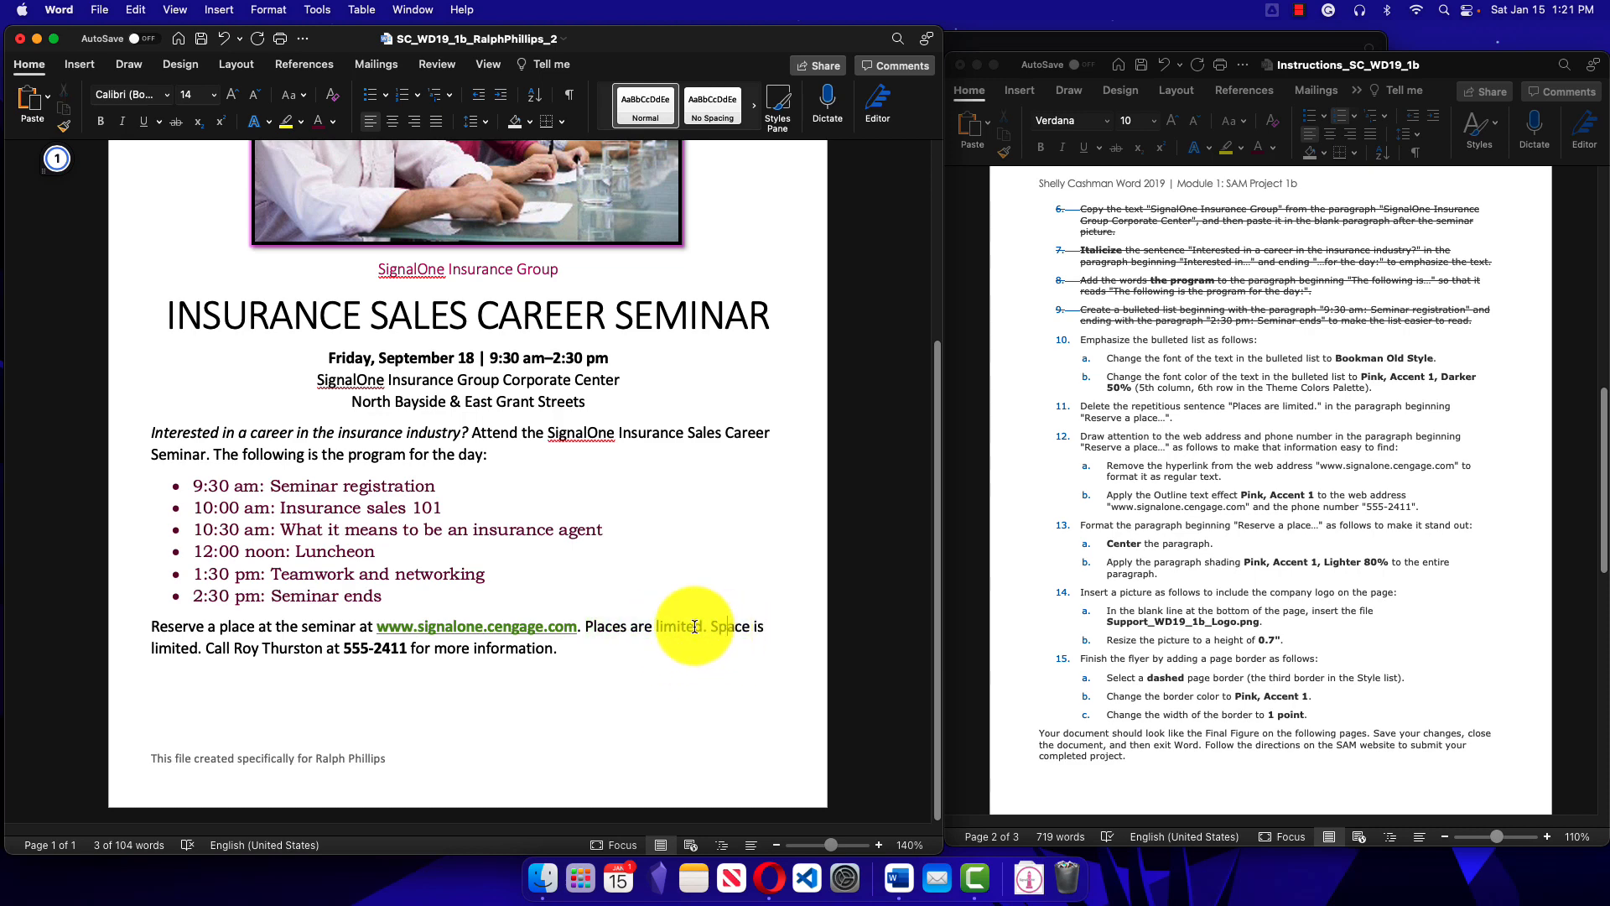
pyautogui.keyDown('super'); pyautogui.click(644, 629); pyautogui.keyUp('super')
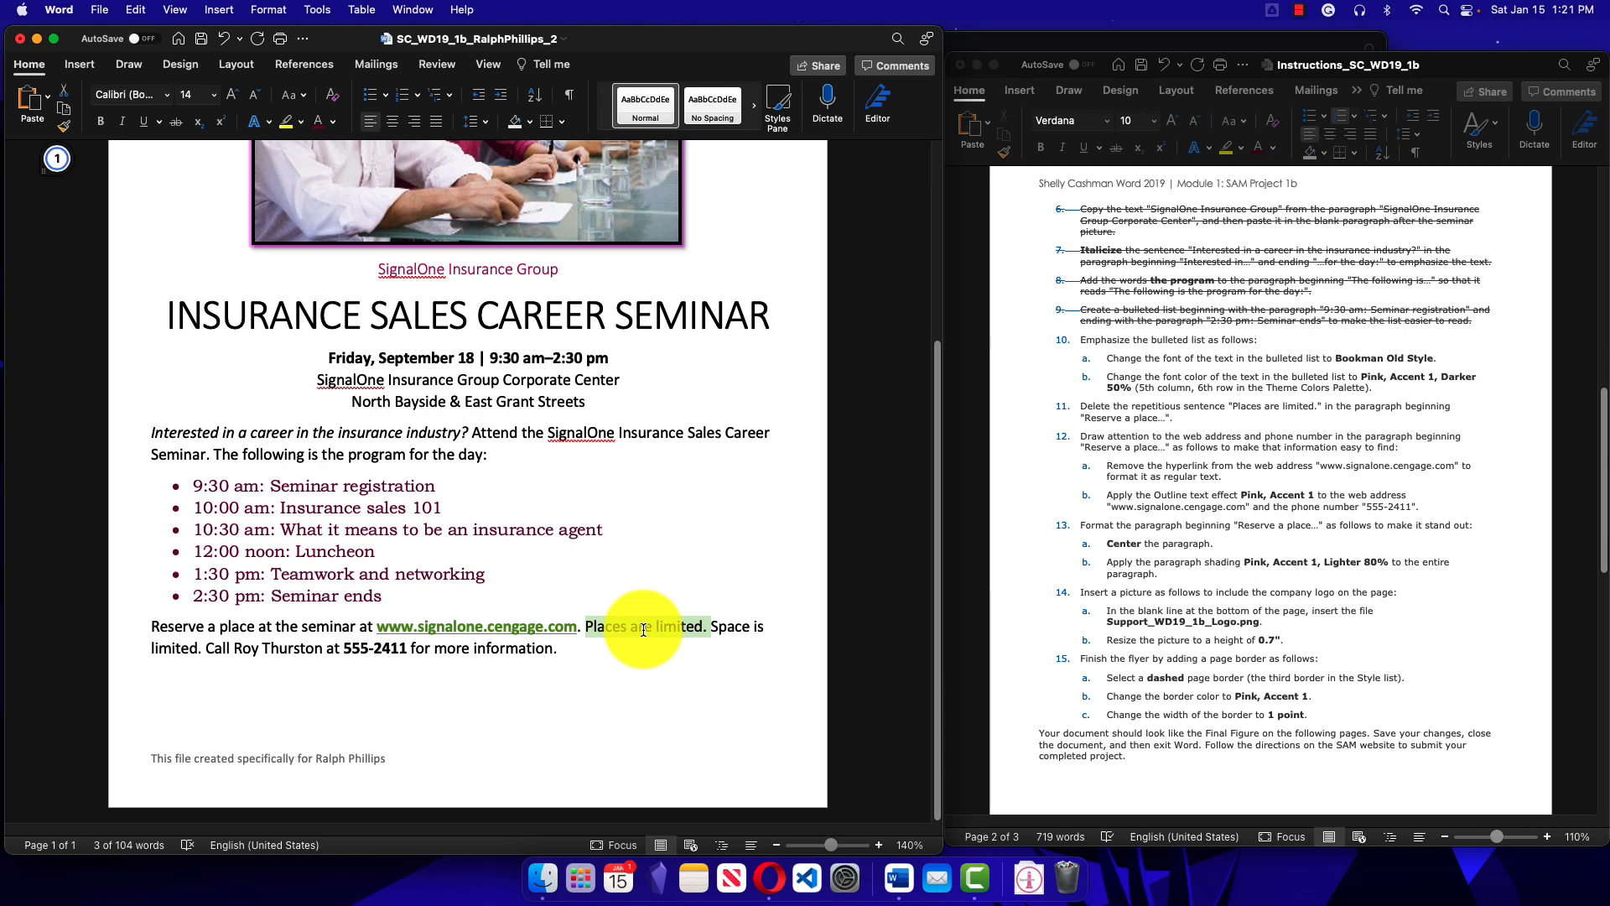
pyautogui.press('BackSpace')
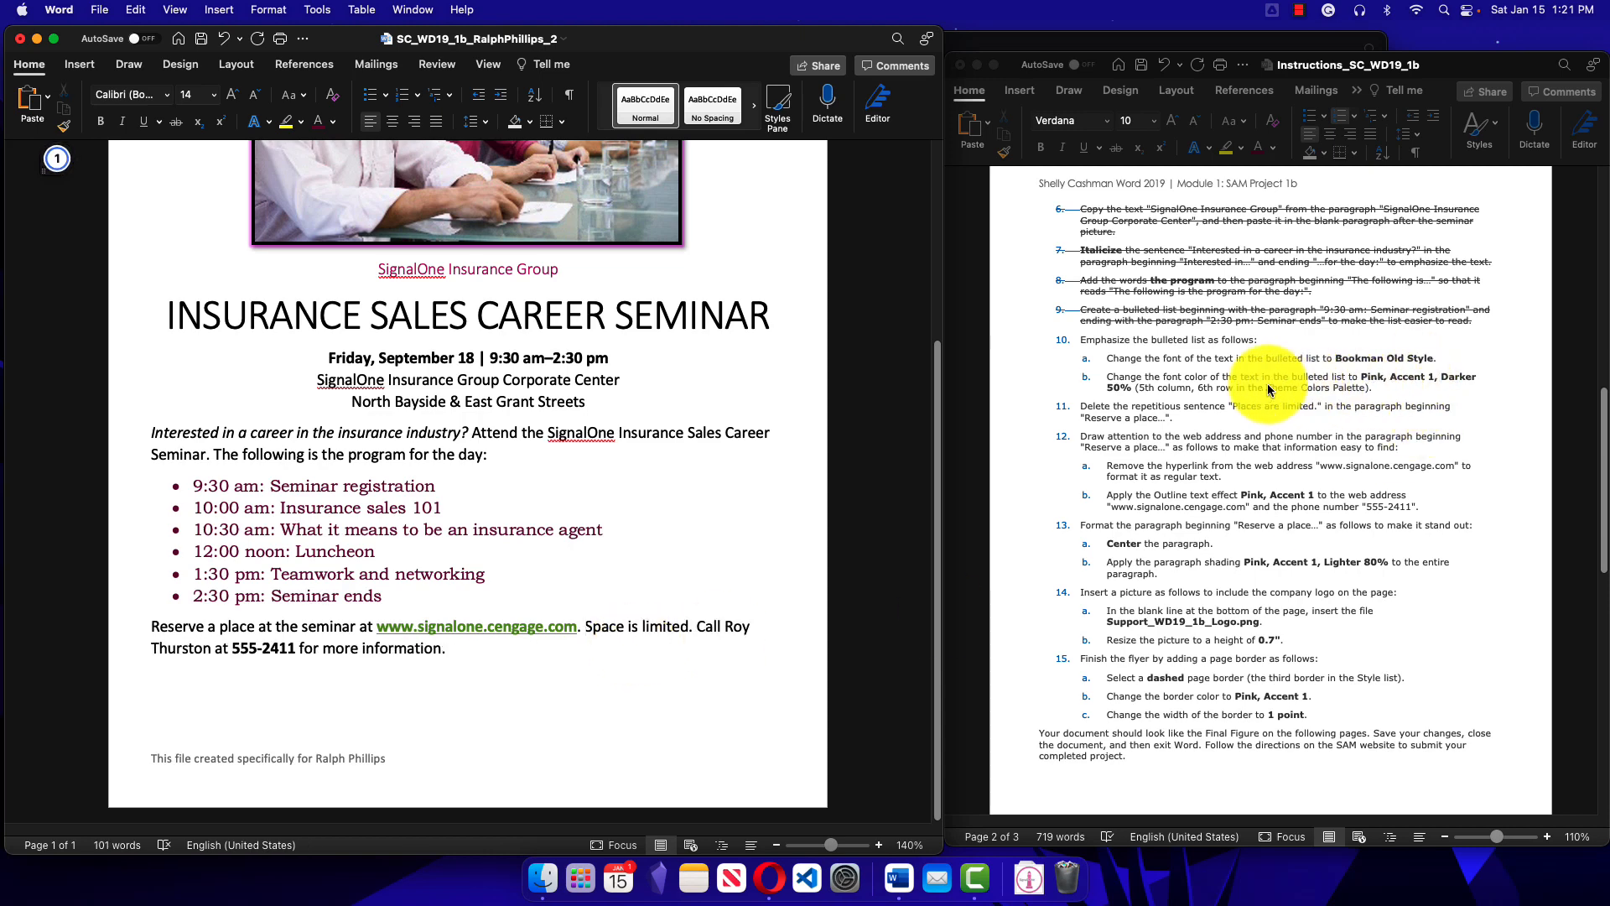
# Step: Apply strikethrough to project steps 10 and 11, including the sub-steps, in the instructions document
pyautogui.click(1085, 338)
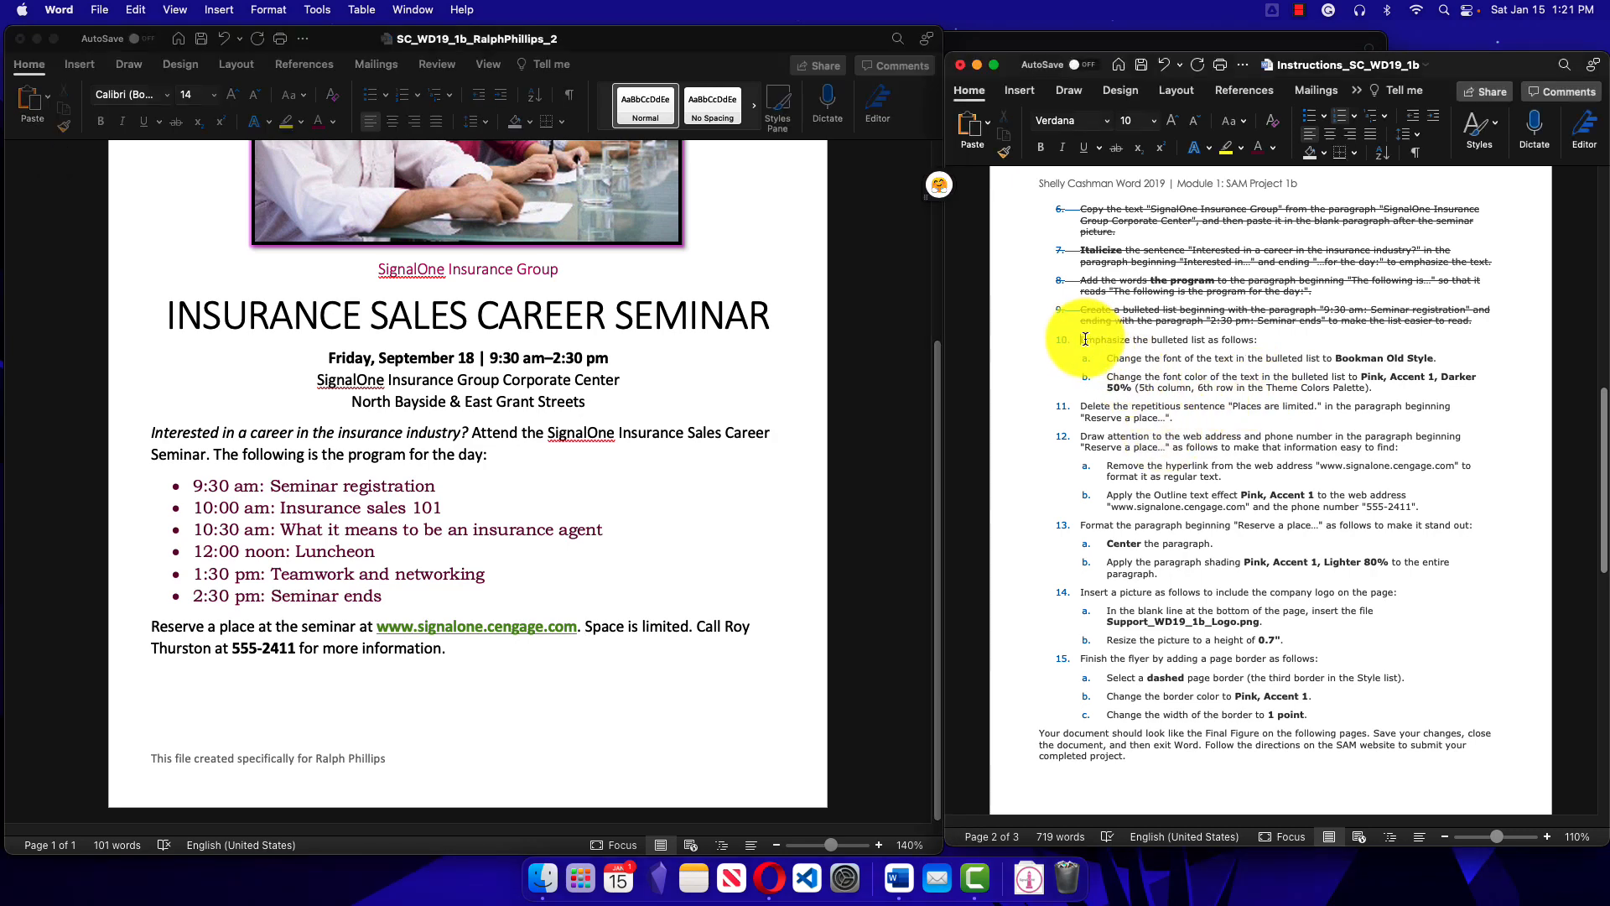
pyautogui.moveTo(1085, 338); pyautogui.dragTo(1179, 417)
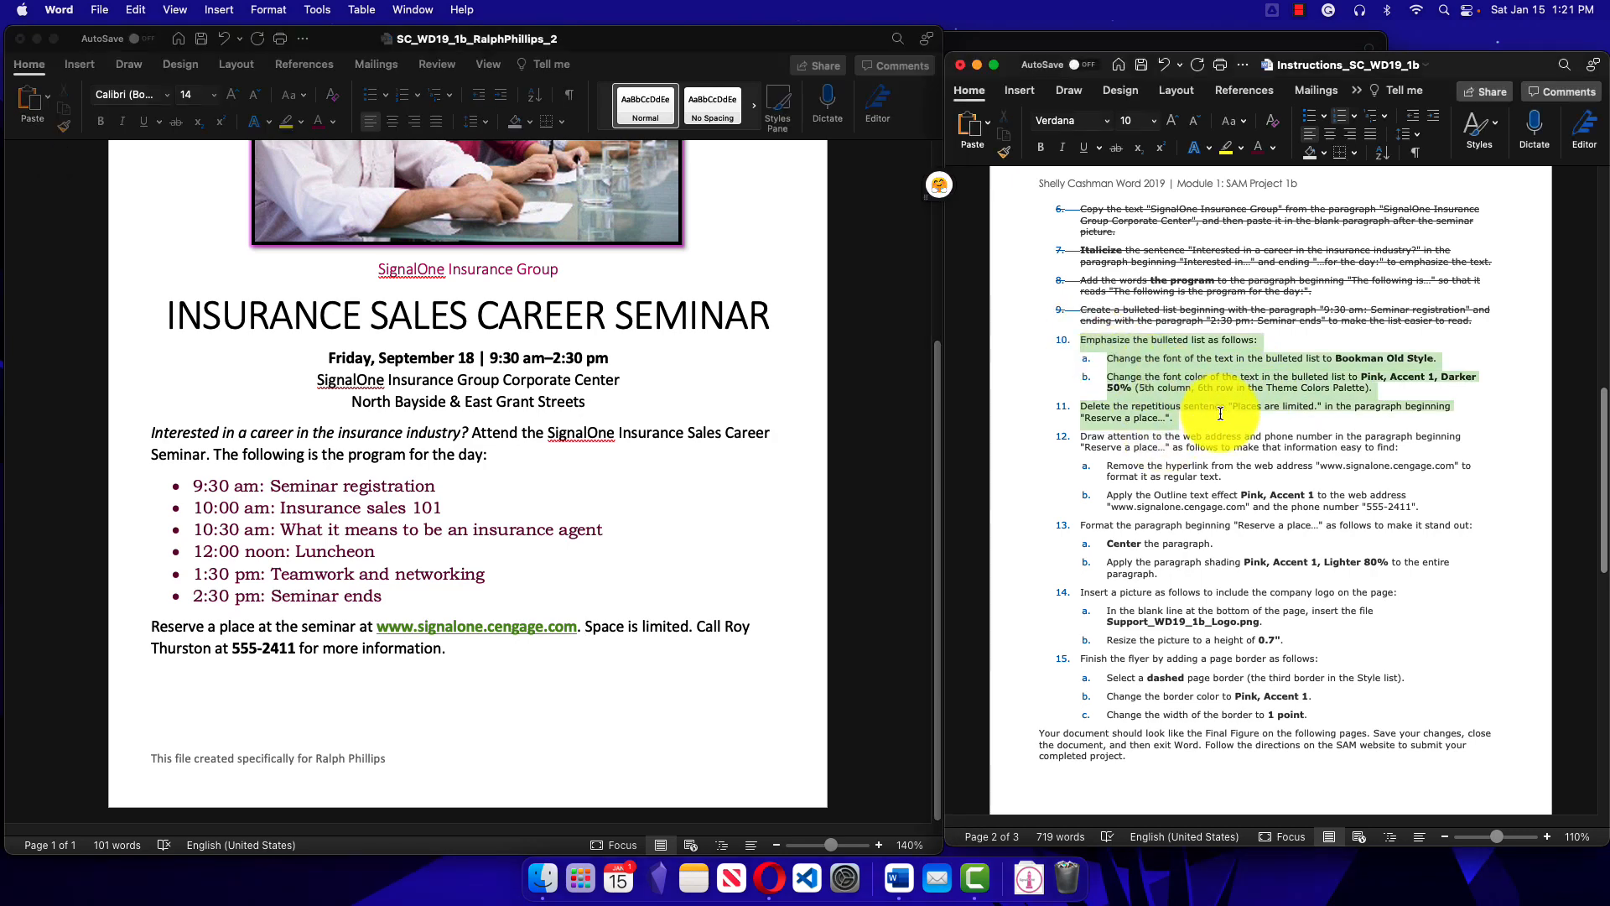
pyautogui.click(1118, 149)
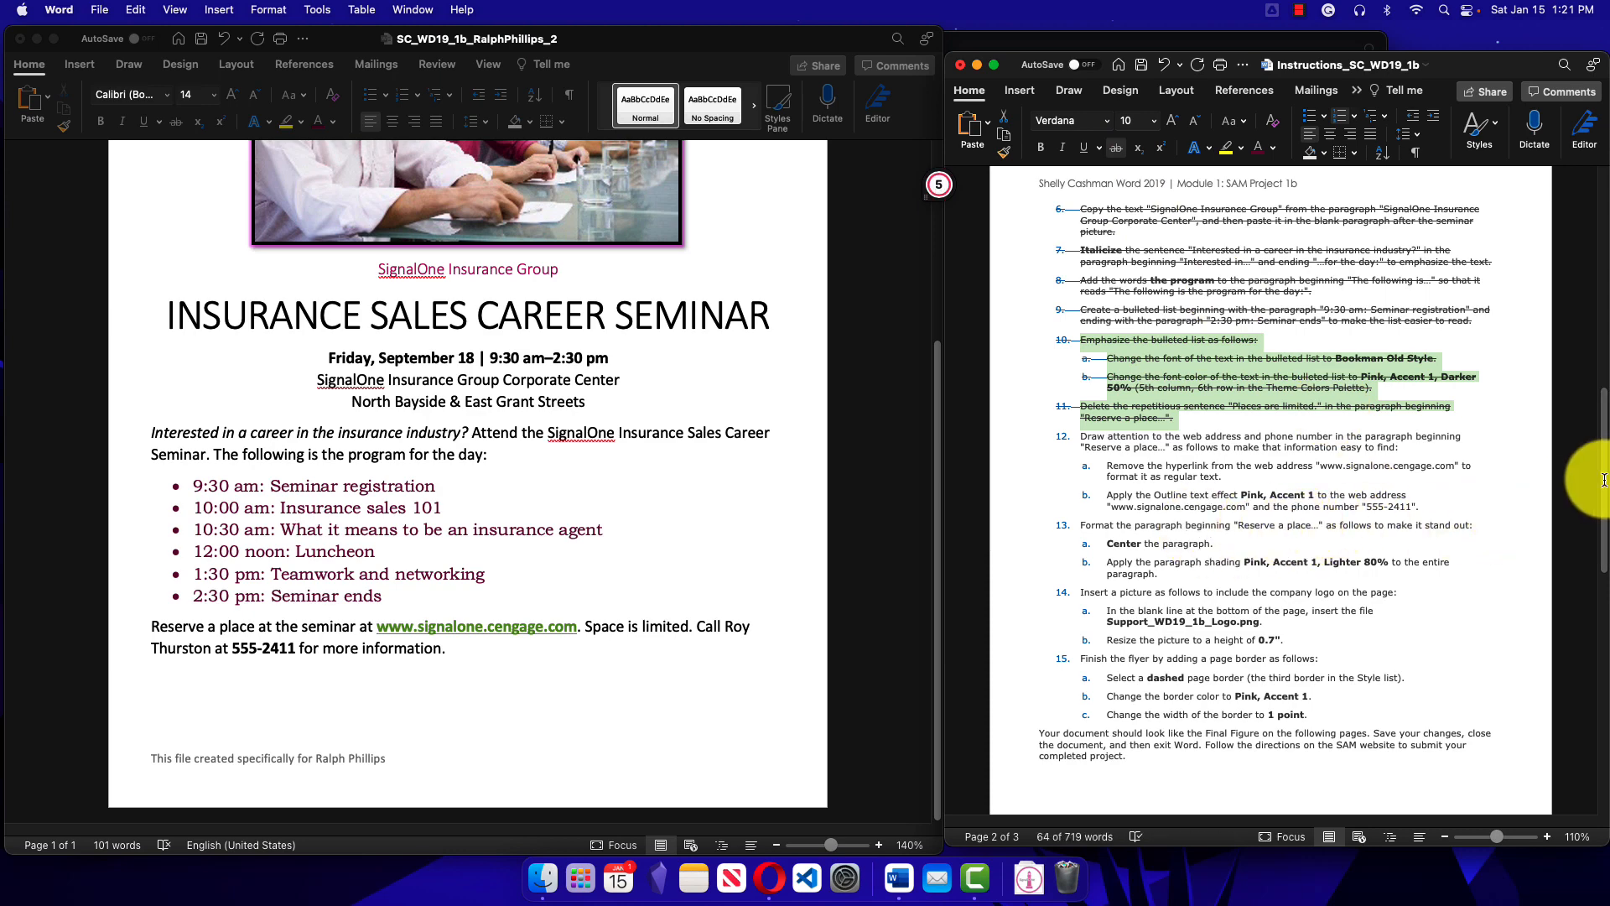
pyautogui.scroll(-5, 1159, 330)
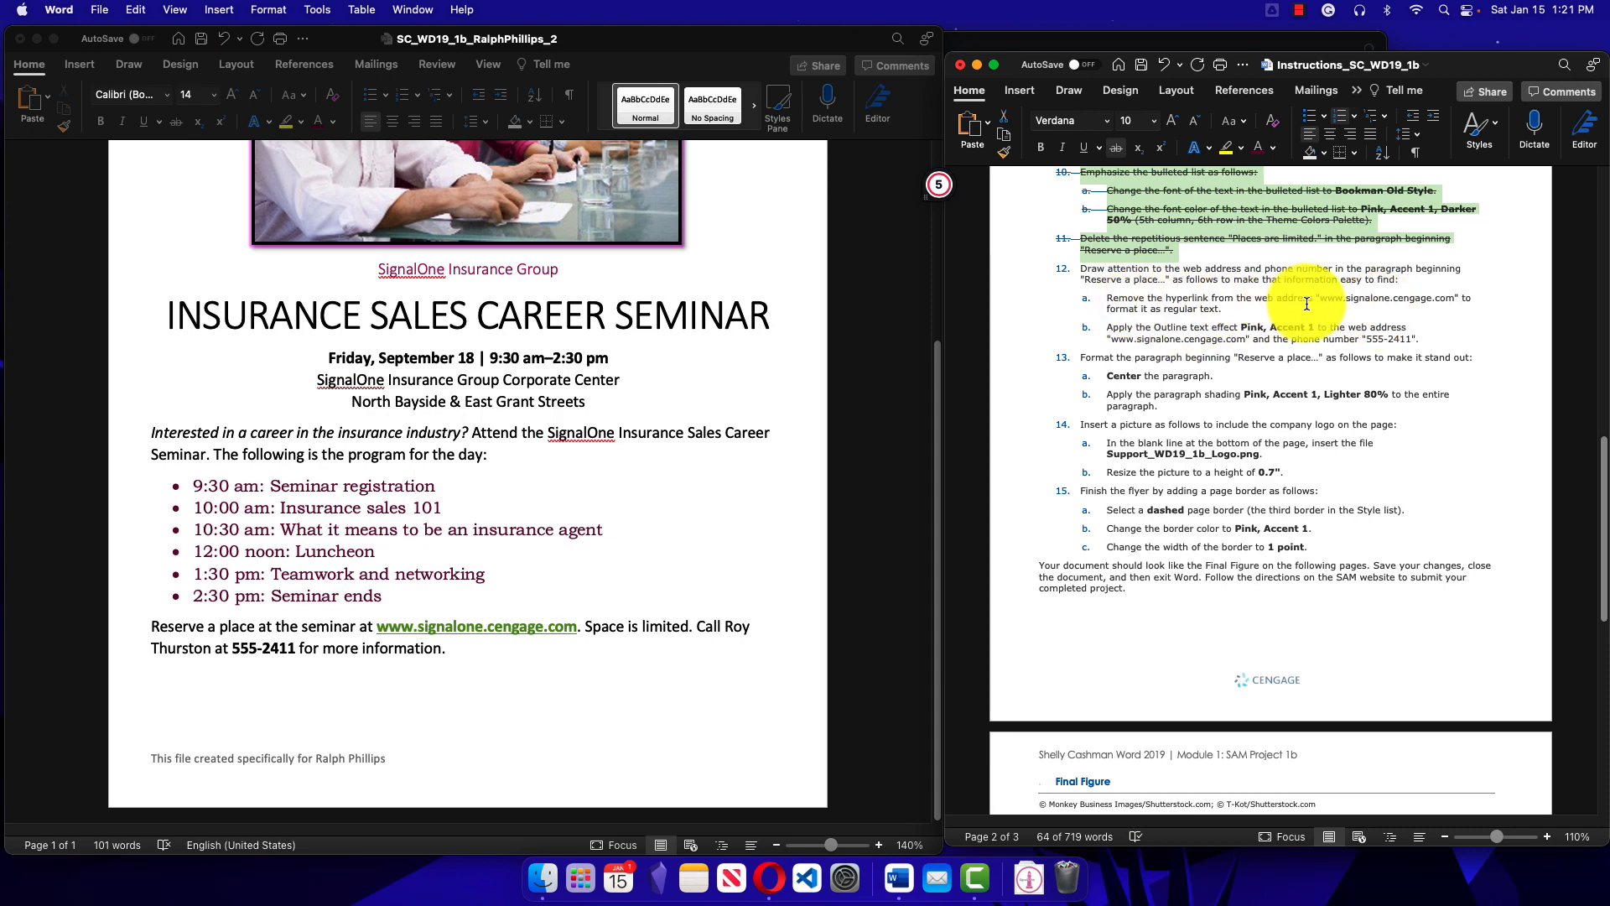
pyautogui.click(377, 636)
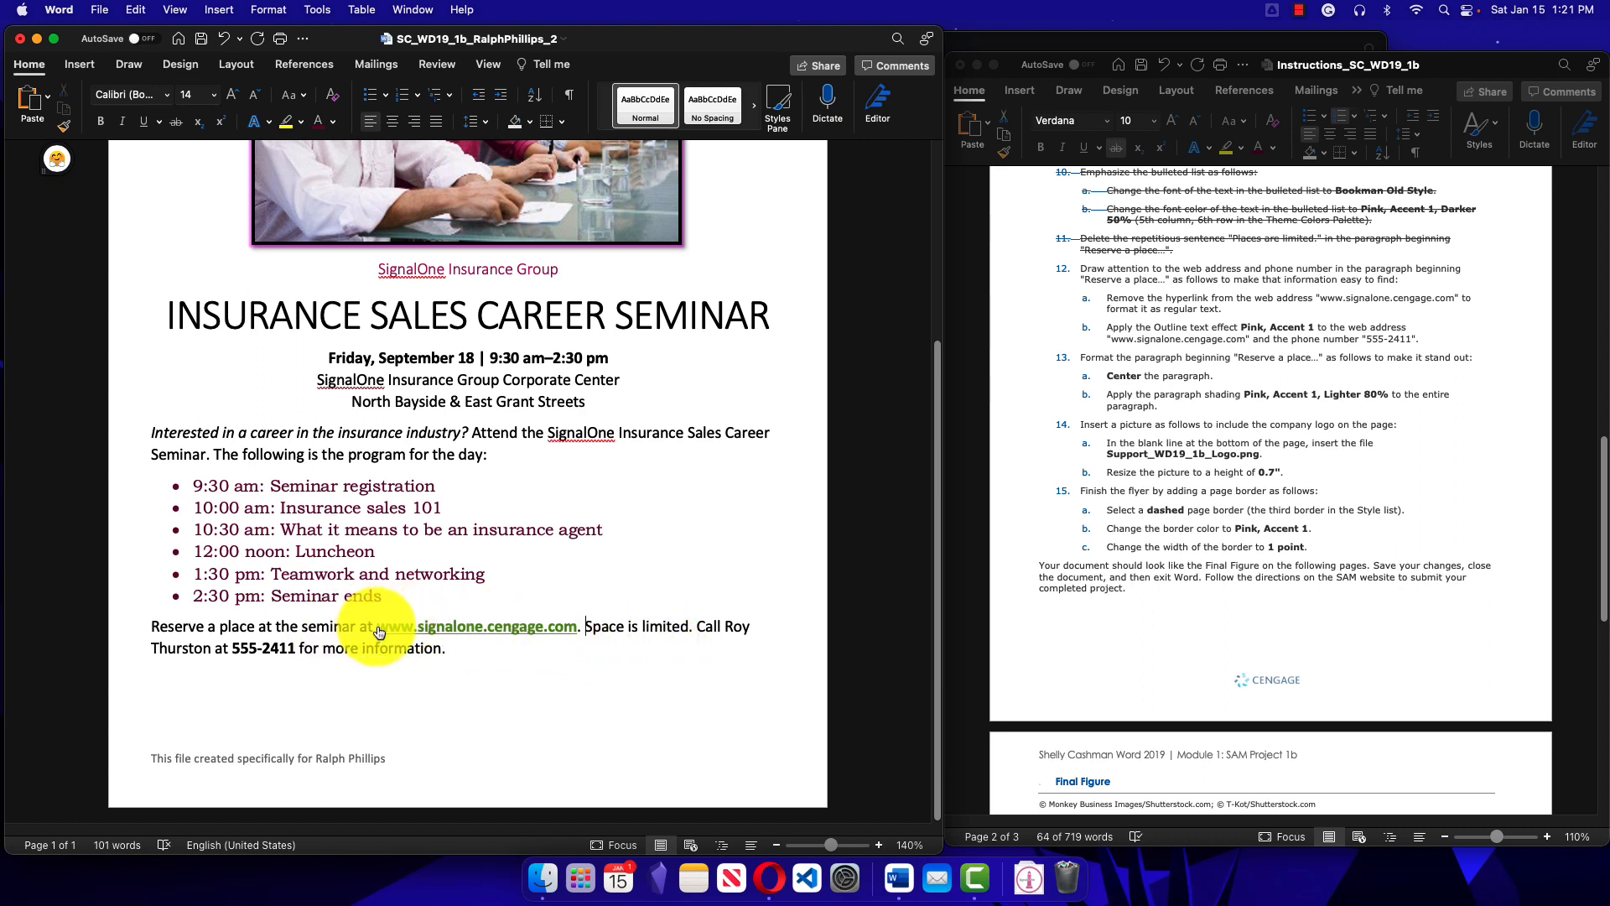
pyautogui.moveTo(375, 628); pyautogui.dragTo(578, 627)
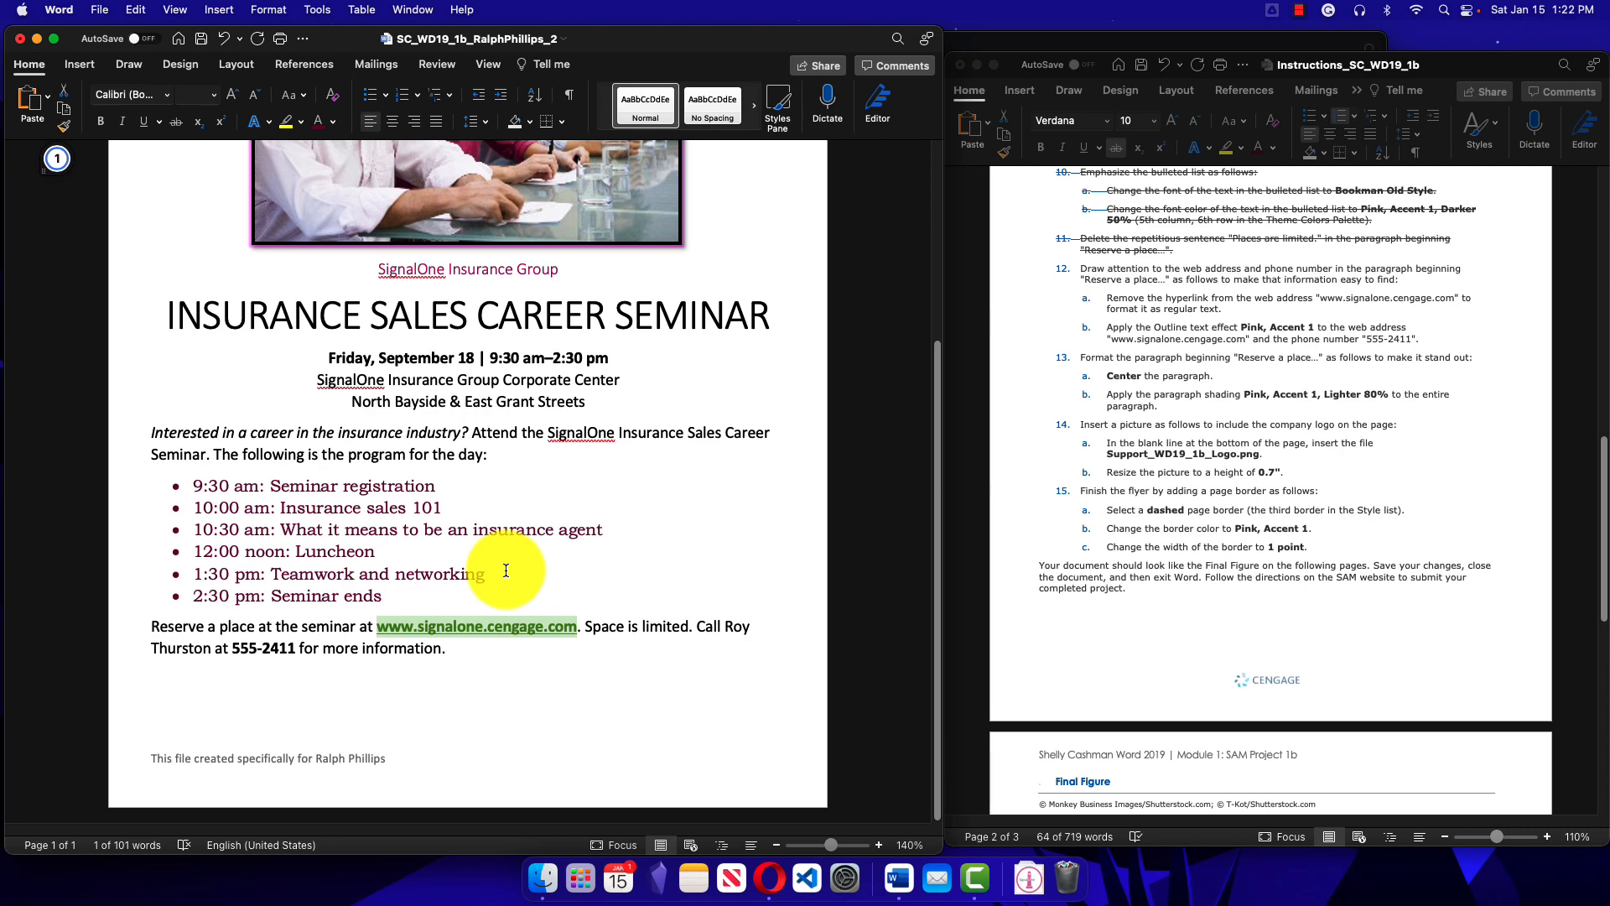
pyautogui.press('super+k')
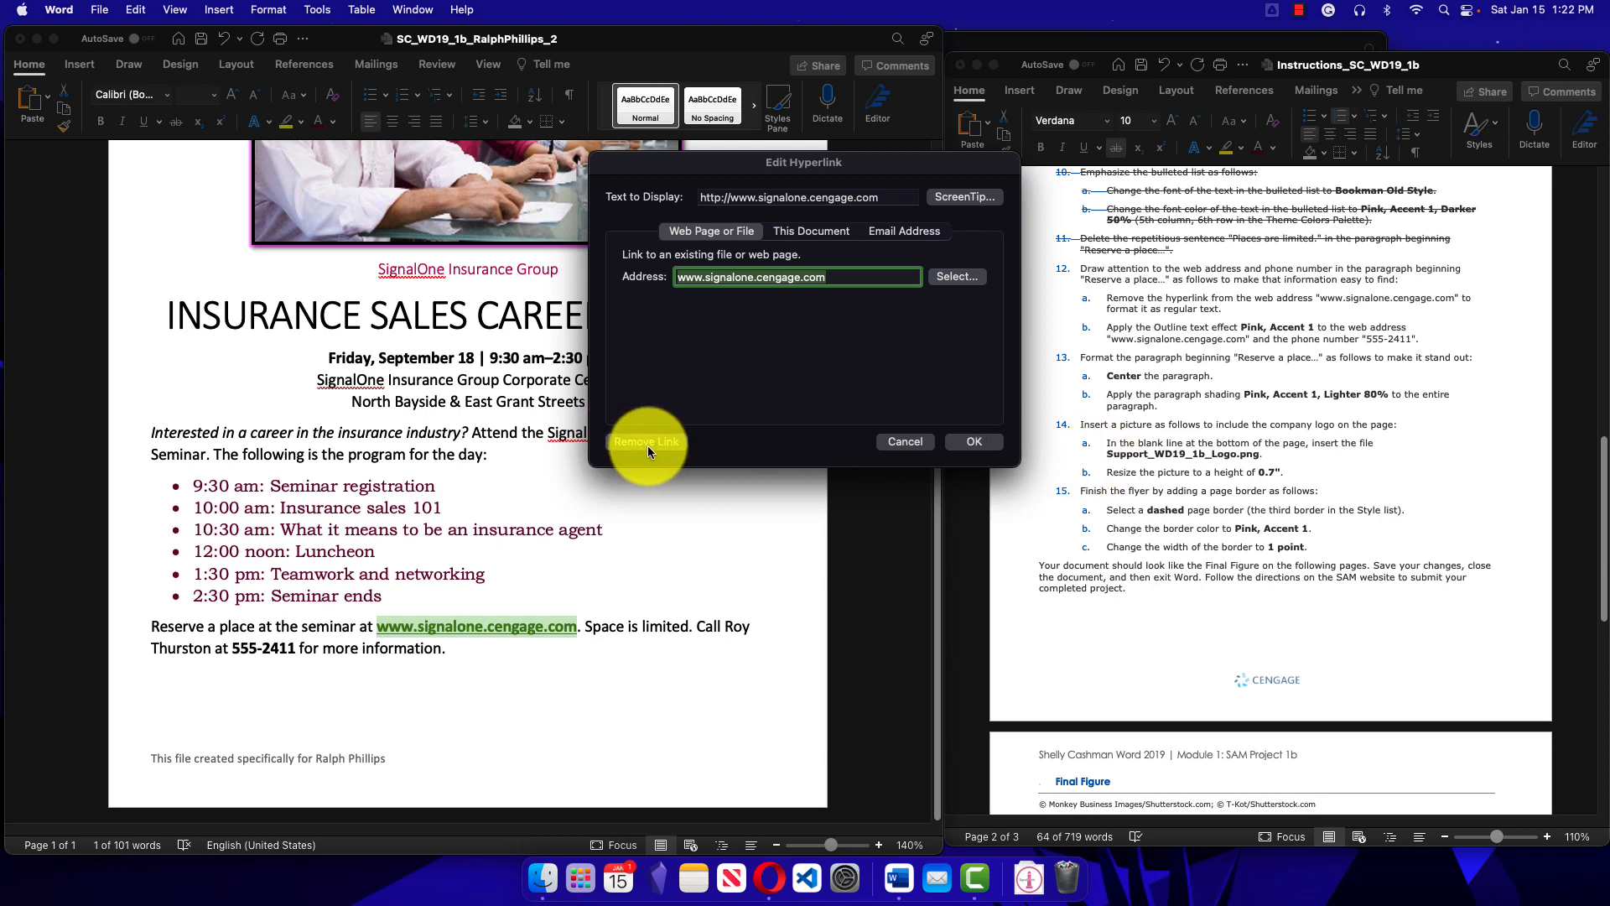
pyautogui.click(648, 447)
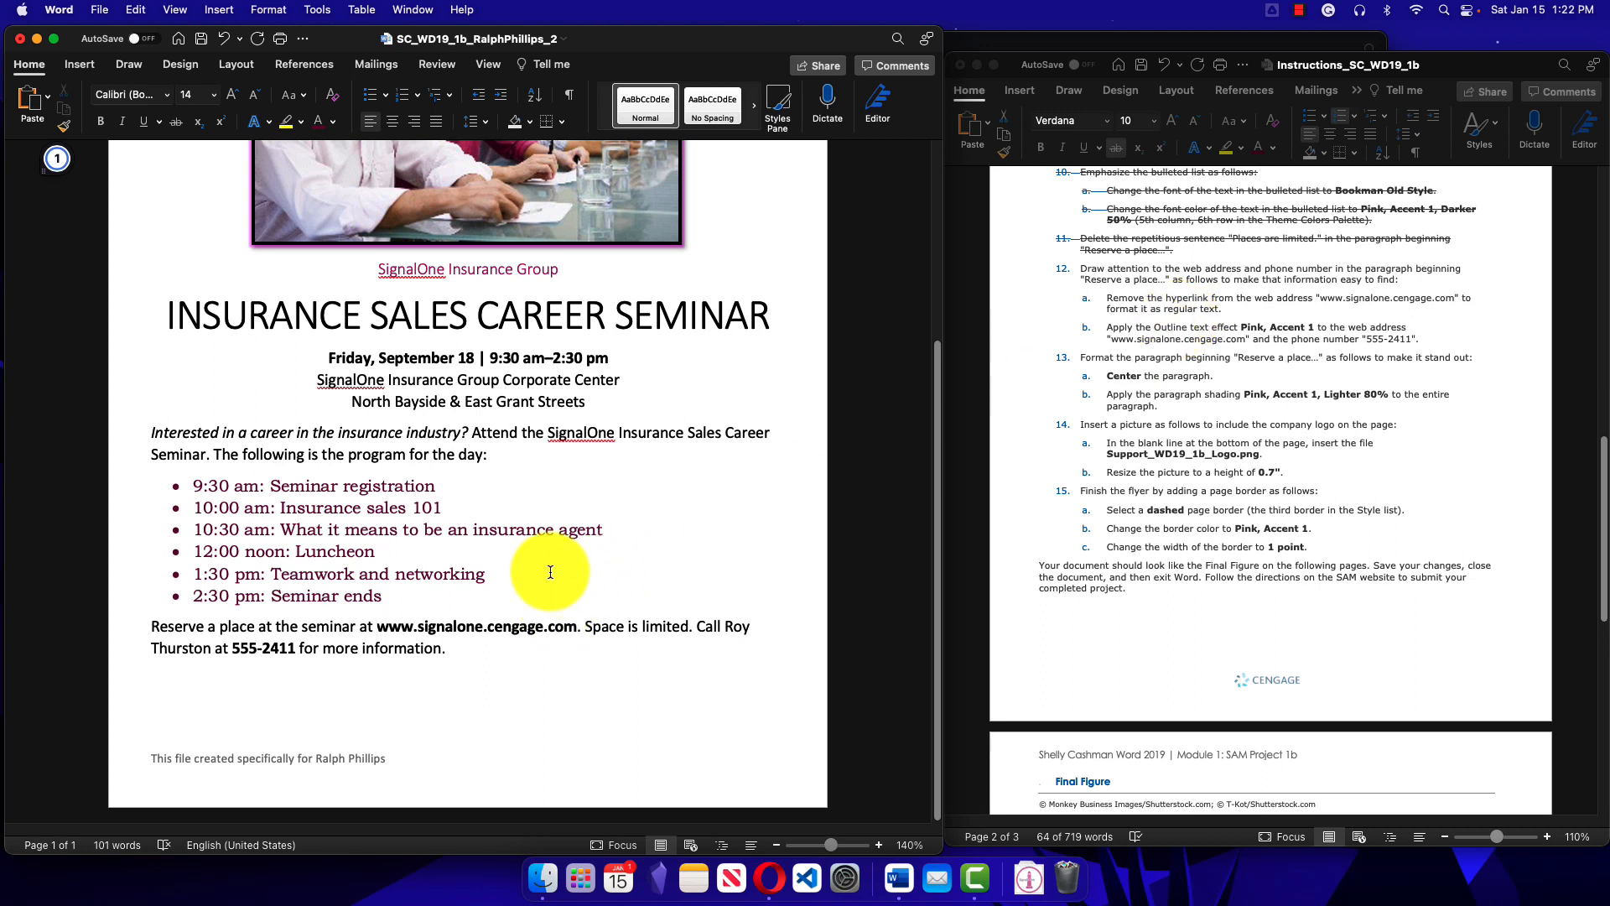
# Step: Remove the bold formatting from the web address and the phone number in the "Reserve a place" paragraph
pyautogui.click(378, 627)
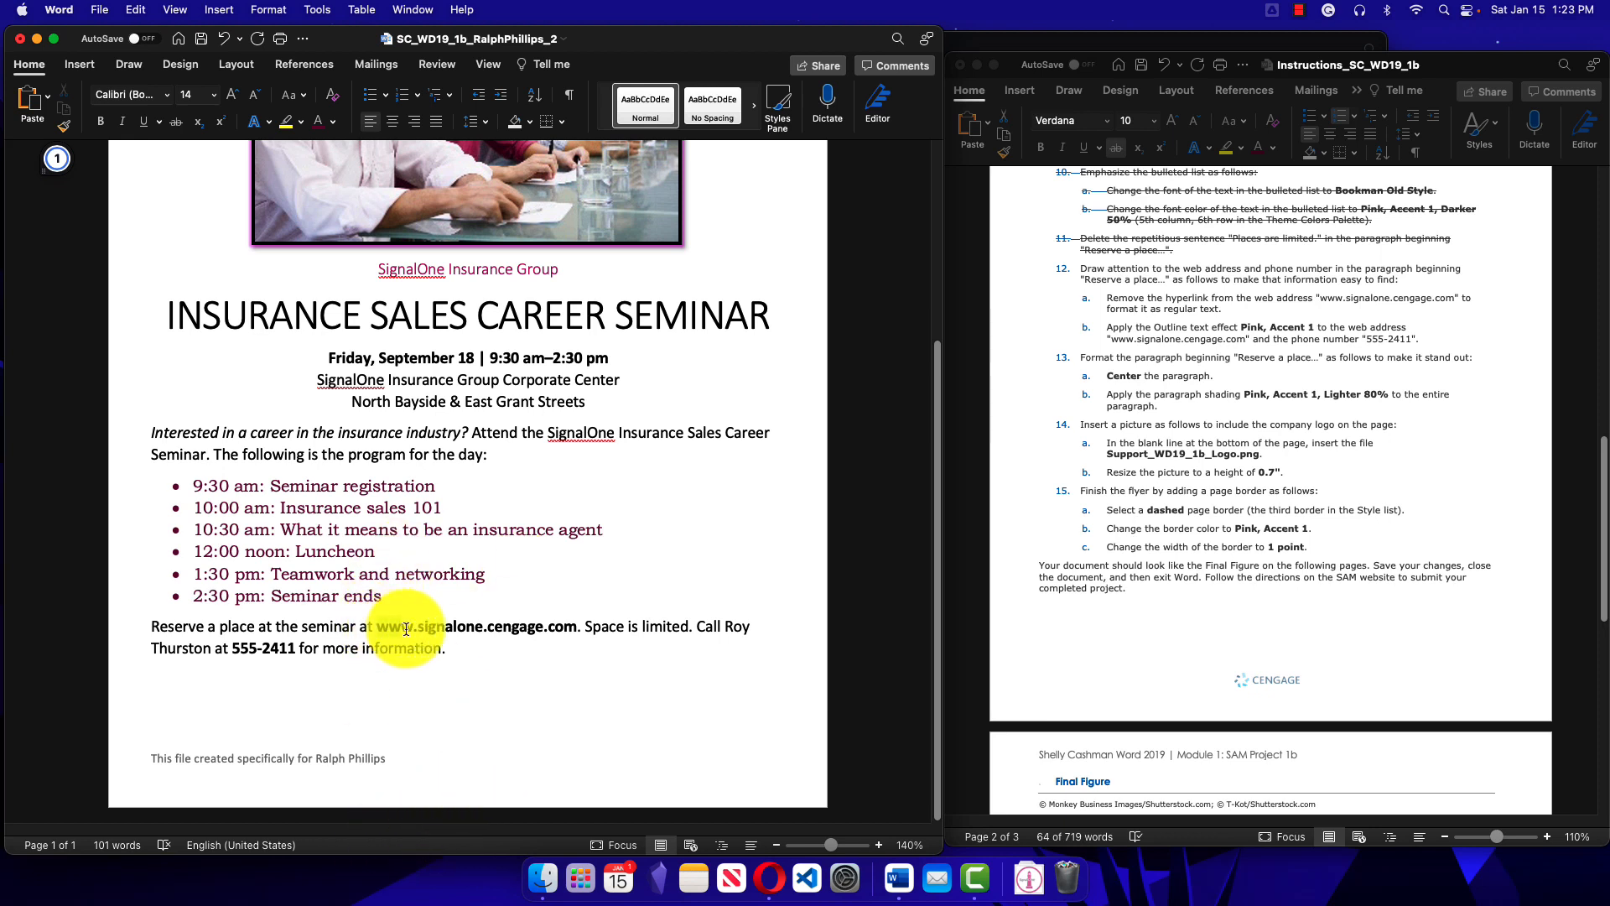
pyautogui.moveTo(406, 629); pyautogui.dragTo(565, 627)
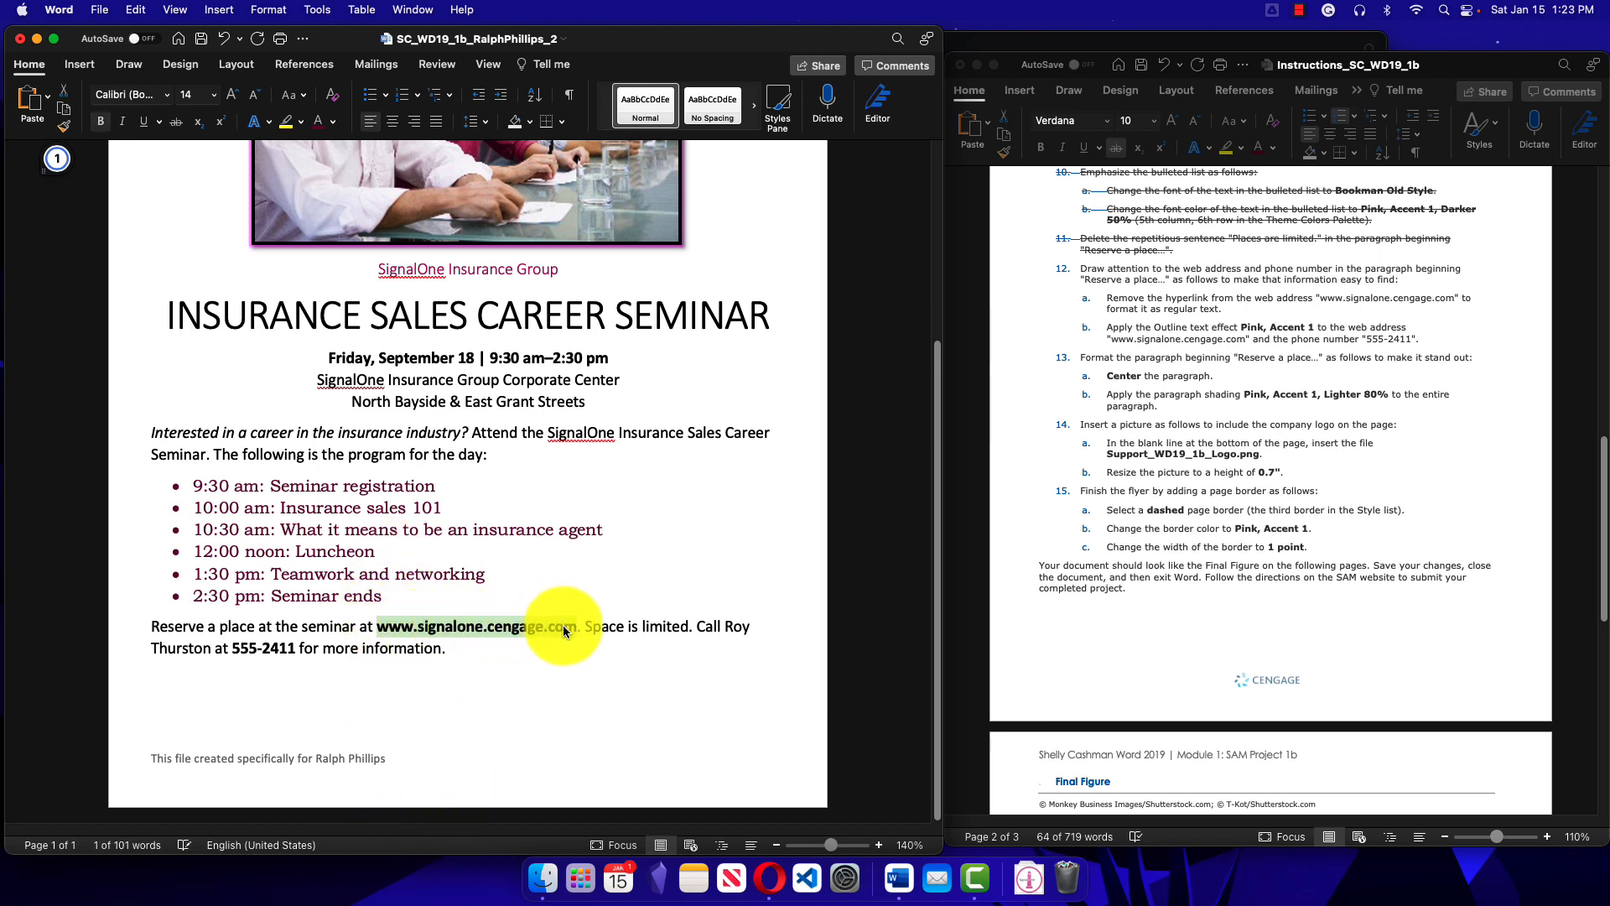
pyautogui.click(99, 124)
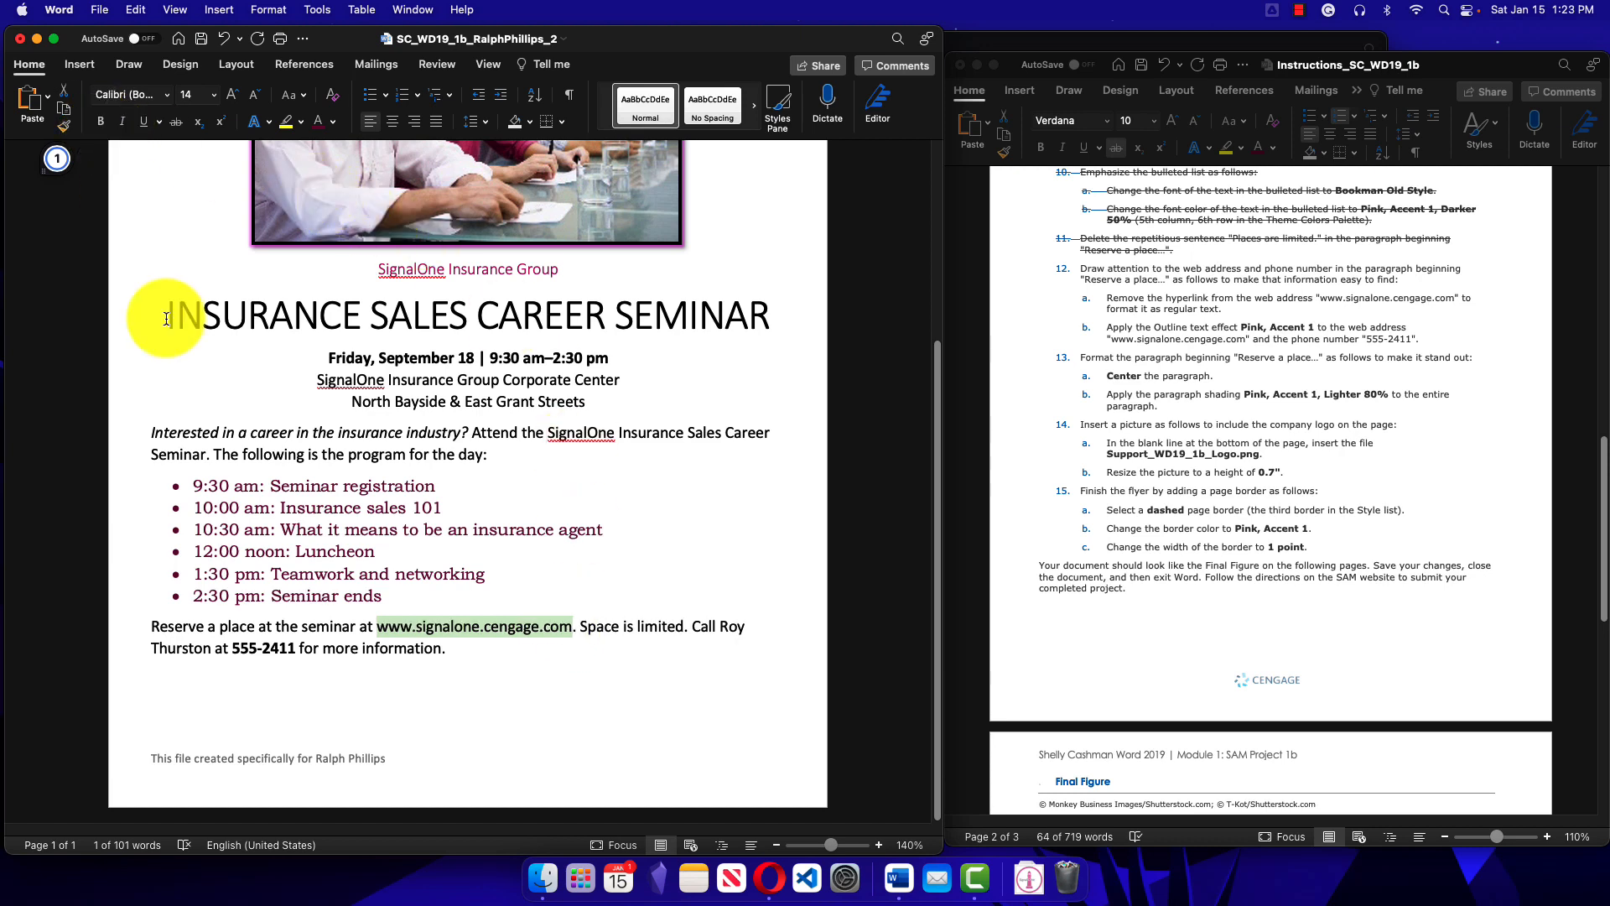
pyautogui.click(255, 651)
pyautogui.moveTo(254, 650); pyautogui.dragTo(299, 651)
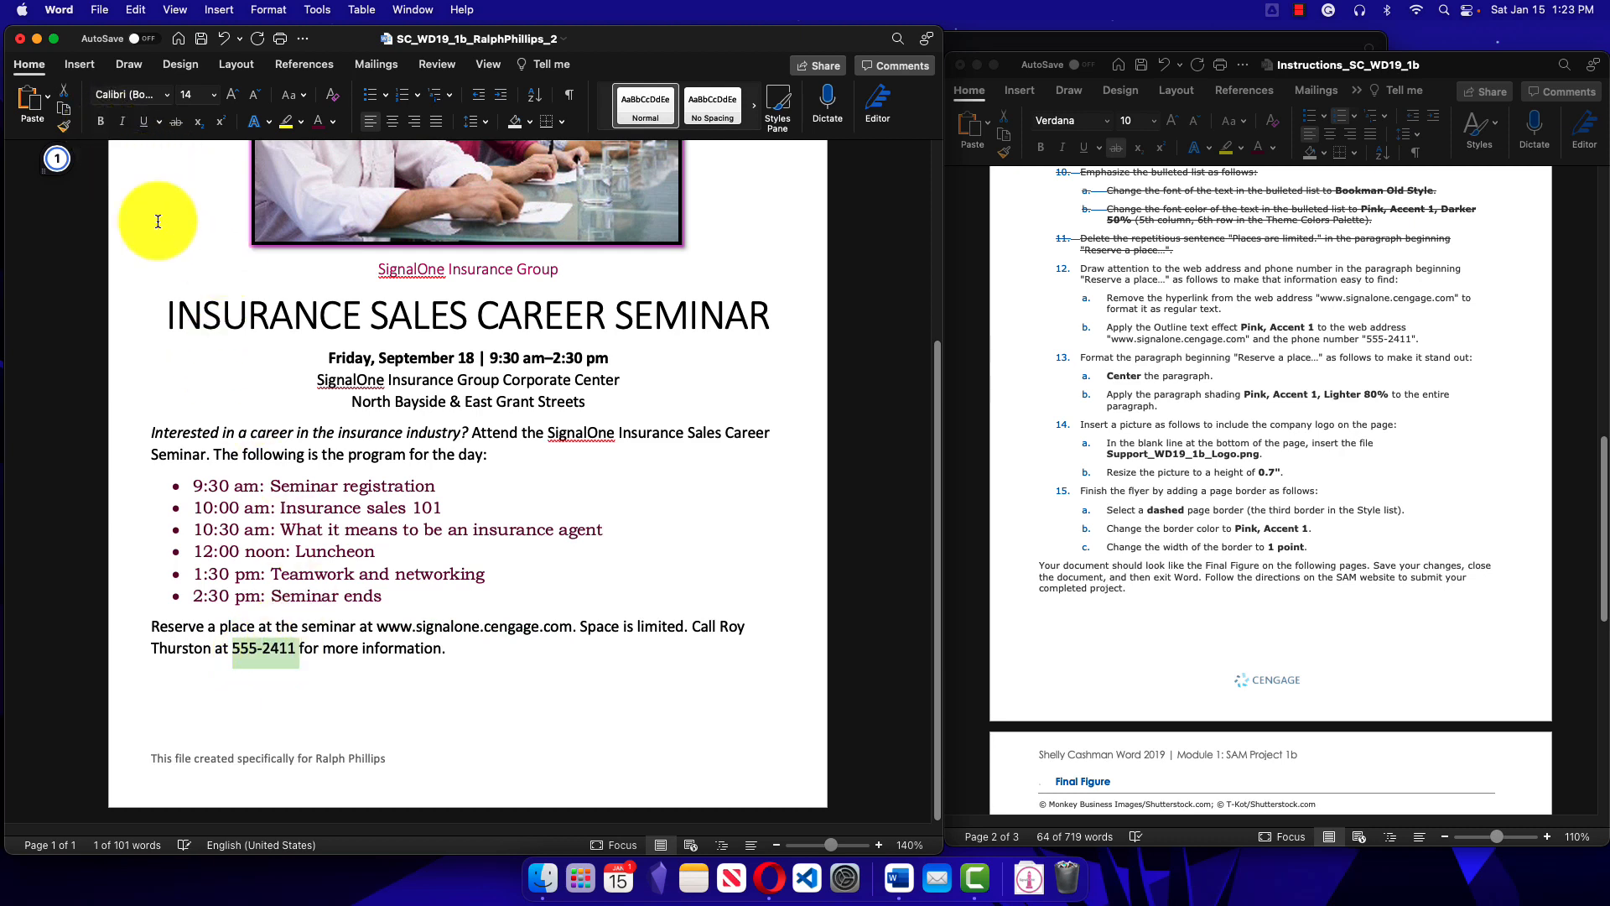
pyautogui.click(458, 651)
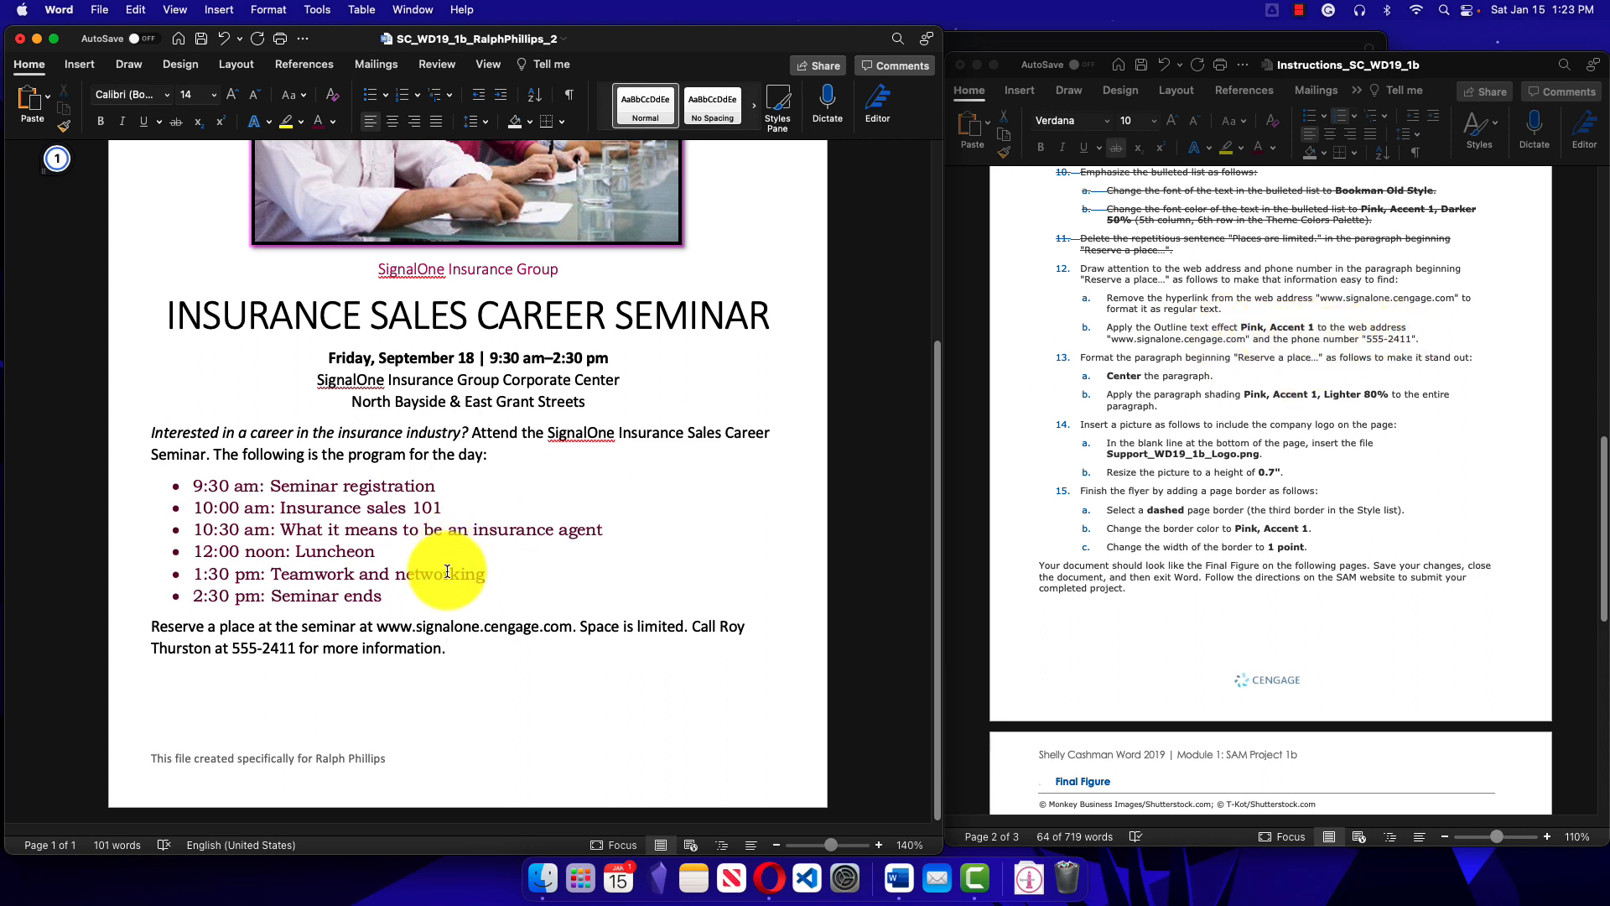
# Step: Apply the Outline text effect in Pink, Accent 1 to the web address in the "Reserve a place" paragraph and copy its formatting to the phone number
pyautogui.moveTo(376, 627); pyautogui.dragTo(577, 639)
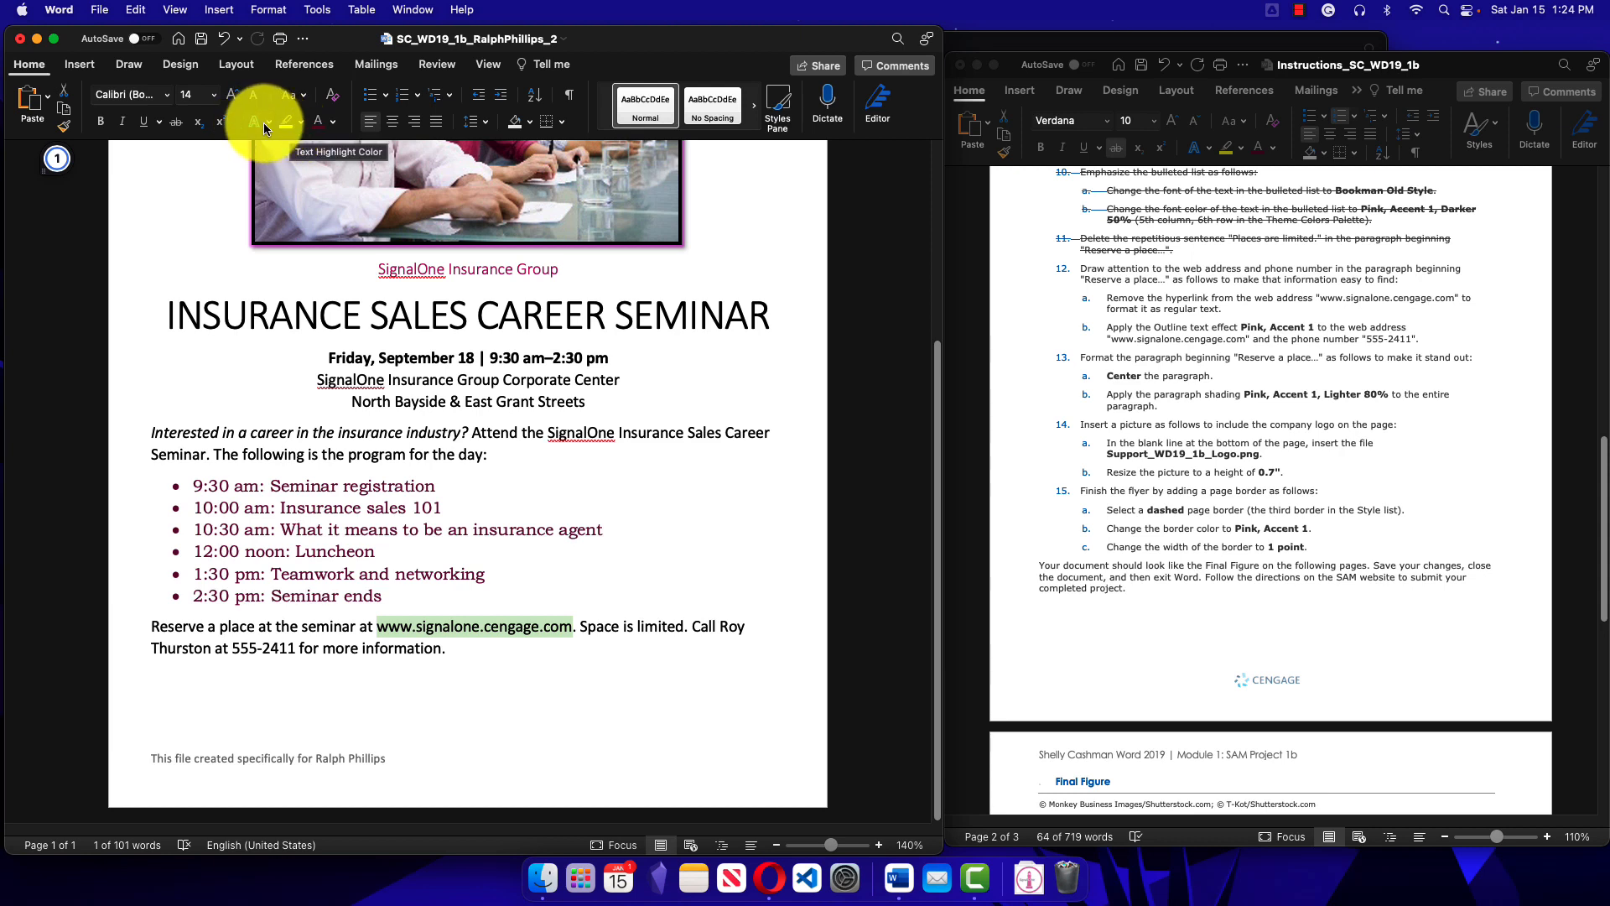
pyautogui.click(268, 122)
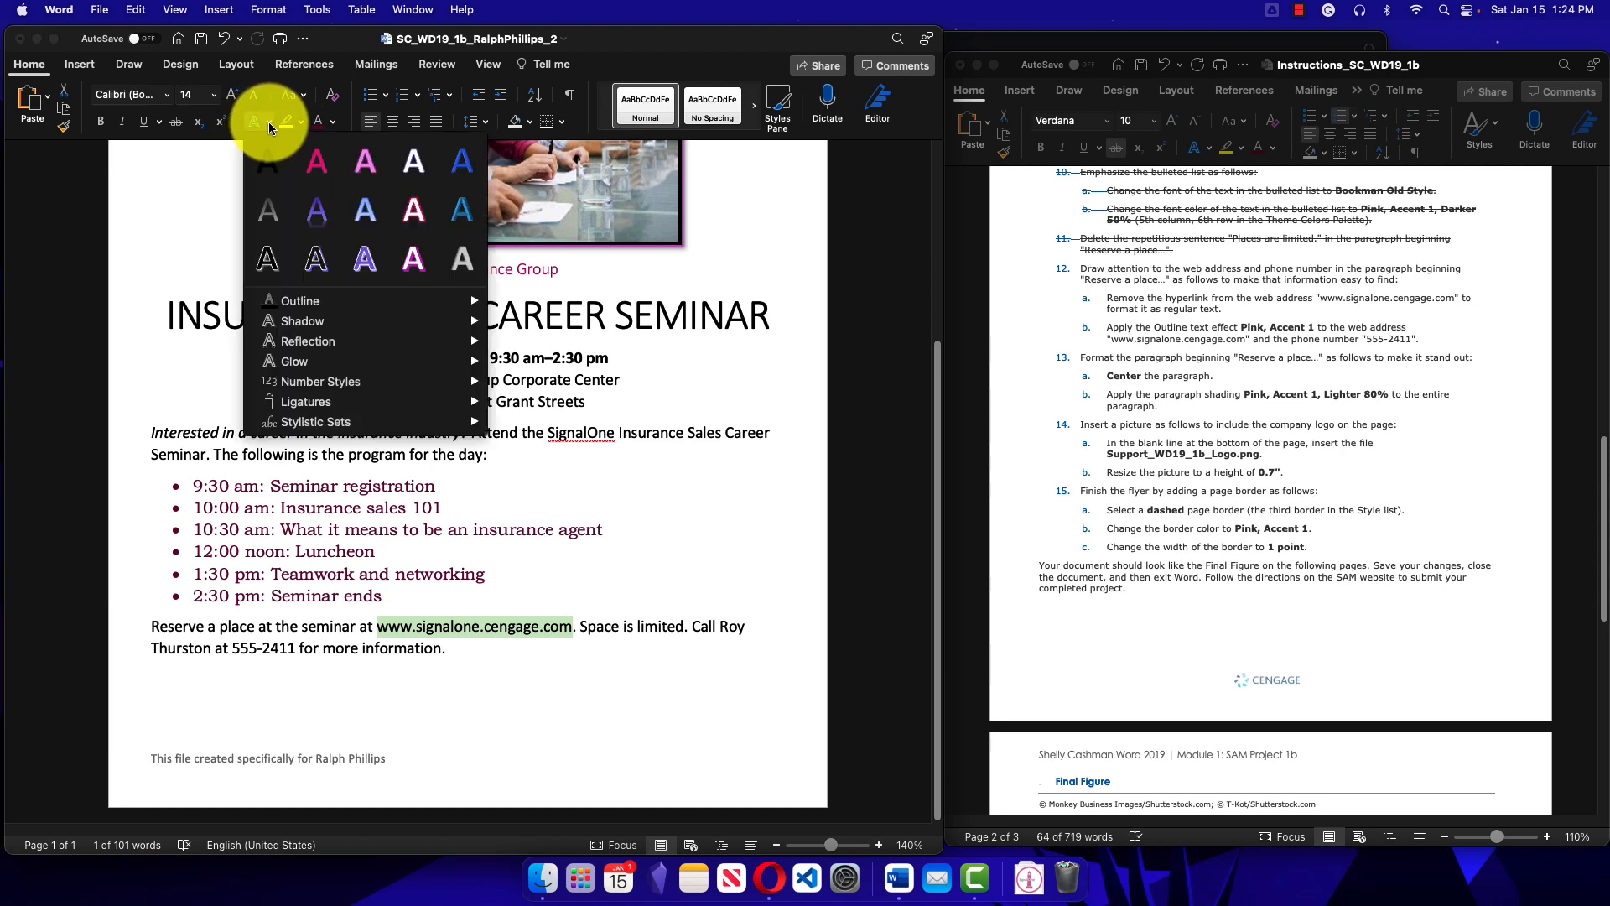
pyautogui.moveTo(303, 310)
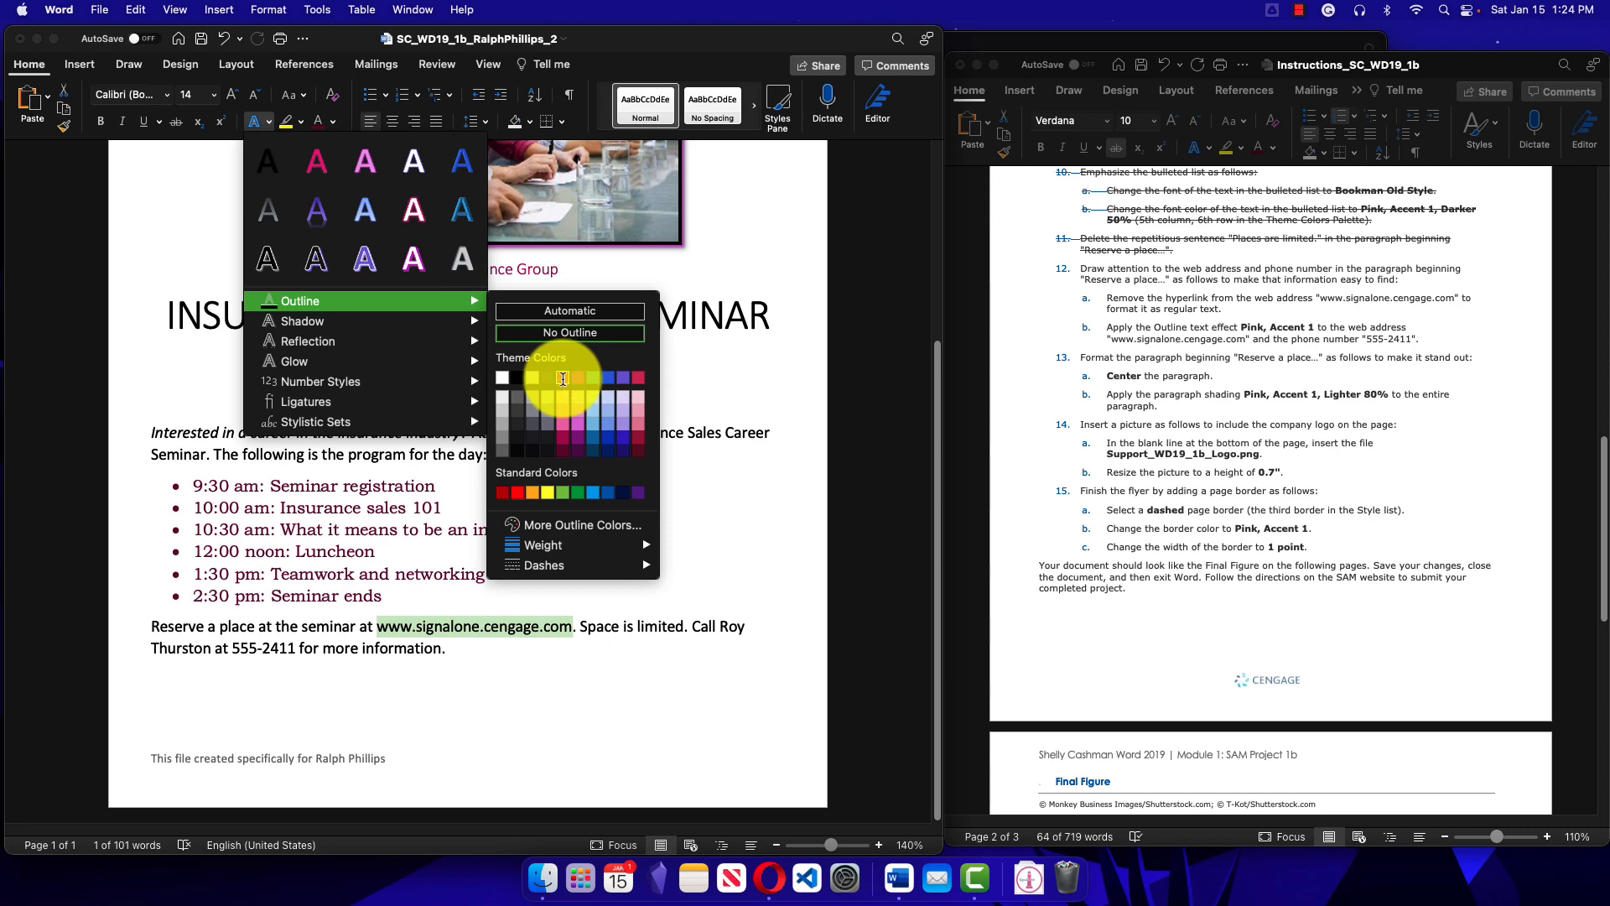
pyautogui.click(562, 378)
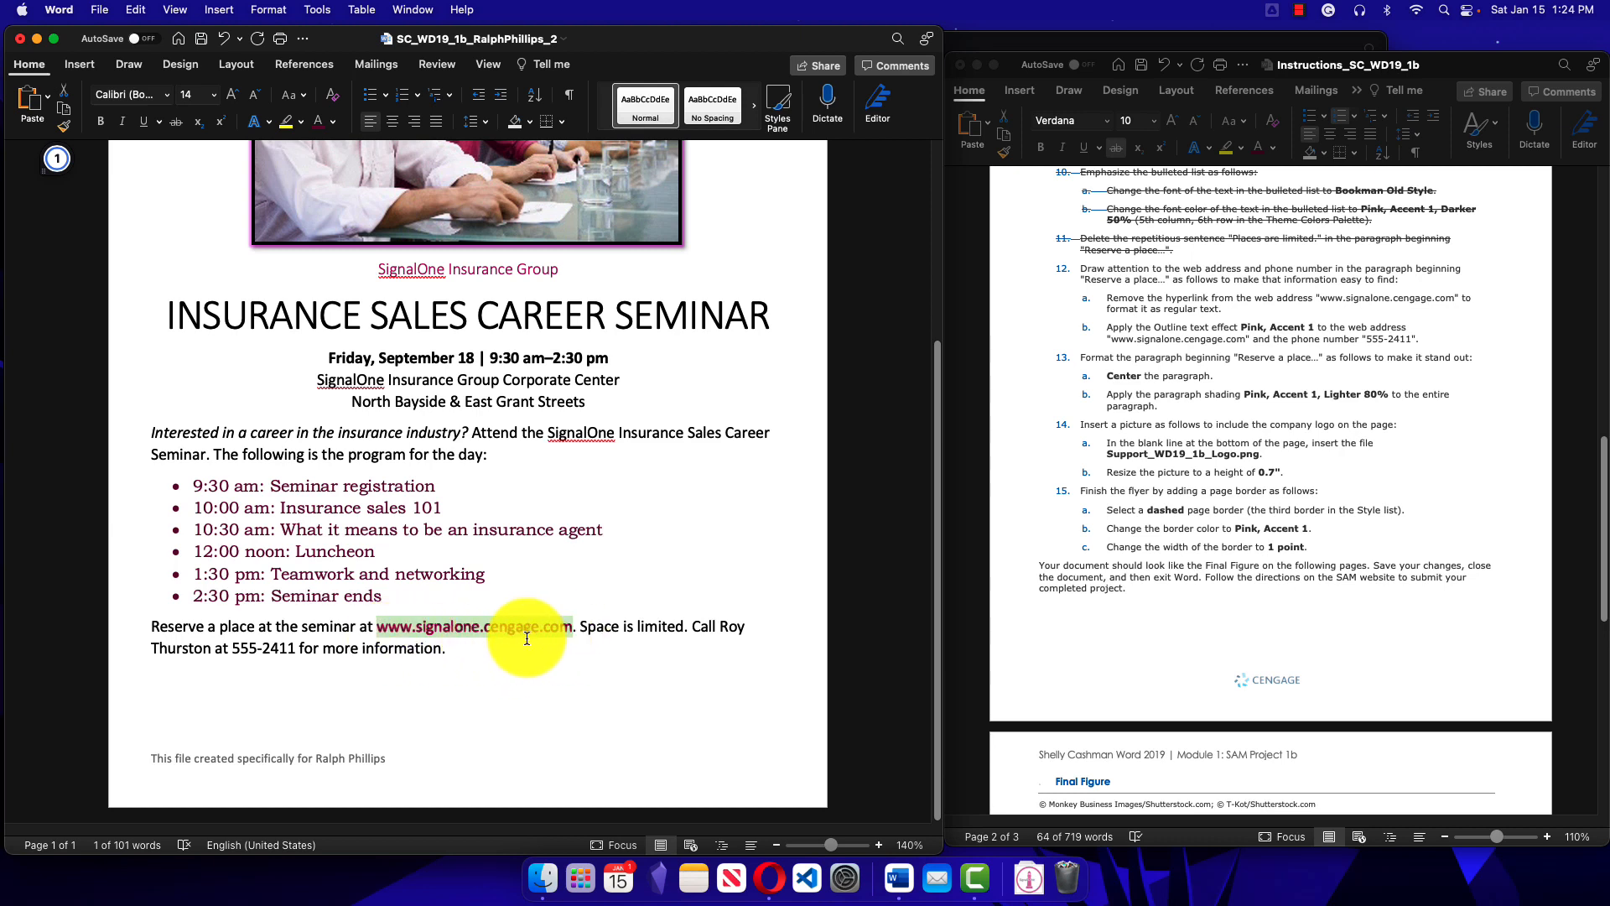
pyautogui.click(67, 128)
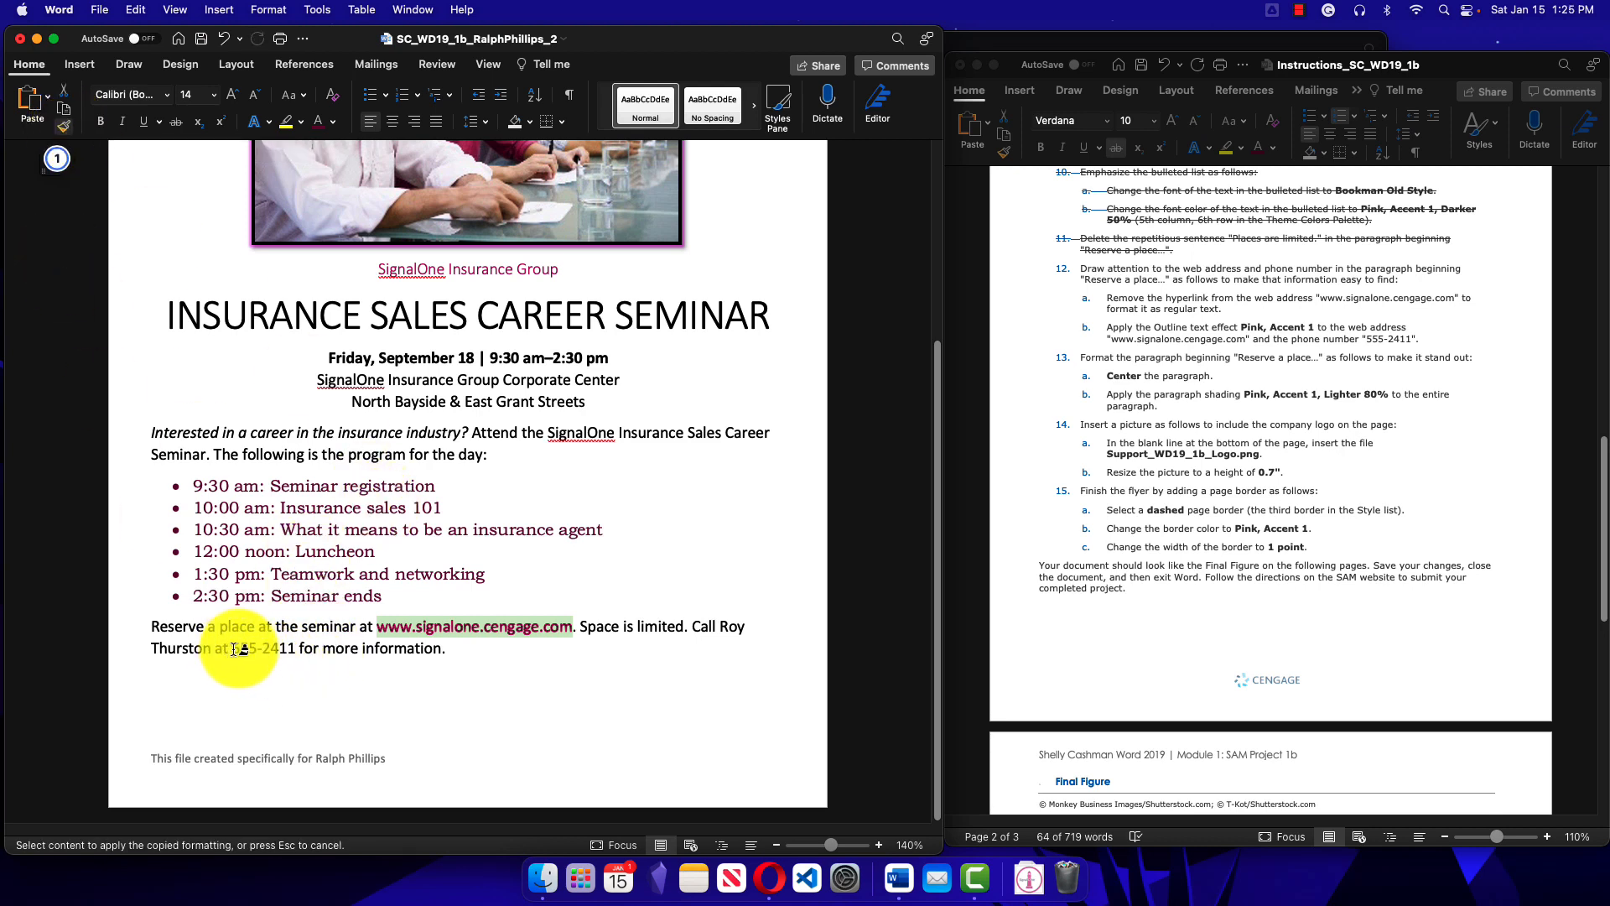
pyautogui.moveTo(232, 649); pyautogui.dragTo(291, 648)
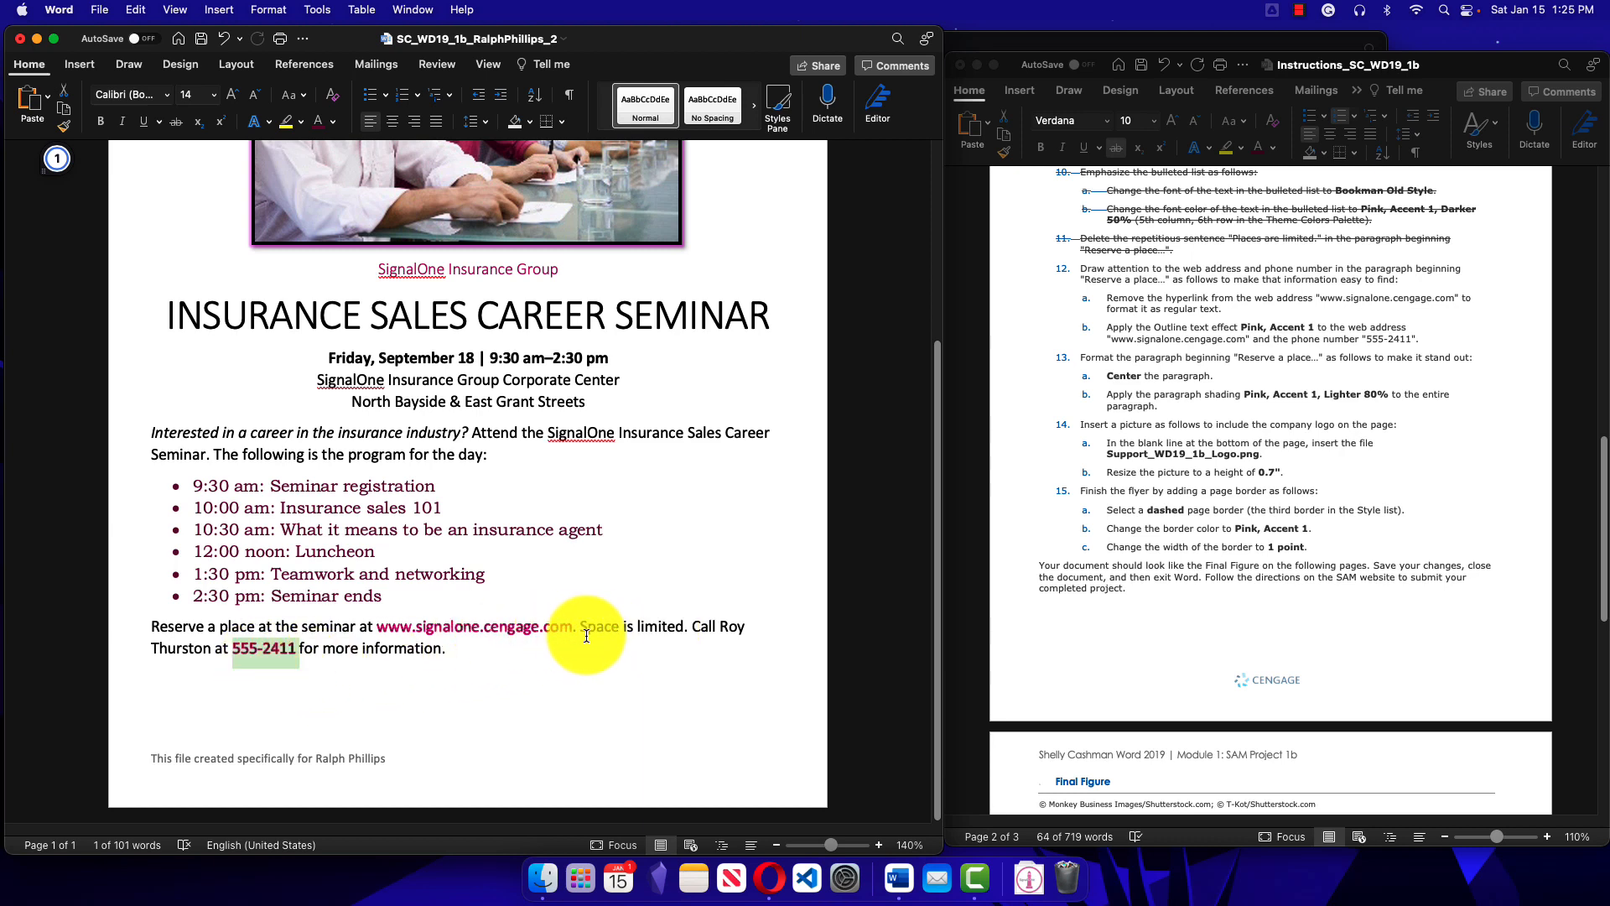
pyautogui.click(637, 636)
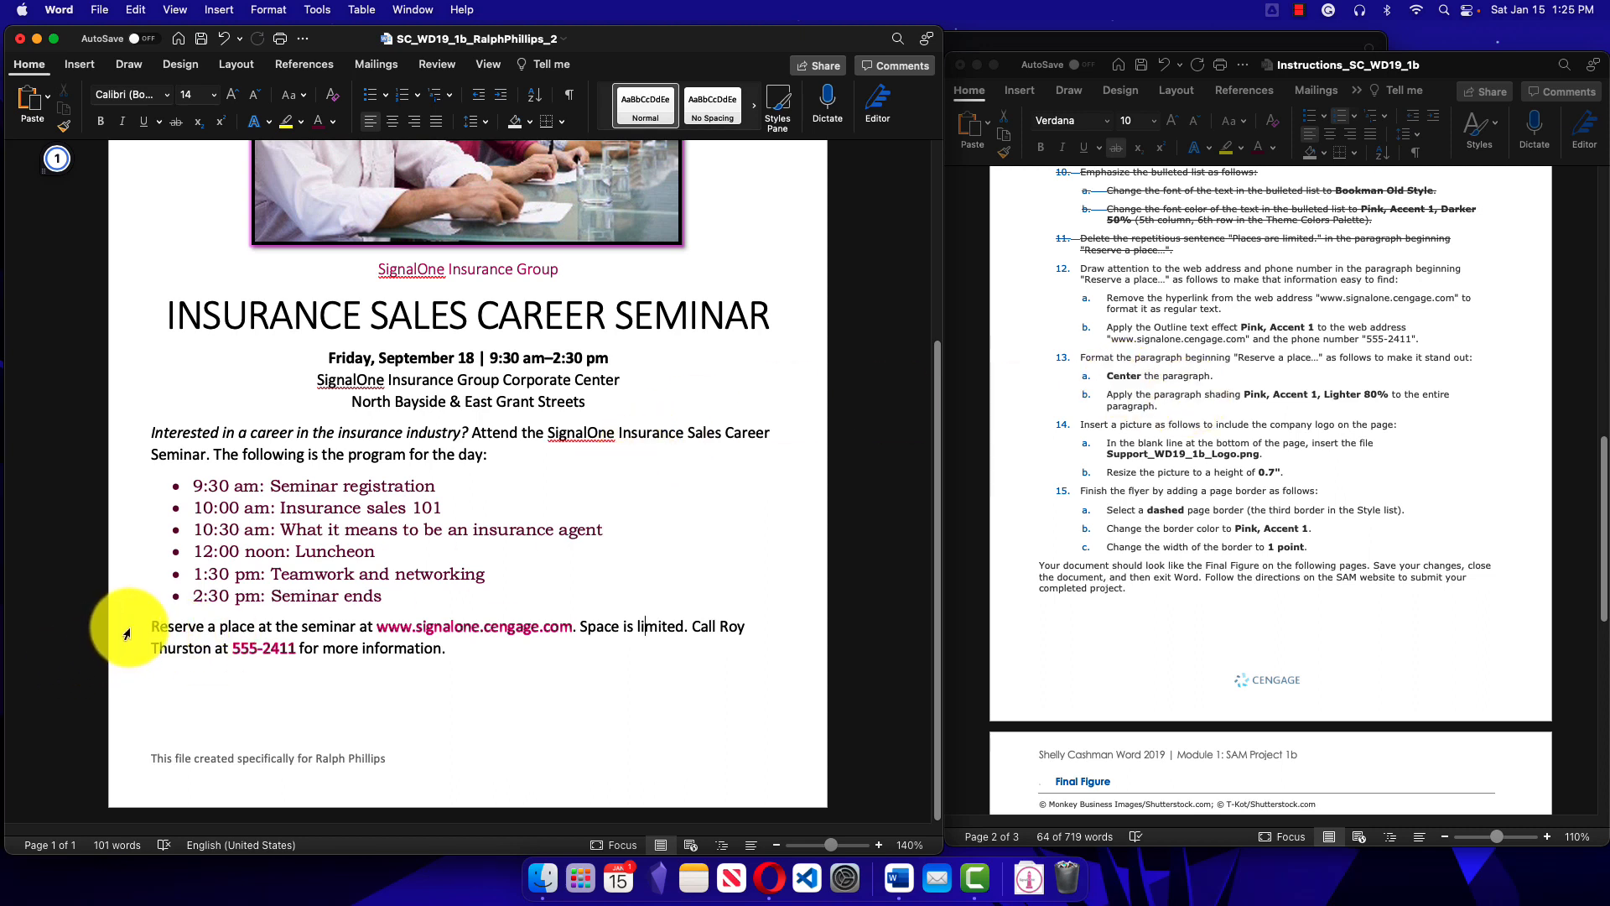
# Step: Center the "Reserve a place" paragraph and apply Pink, Accent 1, Lighter 80% shading to the entire paragraph
pyautogui.moveTo(127, 634); pyautogui.dragTo(125, 653)
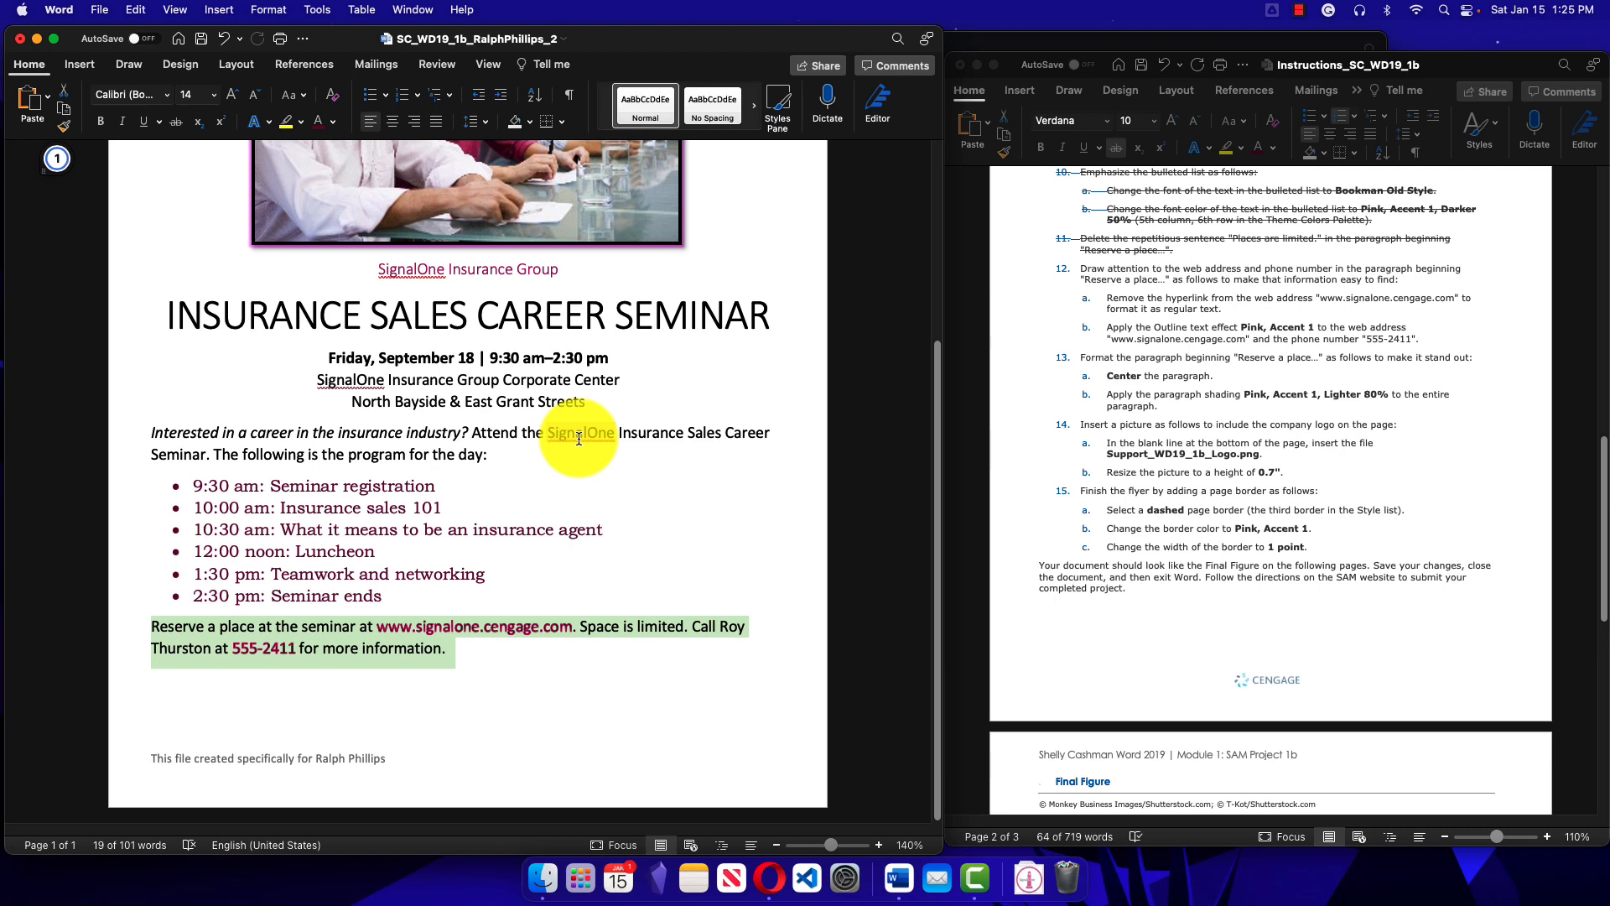
pyautogui.press('super+e')
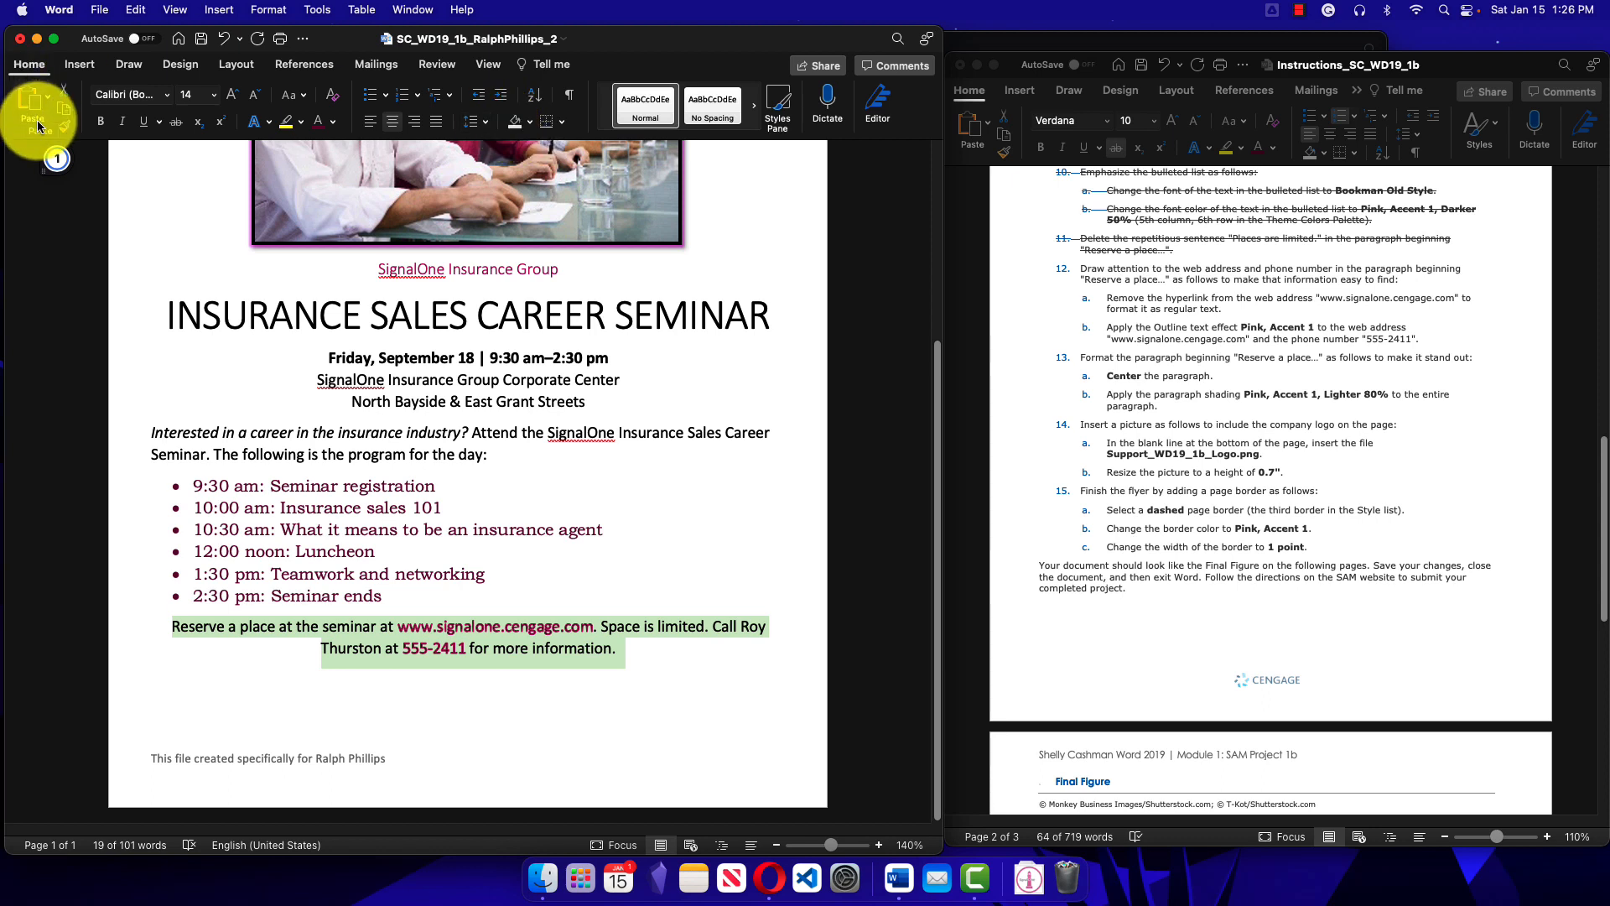
pyautogui.click(531, 124)
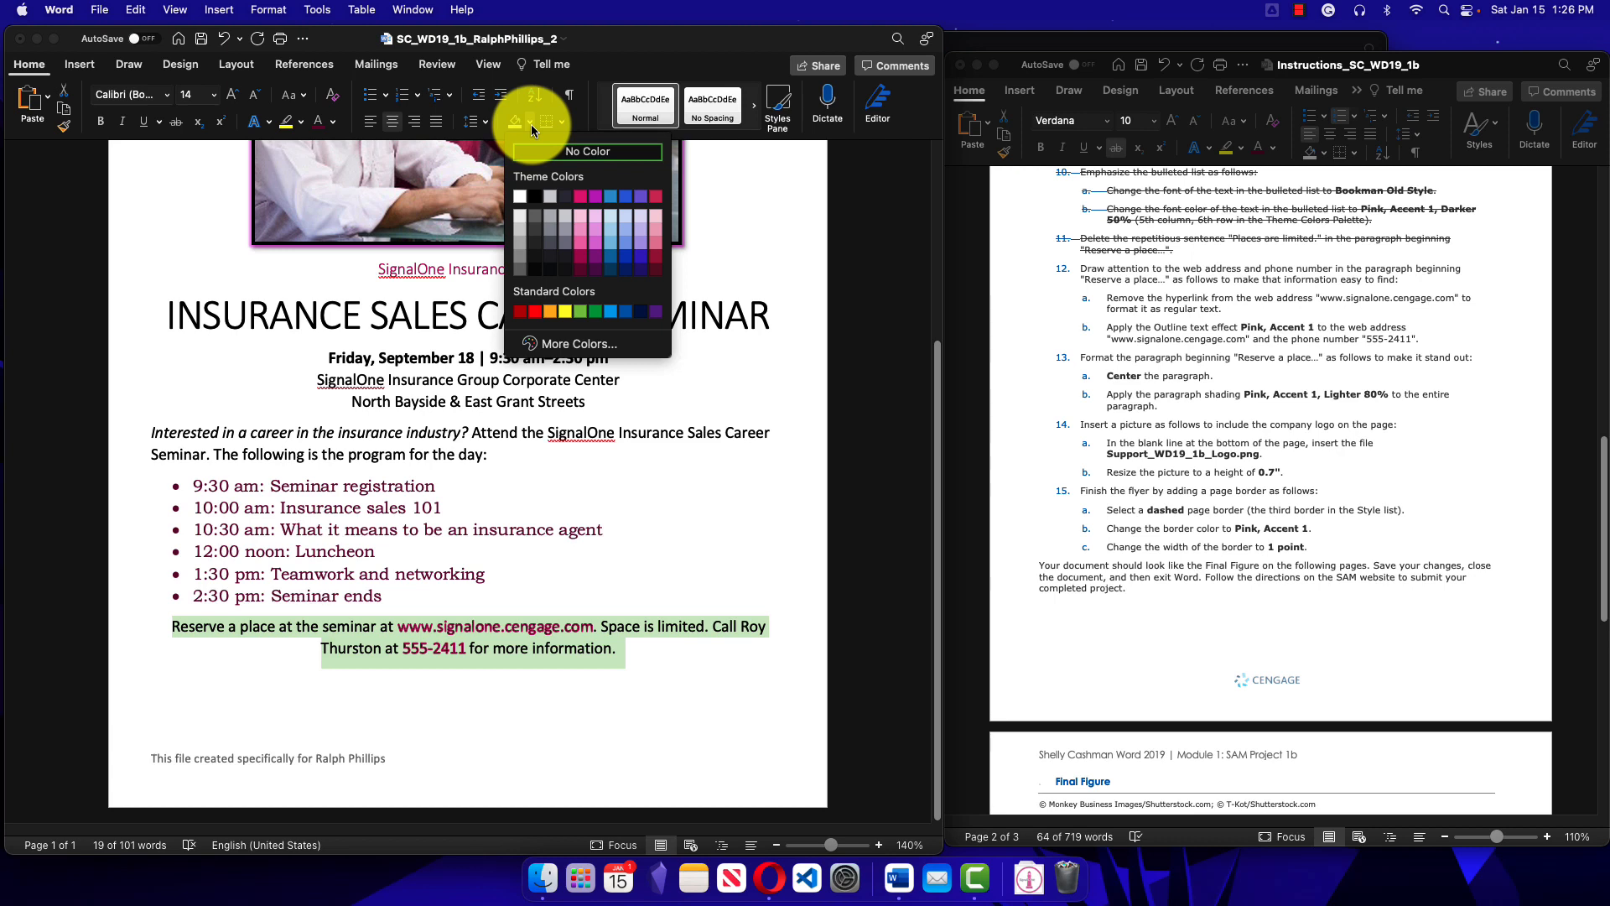
pyautogui.click(581, 218)
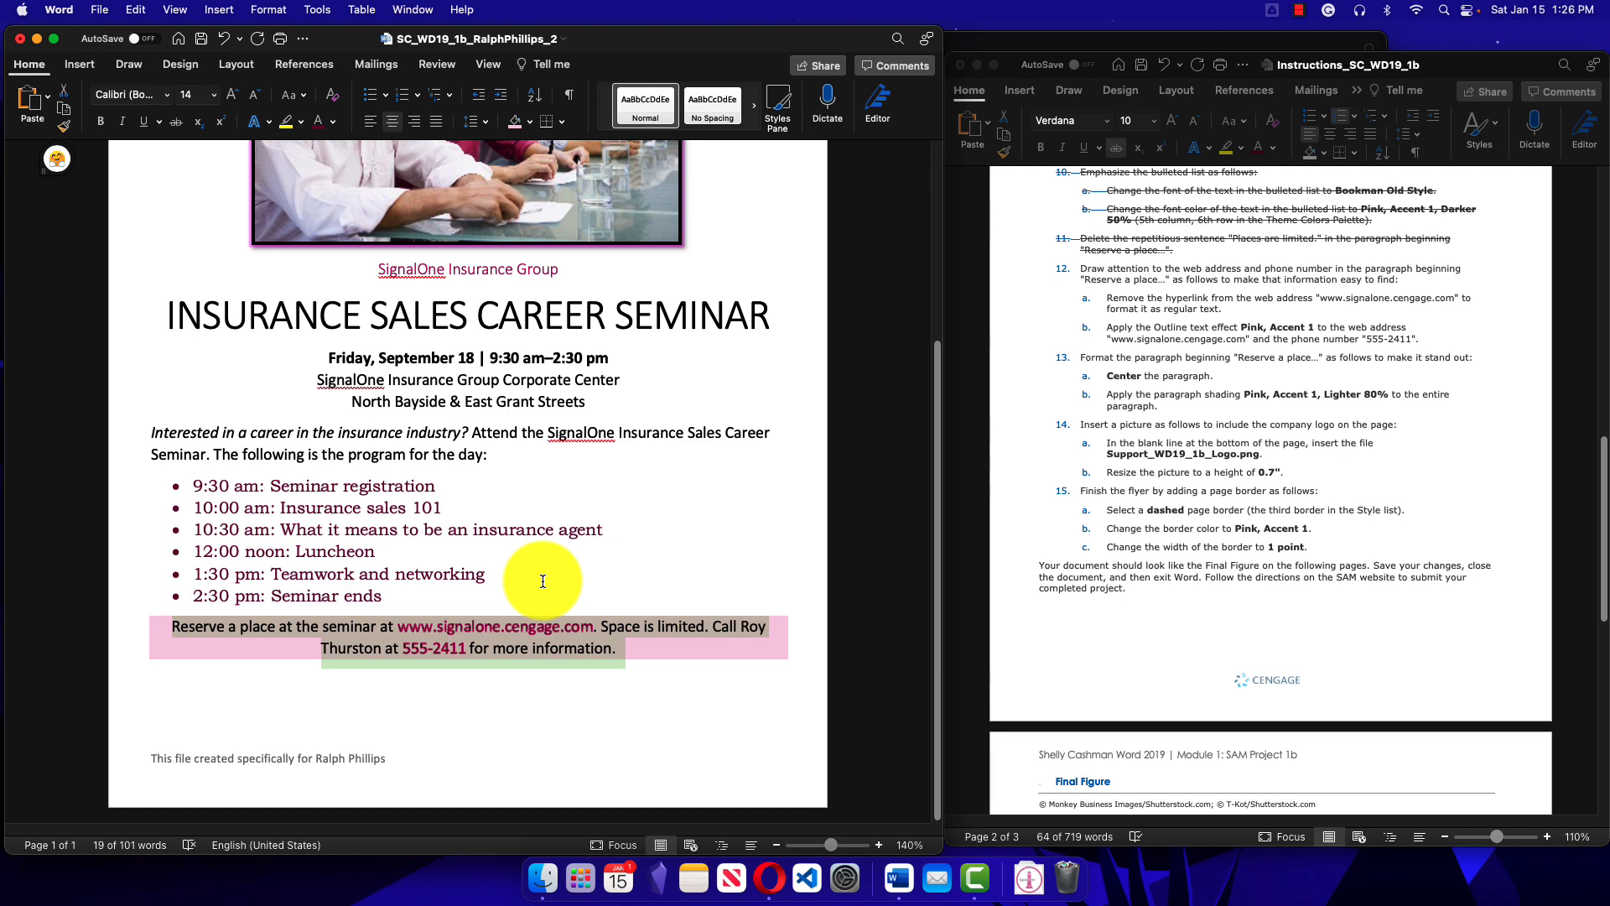
# Step: Apply strikethrough to project steps 12 and 13, including their sub-steps, in the instructions document
pyautogui.click(1087, 273)
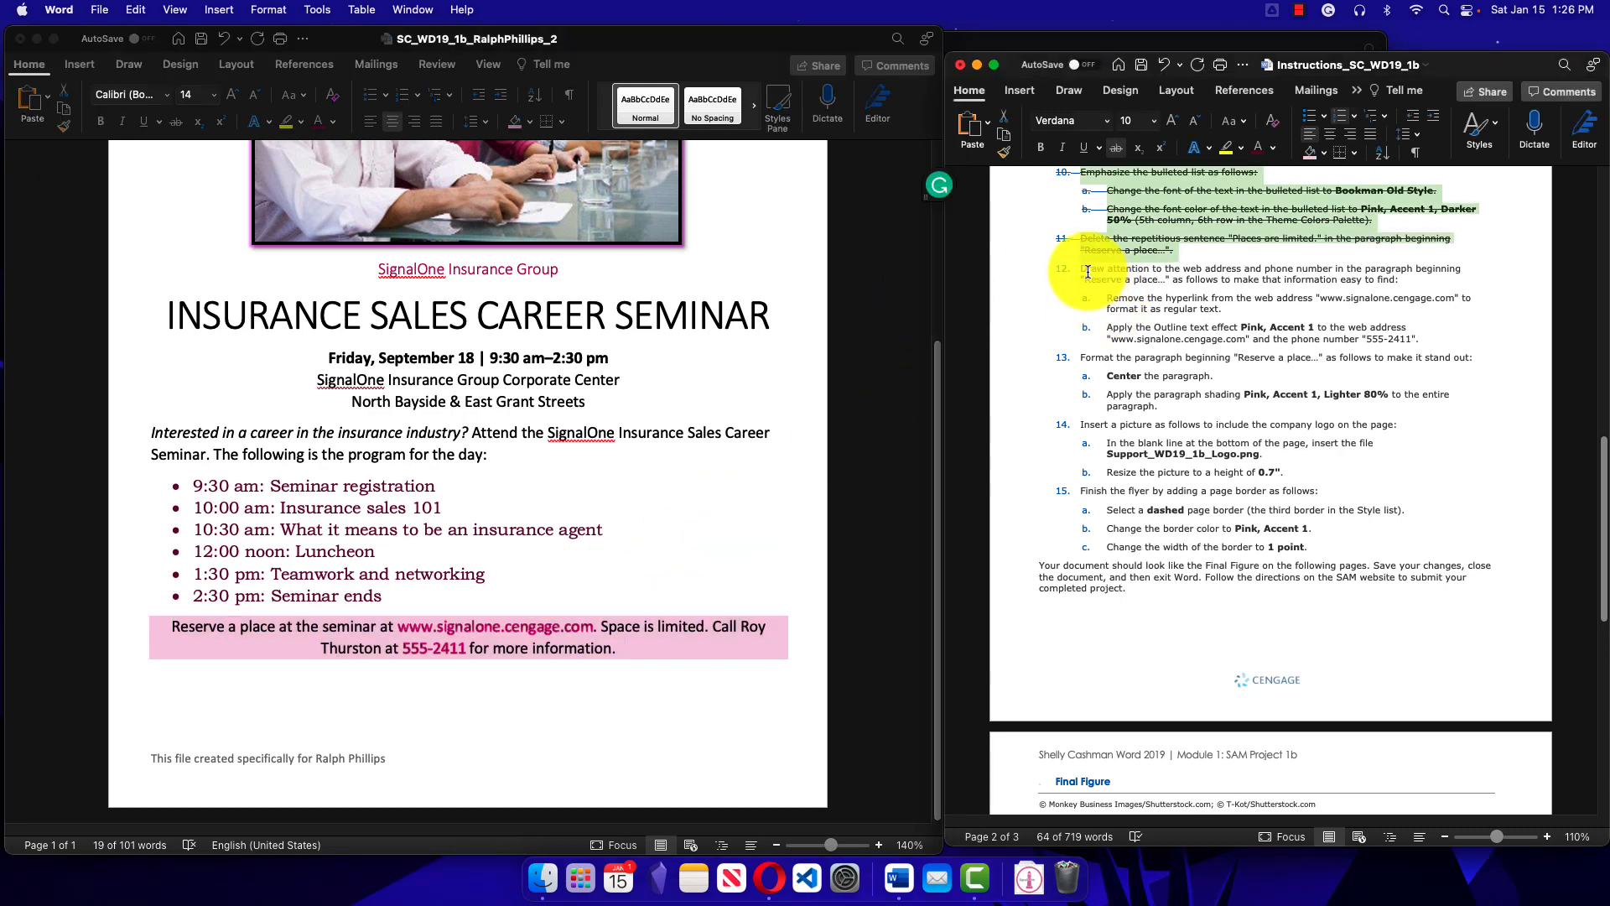
pyautogui.moveTo(1082, 270)
pyautogui.mouseDown()
pyautogui.moveTo(1186, 335)
pyautogui.moveTo(1448, 344)
pyautogui.mouseUp()
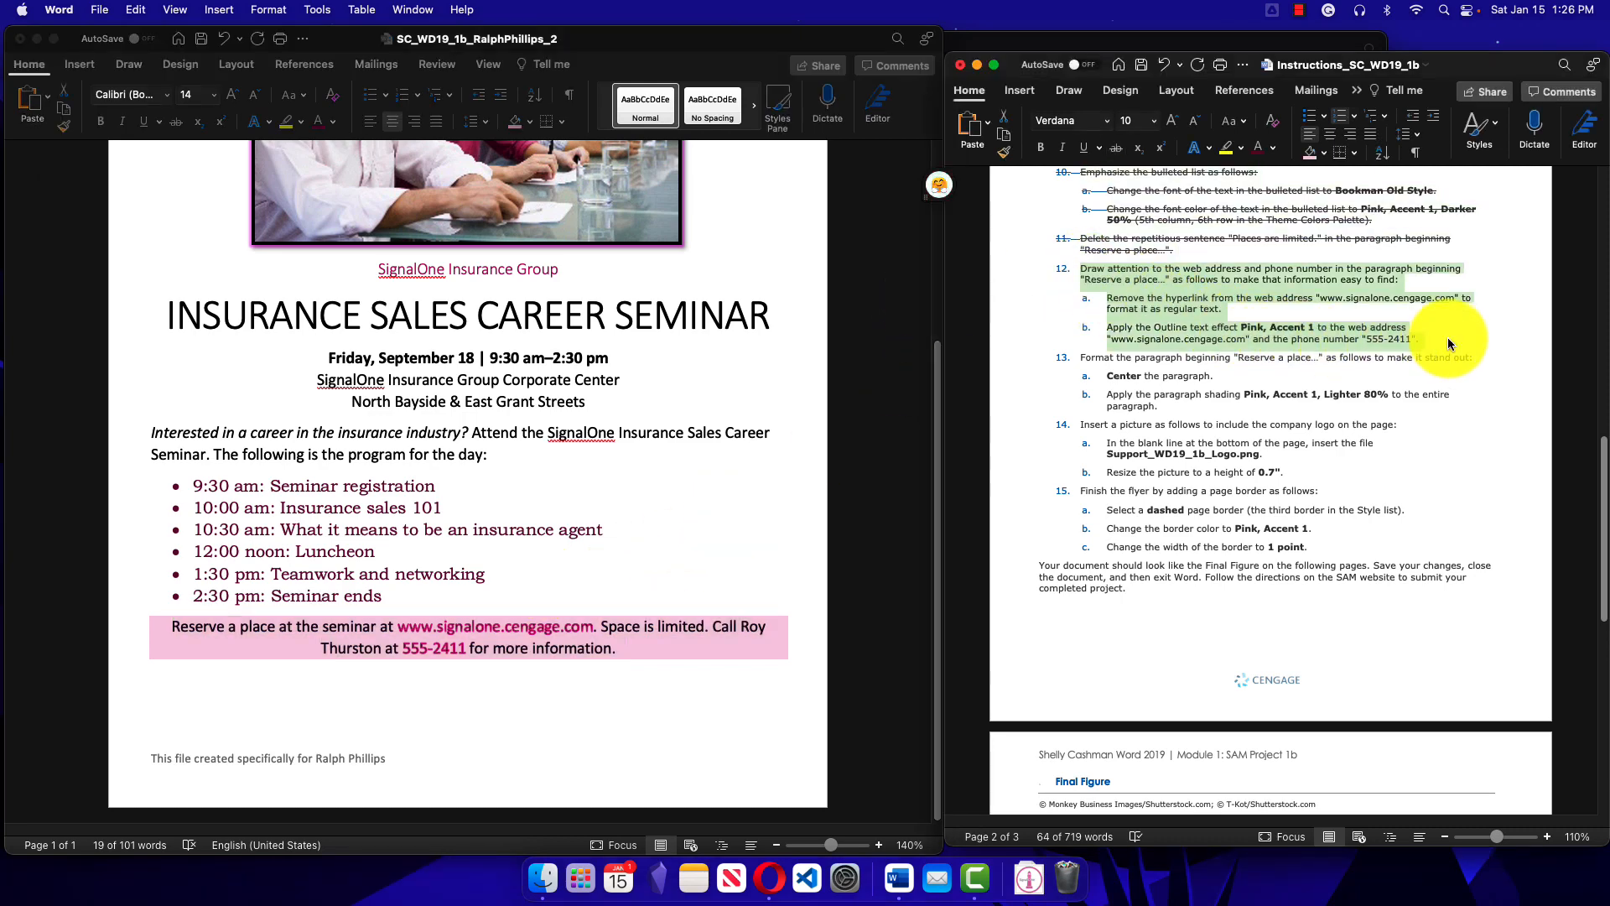
pyautogui.click(1215, 376)
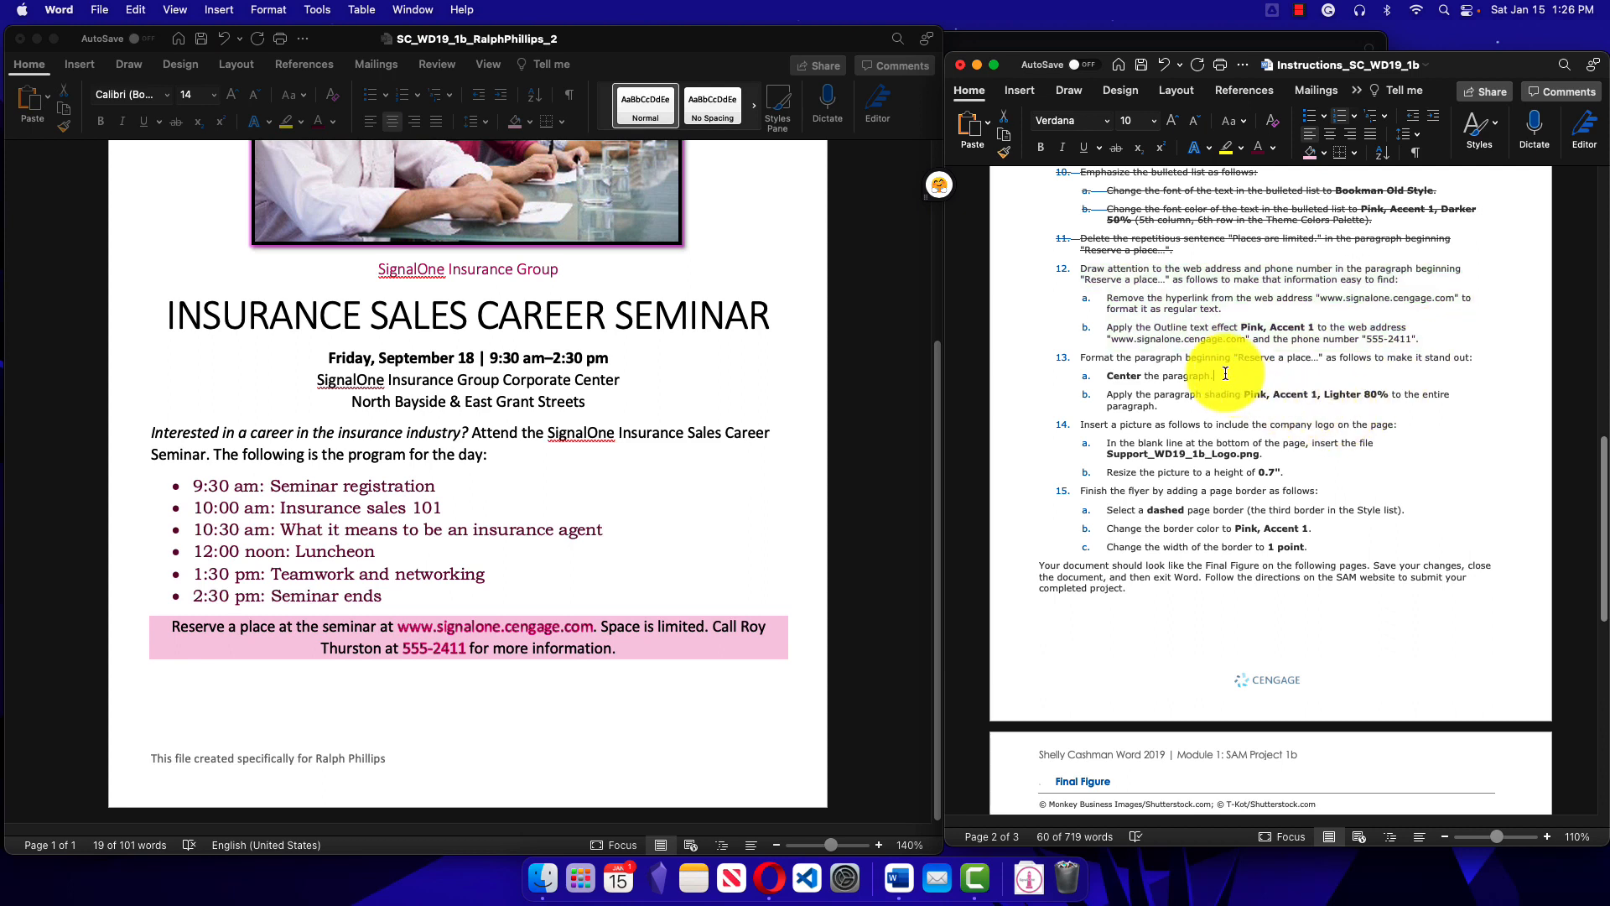
pyautogui.moveTo(1080, 266); pyautogui.dragTo(1229, 406)
pyautogui.click(1115, 151)
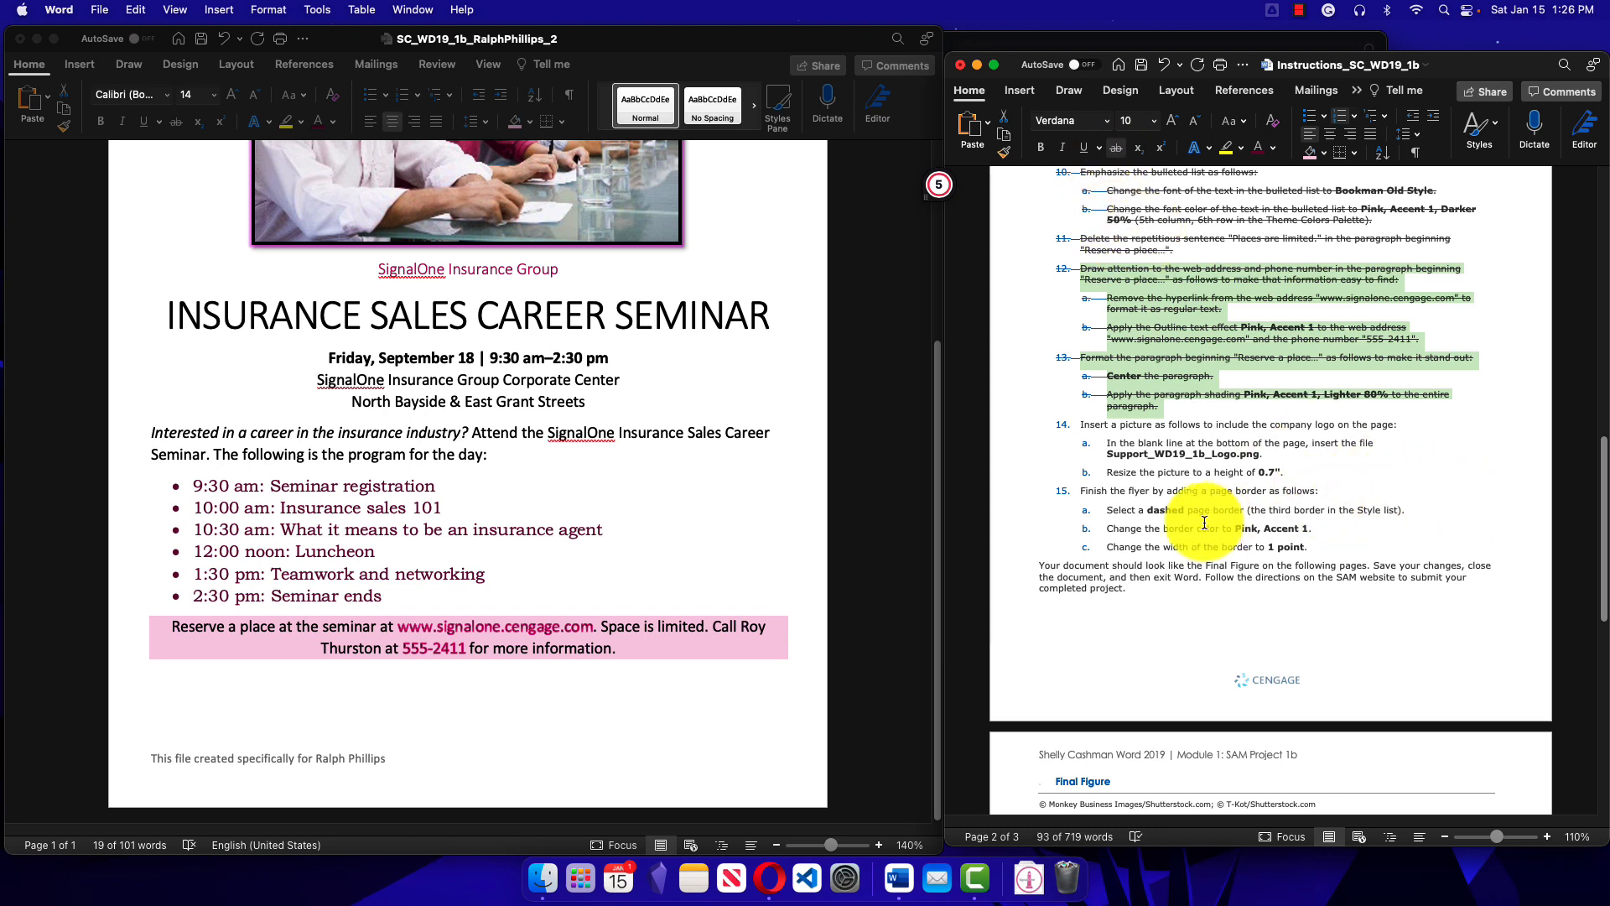
pyautogui.click(1201, 490)
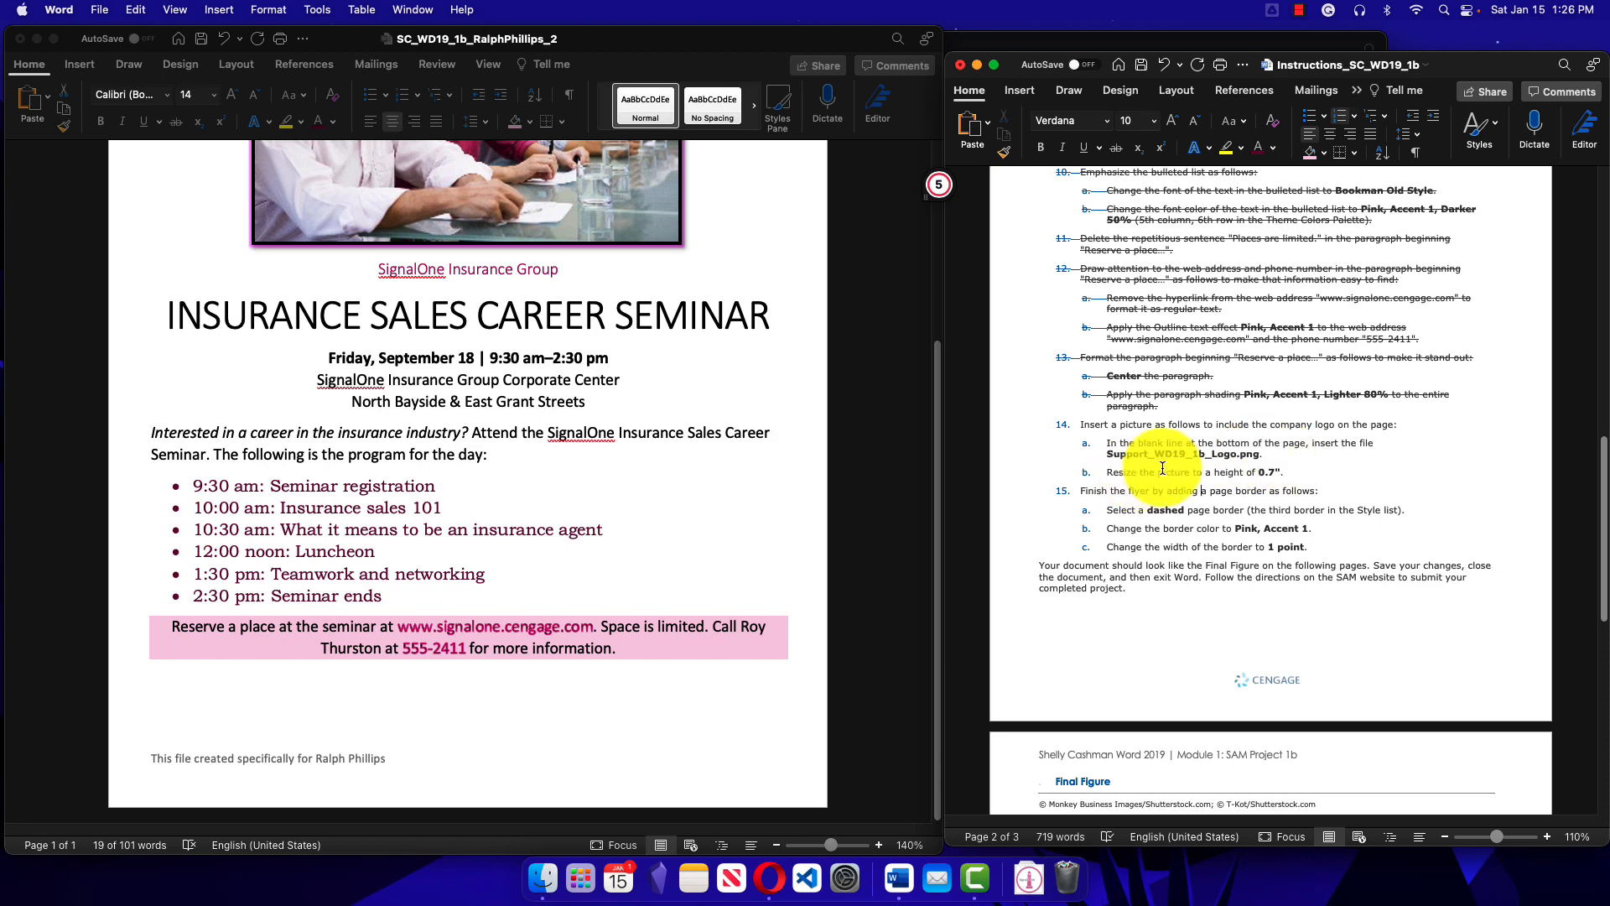
# Step: Insert the picture file Support_WD19_1b_Logo.png in the blank line below the flyer's "Reserve a place" paragraph
pyautogui.click(938, 463)
pyautogui.tripleClick(495, 653)
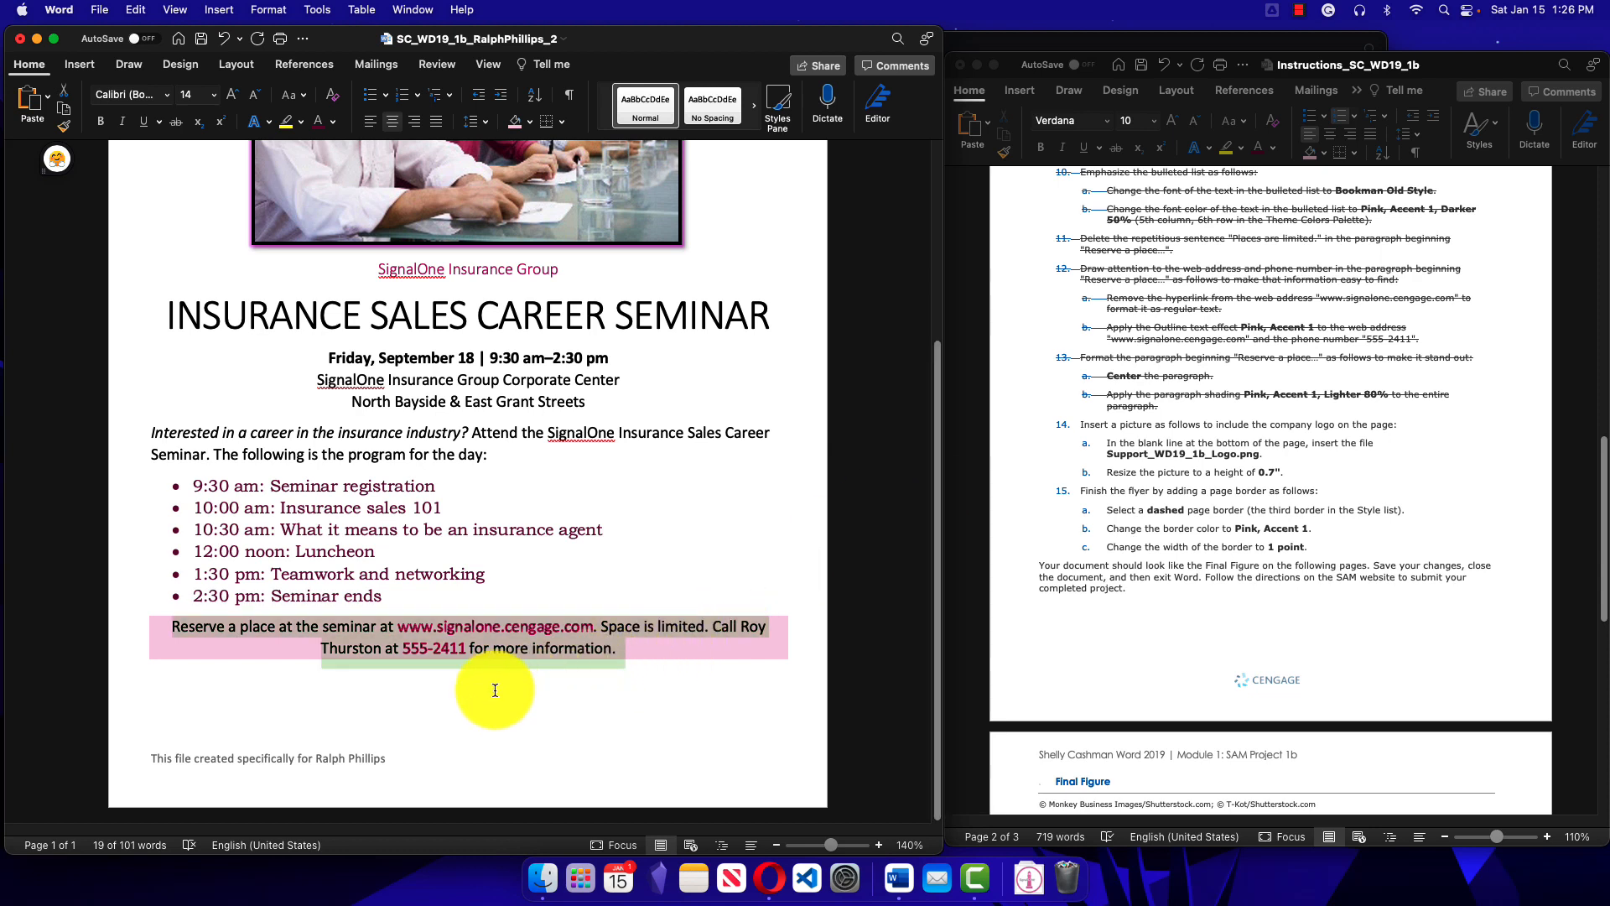
pyautogui.click(440, 707)
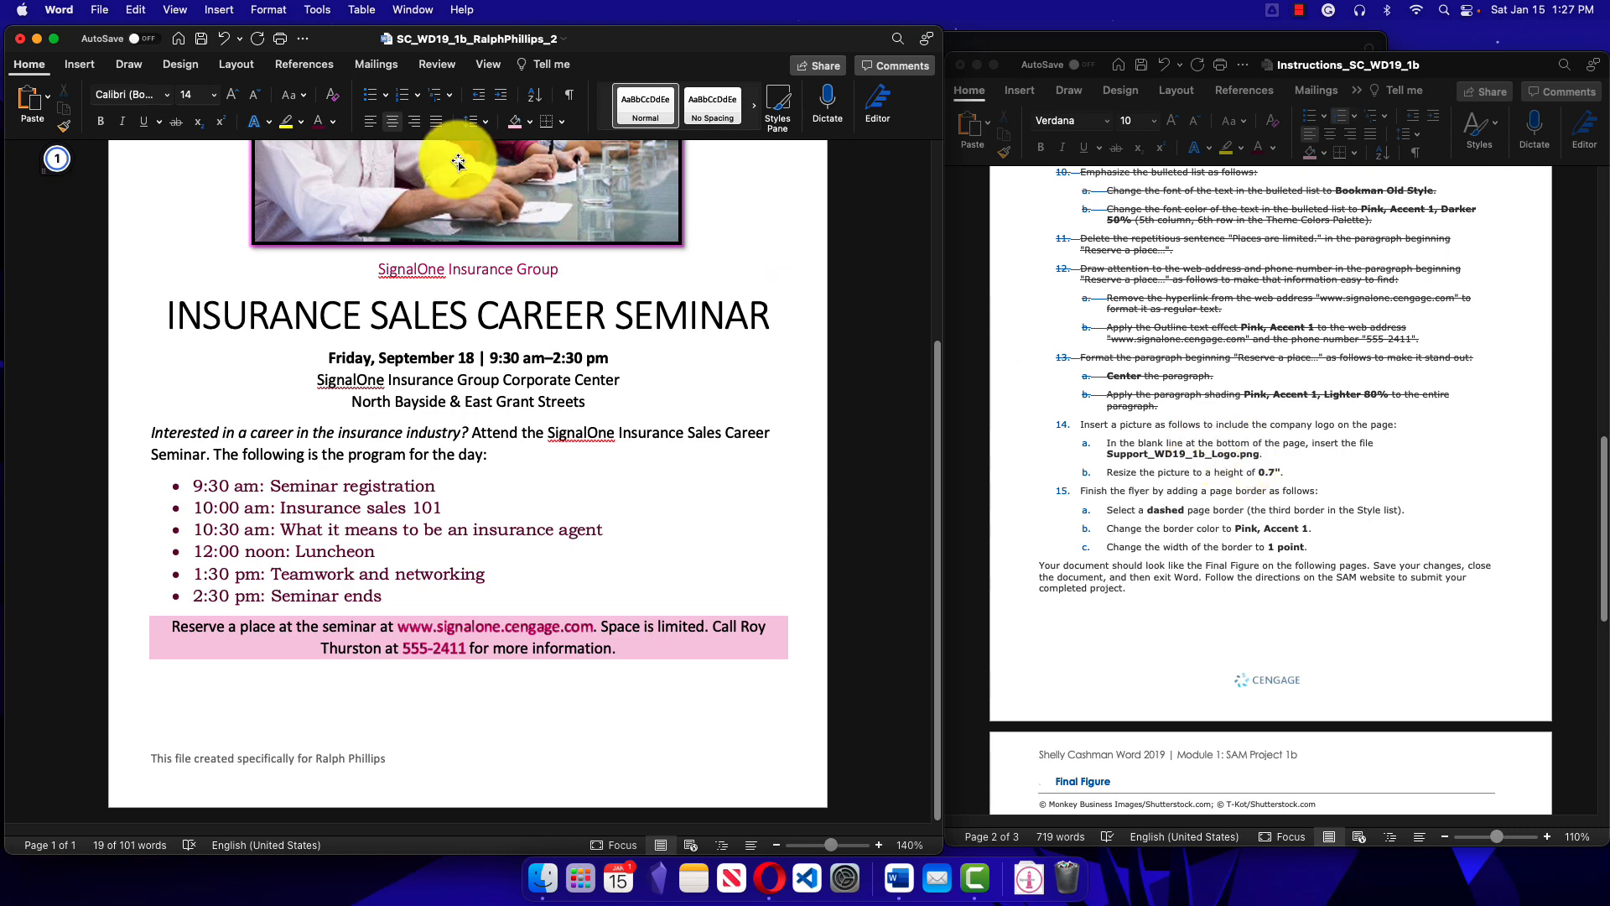
pyautogui.click(80, 67)
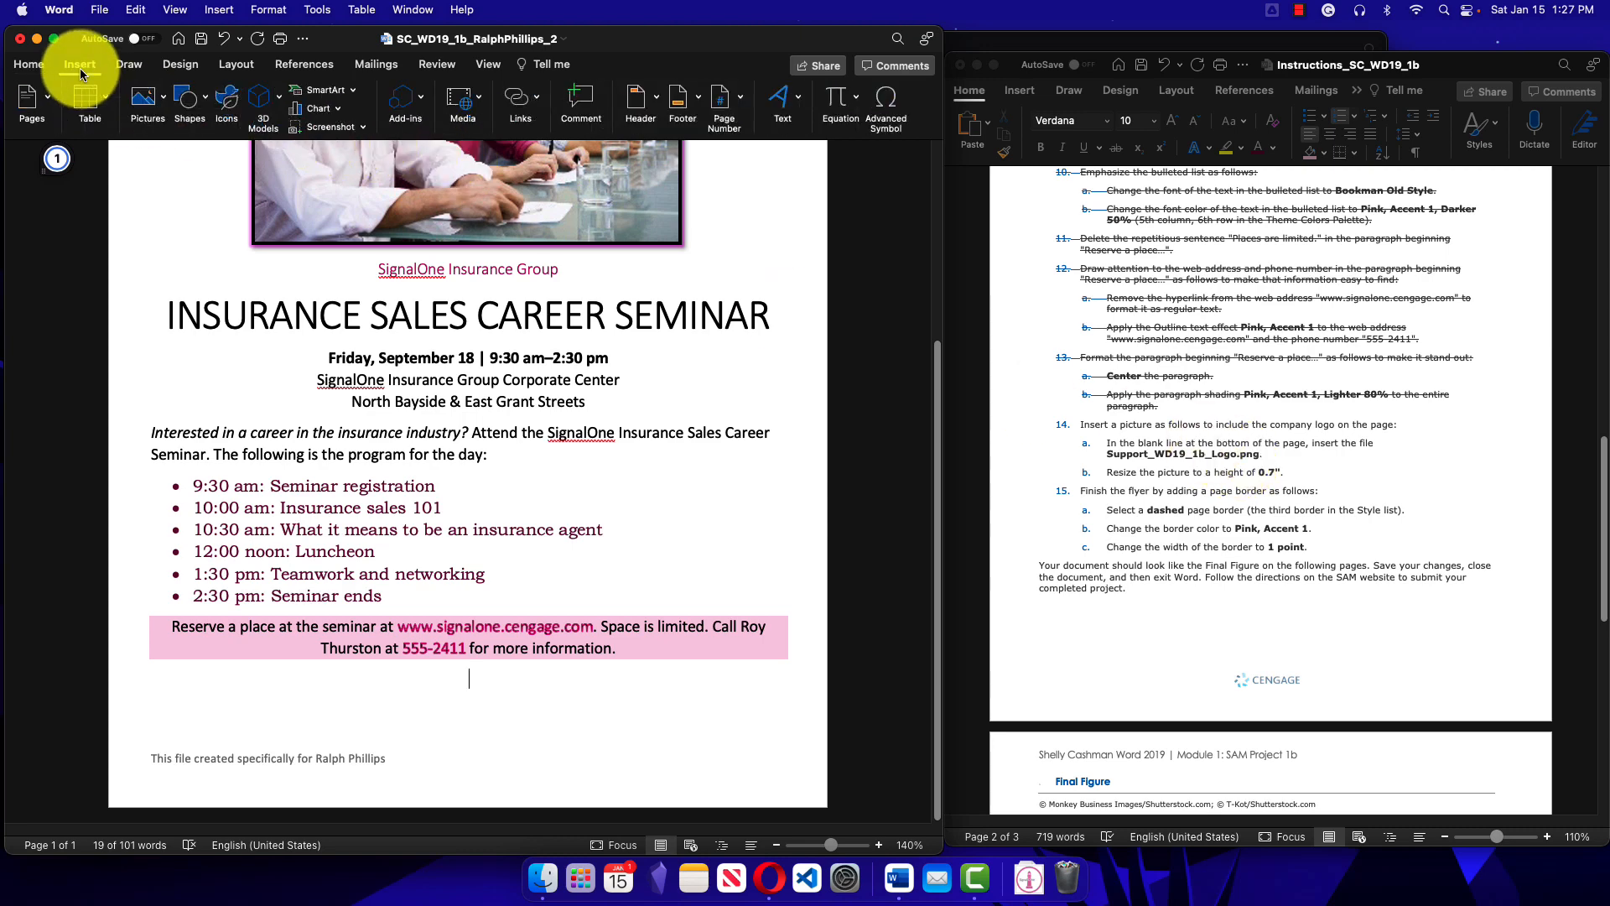
pyautogui.click(164, 99)
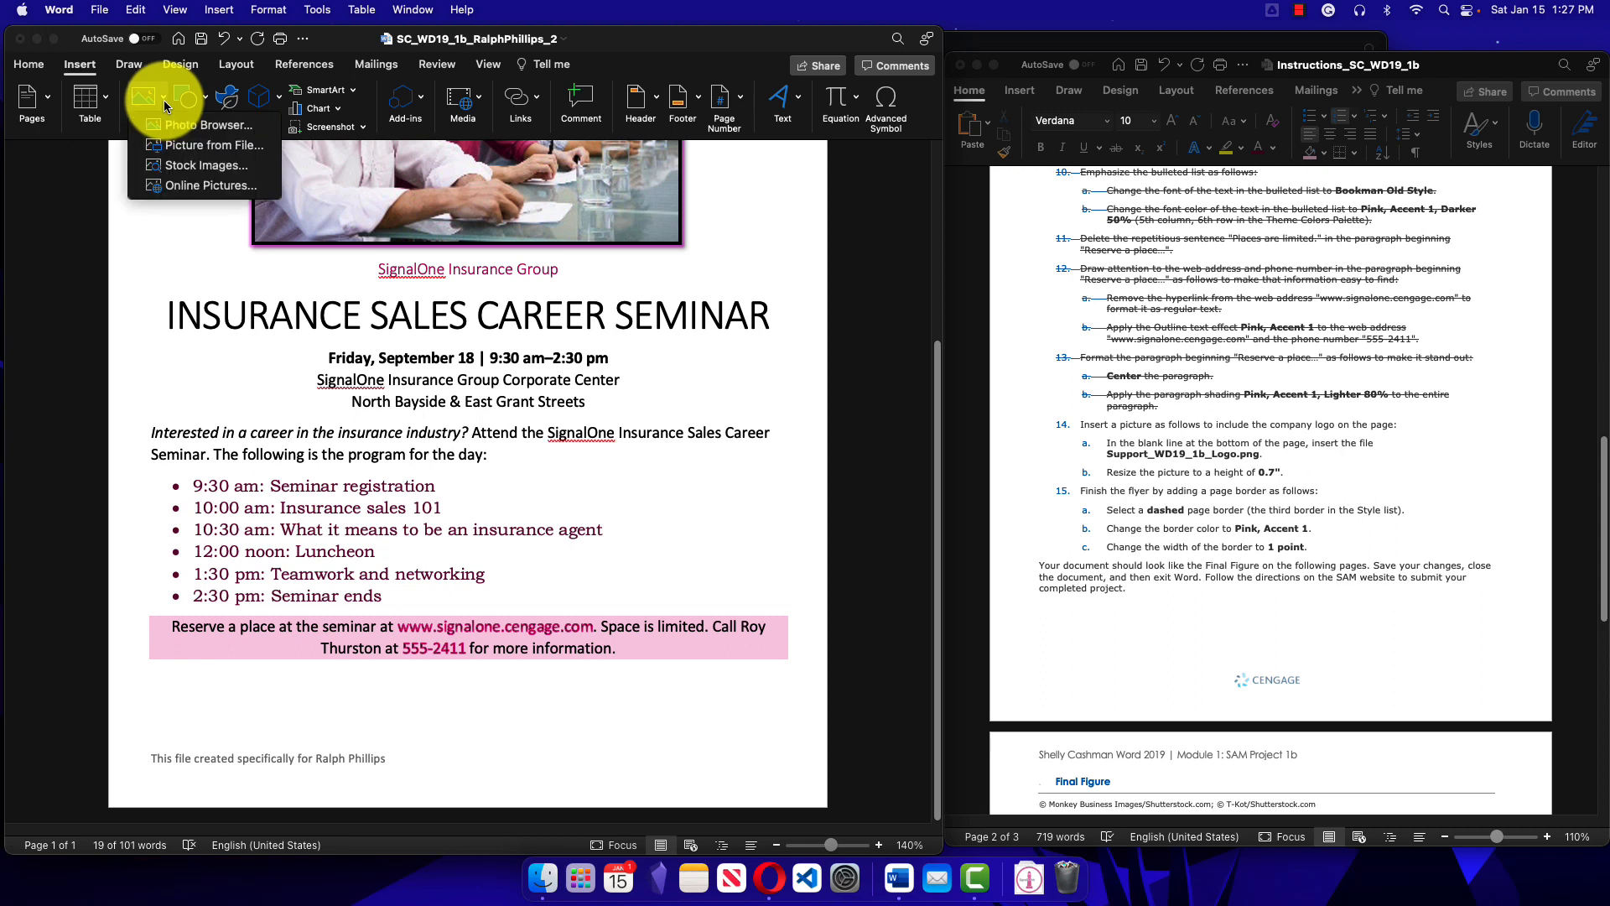
pyautogui.click(180, 147)
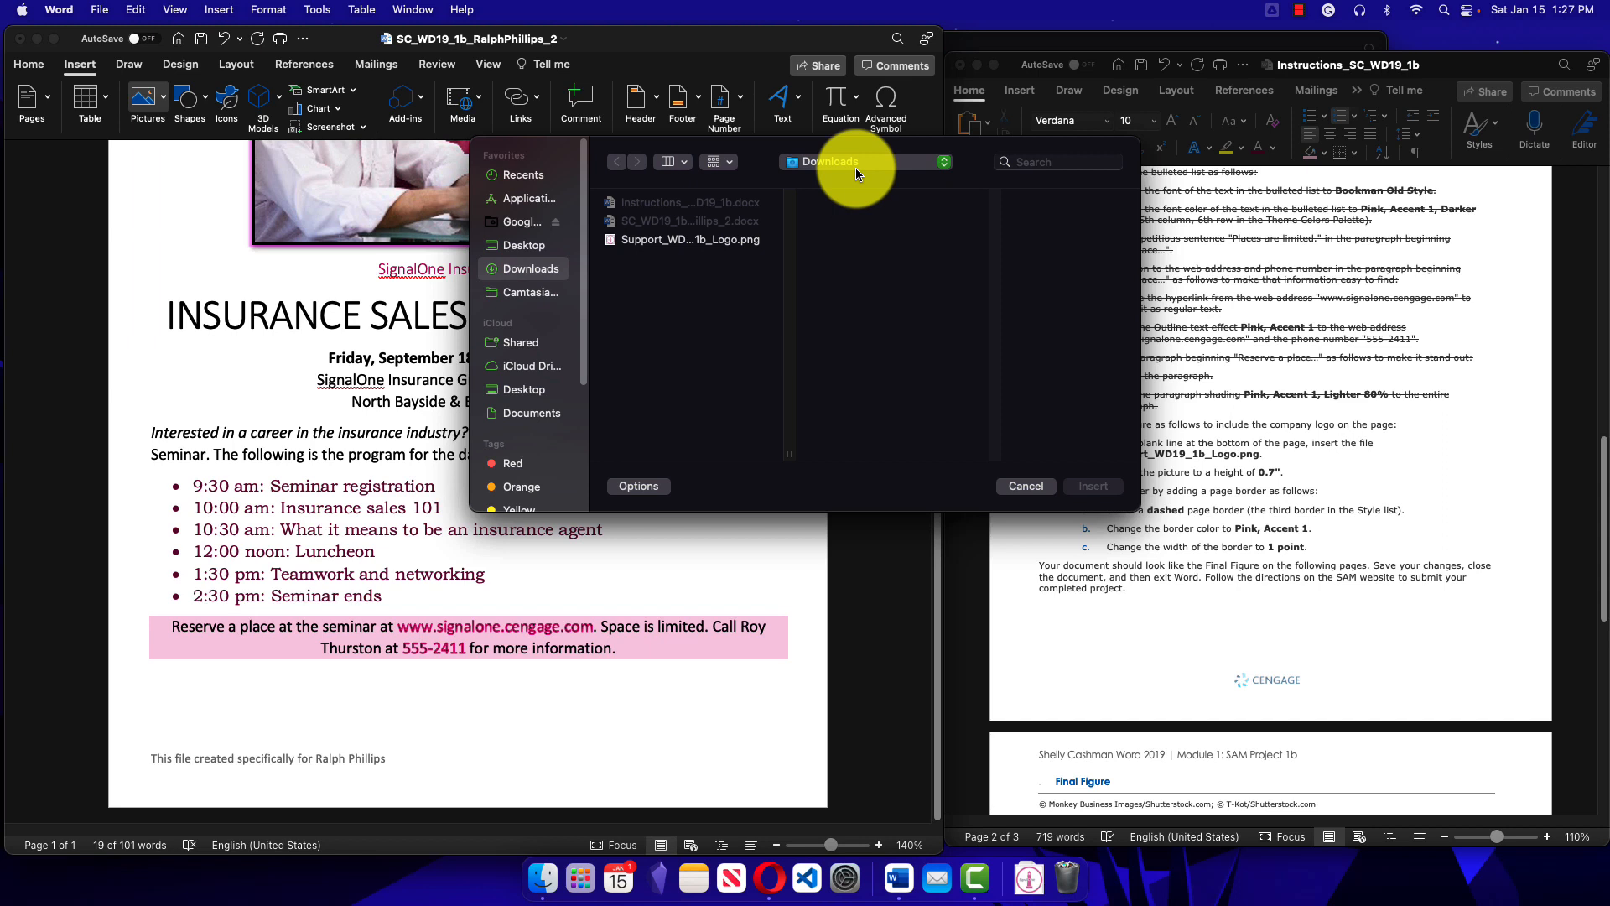
pyautogui.doubleClick(667, 240)
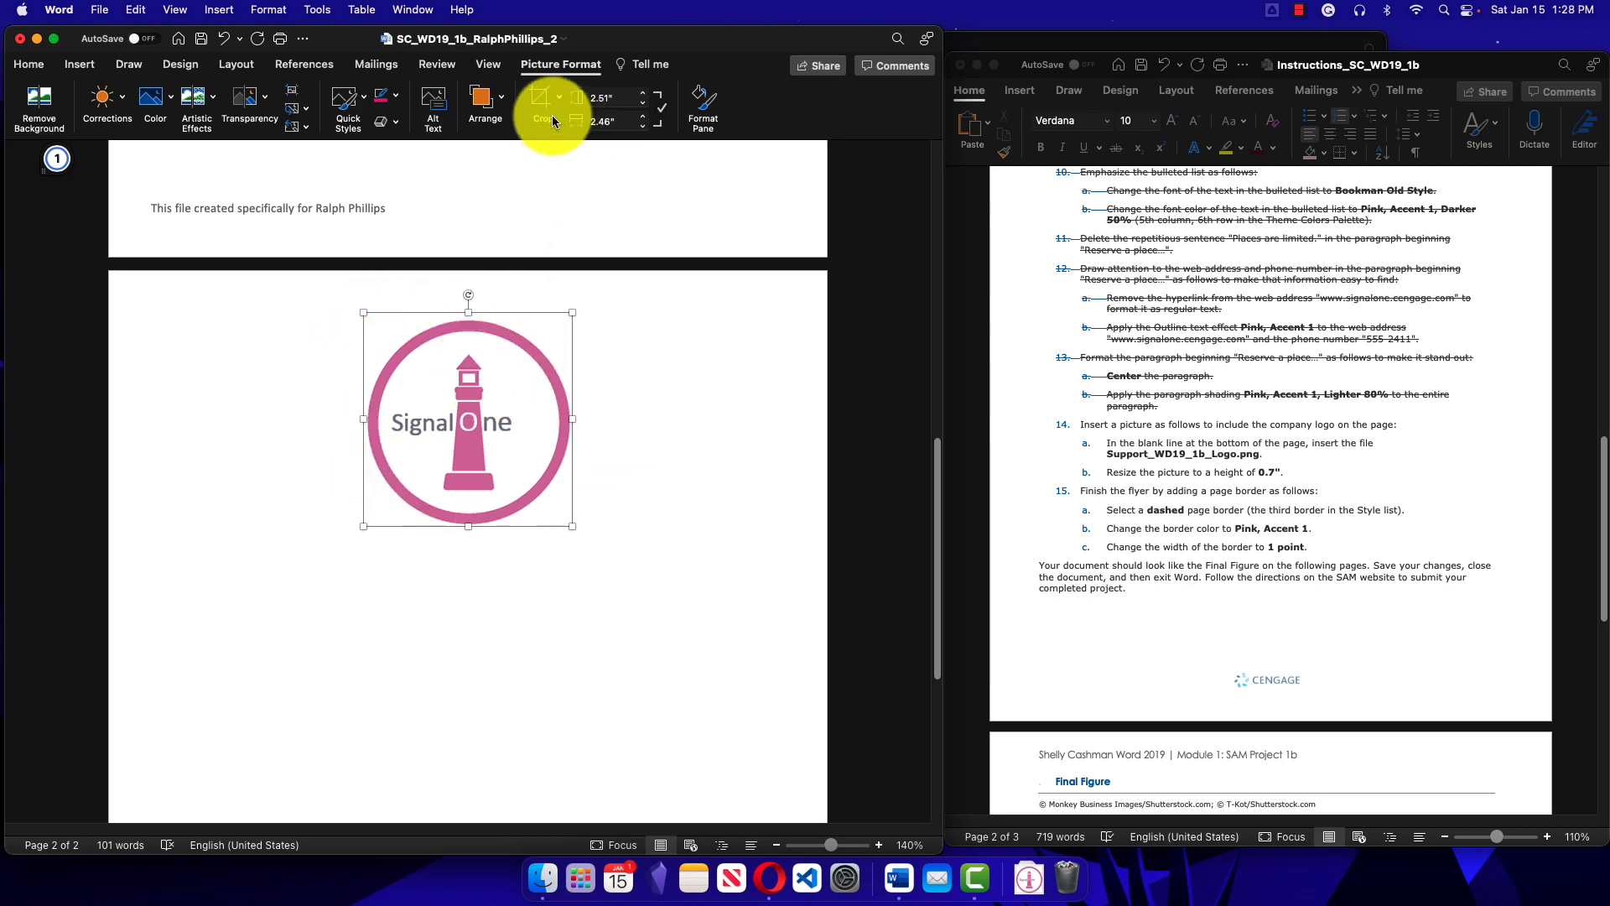
# Step: Set the height of the inserted logo picture to 0.7"
pyautogui.click(547, 72)
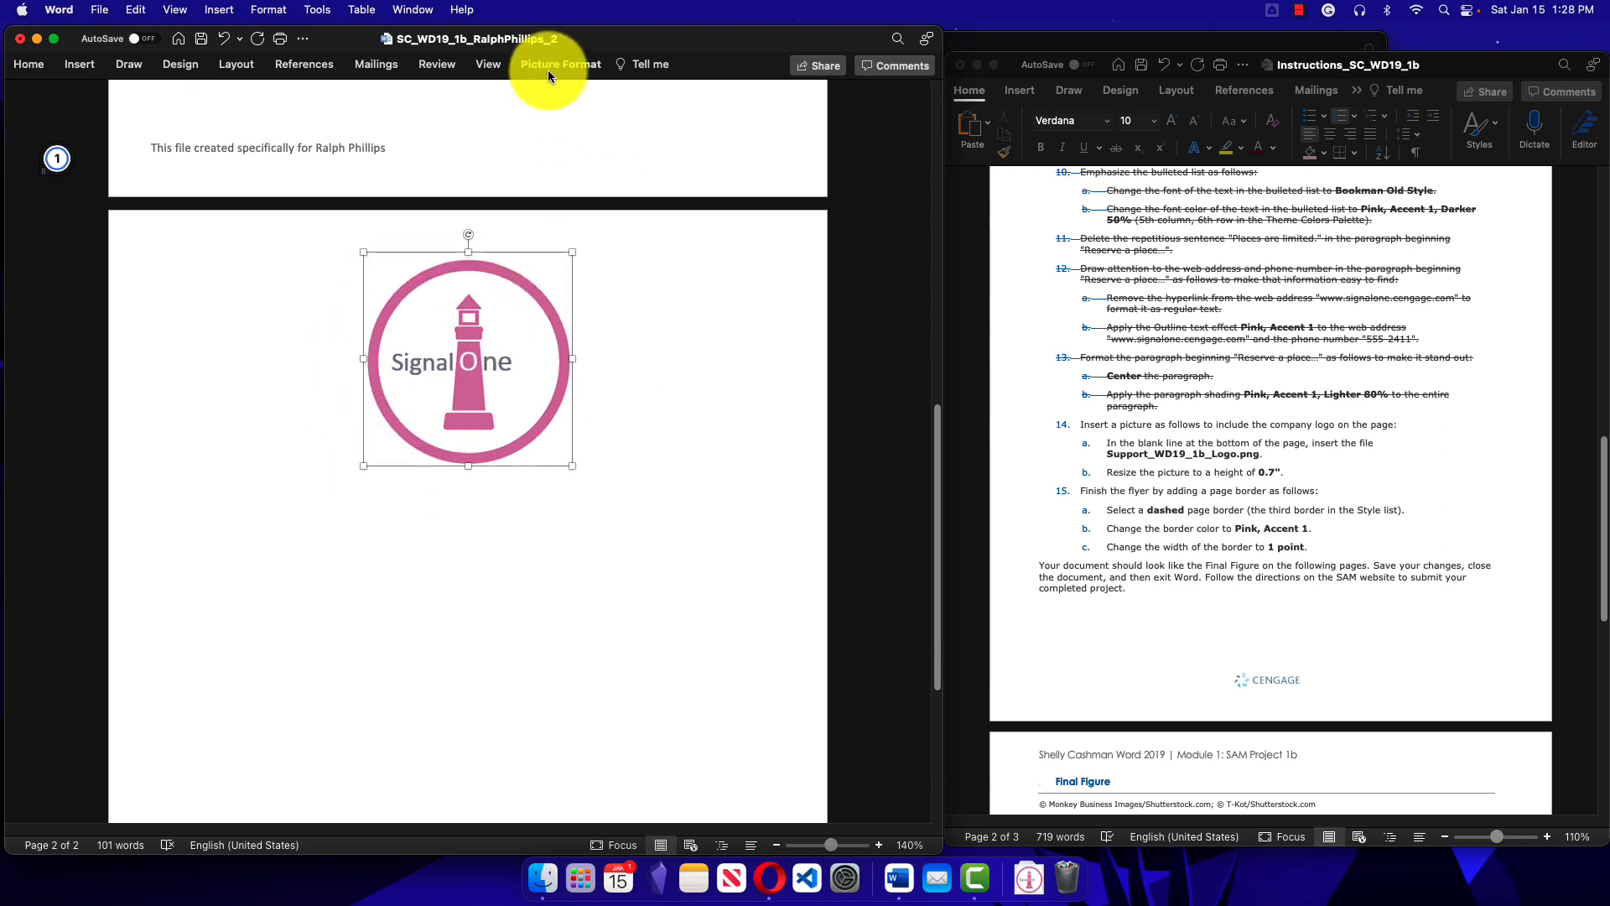
pyautogui.click(547, 69)
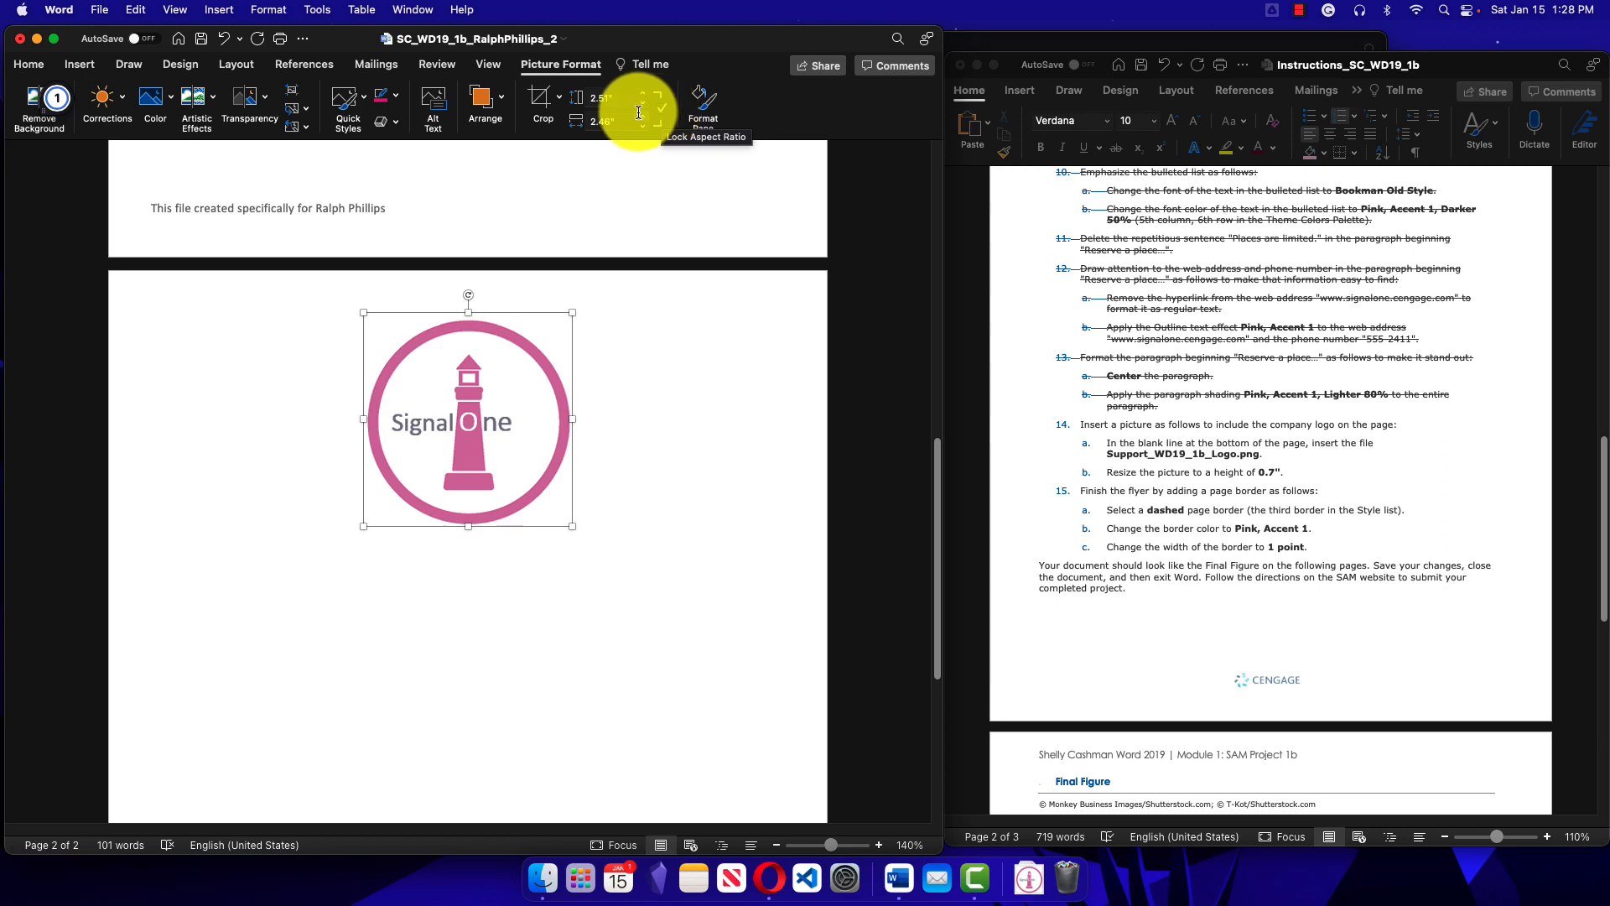
pyautogui.click(618, 98)
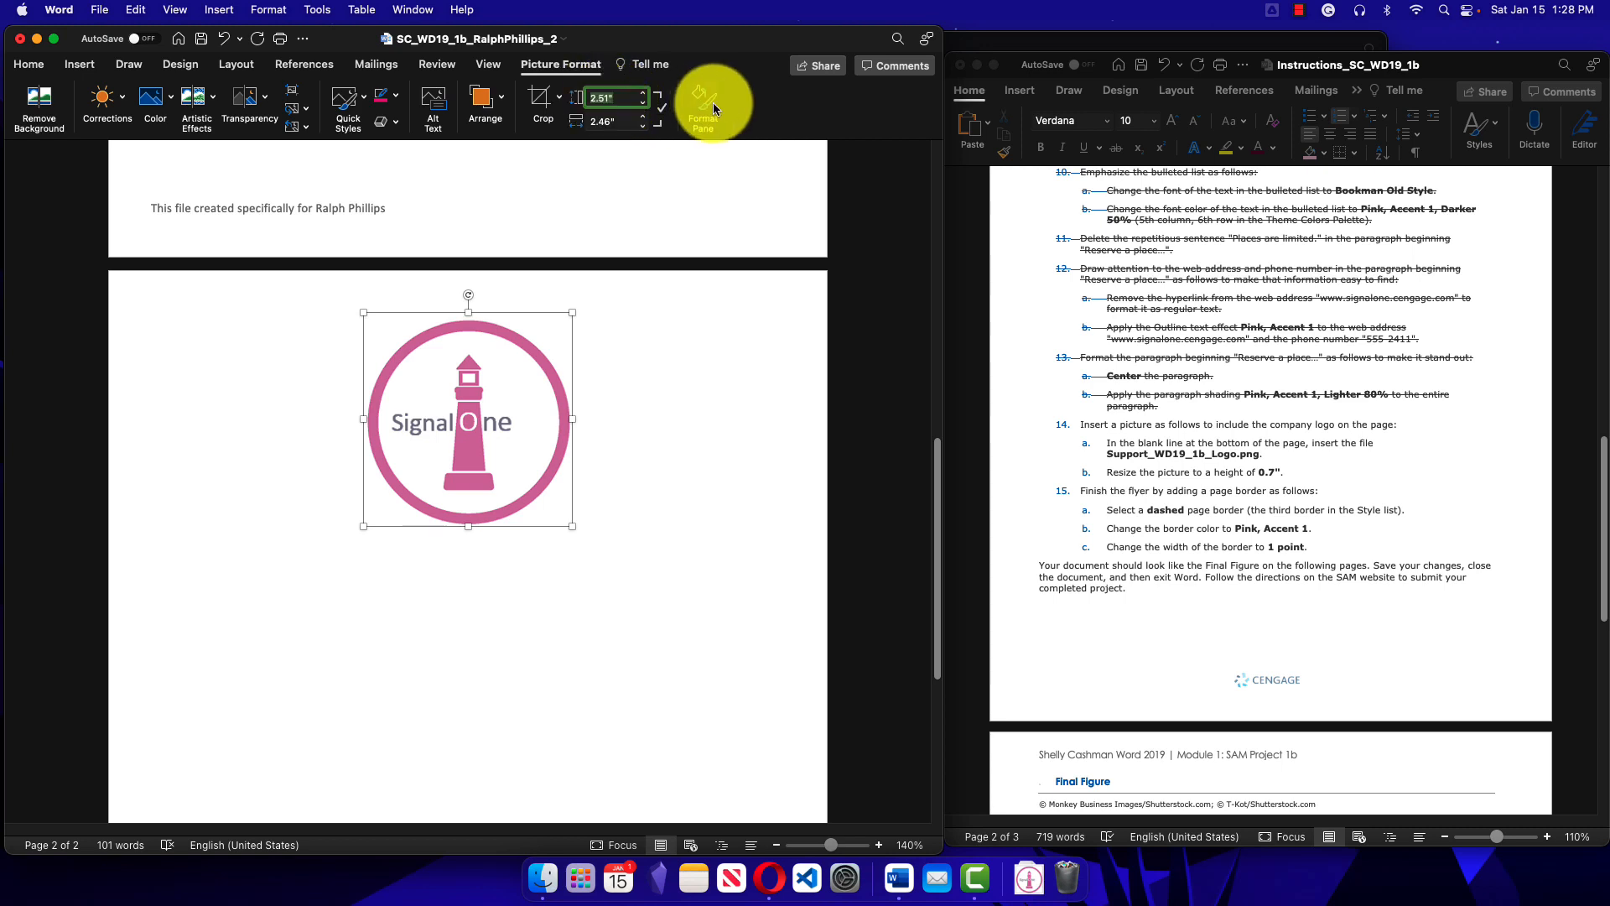
pyautogui.write('0.7')
pyautogui.press('Return')
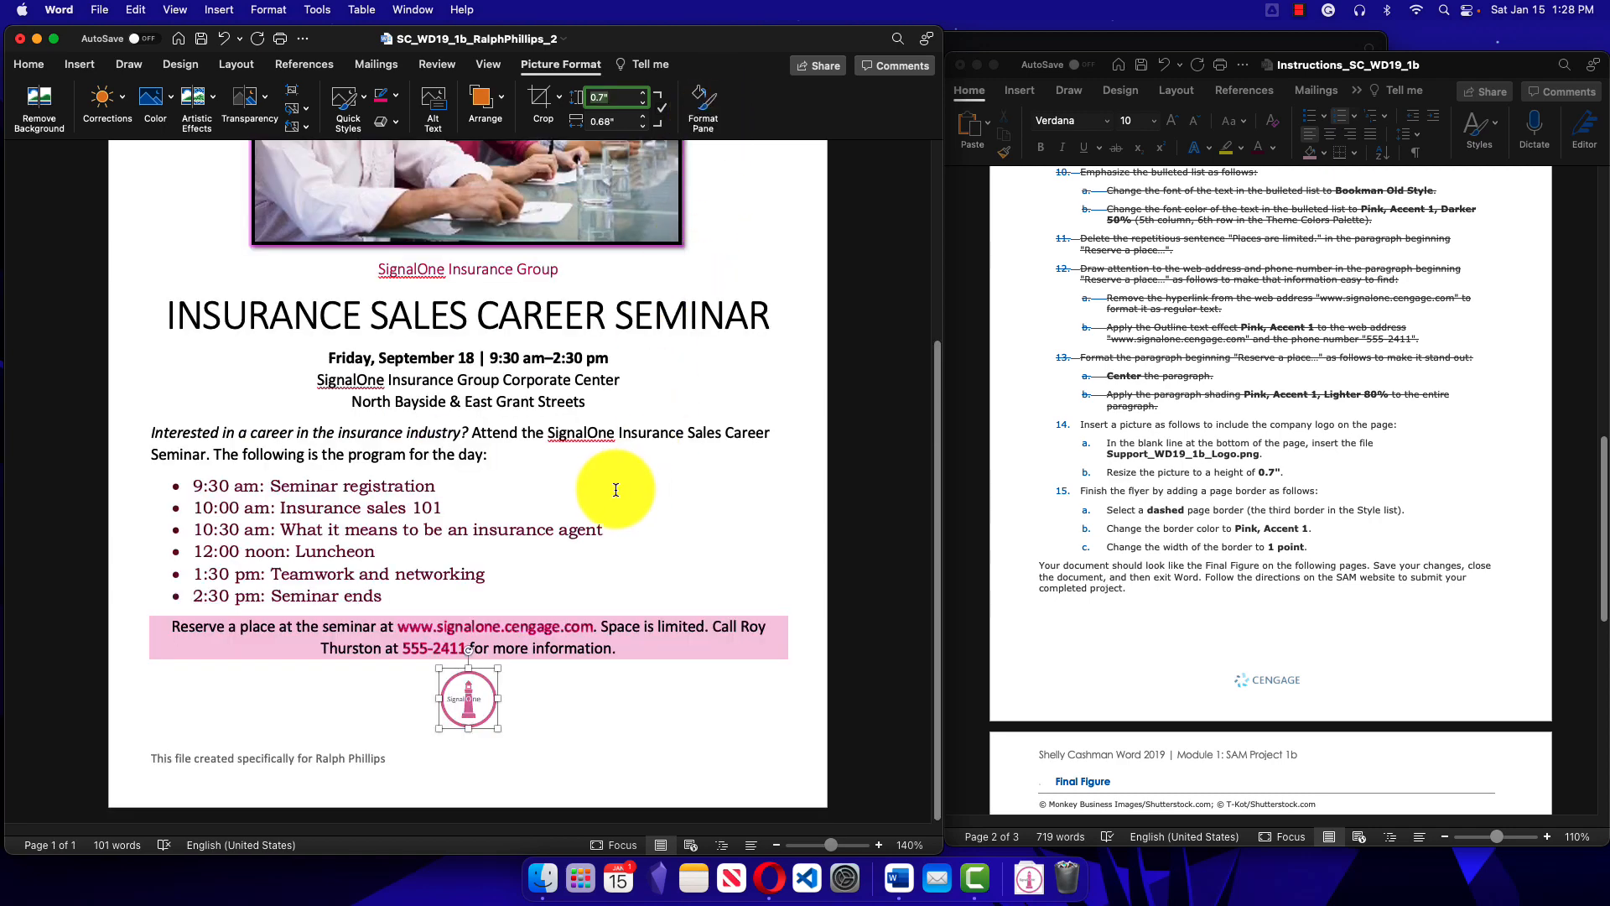
pyautogui.click(618, 486)
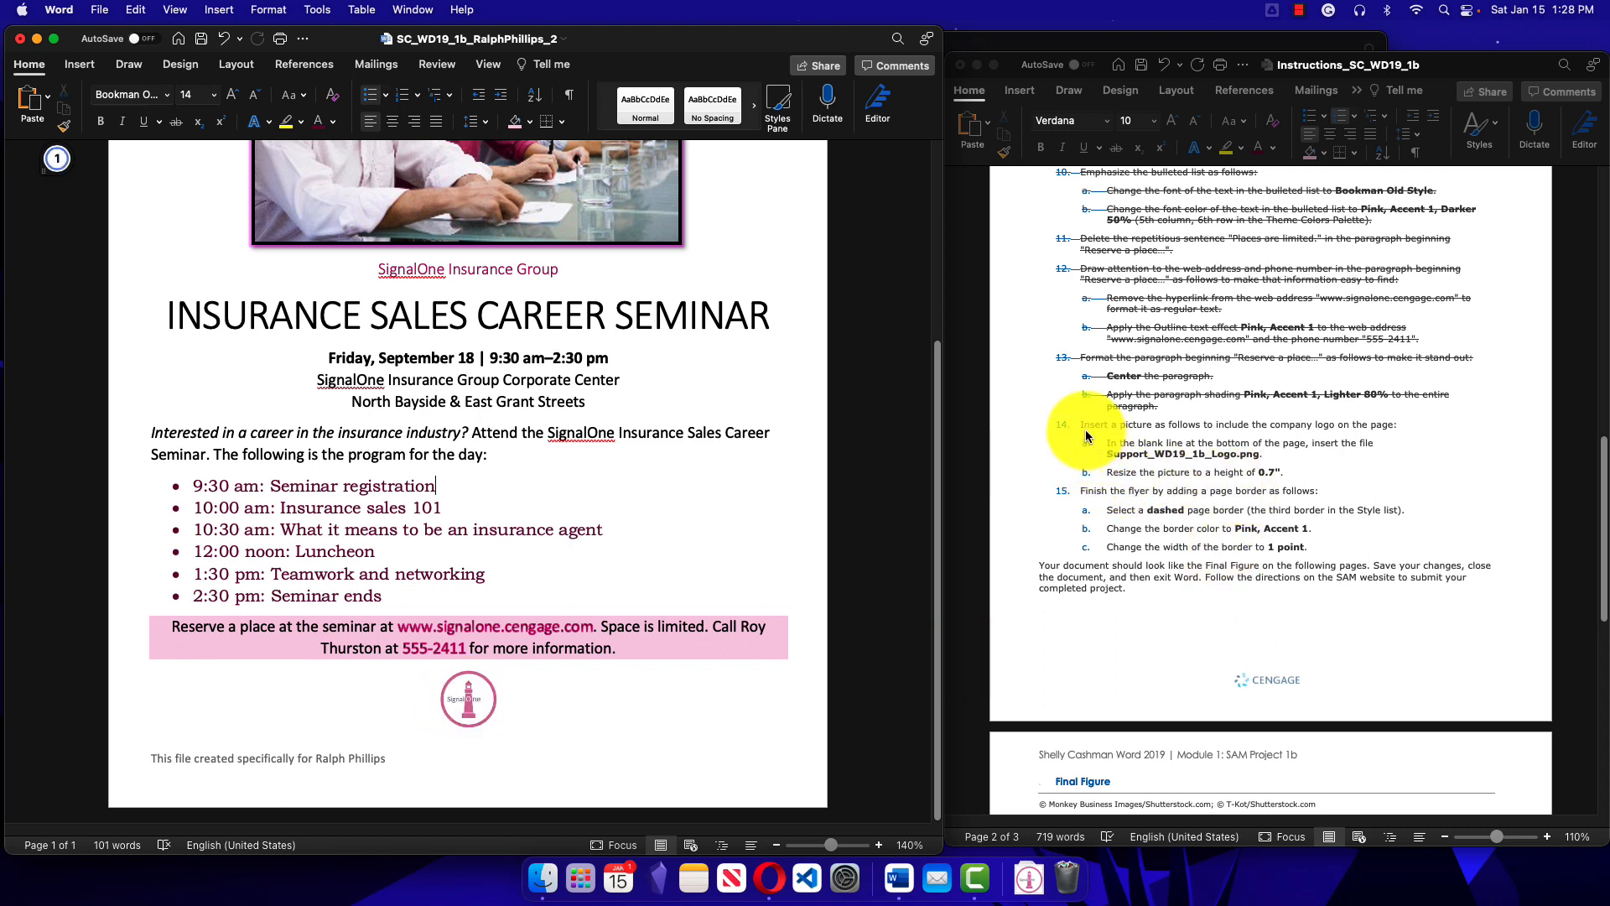
# Step: Apply strikethrough to project step 14 and its sub-steps in the instructions document
pyautogui.click(1083, 426)
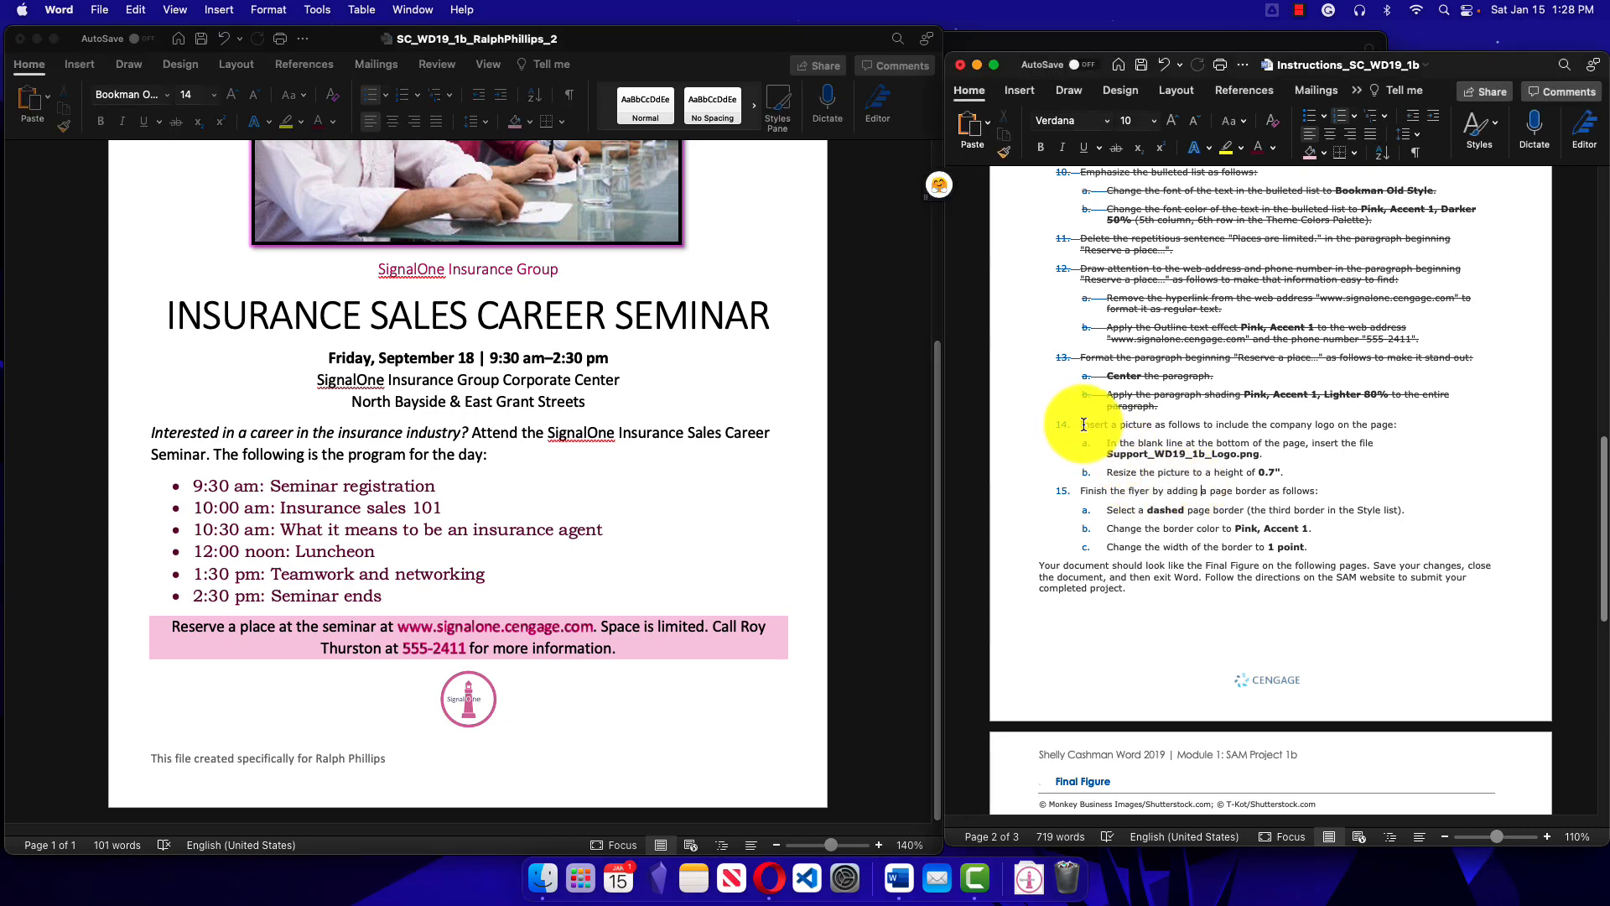
pyautogui.moveTo(1082, 425); pyautogui.dragTo(1351, 467)
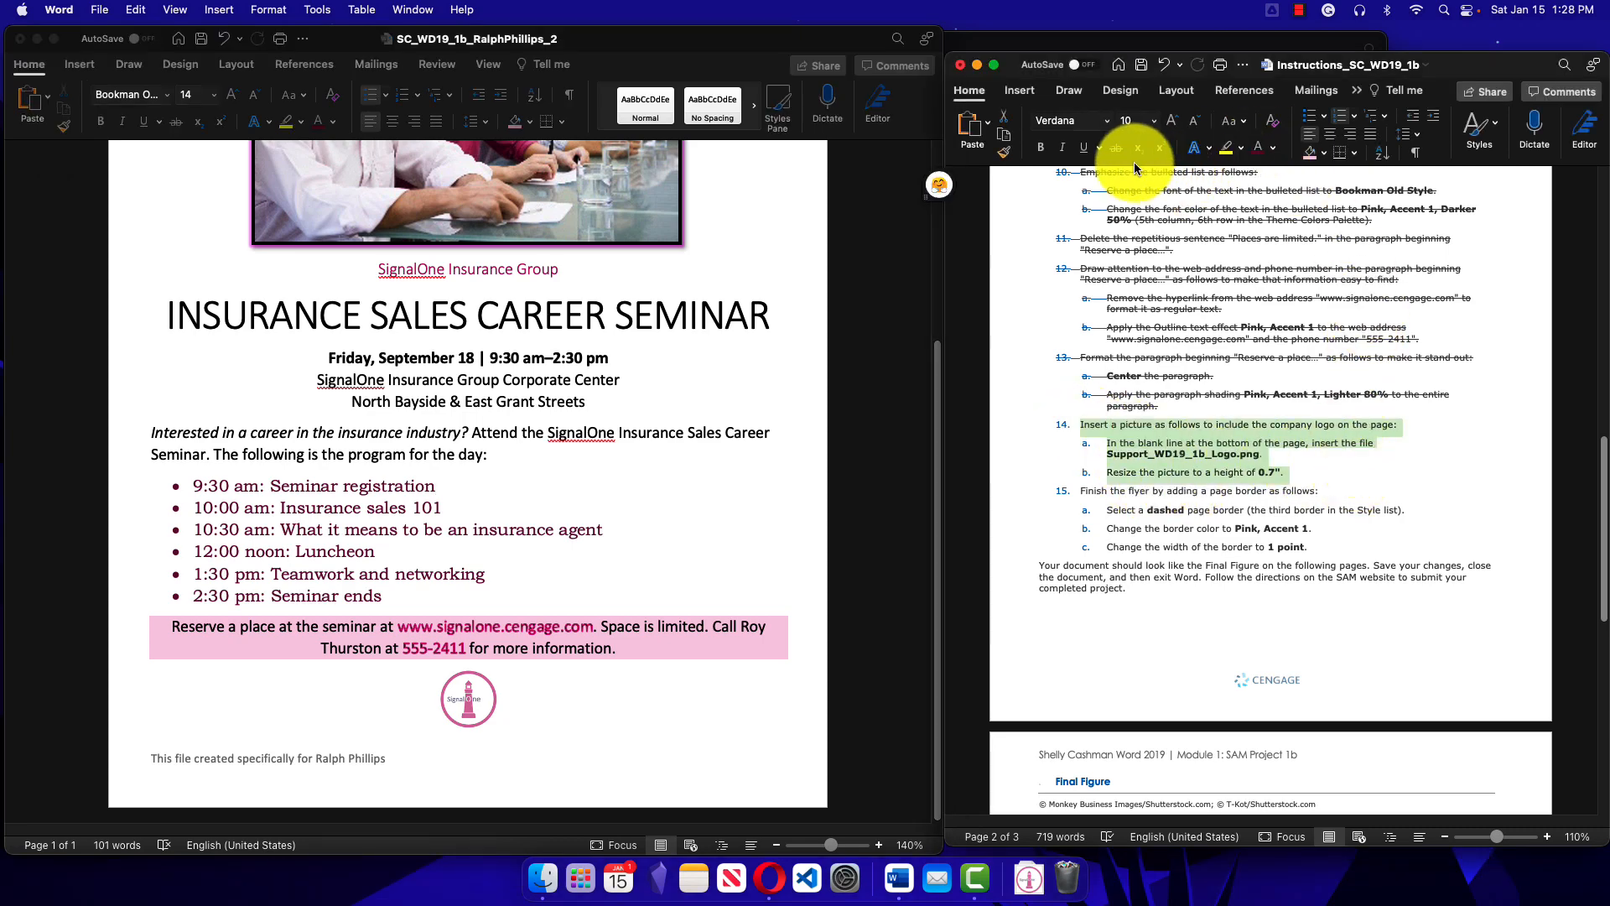
pyautogui.click(1117, 146)
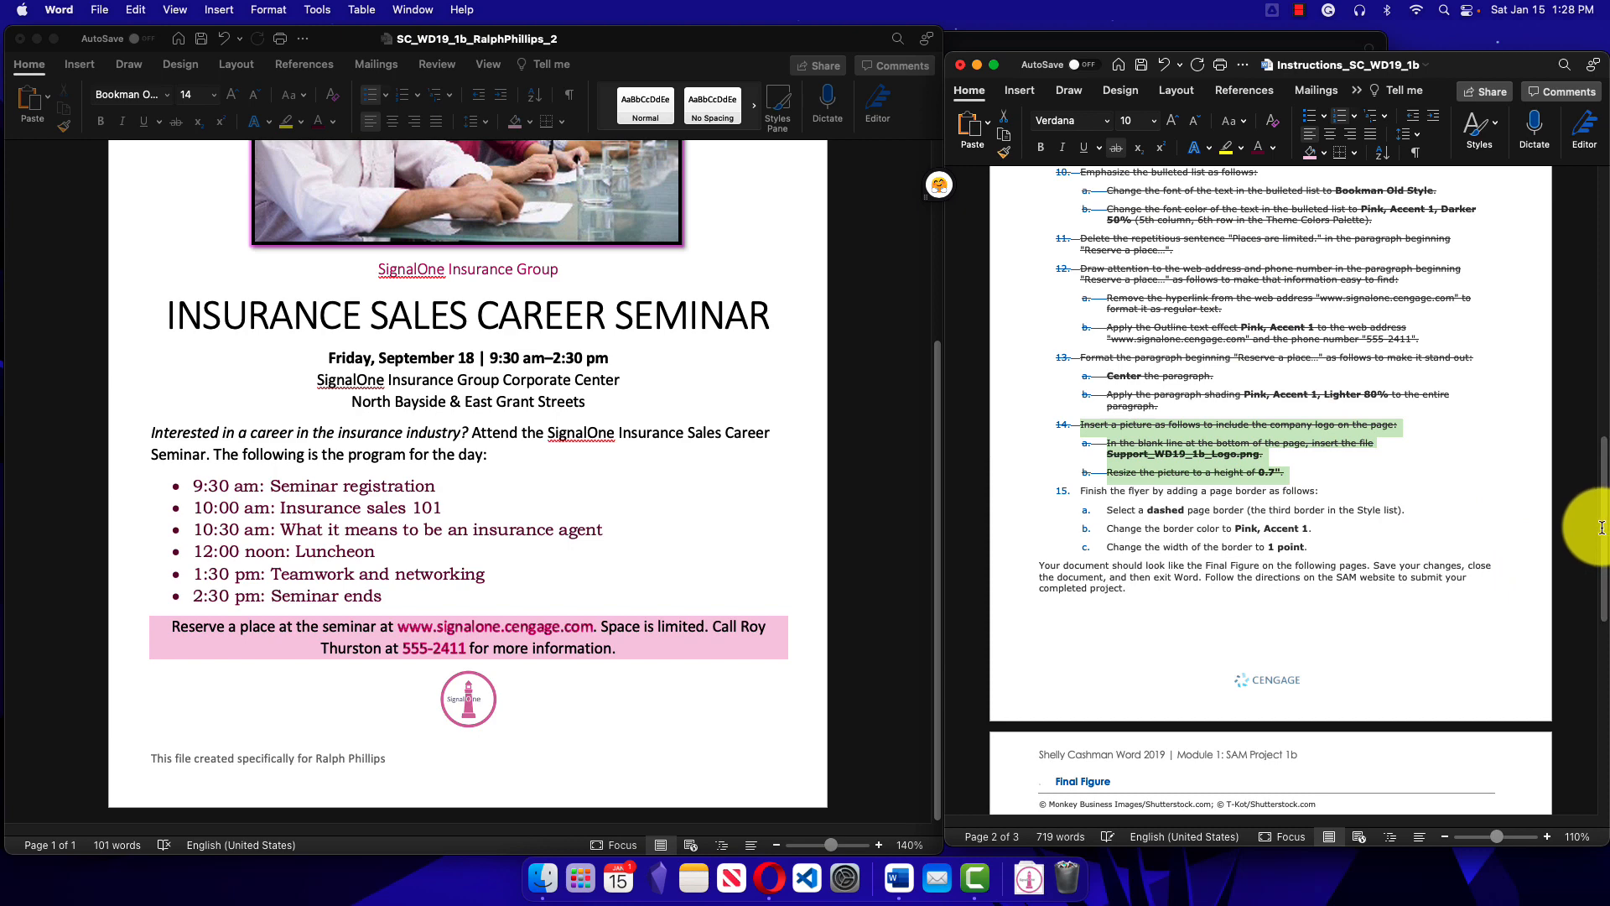
# Step: Add a page border to the flyer using the third, dashed style, with Pink, Accent 1 color and 1 pt width
pyautogui.scroll(-5, 1602, 570)
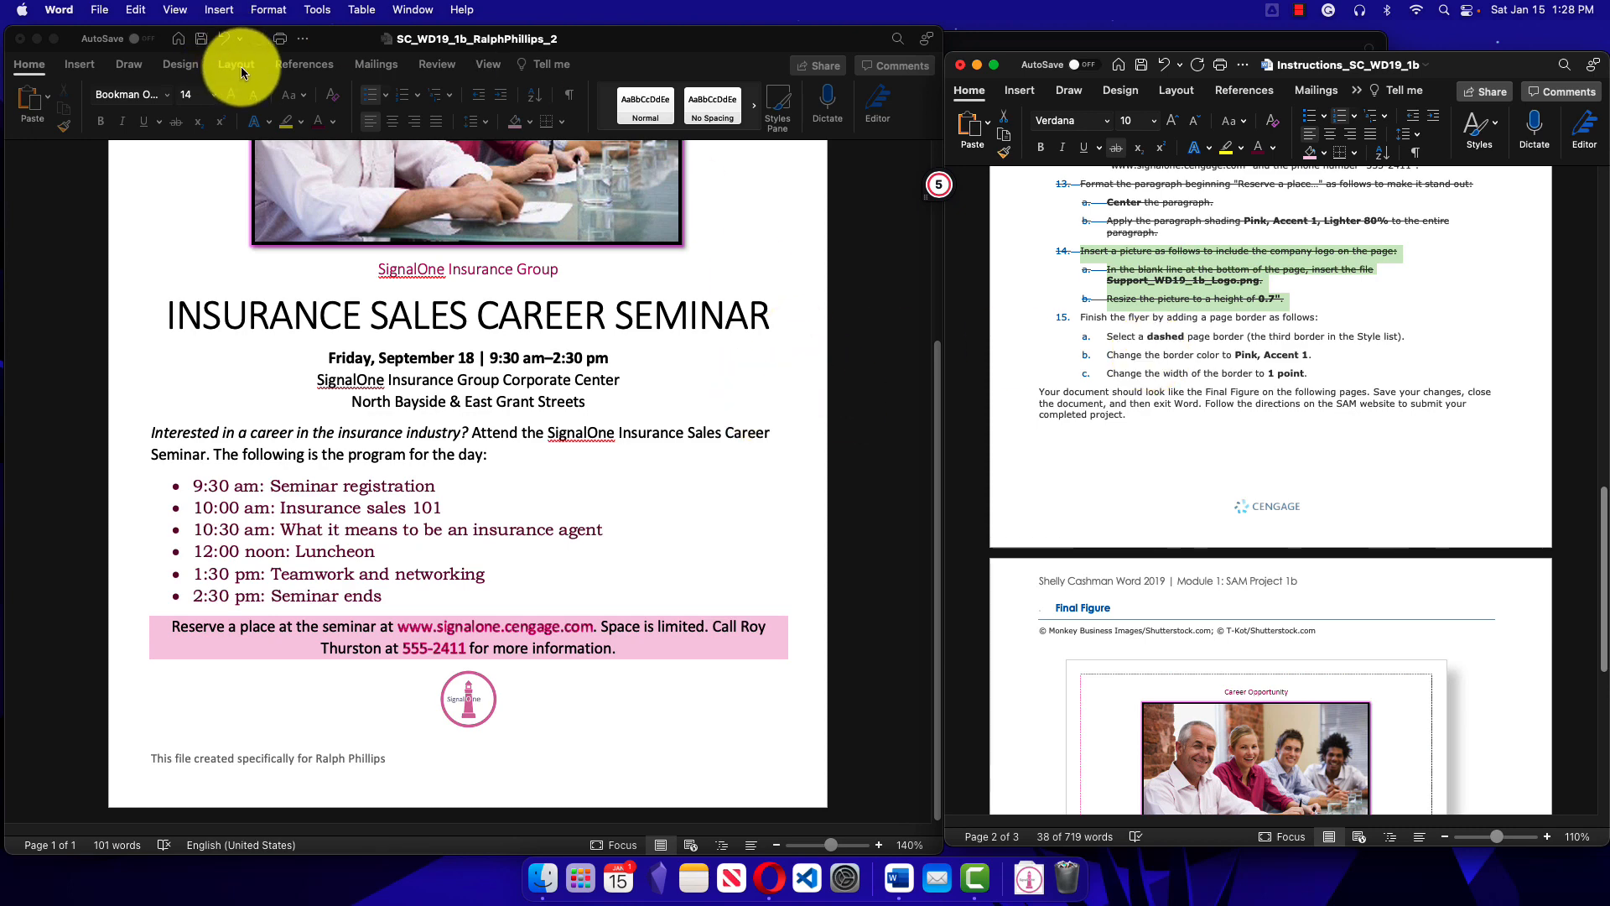
pyautogui.click(184, 65)
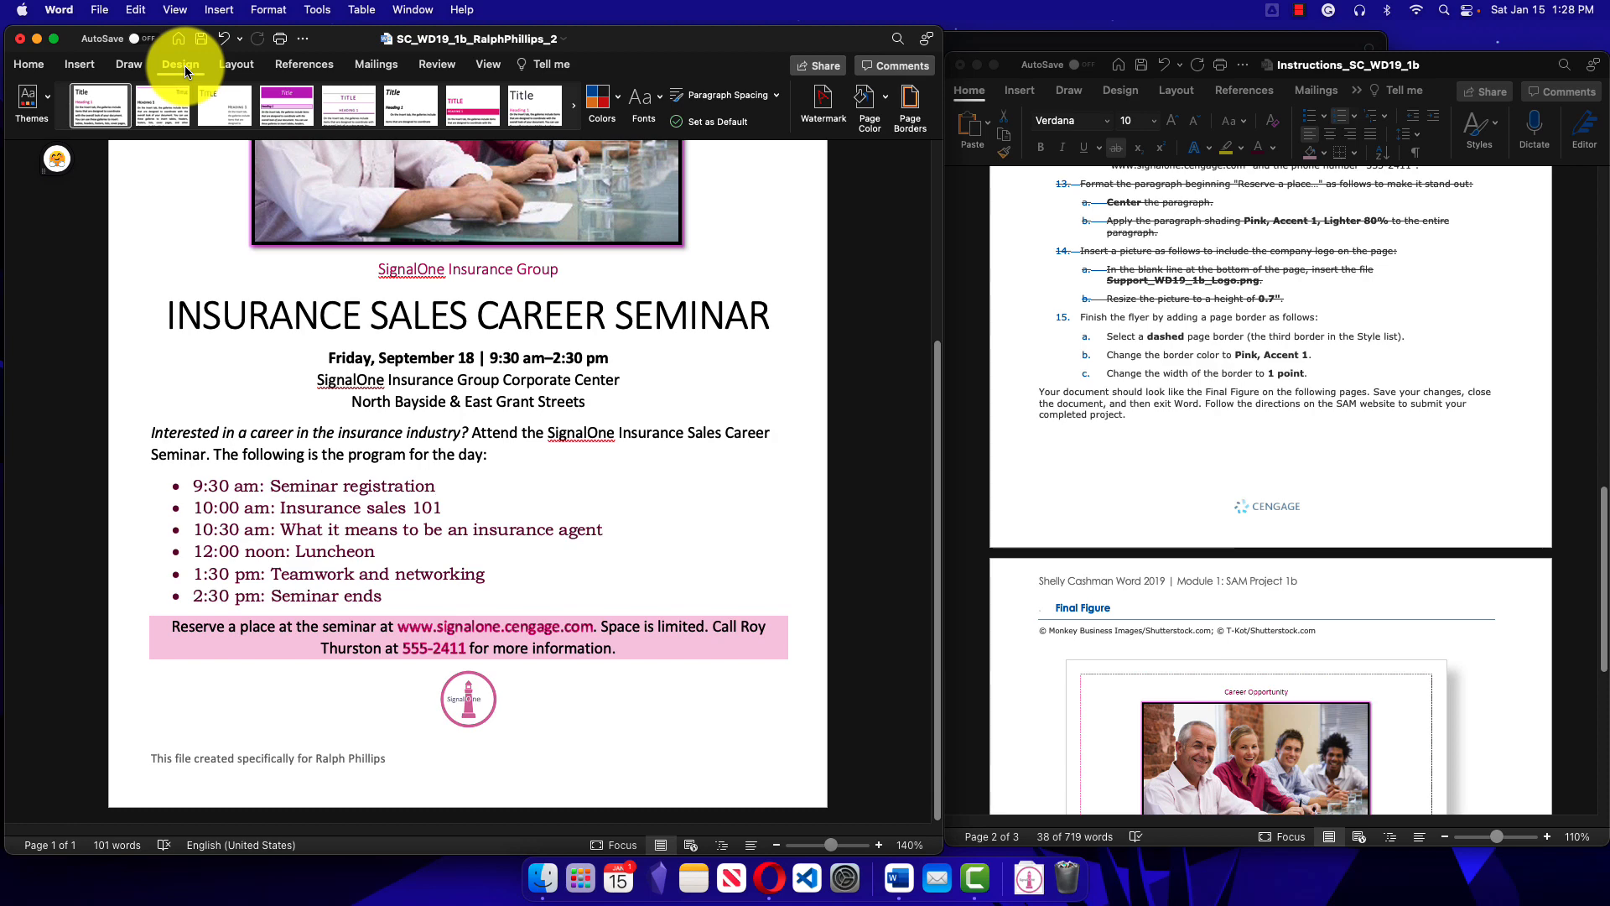
pyautogui.click(915, 106)
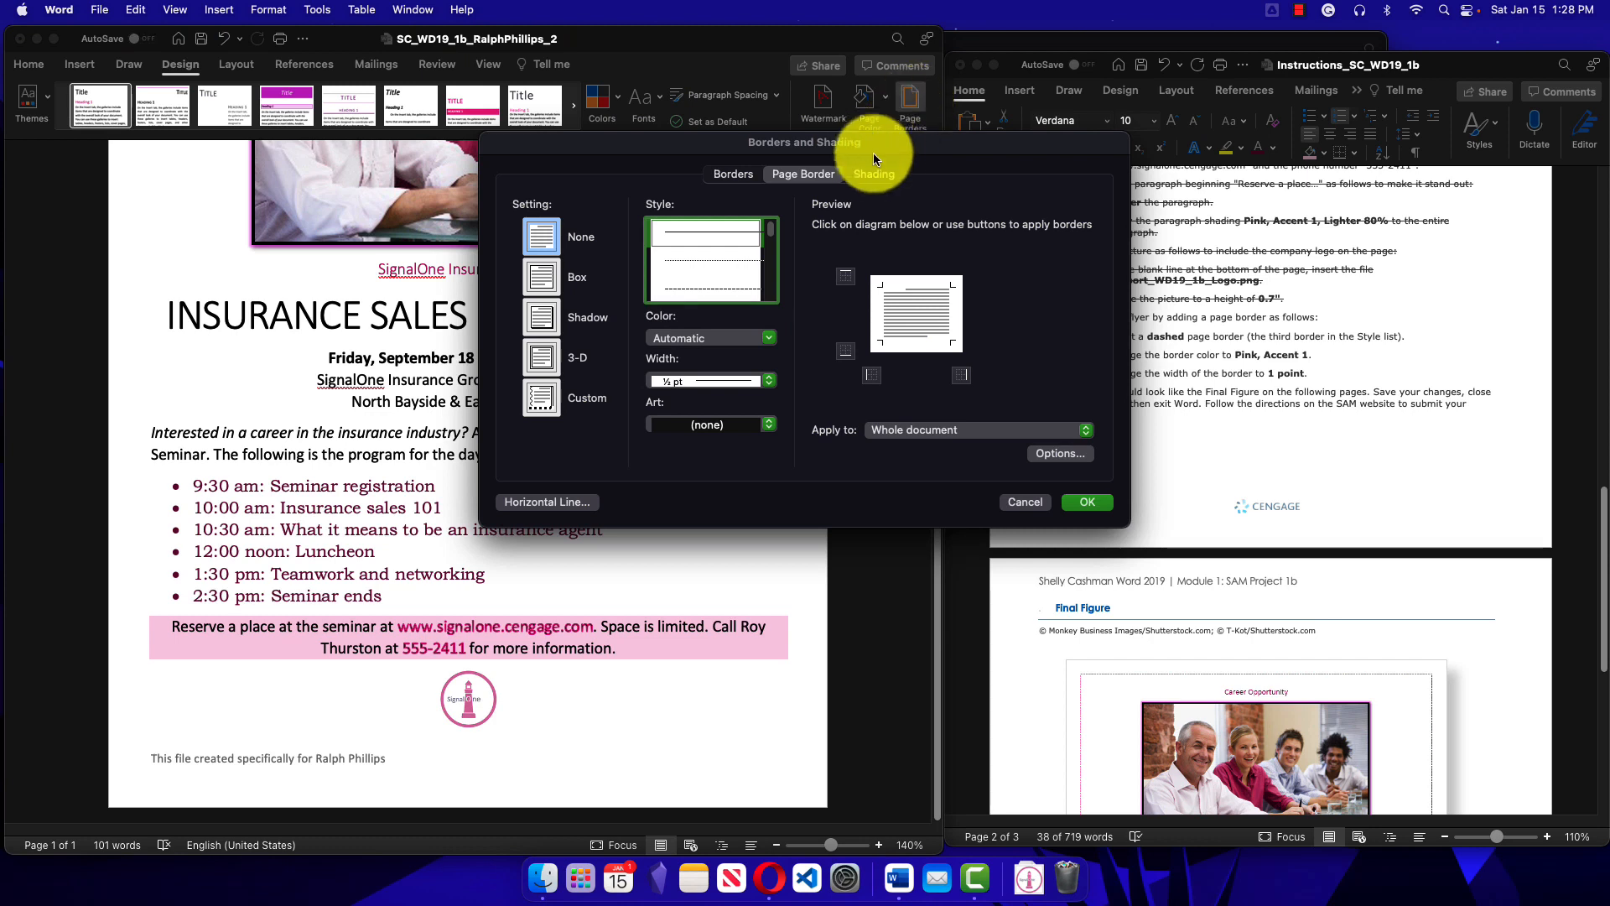
pyautogui.moveTo(898, 149); pyautogui.dragTo(628, 139)
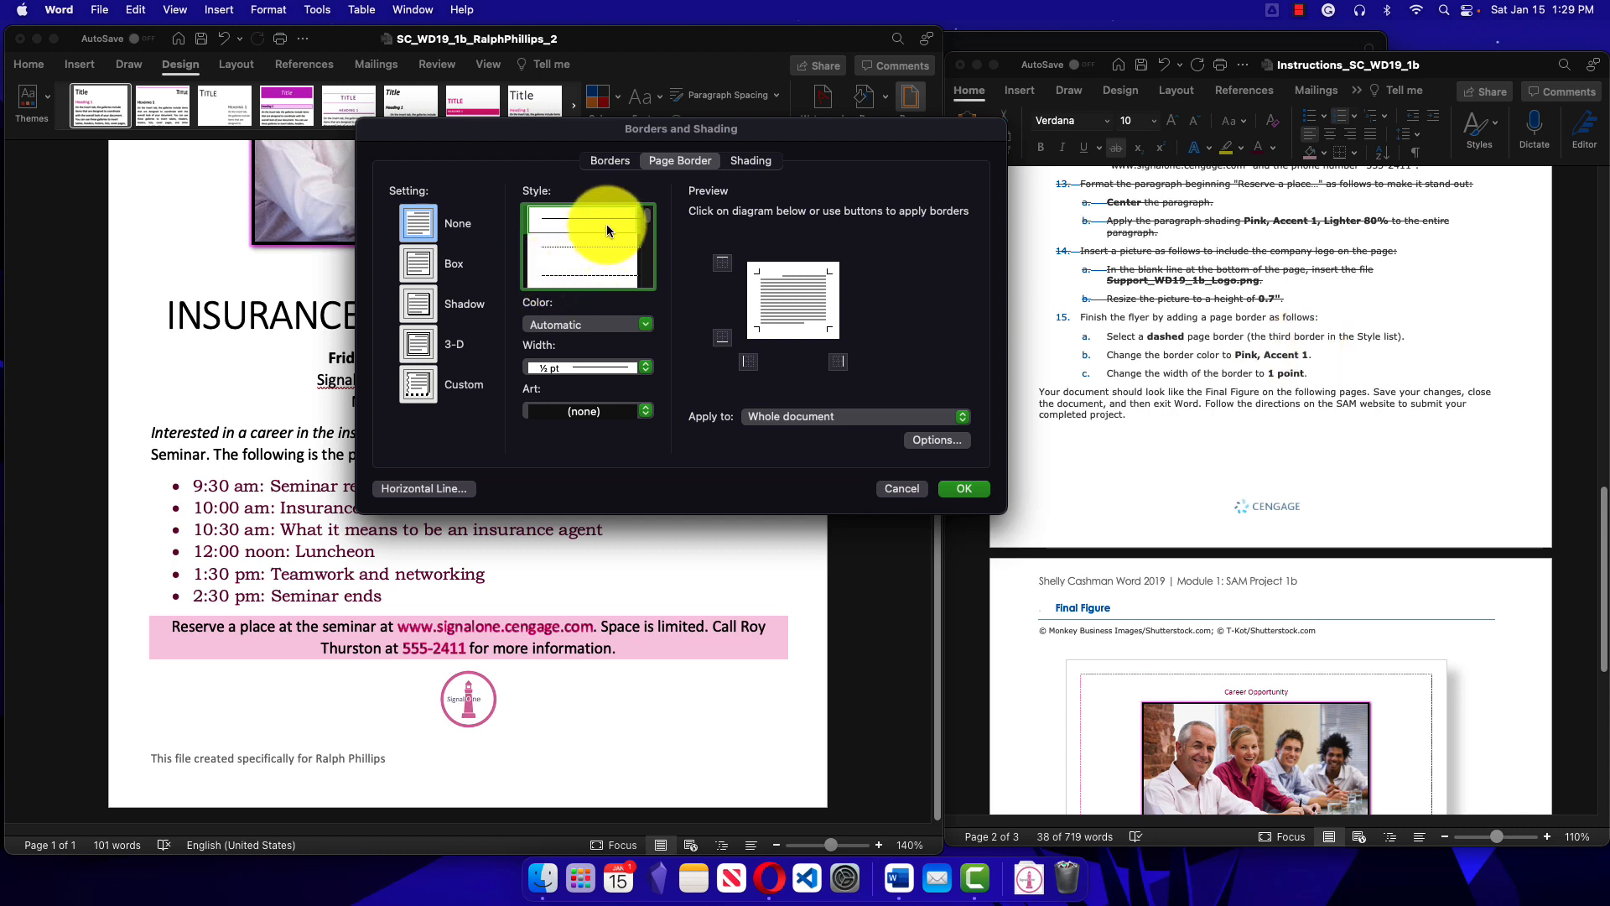
pyautogui.click(606, 274)
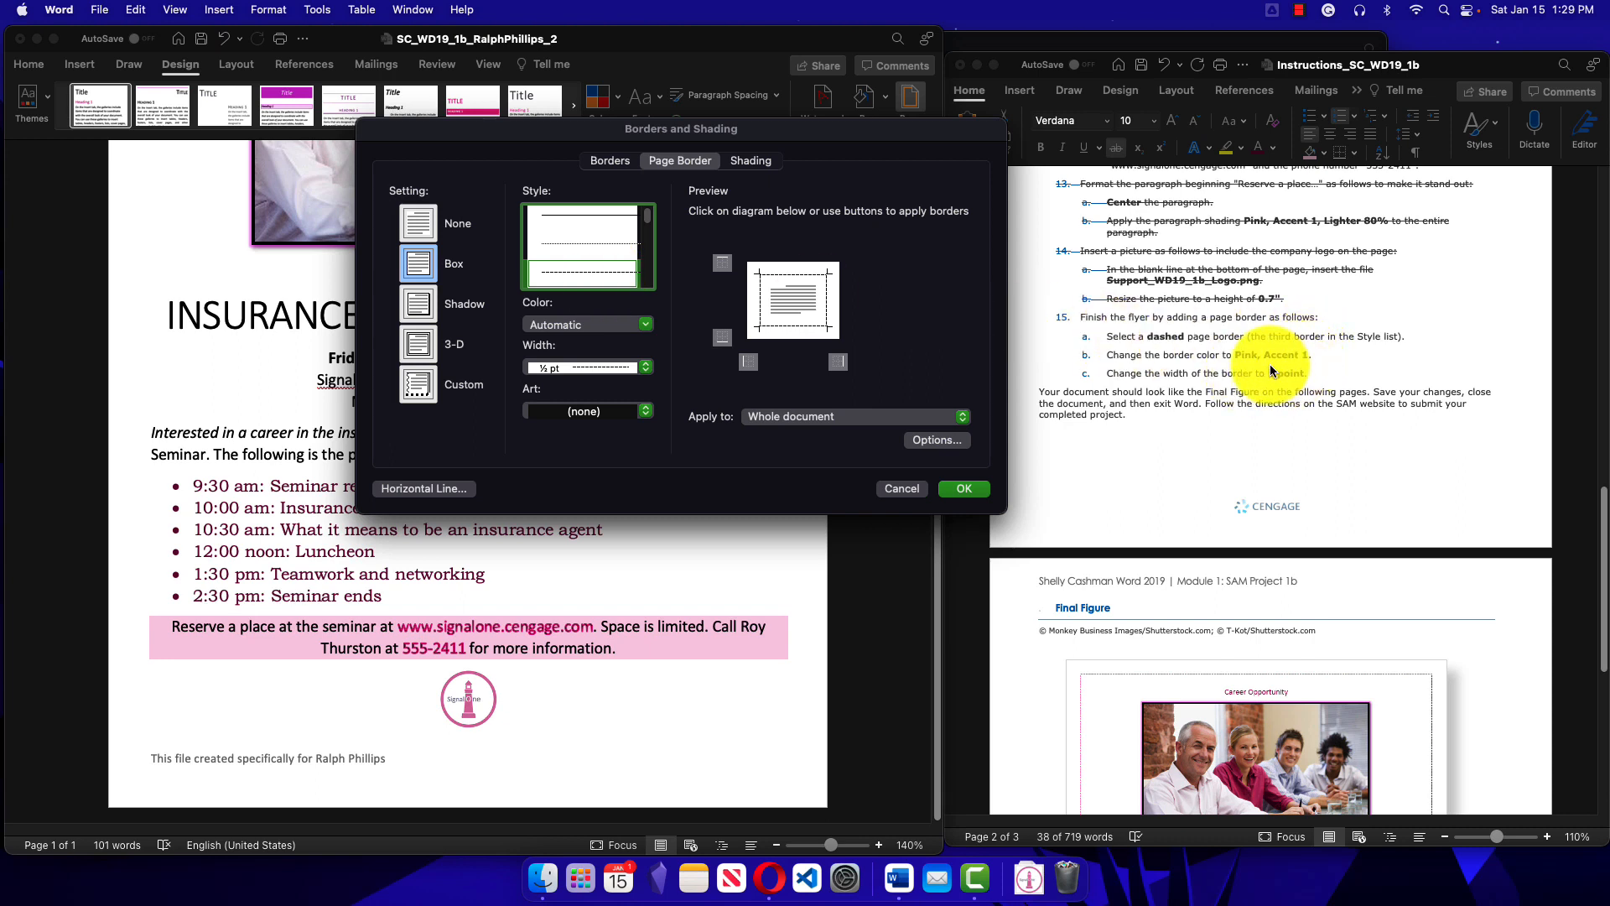
pyautogui.click(647, 329)
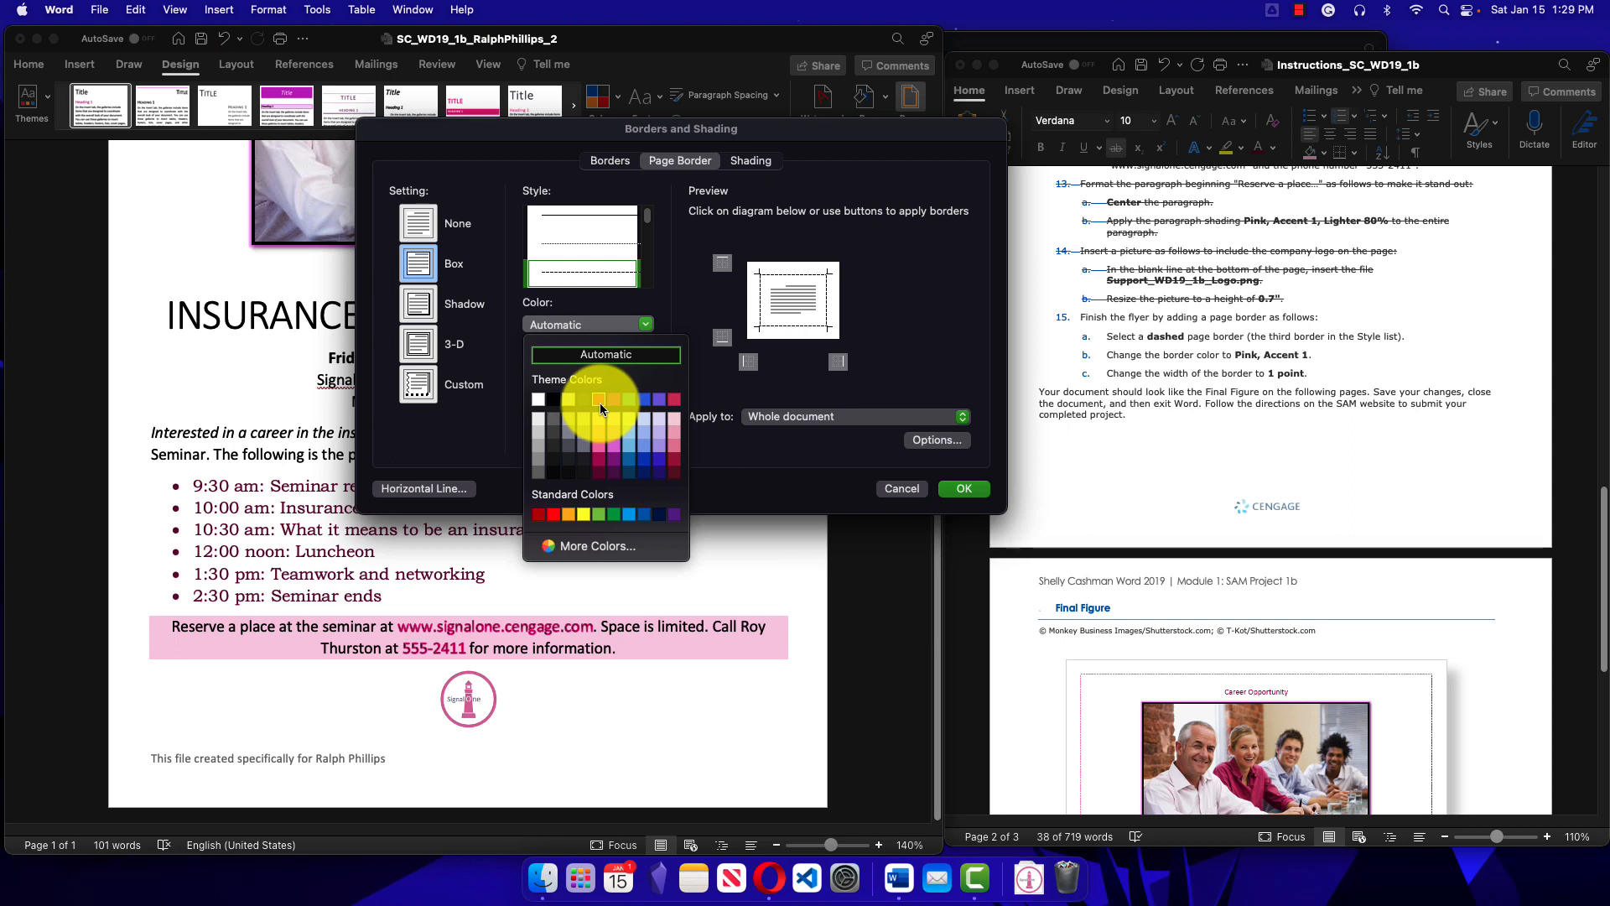
pyautogui.click(600, 403)
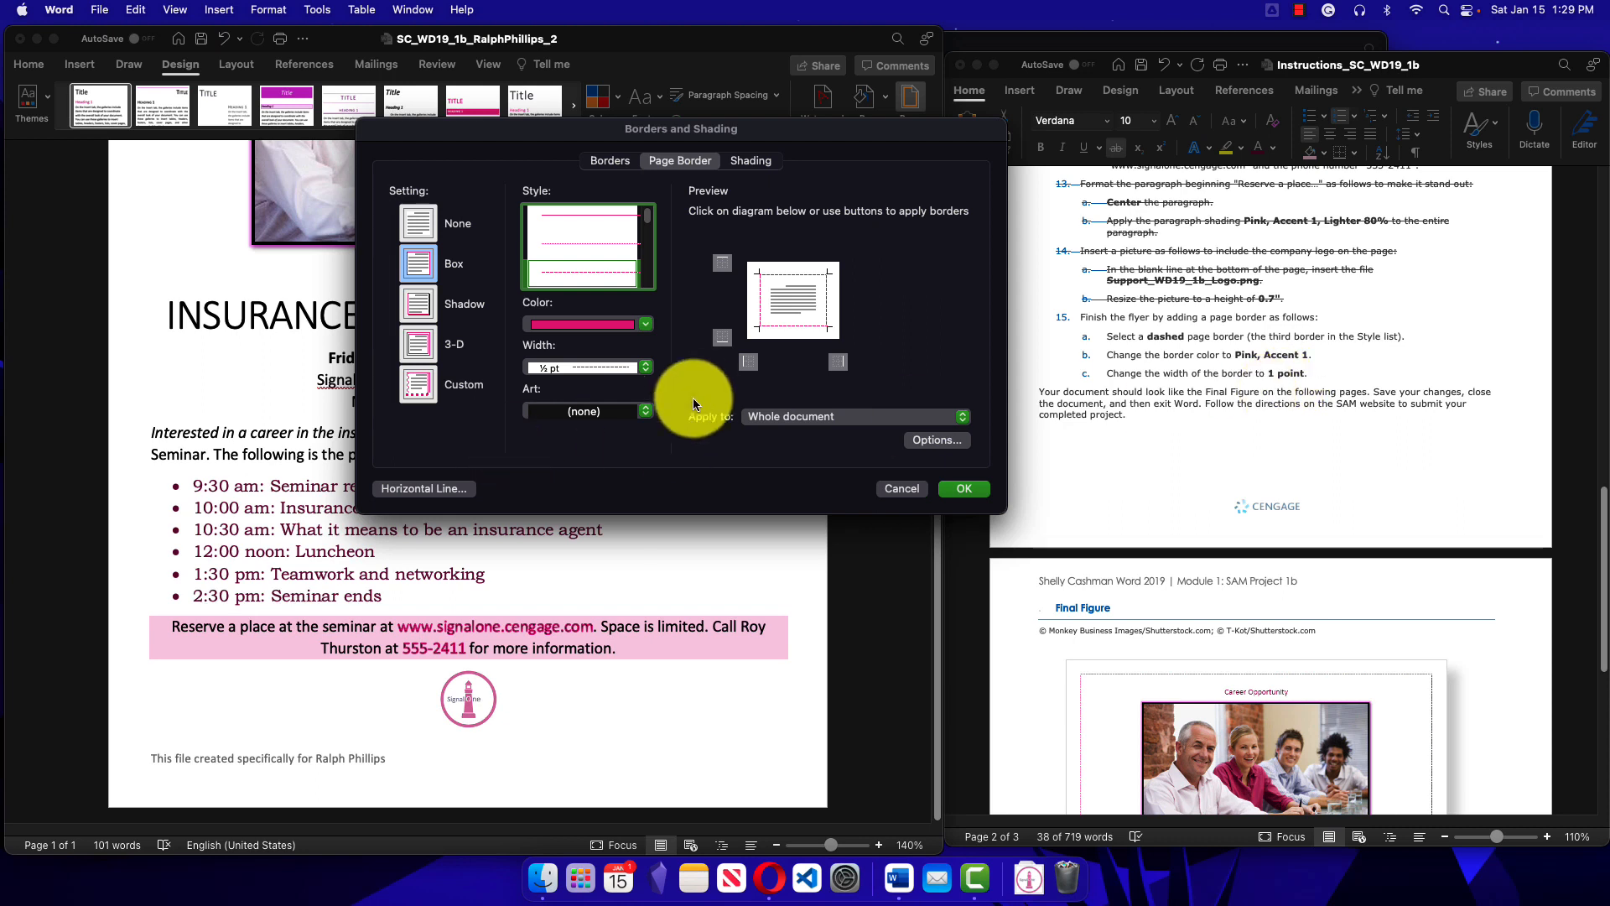
pyautogui.click(647, 369)
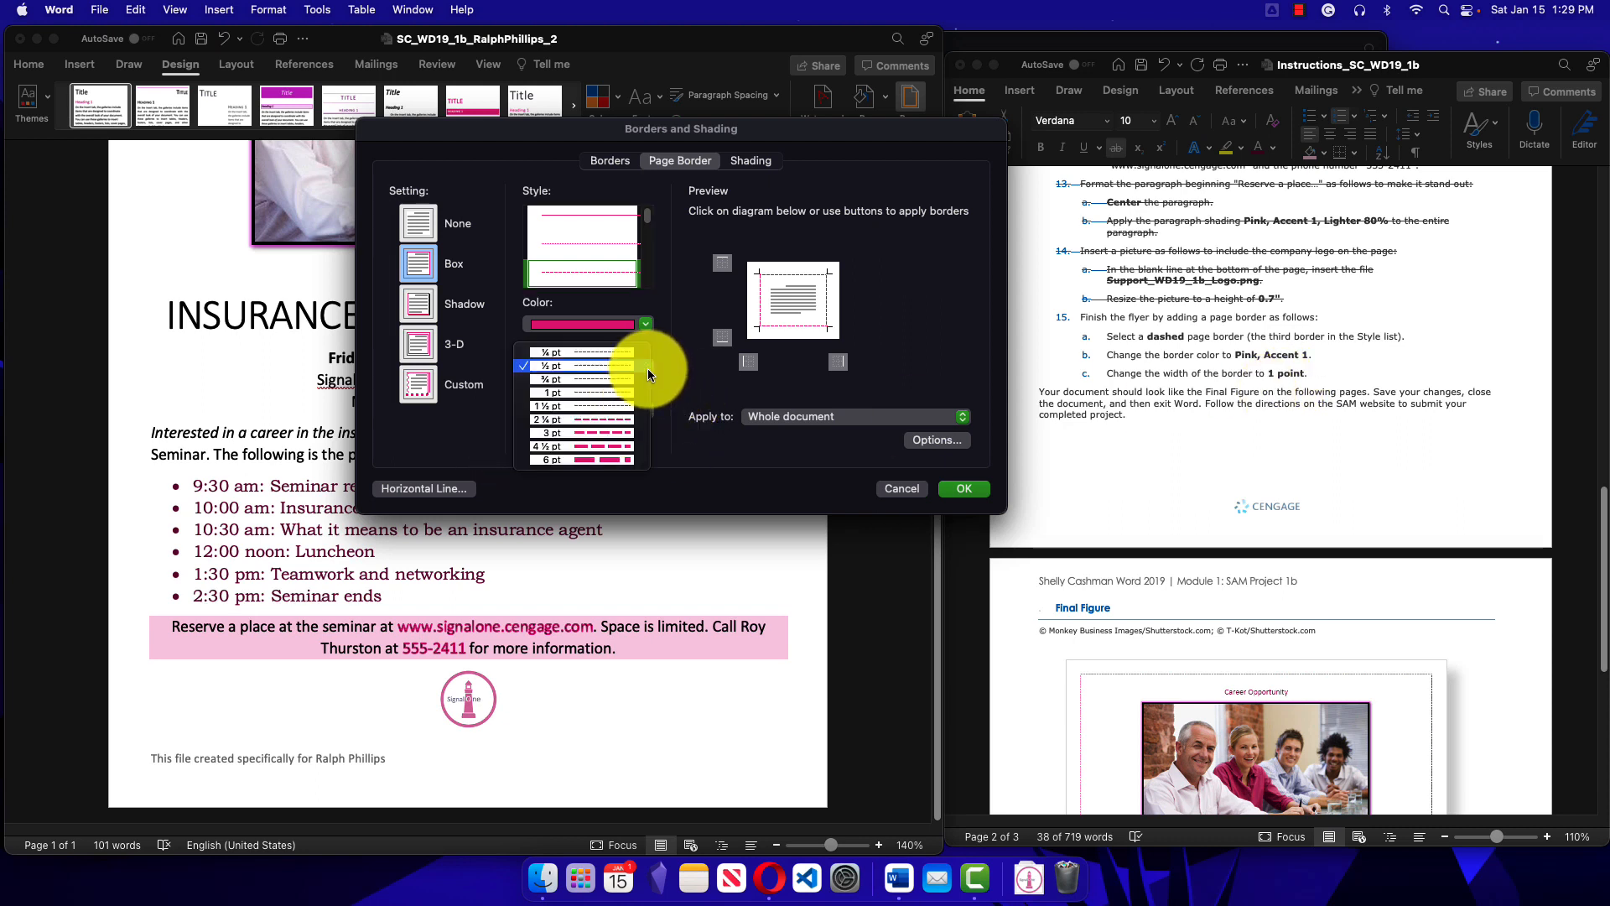
pyautogui.click(579, 394)
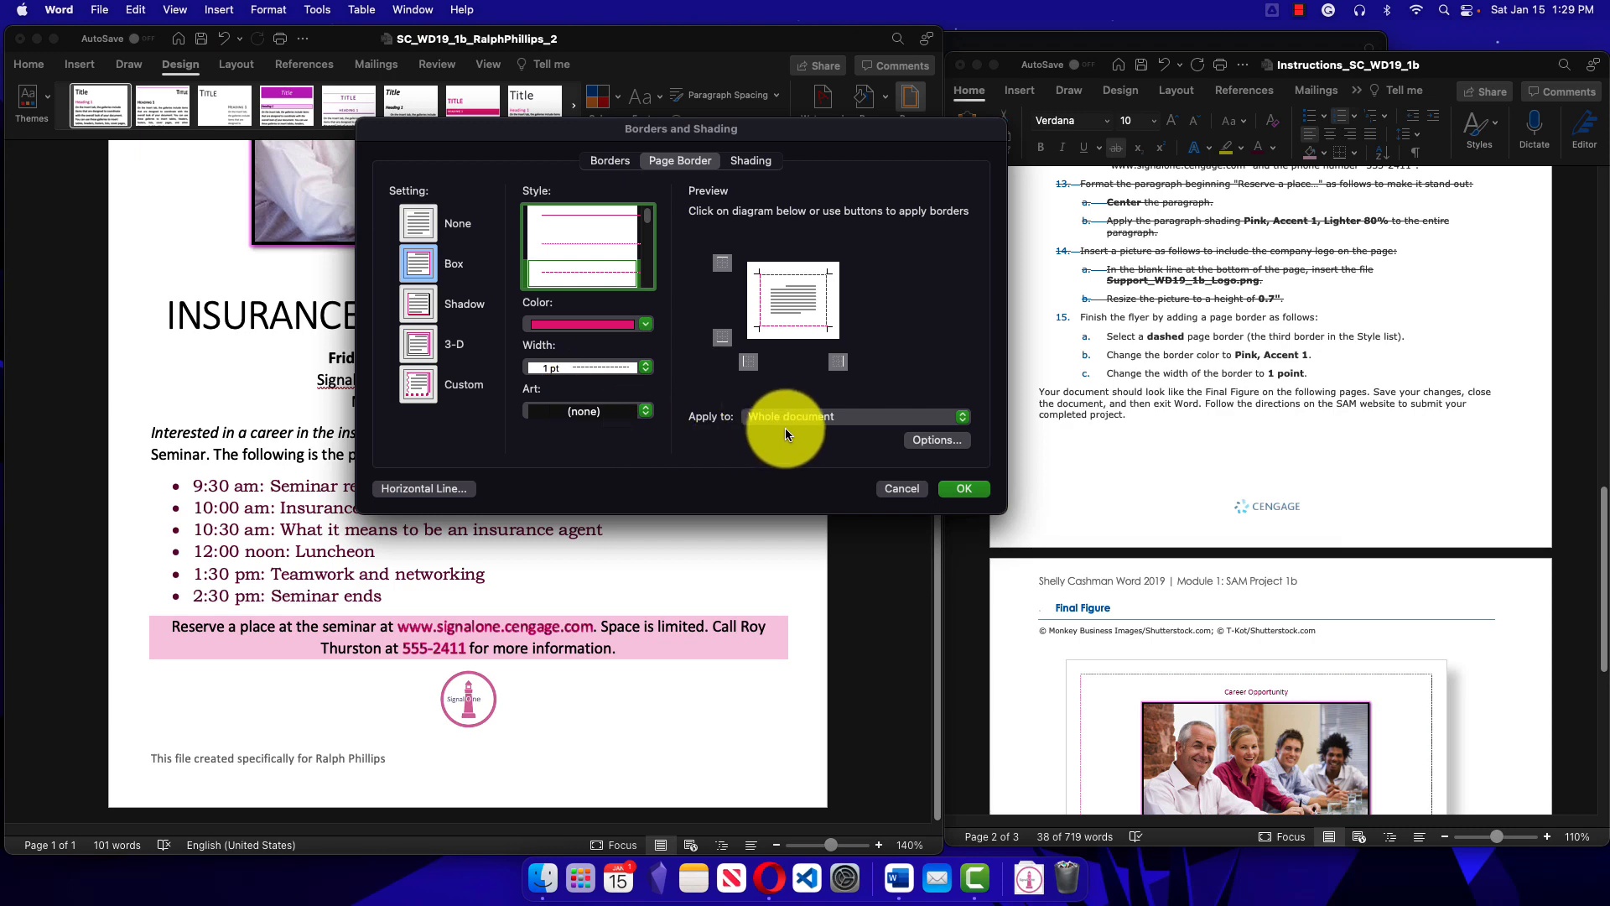
pyautogui.click(966, 493)
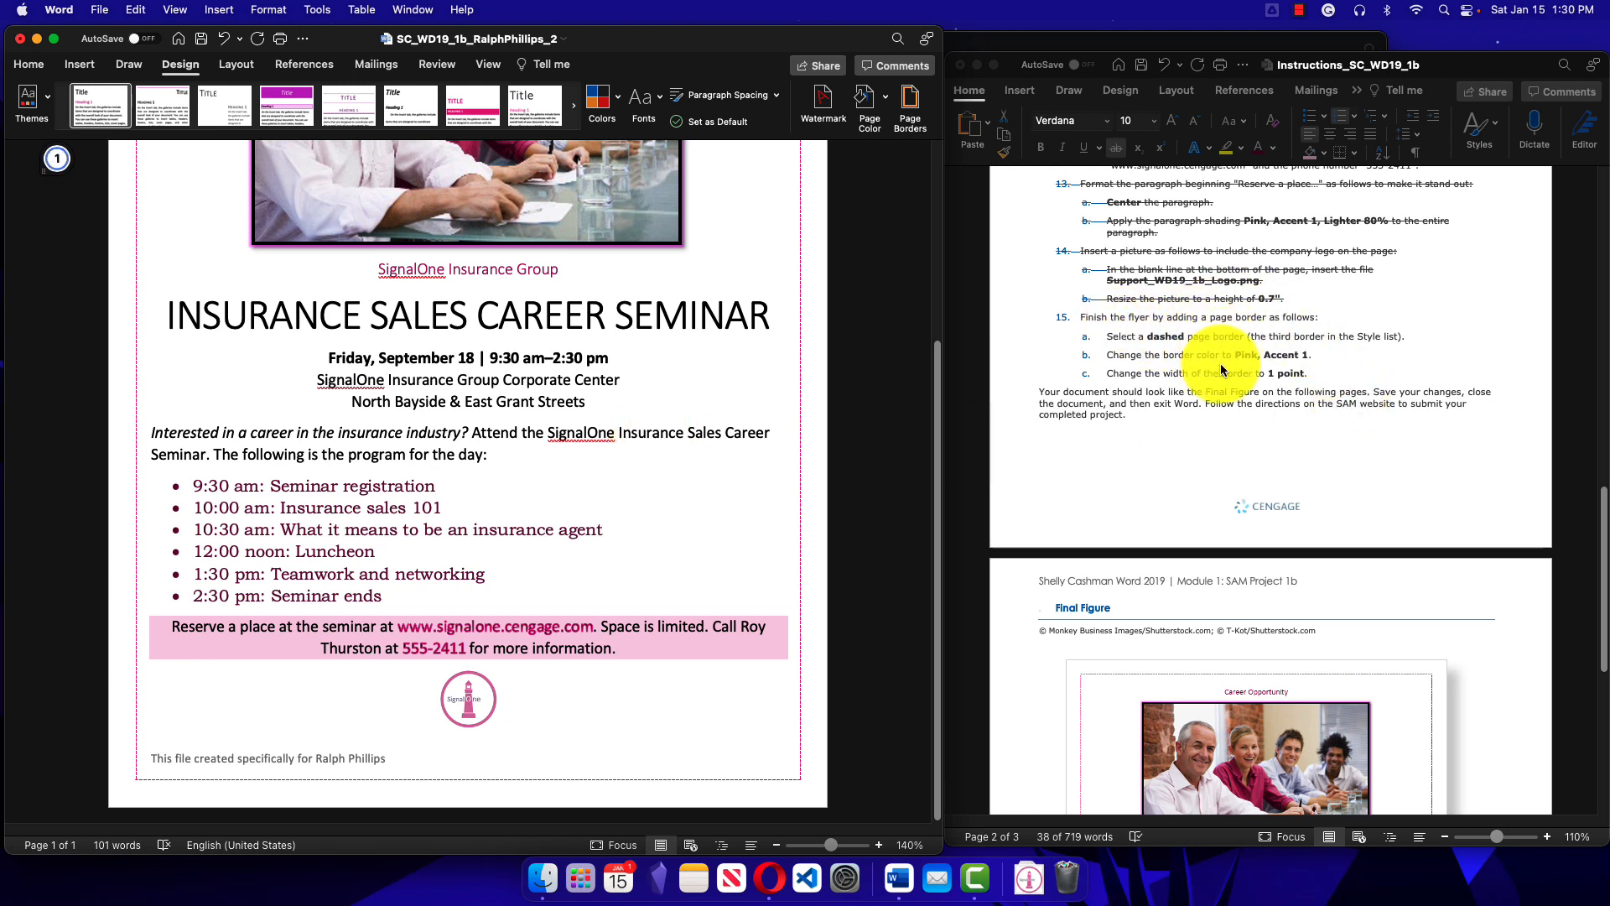
# Step: Apply strikethrough to project step 15 and its sub-steps in the instructions document
pyautogui.click(1126, 360)
pyautogui.moveTo(1081, 251); pyautogui.dragTo(1315, 375)
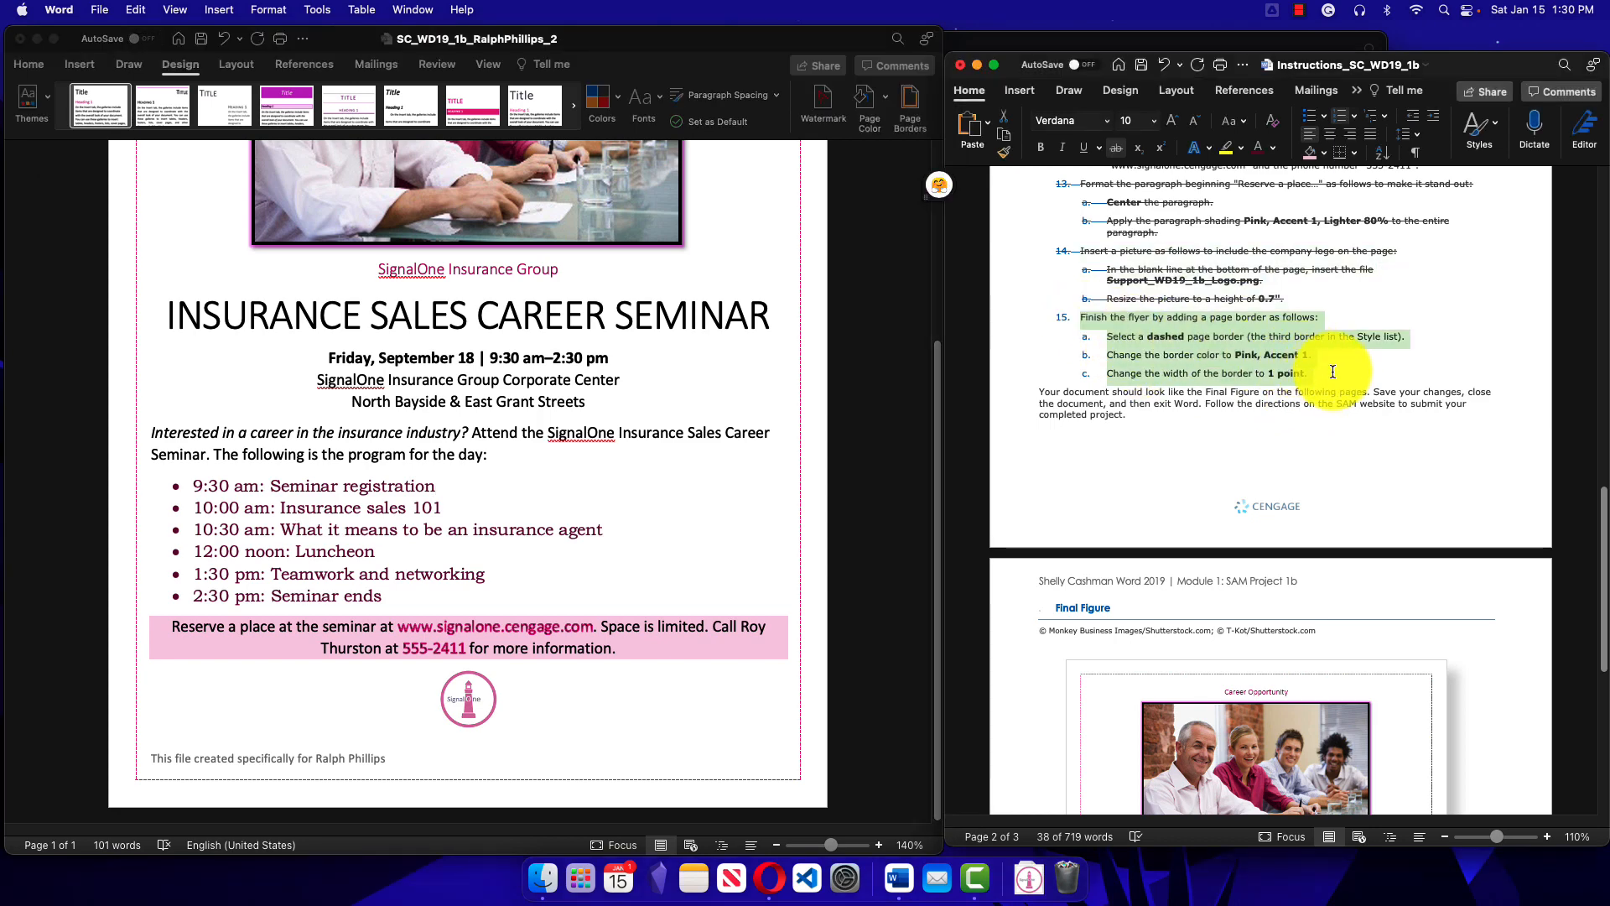
pyautogui.click(1117, 147)
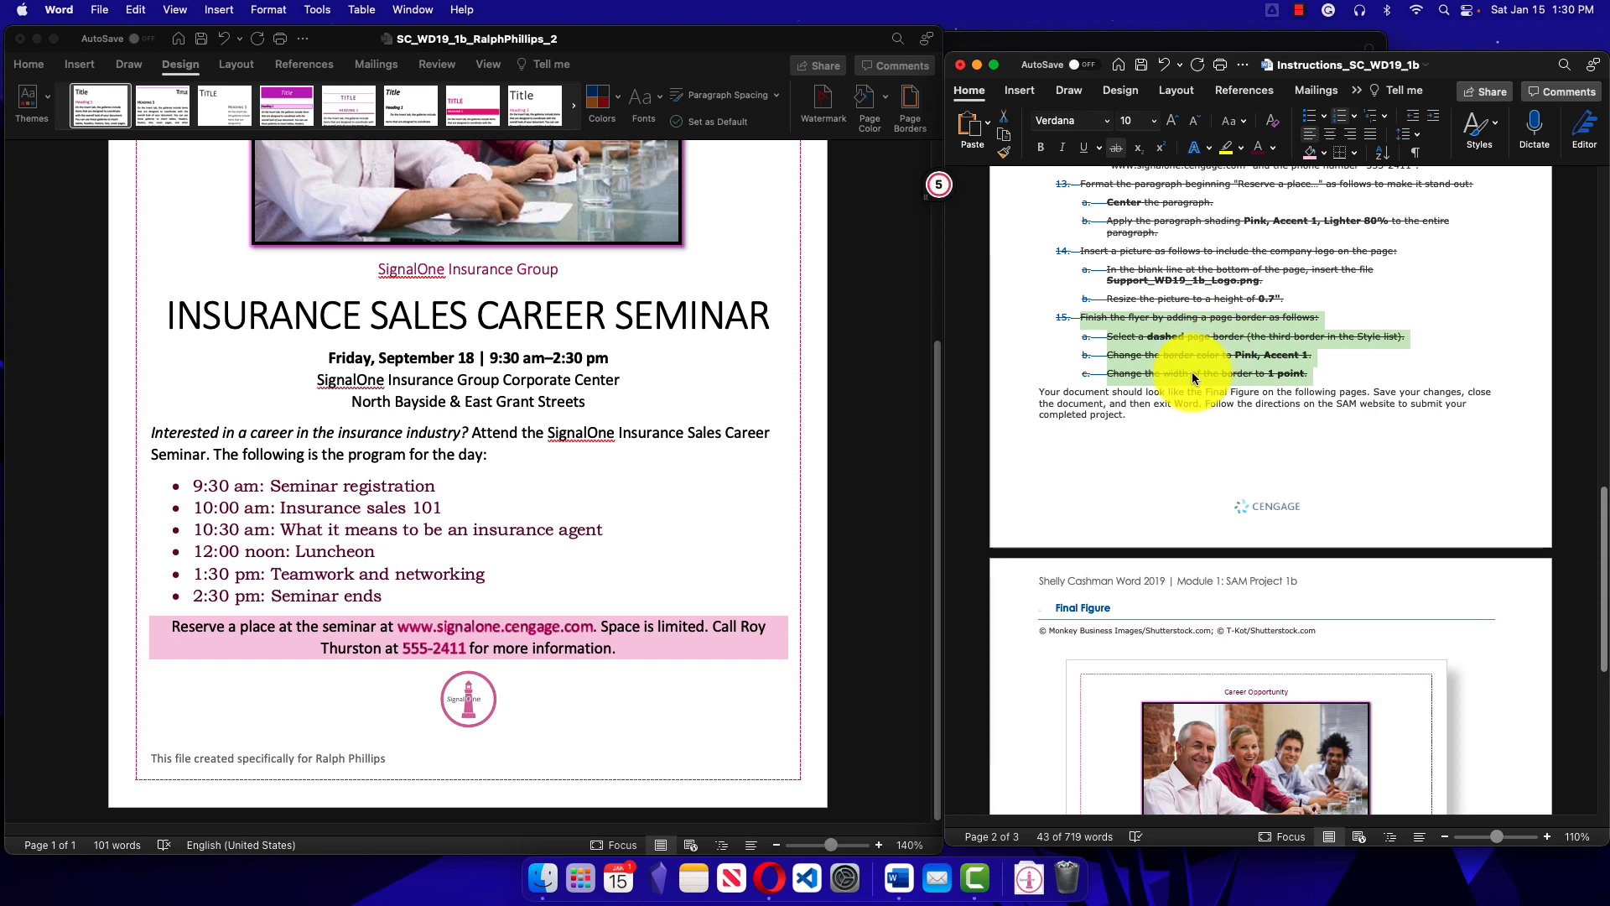
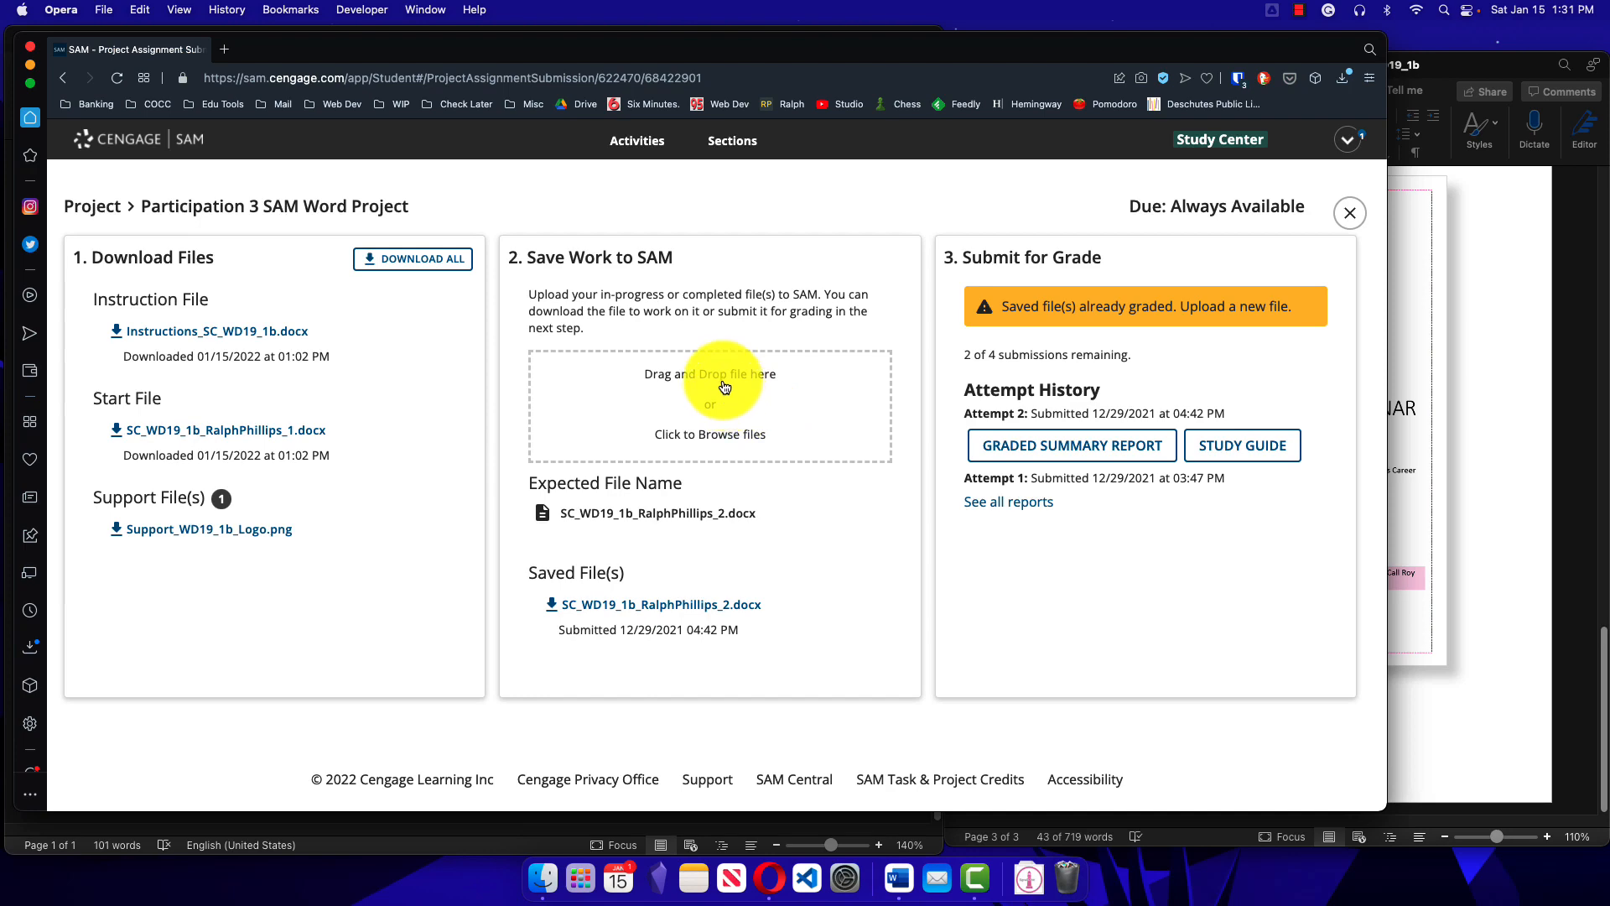
# Step: On the SAM project page, browse the Downloads folder for the file to upload and group its files by Date Modified
pyautogui.click(705, 444)
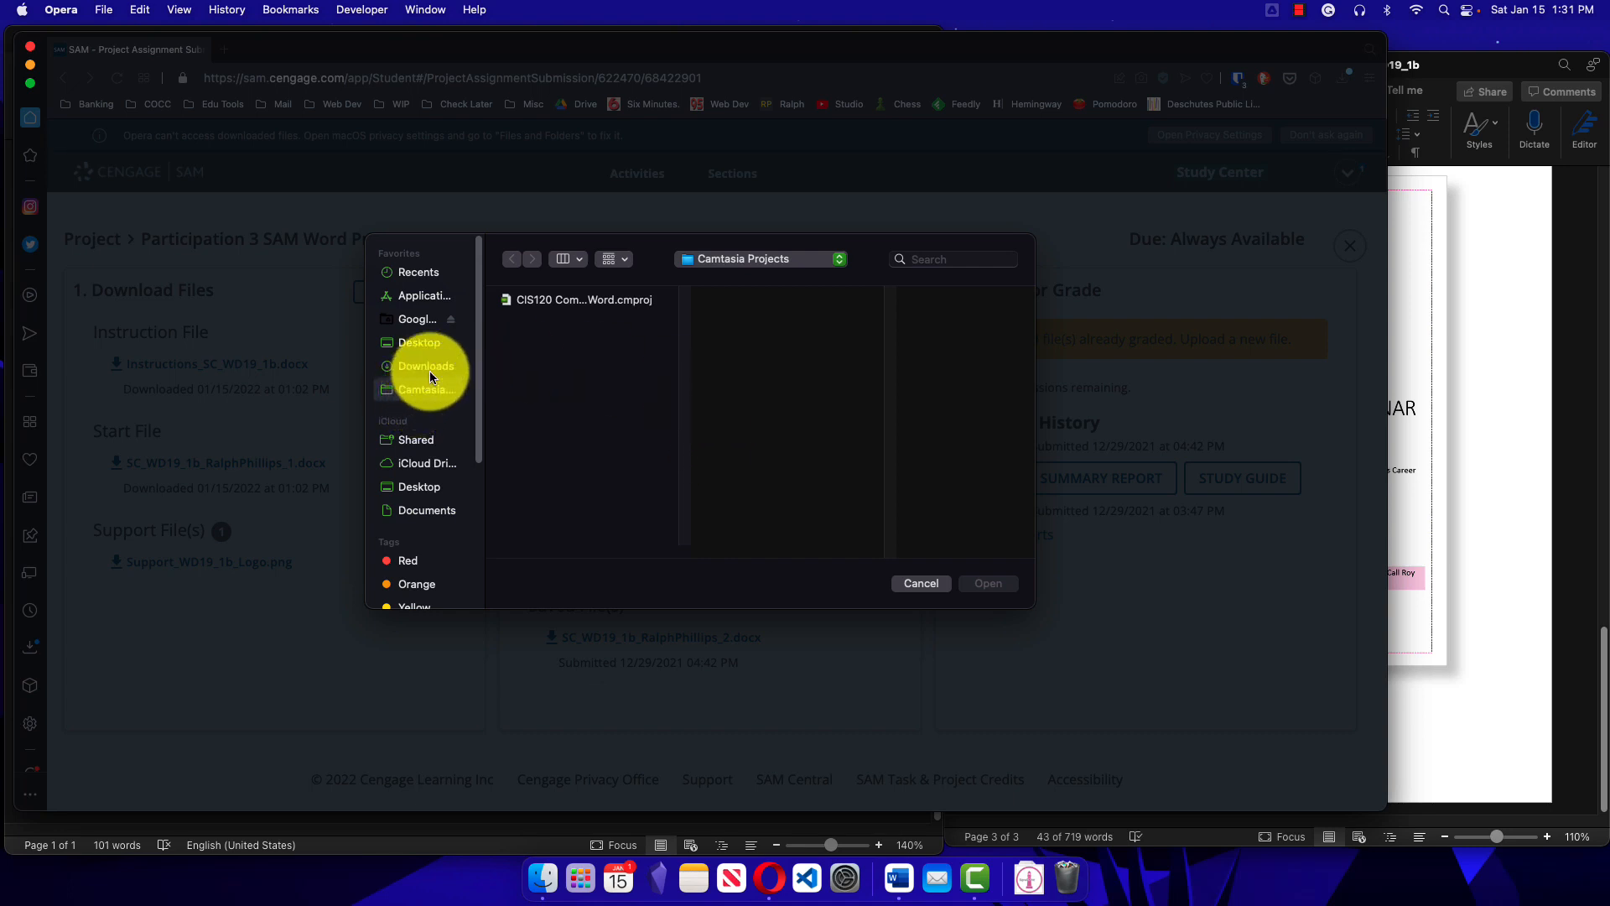
pyautogui.click(429, 369)
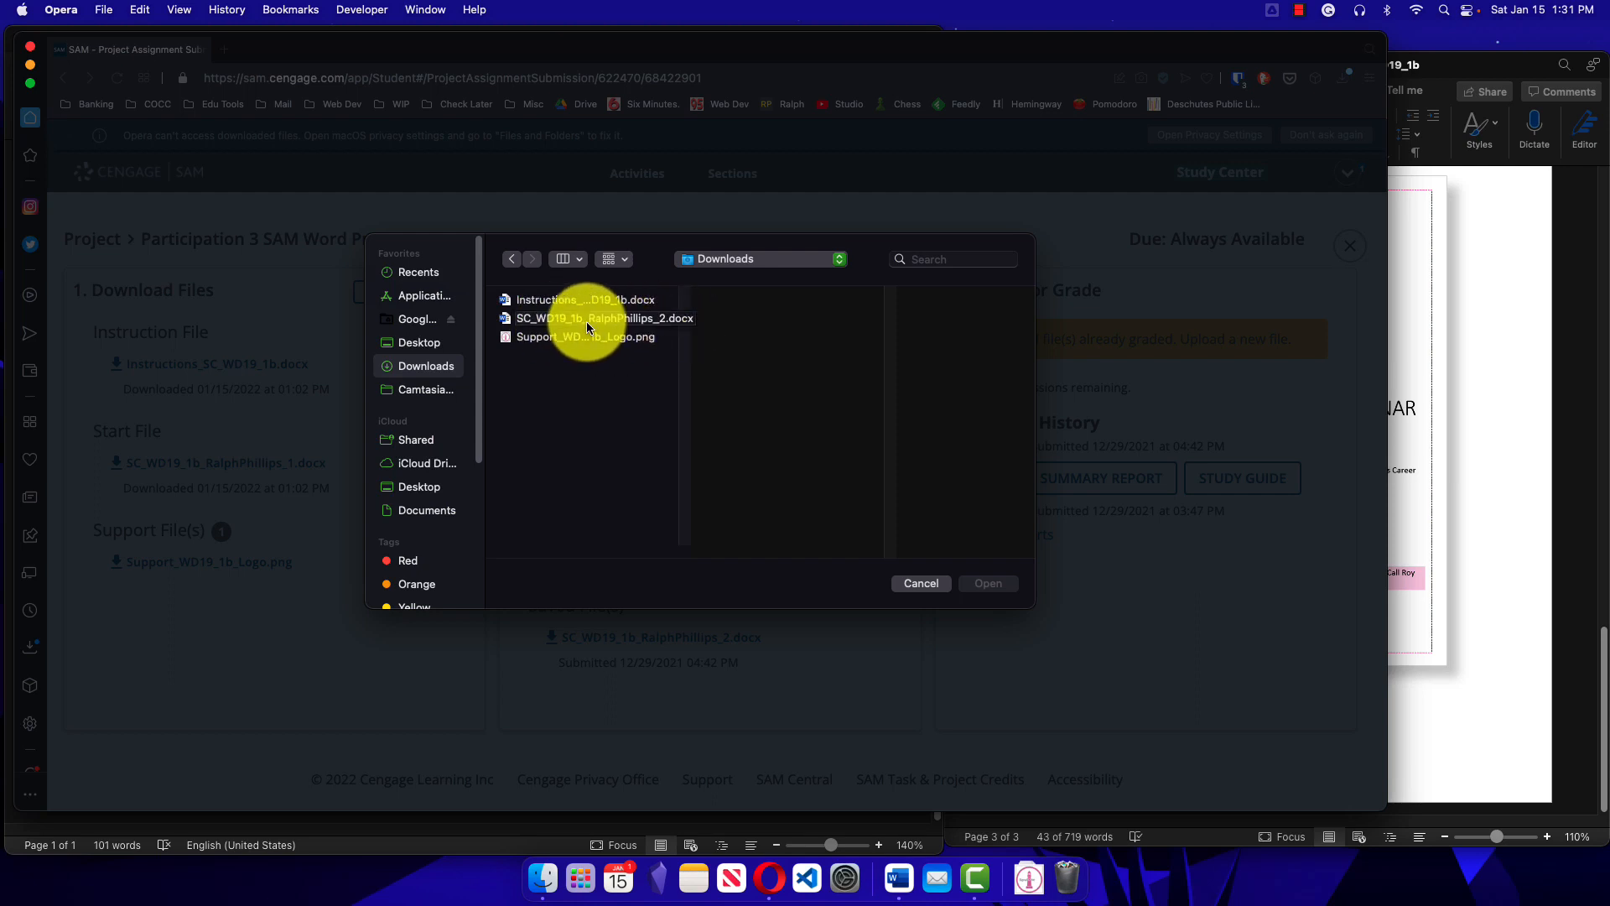
pyautogui.click(585, 267)
pyautogui.click(626, 262)
pyautogui.click(626, 261)
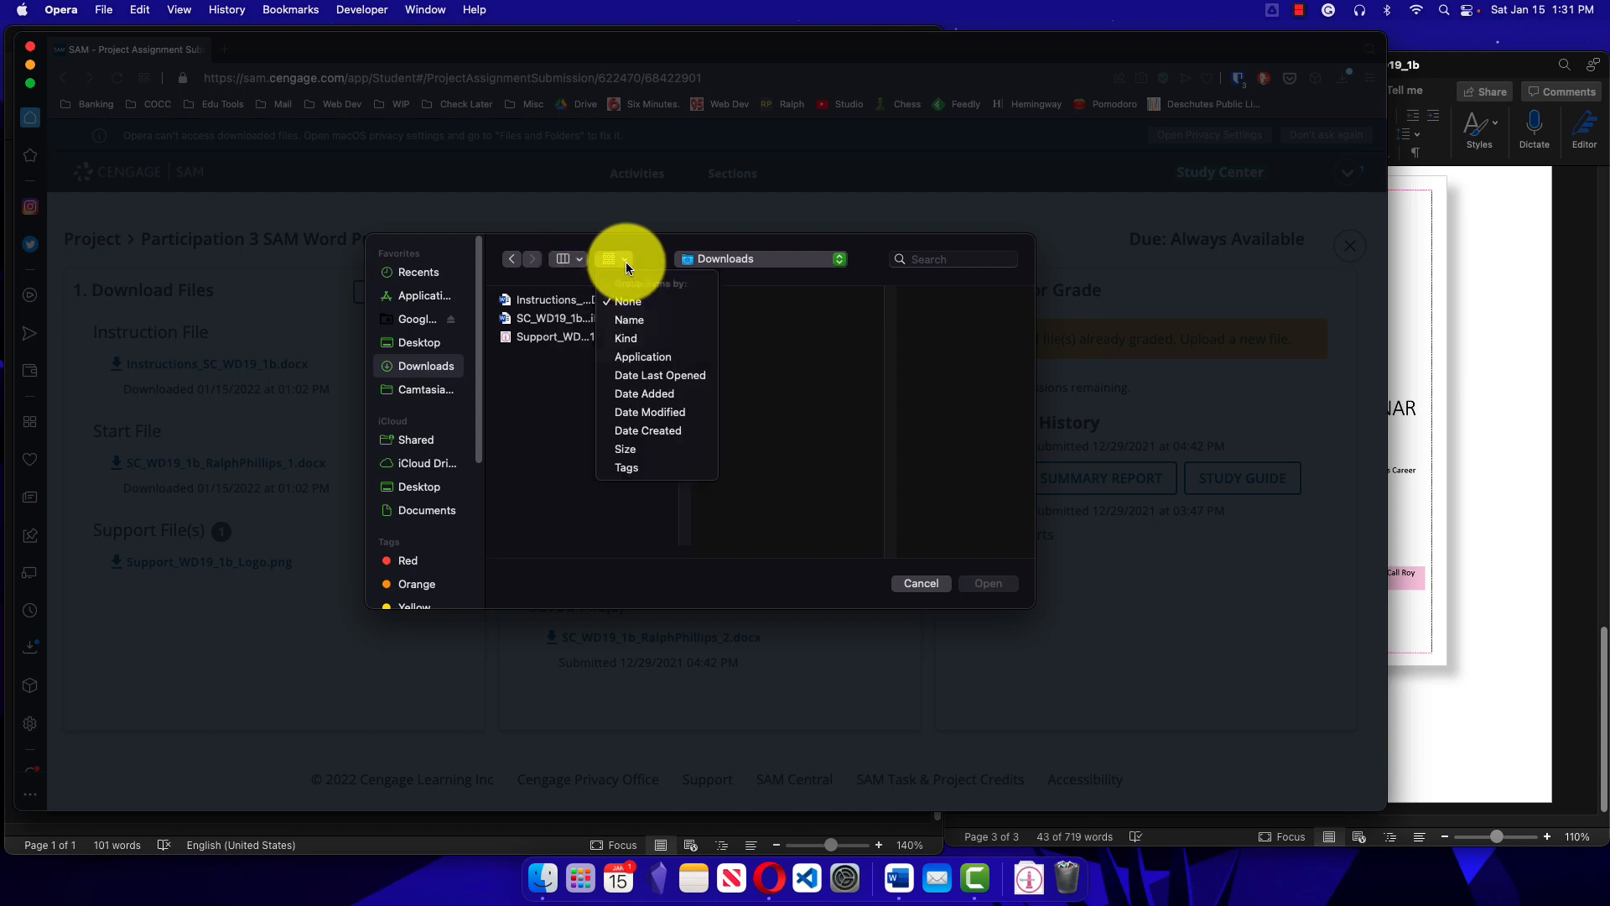
pyautogui.click(664, 416)
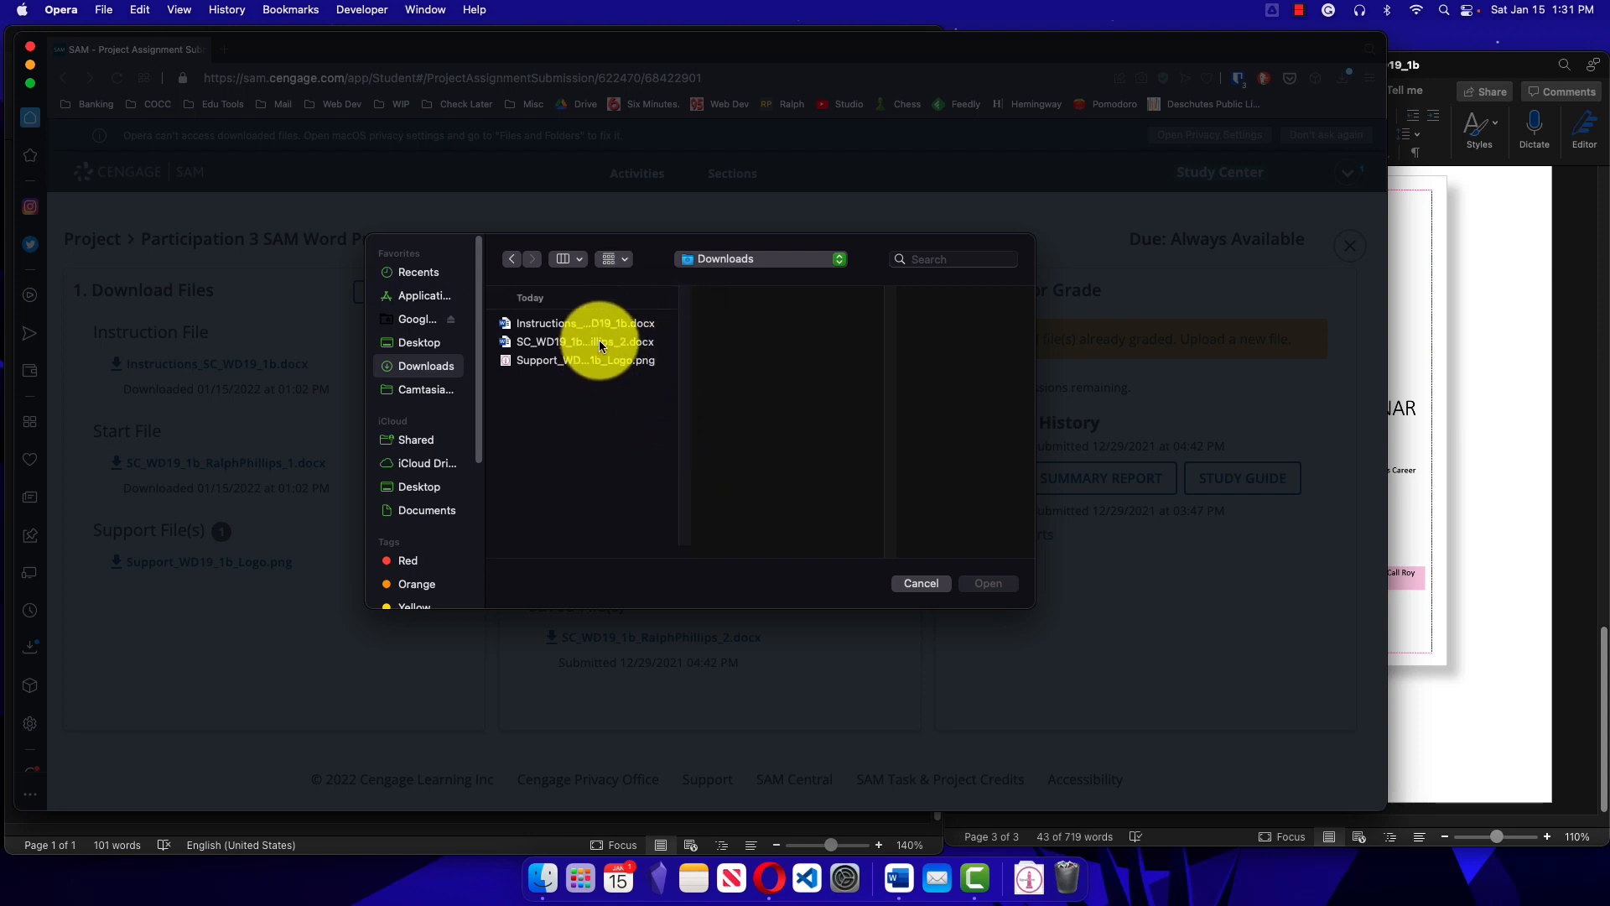
# Step: Show the Downloads files as a list, grouped by Date Modified
pyautogui.click(626, 260)
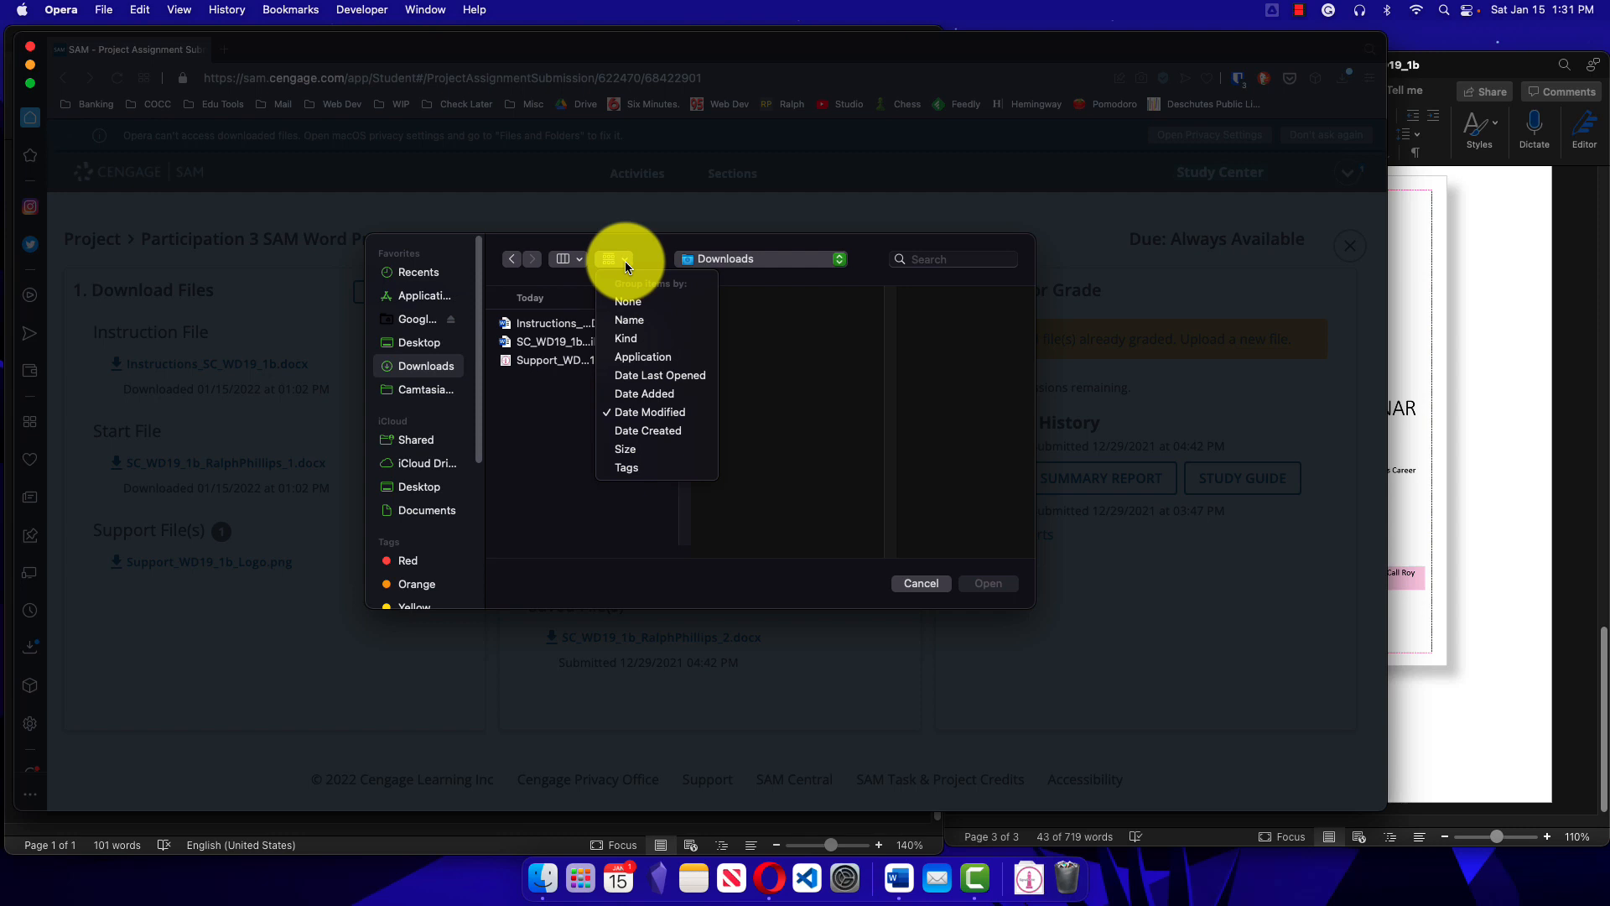
pyautogui.click(582, 260)
pyautogui.click(581, 260)
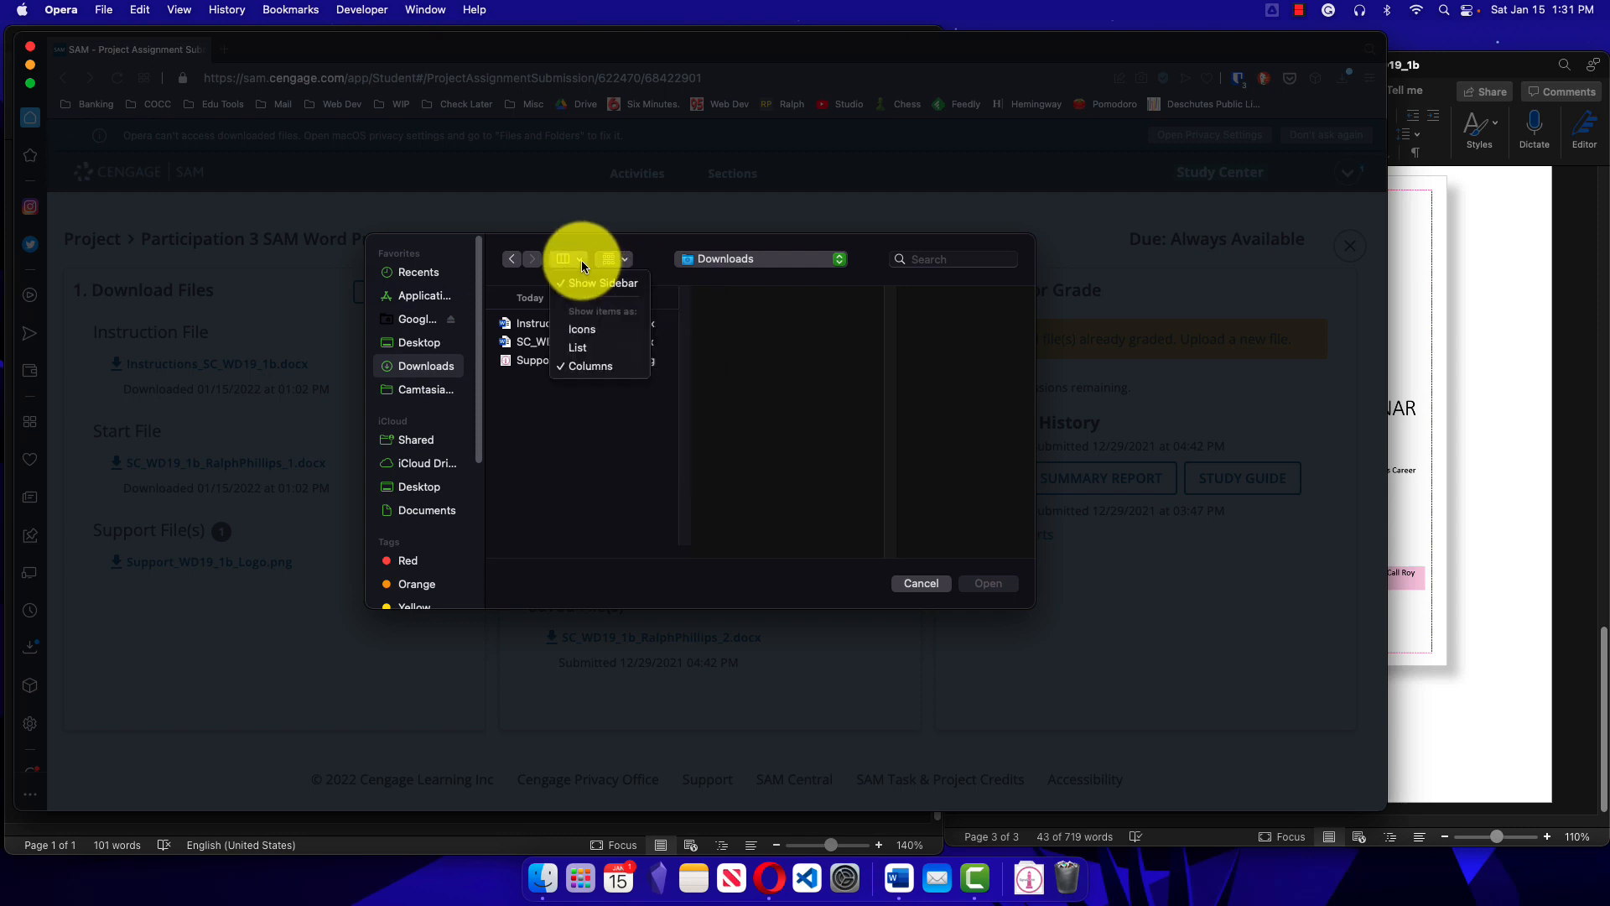
pyautogui.click(589, 359)
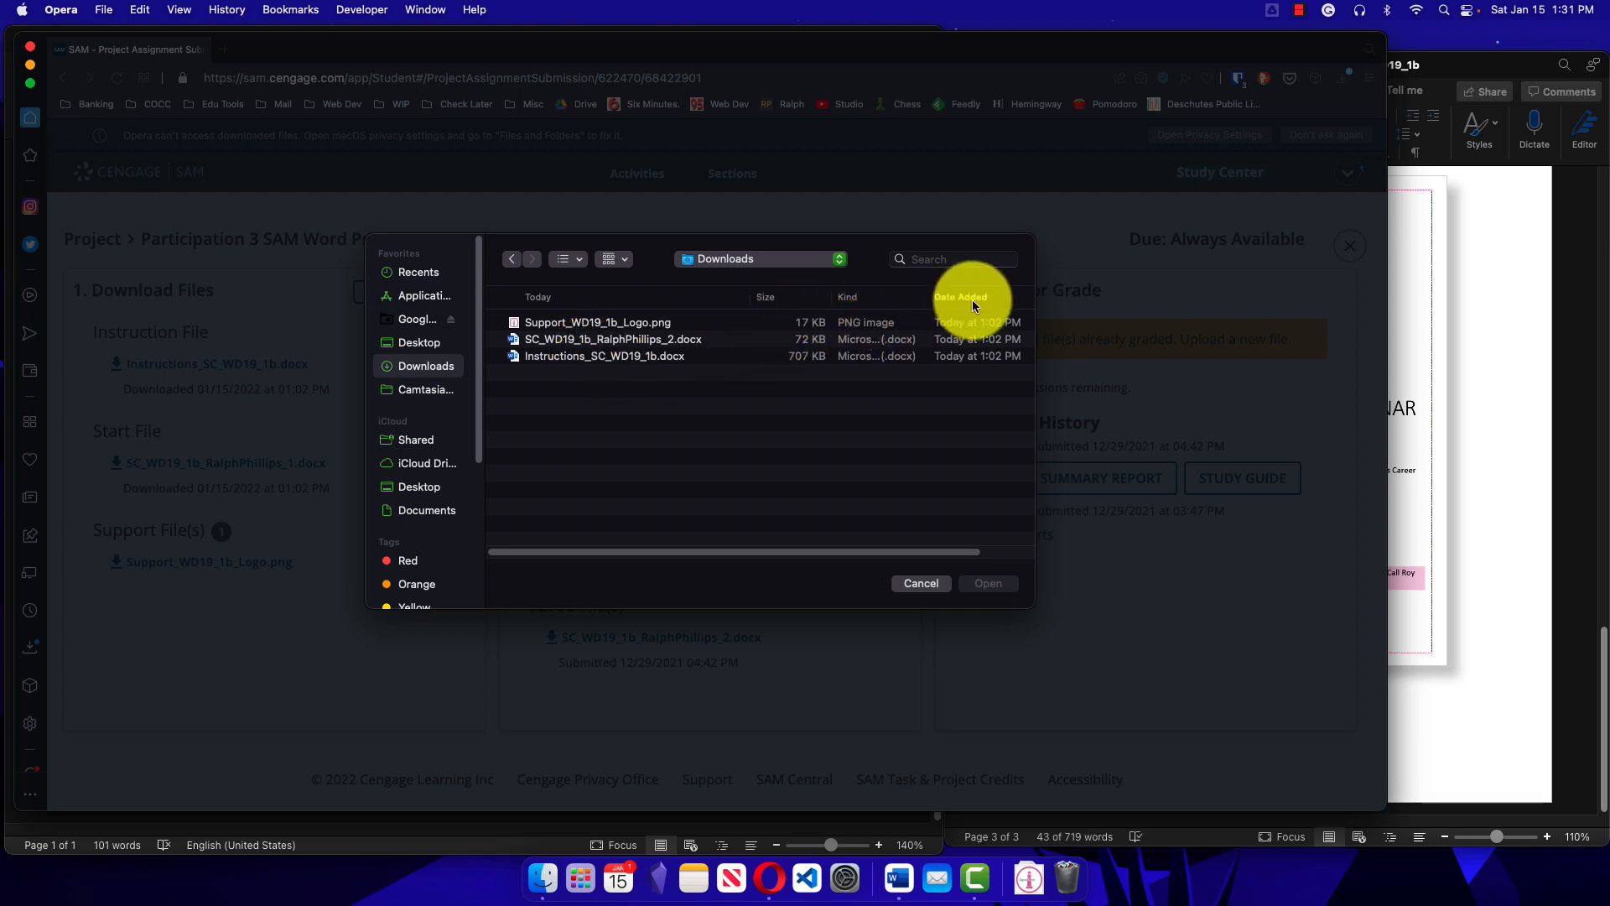
pyautogui.click(626, 260)
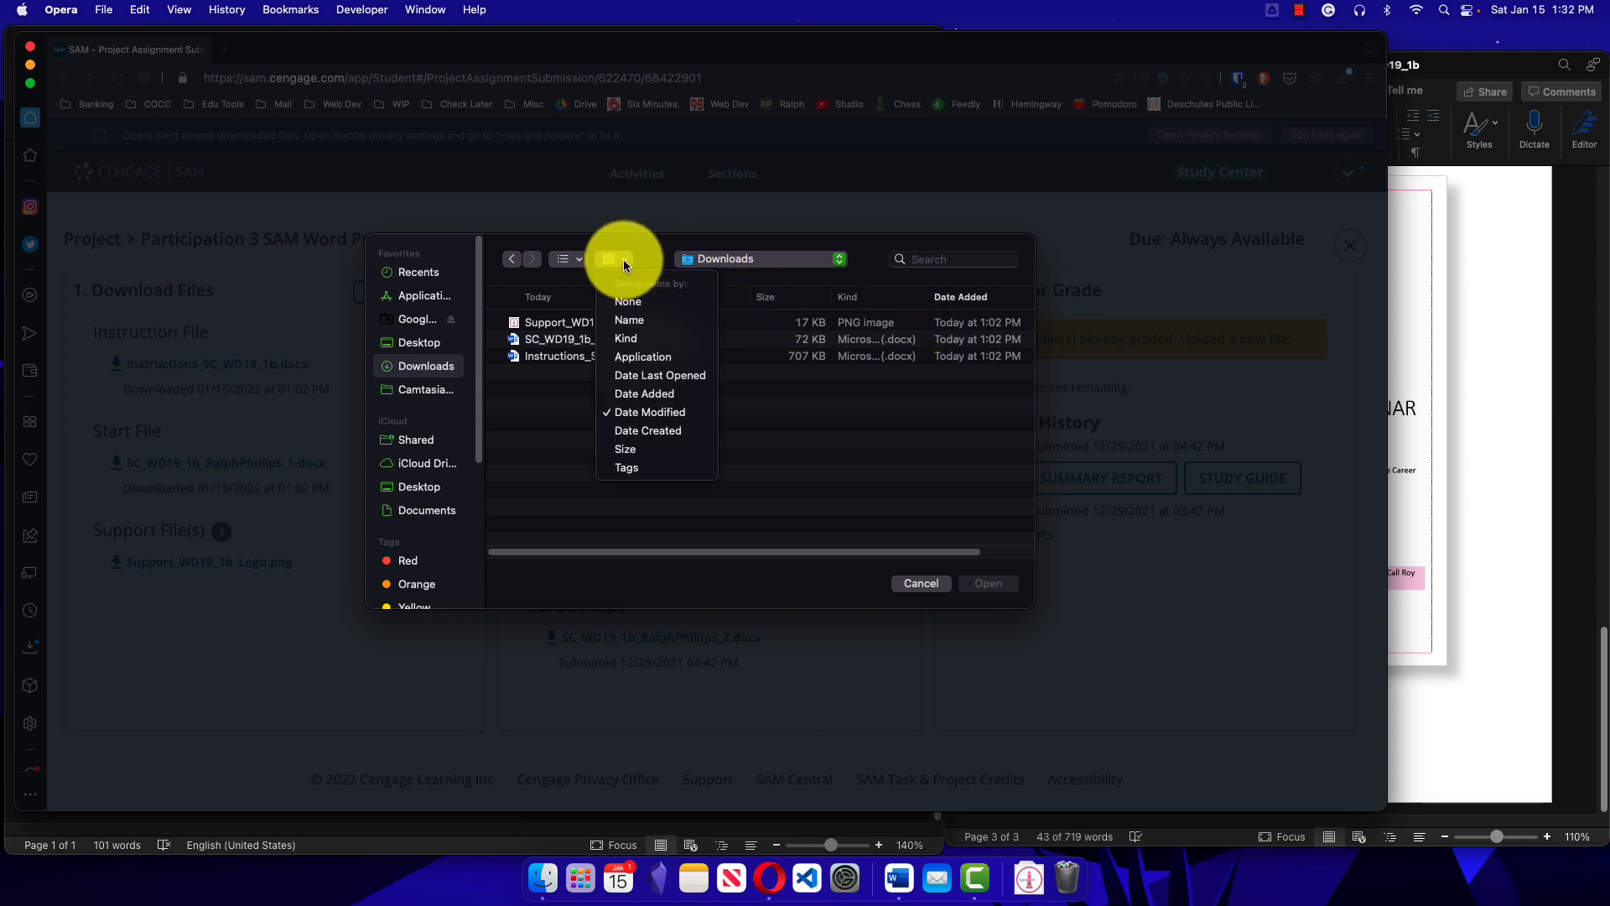
pyautogui.click(667, 415)
# Step: Reverse the Date Added sort order and upload the completed flyer document whose name ends in _2.docx
pyautogui.click(692, 359)
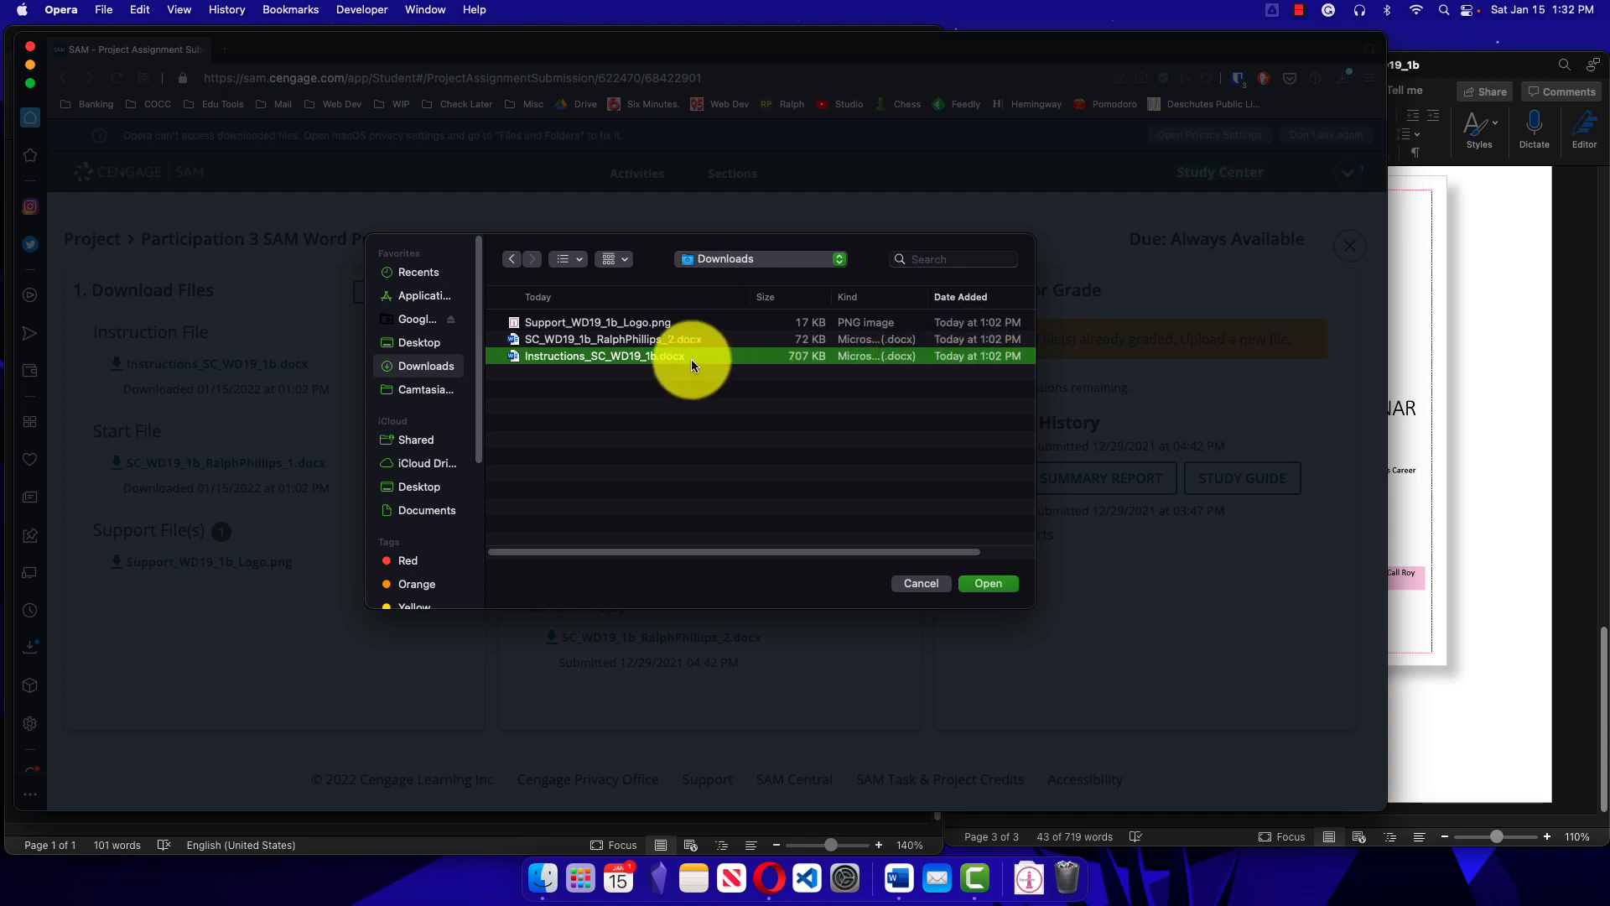
pyautogui.click(683, 342)
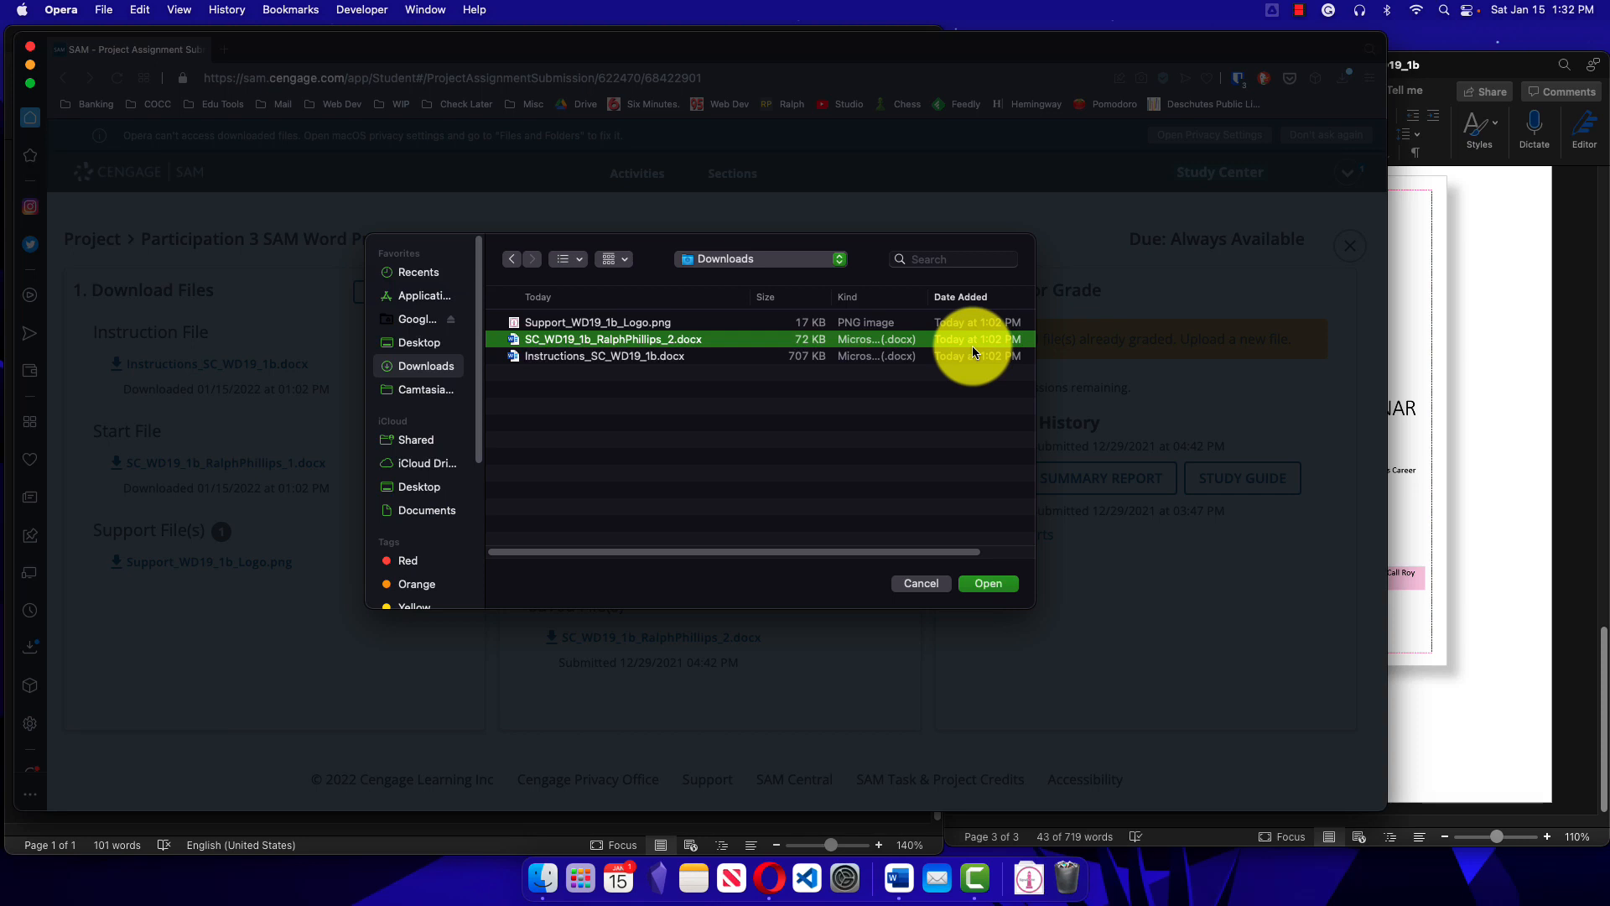
pyautogui.moveTo(894, 552); pyautogui.dragTo(958, 552)
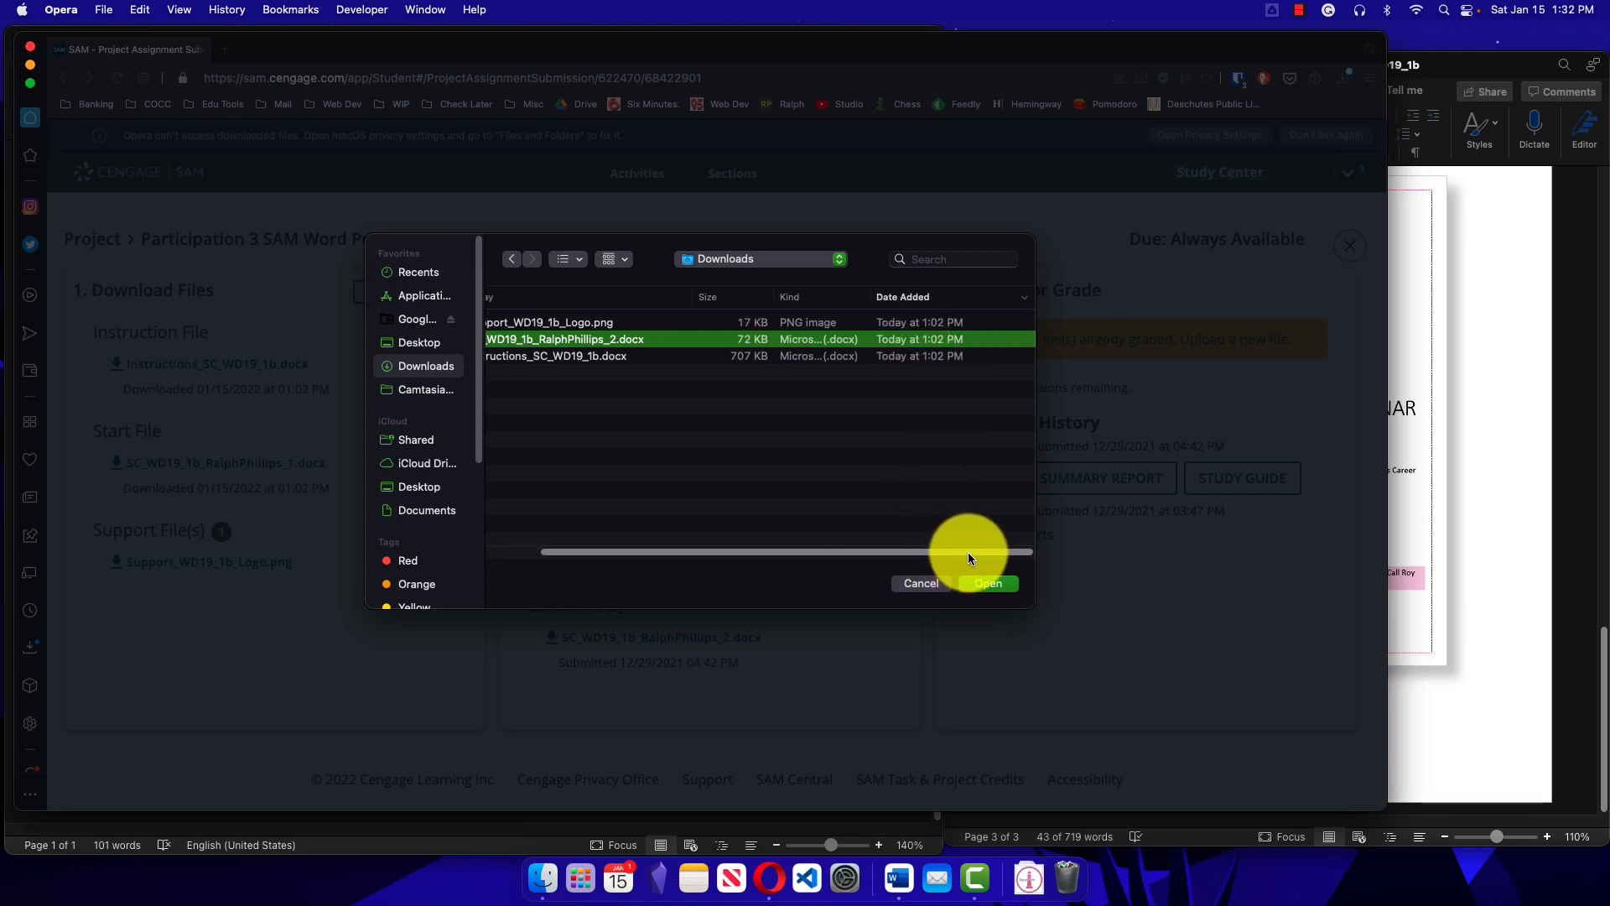
pyautogui.click(1025, 298)
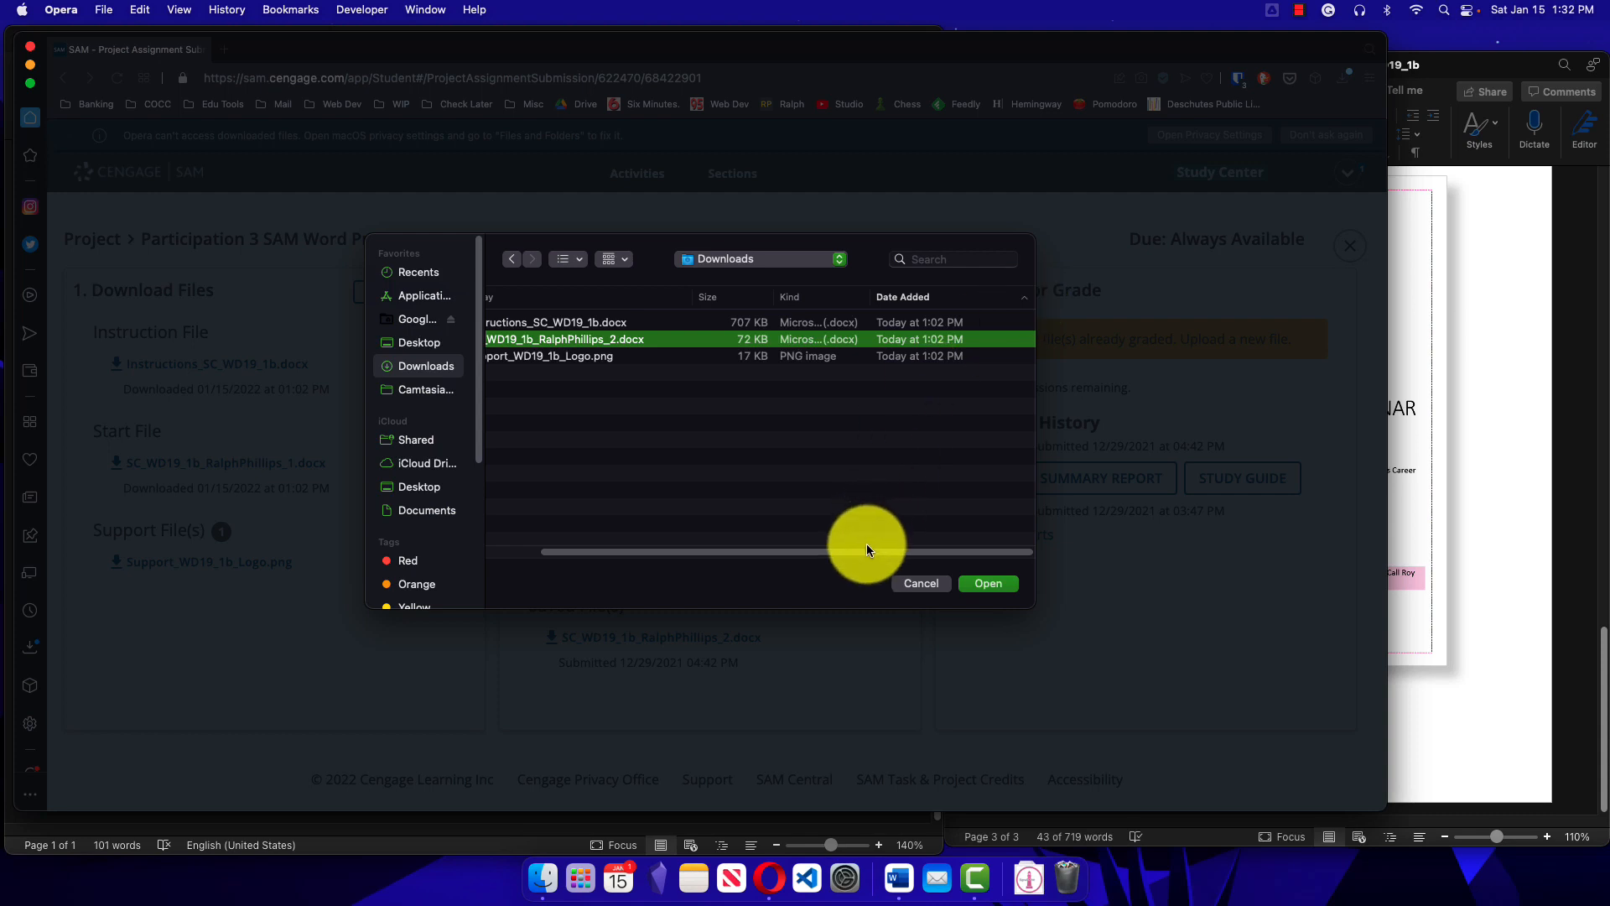
pyautogui.moveTo(863, 553); pyautogui.dragTo(751, 553)
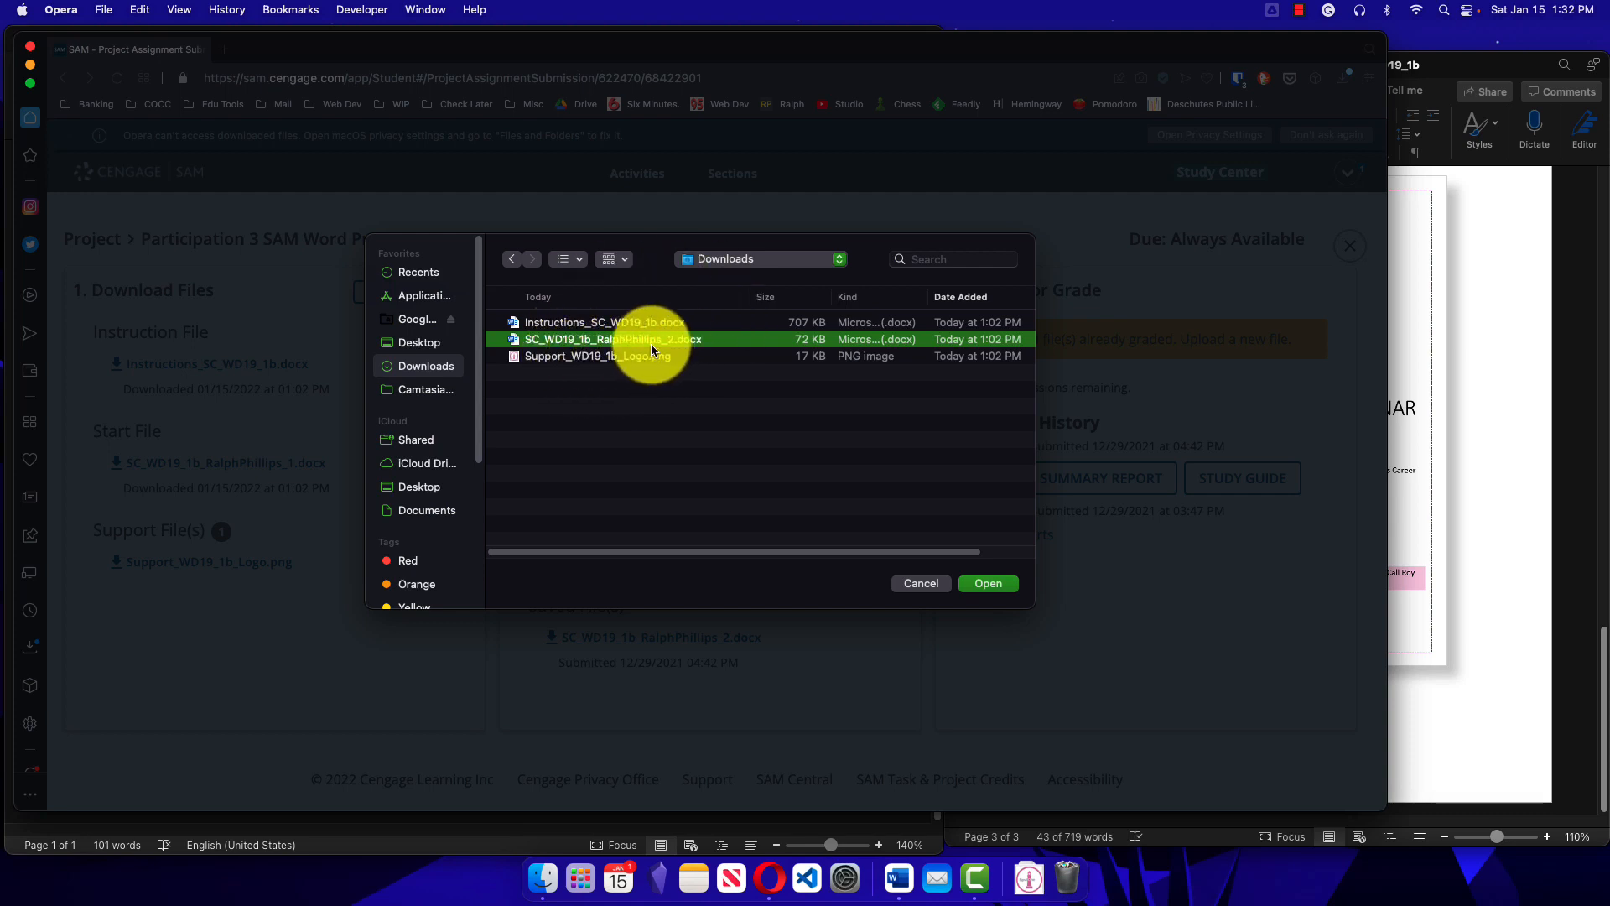
pyautogui.doubleClick(617, 339)
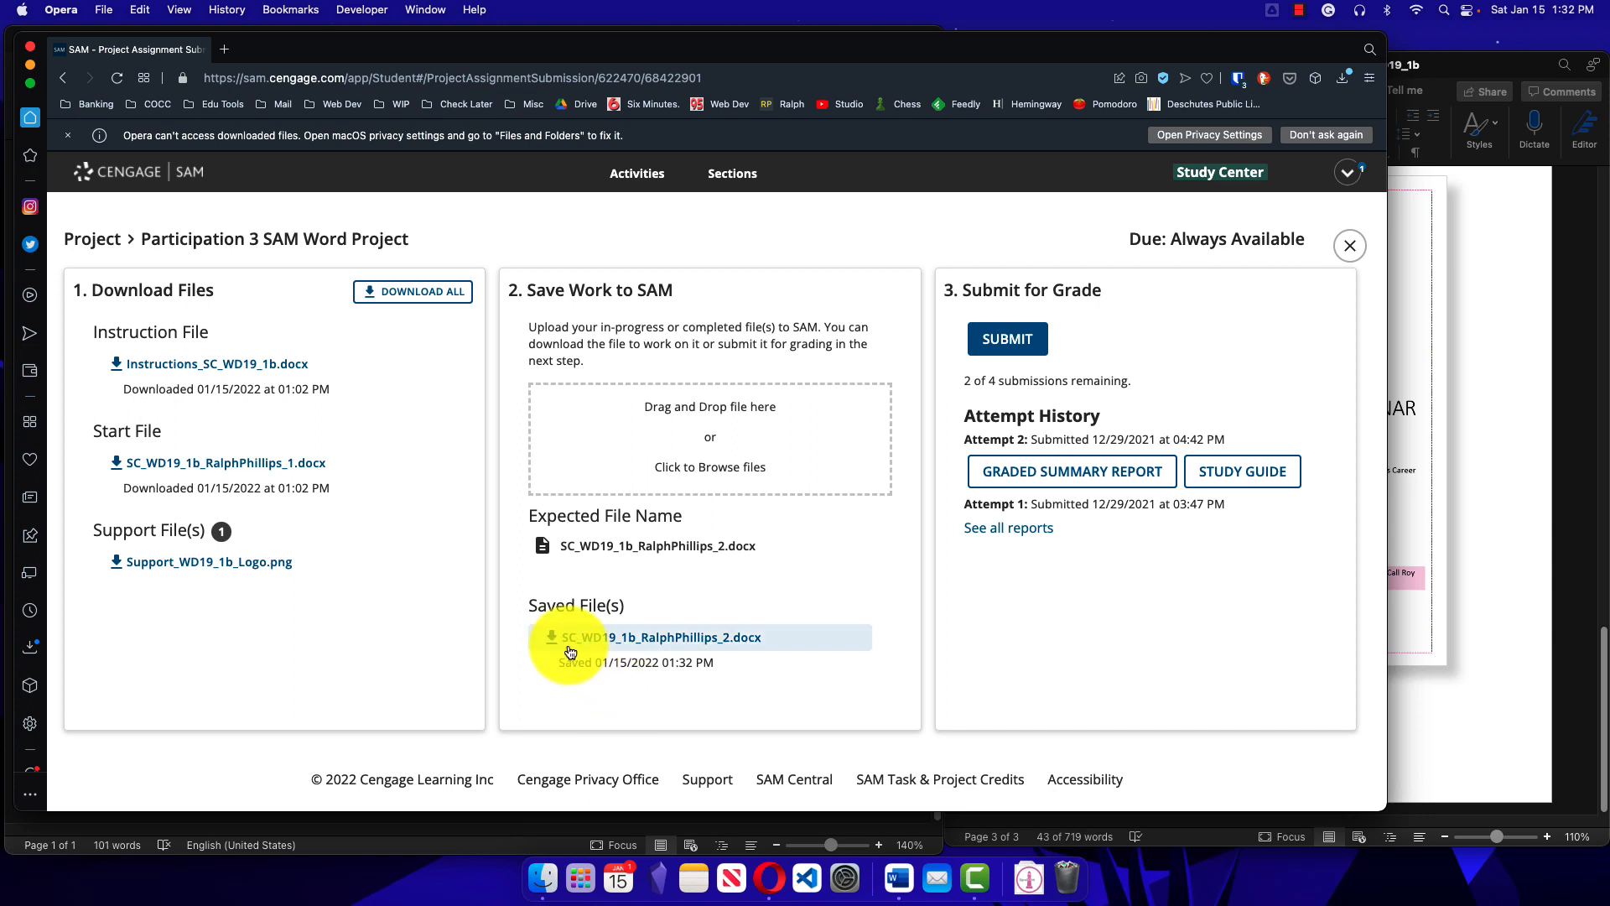
# Step: Submit the uploaded flyer for grading, download its Graded Summary Report and open the report in Word
pyautogui.click(1006, 340)
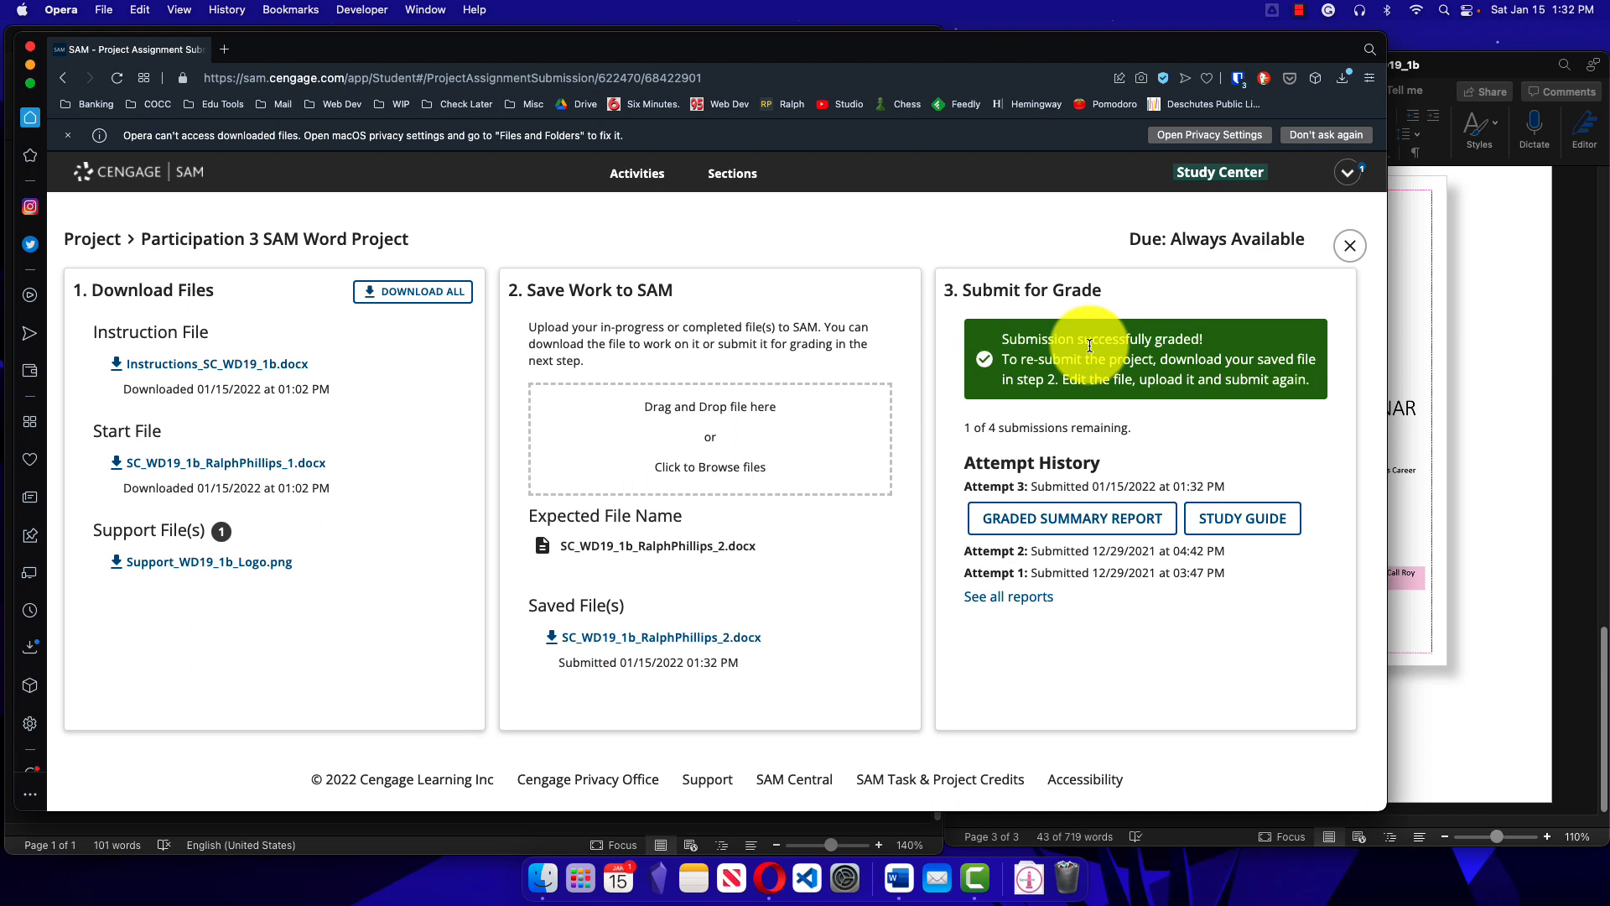
pyautogui.click(1069, 520)
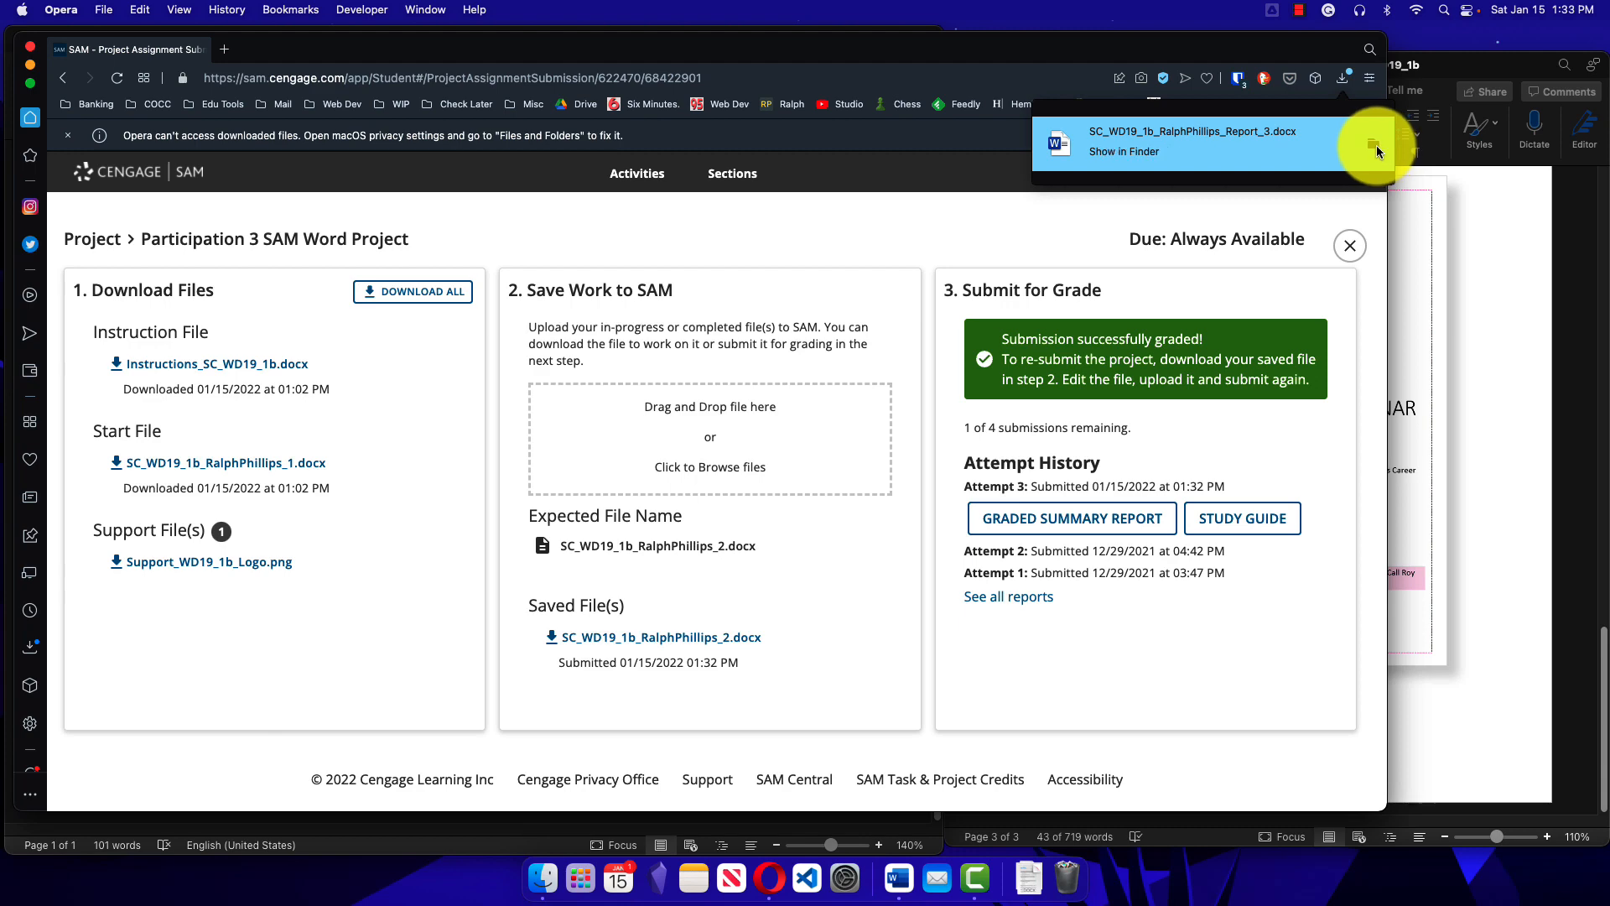
pyautogui.click(1377, 145)
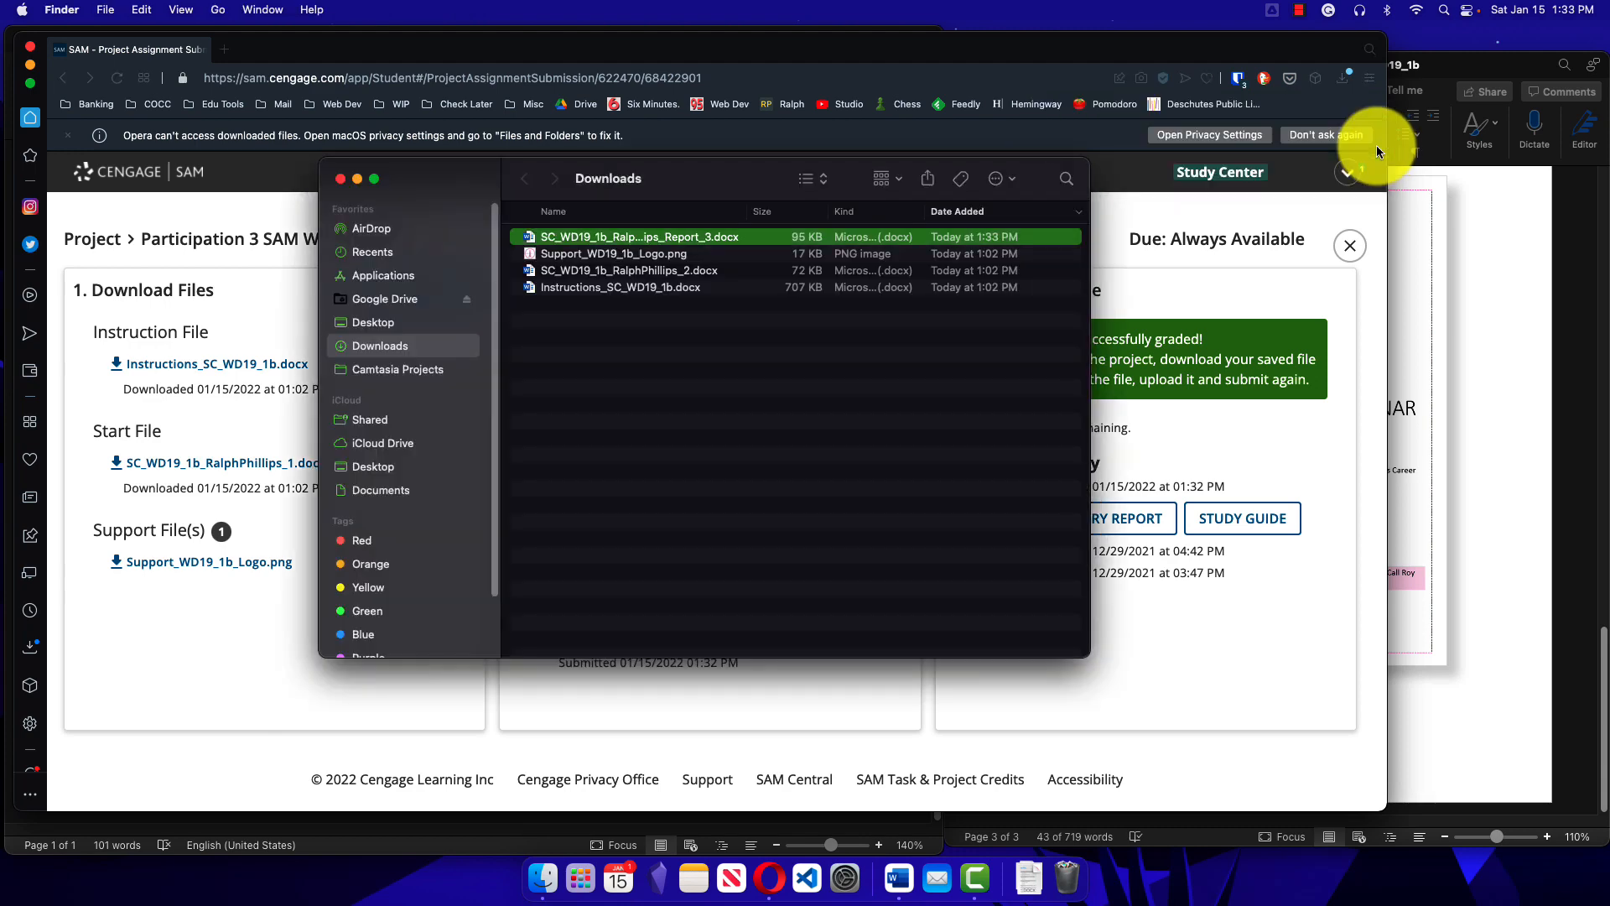
pyautogui.doubleClick(652, 239)
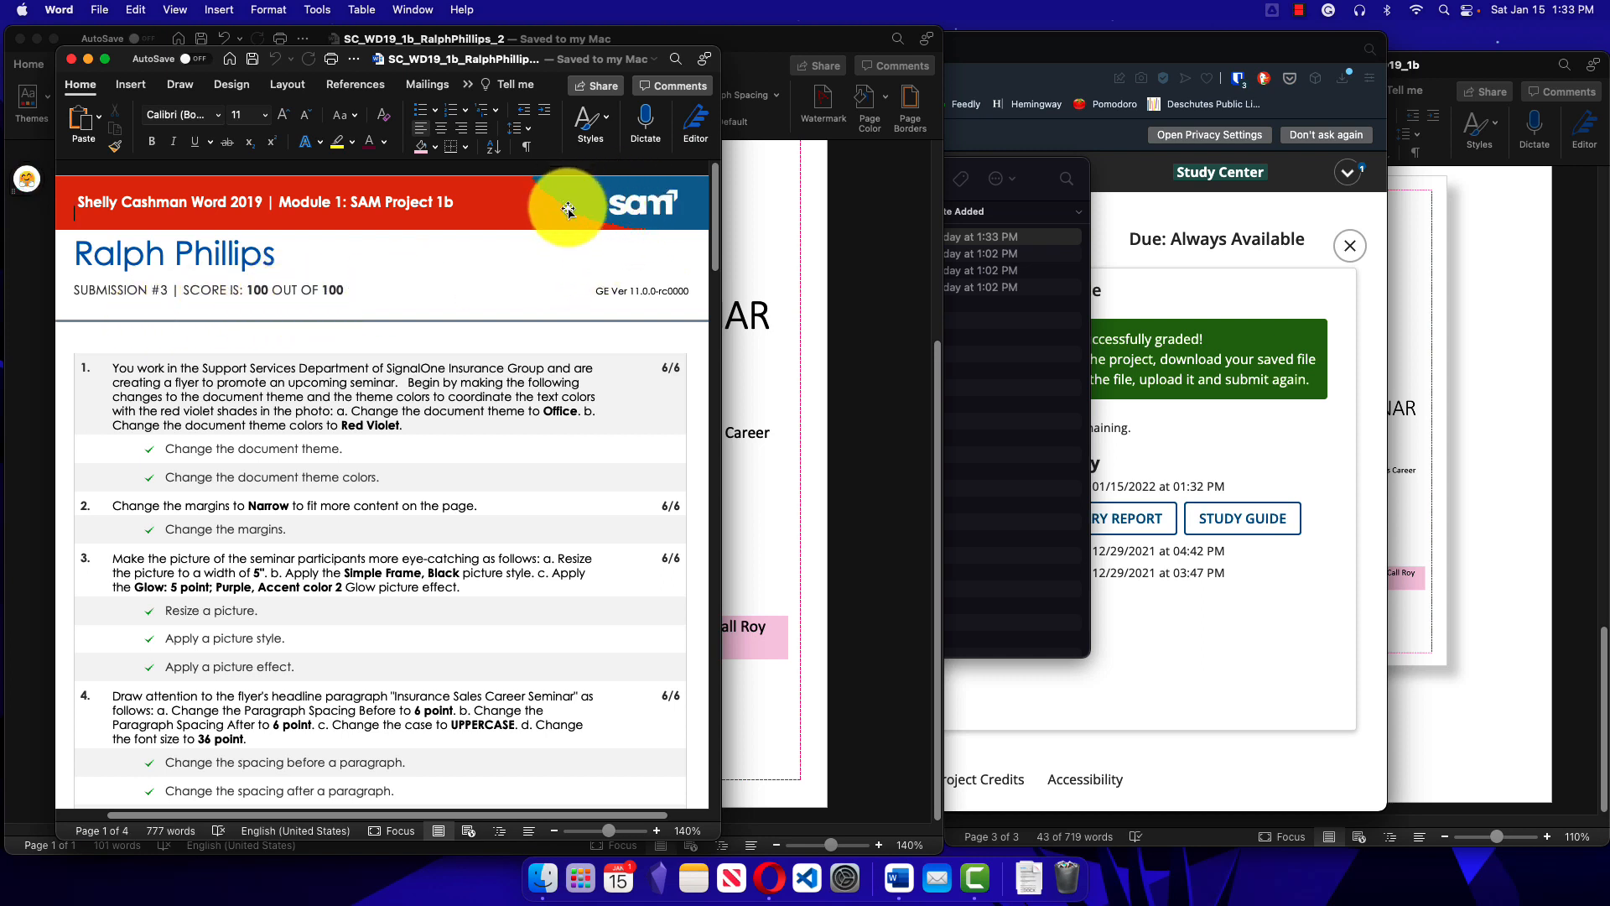
# Step: Review the graded summary report's results for project steps 10 to 15 and return to the score at its beginning
pyautogui.moveTo(708, 233); pyautogui.dragTo(714, 430)
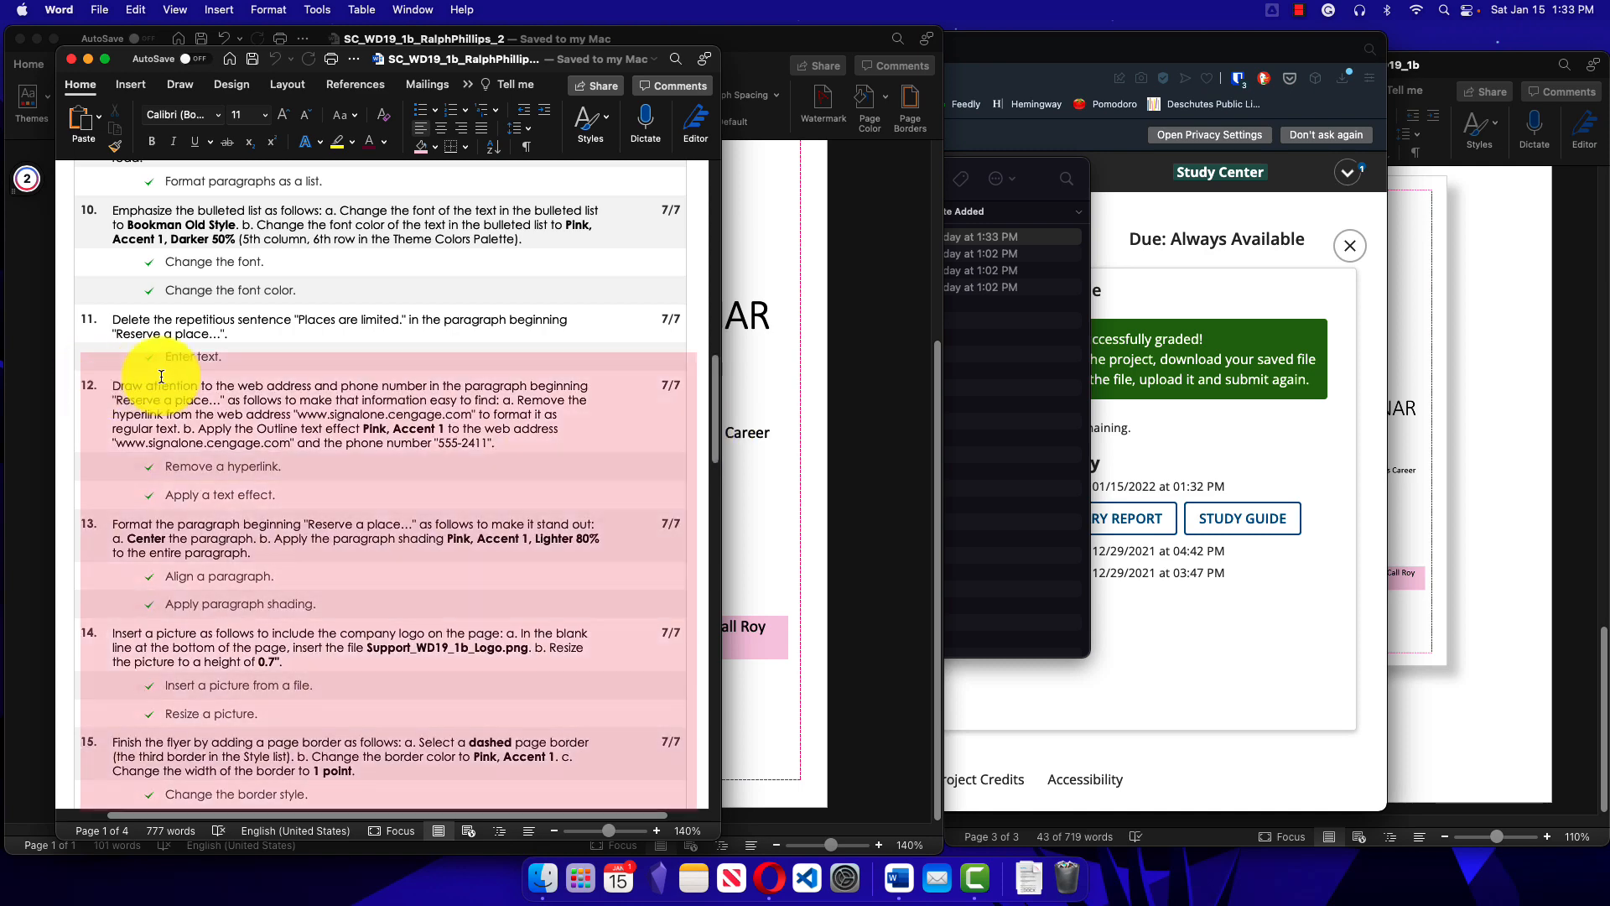
pyautogui.click(258, 311)
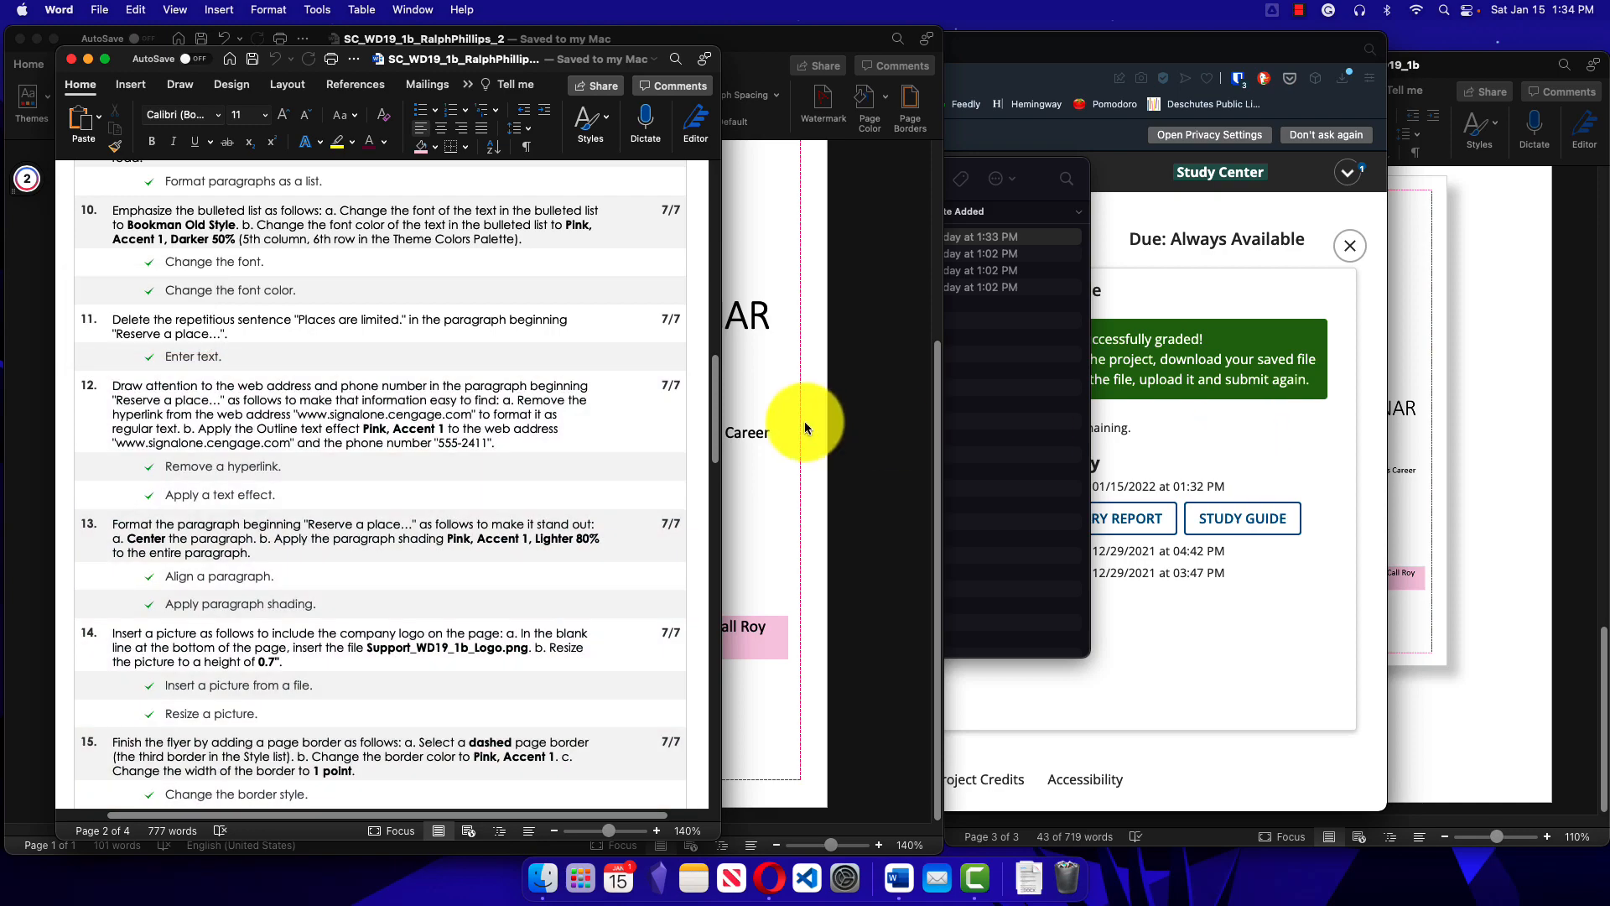
pyautogui.scroll(5, 722, 265)
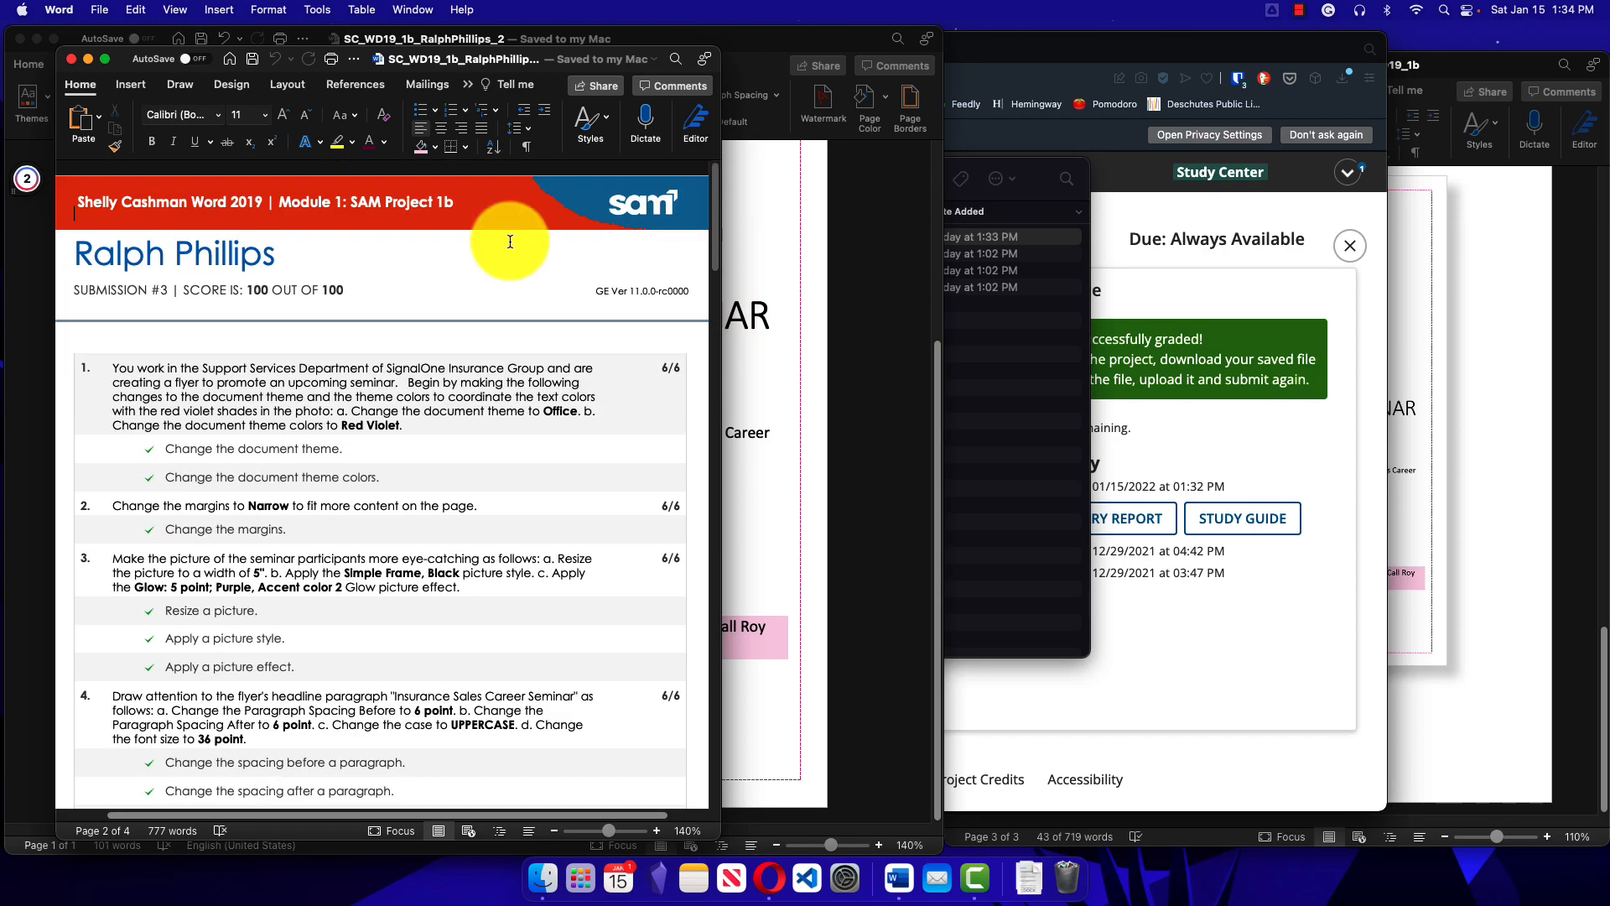